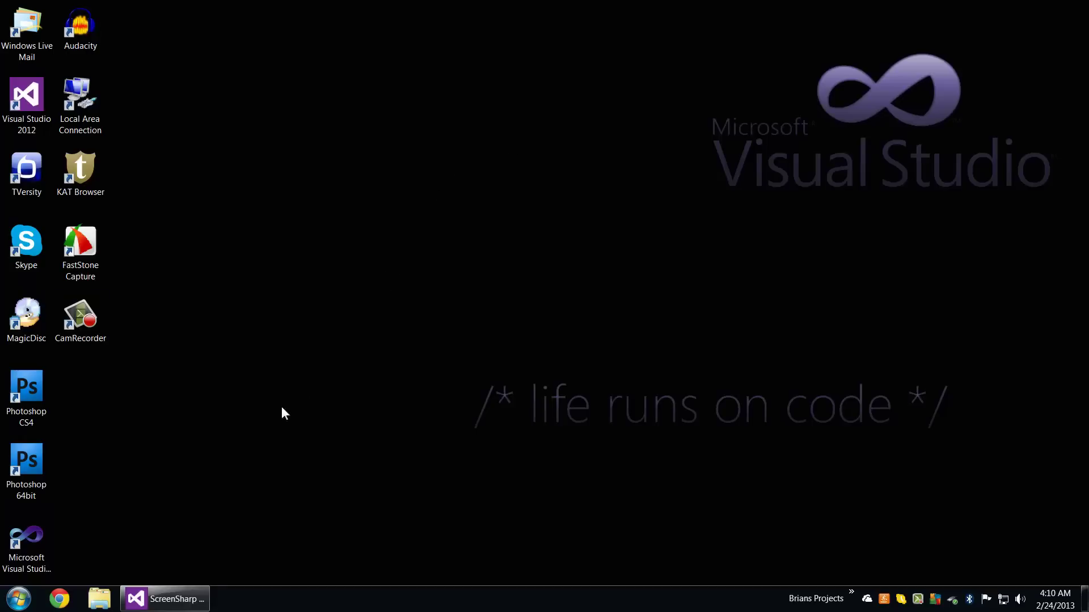
# Start debugging ScreenSharp with F5, minimize Visual Studio, and move the capture toolbar to the upper centre.
pyautogui.click(174, 599)
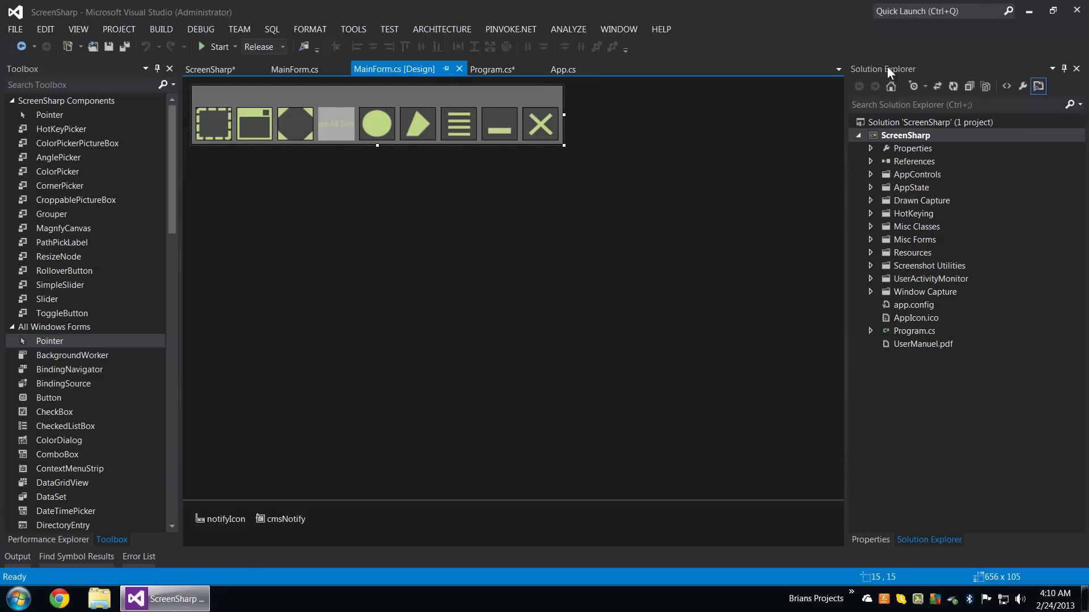
pyautogui.press('F5')
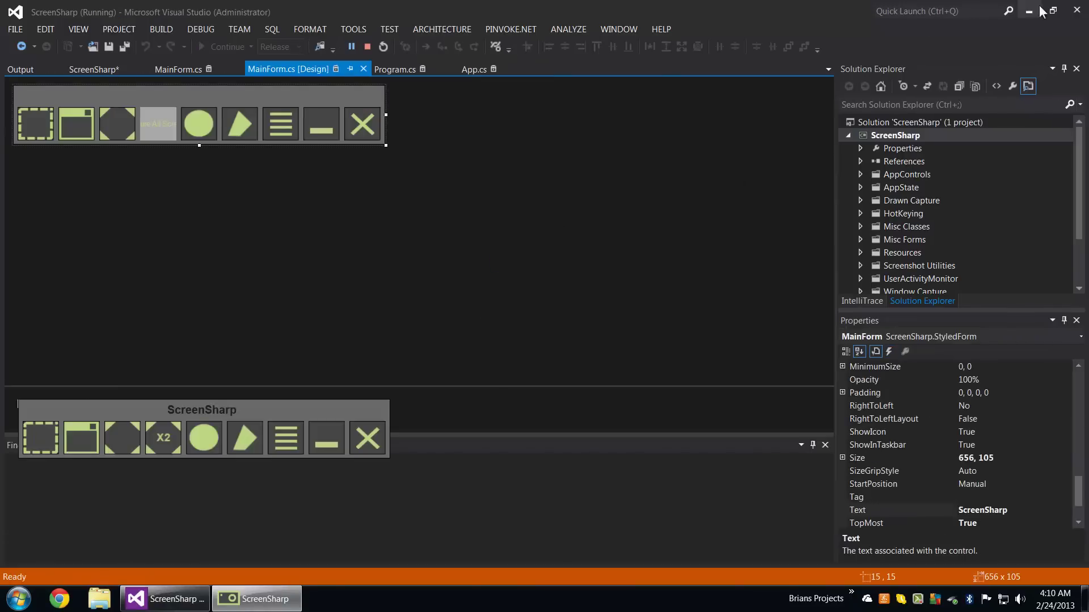
pyautogui.click(1028, 10)
pyautogui.moveTo(281, 408)
pyautogui.mouseDown()
pyautogui.moveTo(434, 382)
pyautogui.moveTo(646, 269)
pyautogui.moveTo(634, 242)
pyautogui.mouseUp()
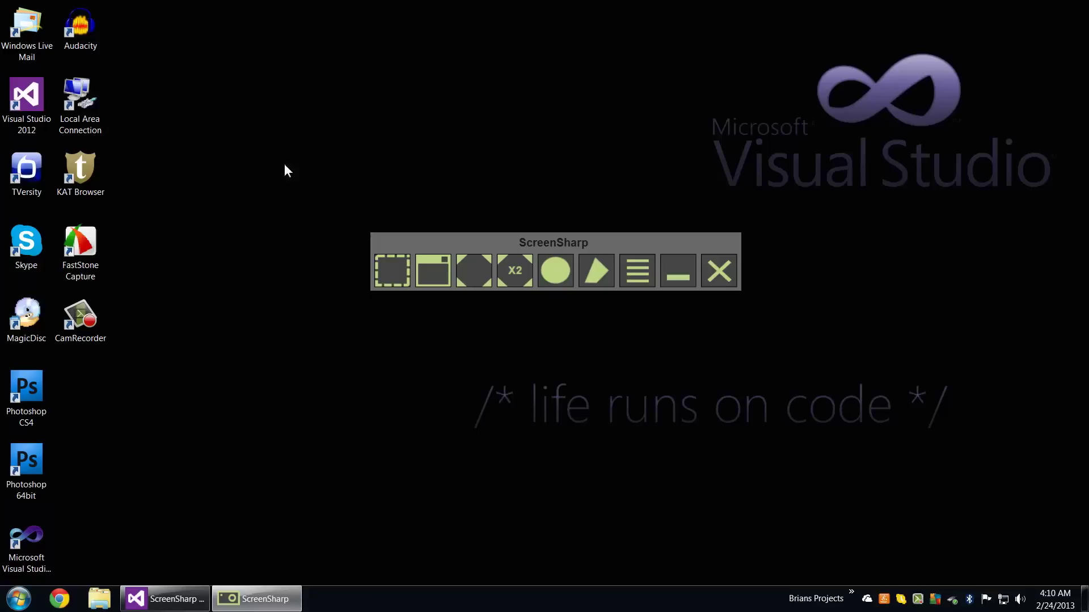
# Capture a first rectangular screen region with Capture Region.
pyautogui.moveTo(275, 162); pyautogui.dragTo(781, 415)
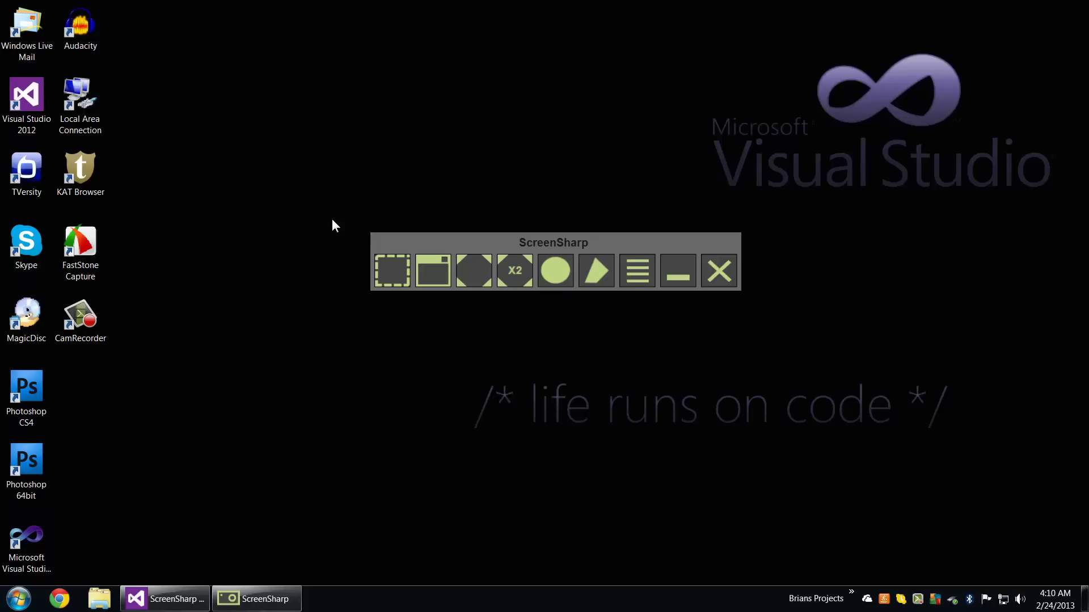
pyautogui.click(390, 271)
pyautogui.moveTo(434, 126)
pyautogui.mouseDown()
pyautogui.moveTo(870, 410)
pyautogui.moveTo(870, 338)
pyautogui.moveTo(802, 238)
pyautogui.moveTo(748, 220)
pyautogui.moveTo(1008, 214)
pyautogui.moveTo(1088, 226)
pyautogui.moveTo(1037, 343)
pyautogui.moveTo(1016, 471)
pyautogui.moveTo(1034, 456)
pyautogui.moveTo(1088, 451)
pyautogui.moveTo(860, 303)
pyautogui.moveTo(646, 144)
pyautogui.moveTo(1087, 158)
pyautogui.moveTo(1088, 569)
pyautogui.moveTo(1077, 429)
pyautogui.moveTo(1086, 496)
pyautogui.moveTo(1064, 483)
pyautogui.moveTo(1087, 484)
pyautogui.moveTo(1086, 468)
pyautogui.moveTo(1055, 471)
pyautogui.moveTo(607, 170)
pyautogui.moveTo(182, 6)
pyautogui.moveTo(521, 332)
pyautogui.moveTo(503, 437)
pyautogui.moveTo(136, 241)
pyautogui.moveTo(102, 102)
pyautogui.moveTo(664, 241)
pyautogui.mouseUp()
# Capture two more rectangular regions, watching the live position and size readouts.
pyautogui.click(434, 276)
pyautogui.moveTo(331, 127); pyautogui.dragTo(619, 264)
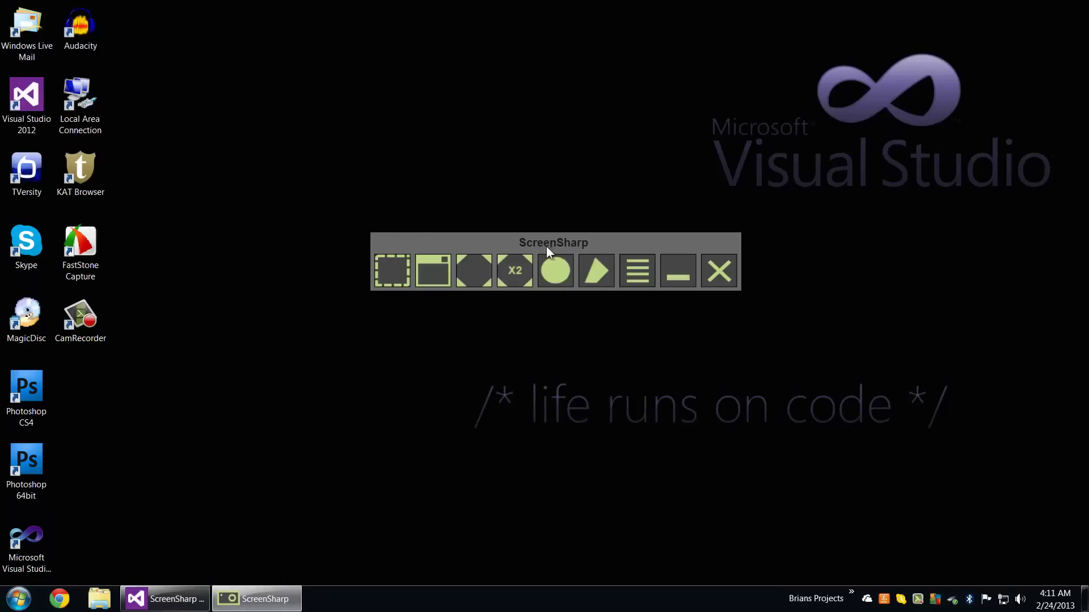
pyautogui.click(393, 270)
pyautogui.moveTo(352, 119); pyautogui.dragTo(588, 280)
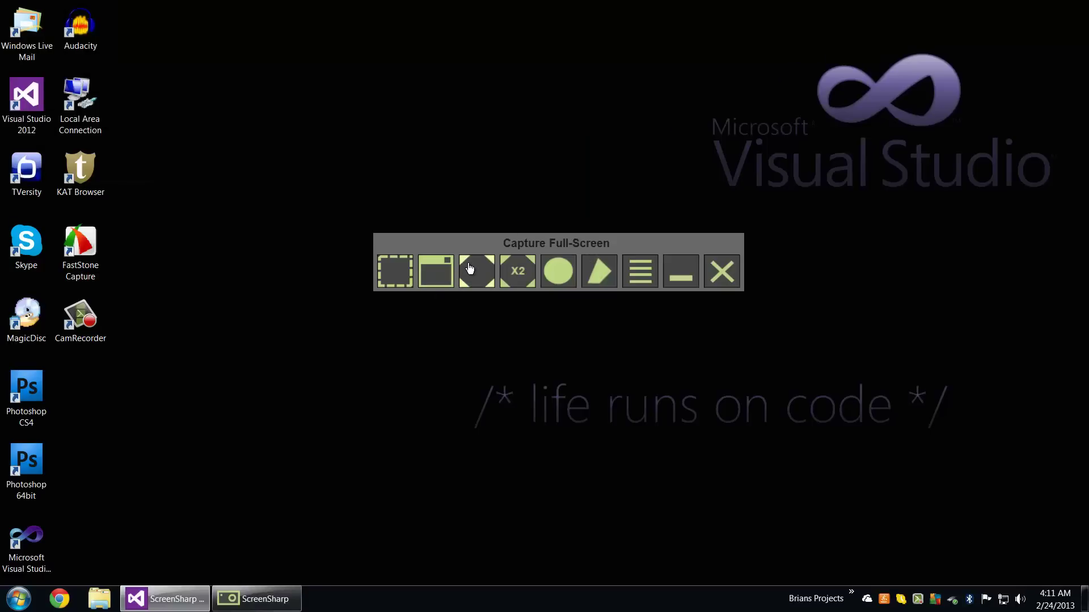
# Try Capture Selected Windows briefly and return to the toolbar.
pyautogui.click(452, 270)
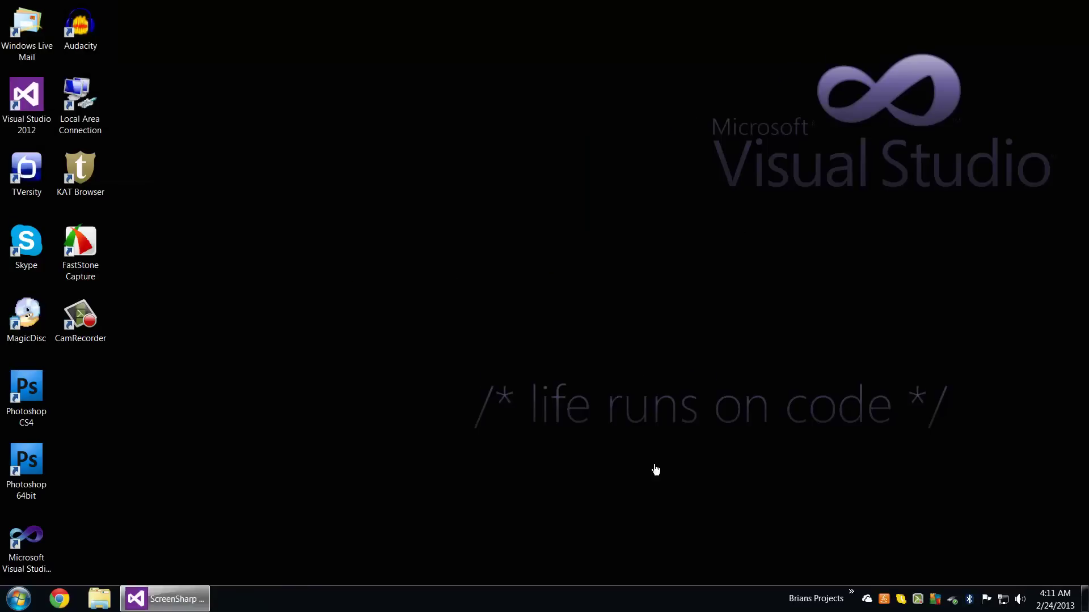
pyautogui.click(206, 256)
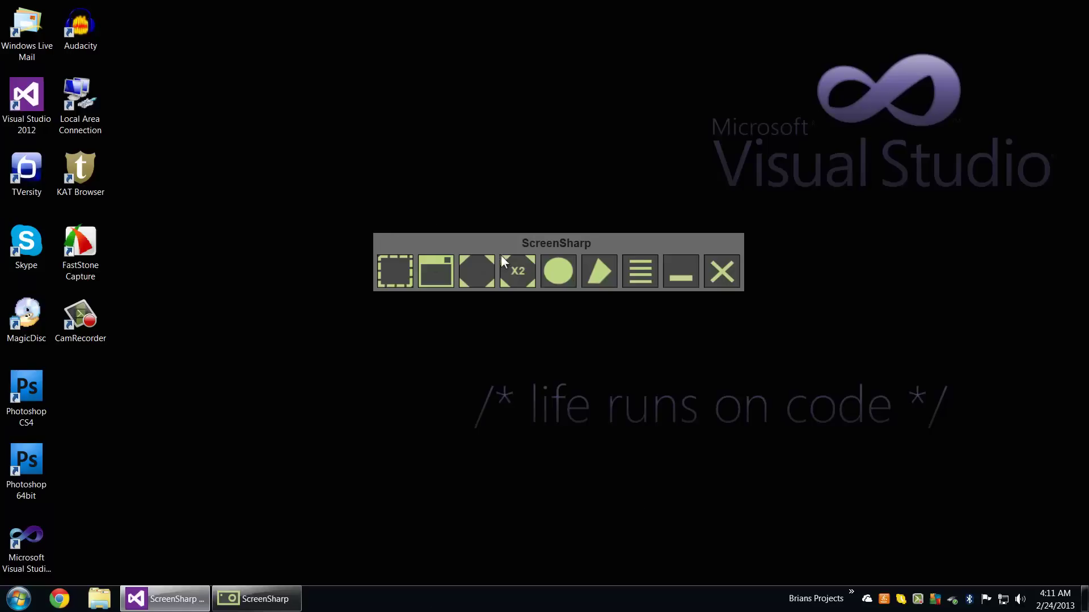
# Take a full-screen capture, preview it, and discard it.
pyautogui.click(479, 285)
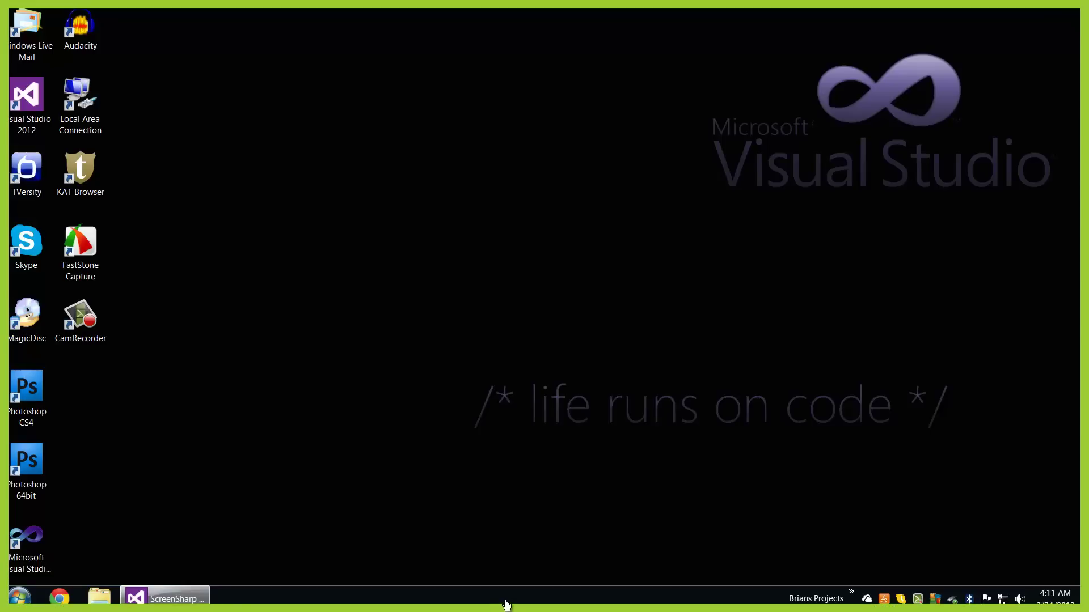
pyautogui.click(563, 565)
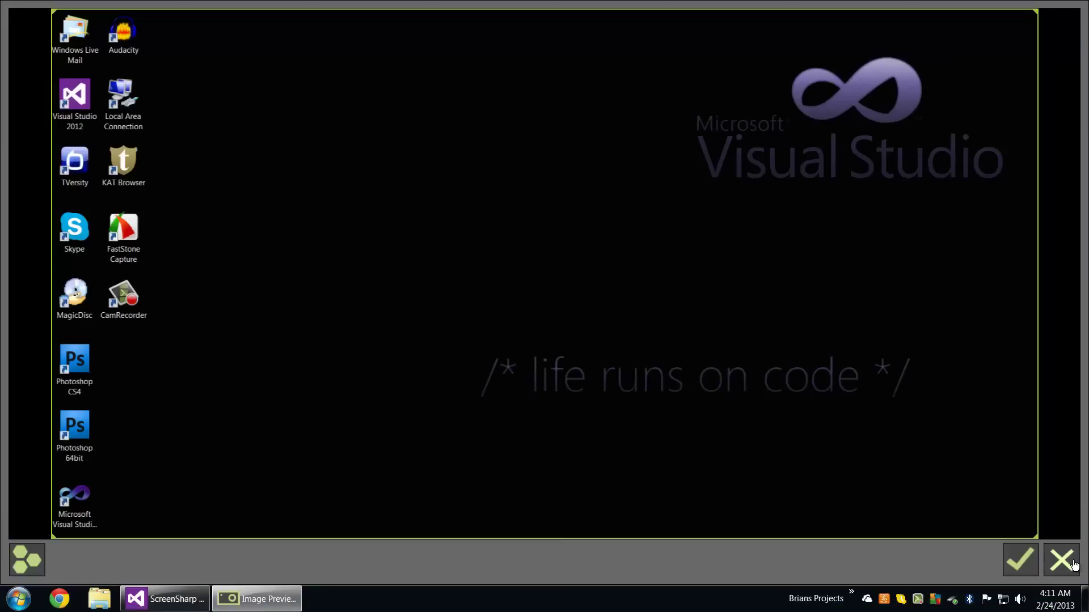
pyautogui.click(1061, 559)
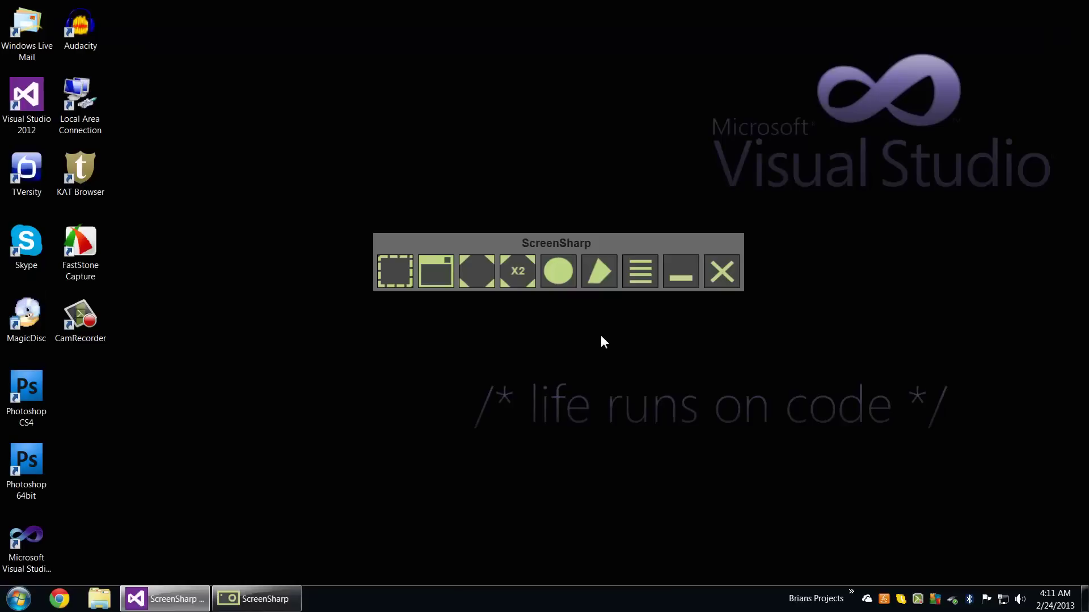
# Outline an elliptical capture region and cancel it with a right-click.
pyautogui.click(557, 270)
pyautogui.moveTo(311, 139)
pyautogui.mouseDown()
pyautogui.moveTo(446, 284)
pyautogui.moveTo(357, 169)
pyautogui.moveTo(573, 342)
pyautogui.moveTo(609, 394)
pyautogui.moveTo(688, 459)
pyautogui.moveTo(533, 182)
pyautogui.moveTo(374, 299)
pyautogui.moveTo(768, 481)
pyautogui.moveTo(474, 175)
pyautogui.moveTo(486, 458)
pyautogui.moveTo(693, 376)
pyautogui.moveTo(727, 539)
pyautogui.moveTo(732, 468)
pyautogui.moveTo(722, 460)
pyautogui.mouseUp()
pyautogui.rightClick(706, 466)
pyautogui.click(703, 466)
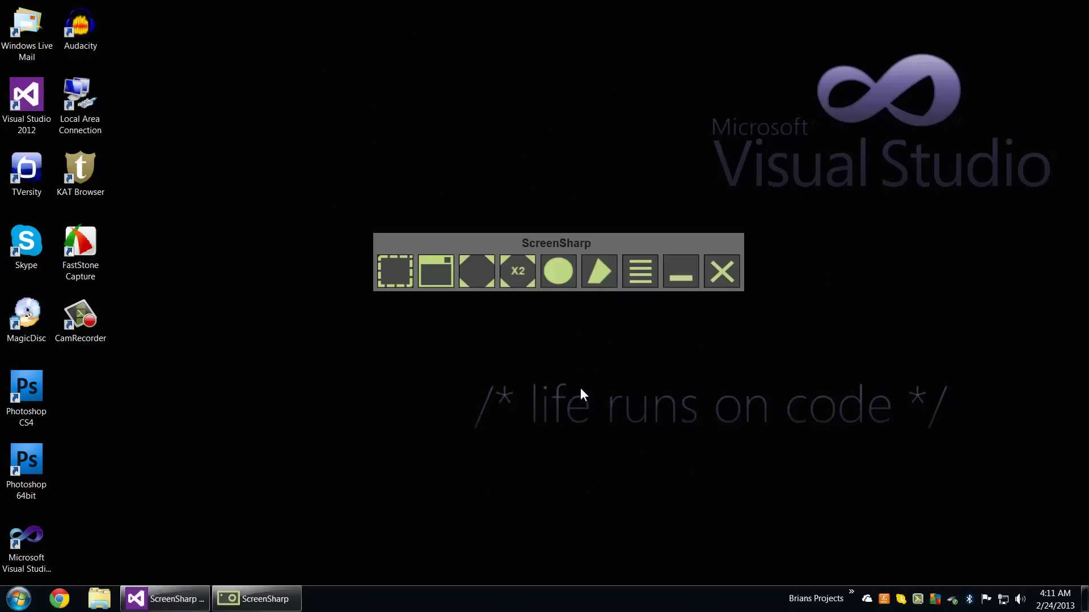
# Capture a four-corner polygon region, closing it on the first point, then discard the preview.
pyautogui.click(600, 272)
pyautogui.click(342, 362)
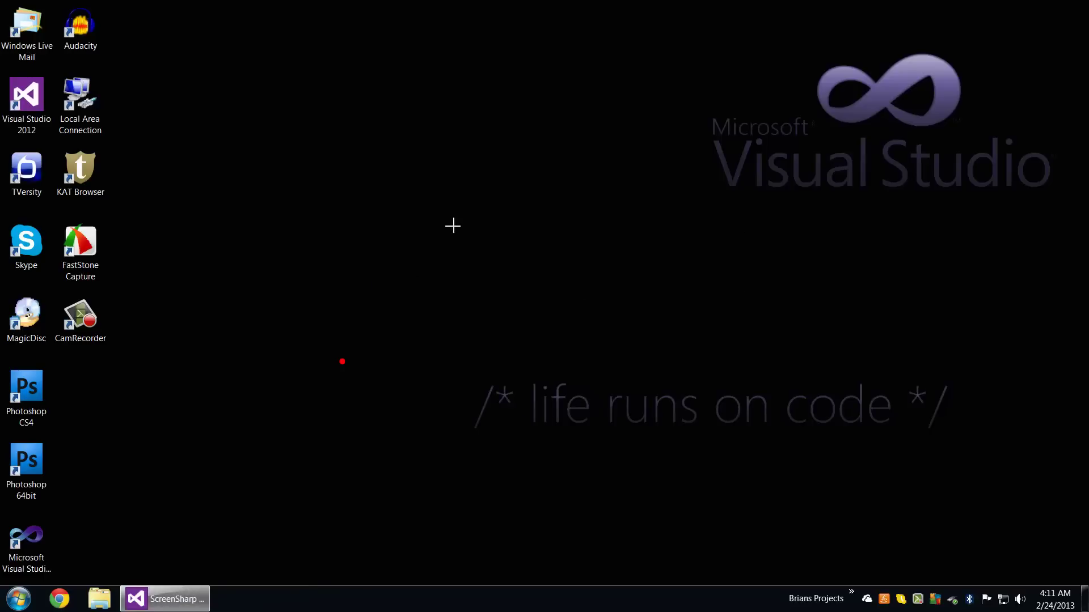
pyautogui.click(456, 207)
pyautogui.click(751, 254)
pyautogui.click(643, 410)
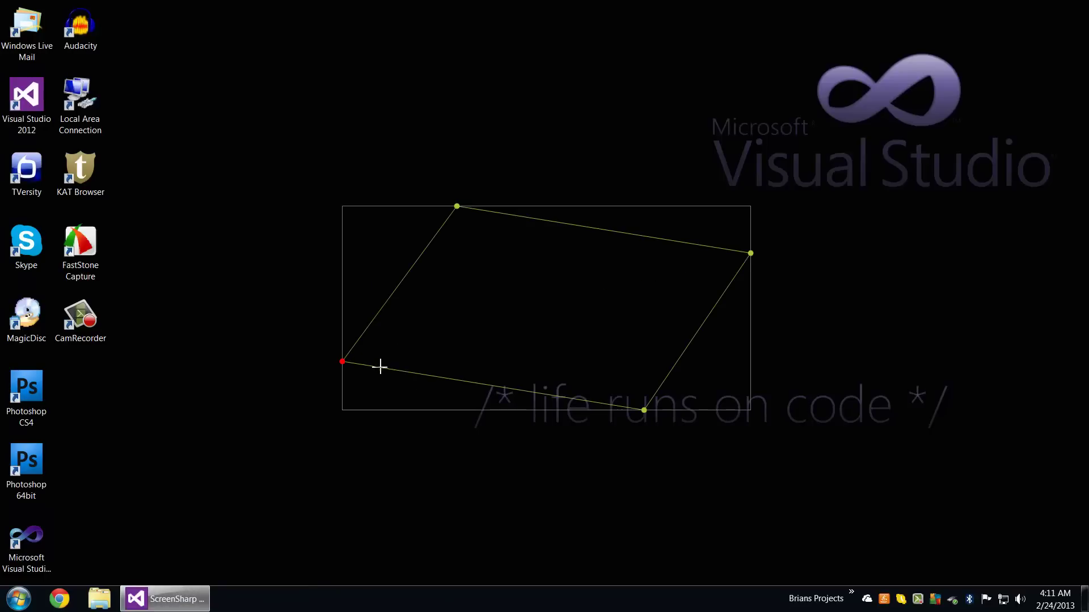
pyautogui.click(342, 362)
pyautogui.click(730, 396)
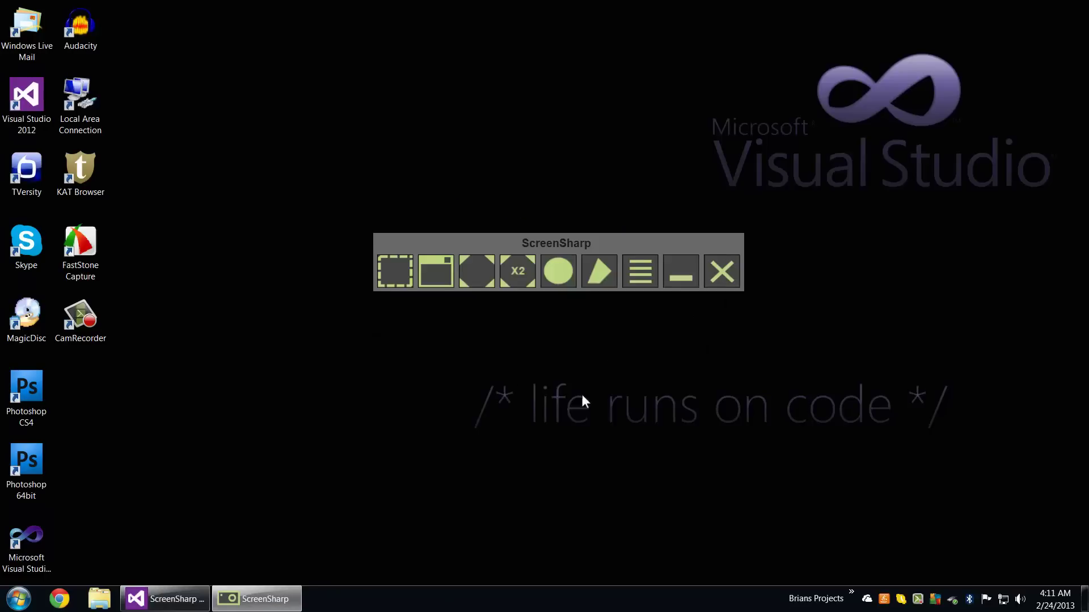
# Capture a second polygon region finished with a double-click, then discard its preview.
pyautogui.click(599, 275)
pyautogui.click(369, 263)
pyautogui.click(559, 174)
pyautogui.click(652, 340)
pyautogui.doubleClick(434, 340)
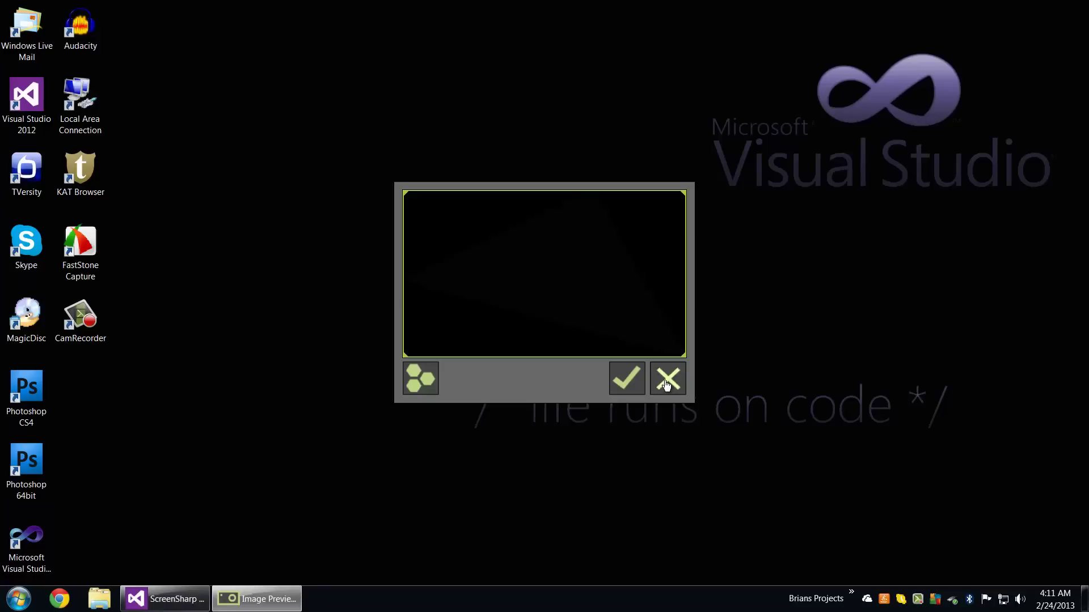
pyautogui.click(668, 379)
# Draw a triangular polygon region and drag its top corner down and back up.
pyautogui.click(558, 270)
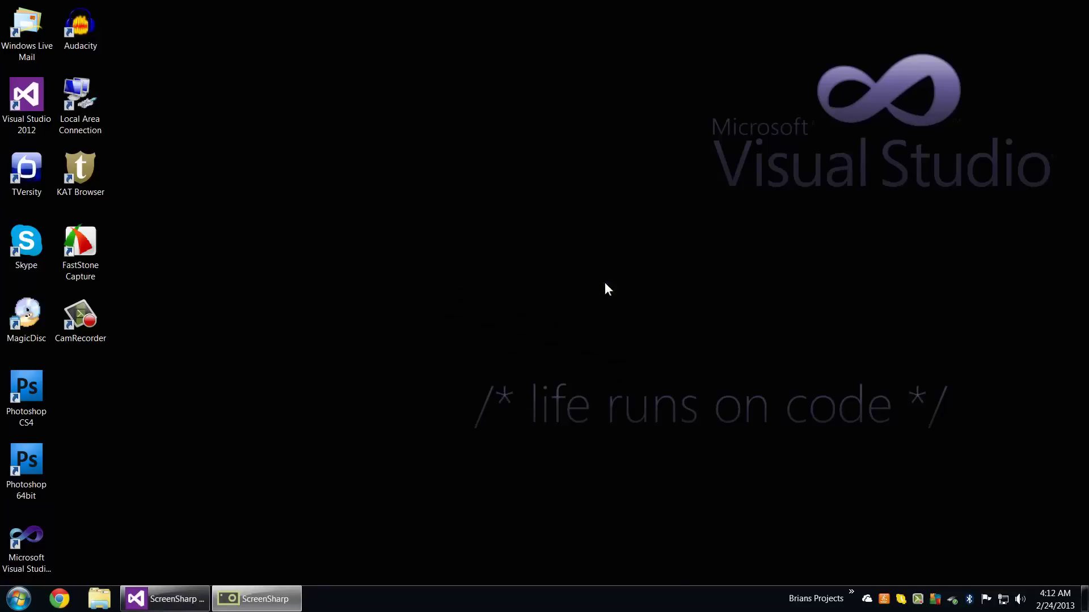
pyautogui.click(414, 330)
pyautogui.click(478, 240)
pyautogui.click(545, 364)
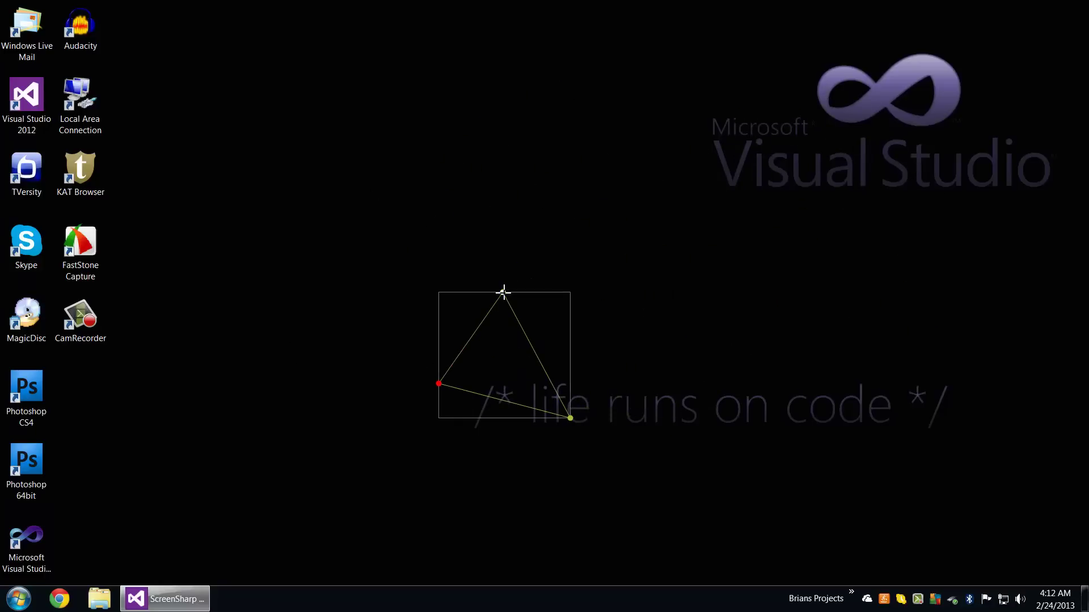
pyautogui.moveTo(503, 293); pyautogui.dragTo(505, 350)
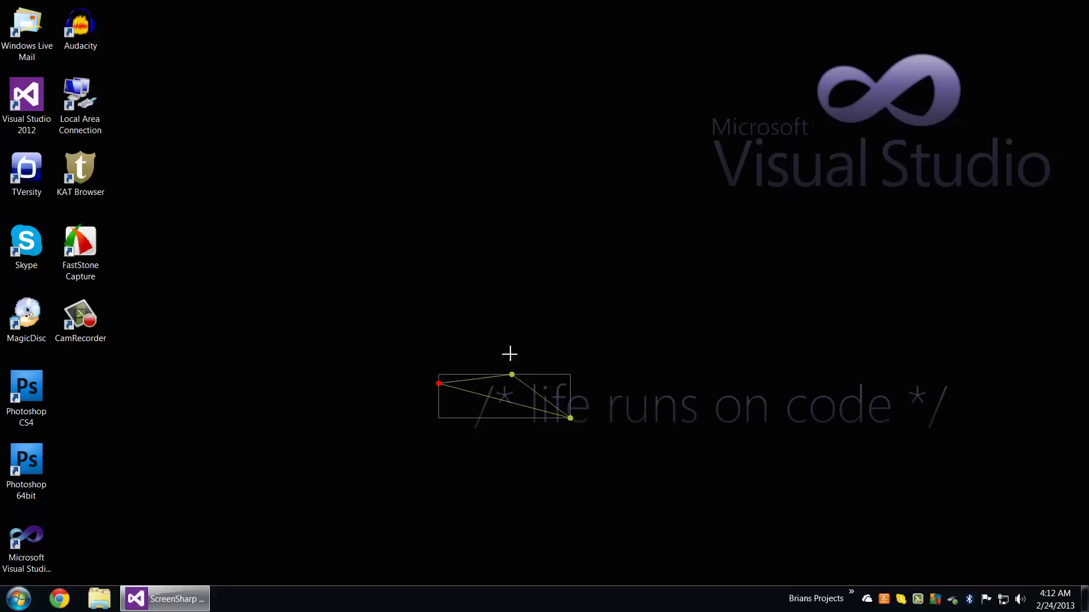
pyautogui.moveTo(505, 351); pyautogui.dragTo(508, 298)
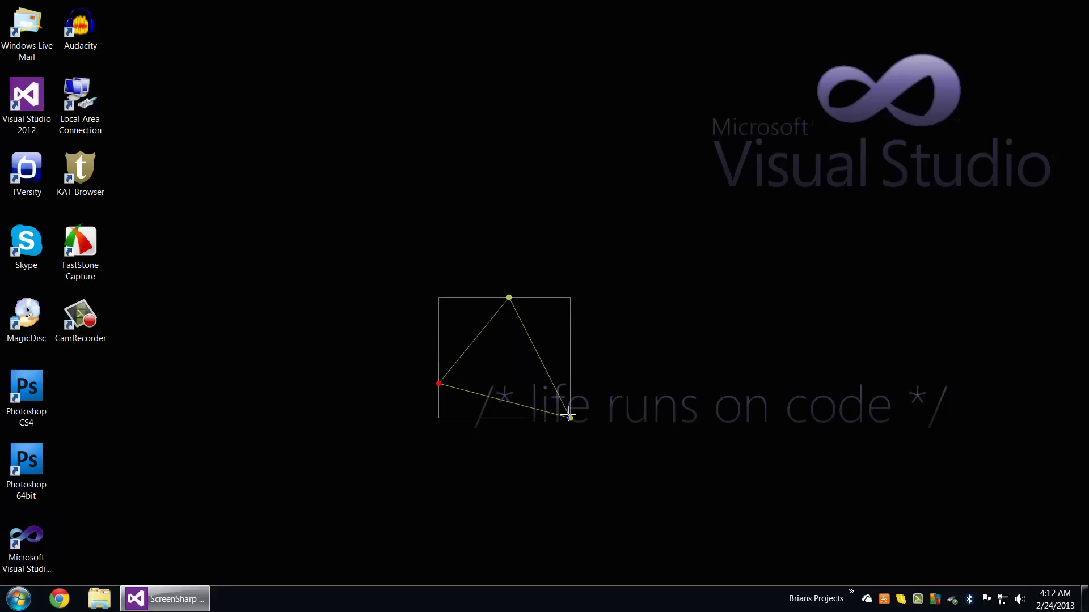
# Shift the triangle right, add a fourth corner, finish with right-click, discard the preview, and bring up Settings.
pyautogui.moveTo(570, 417); pyautogui.dragTo(776, 413)
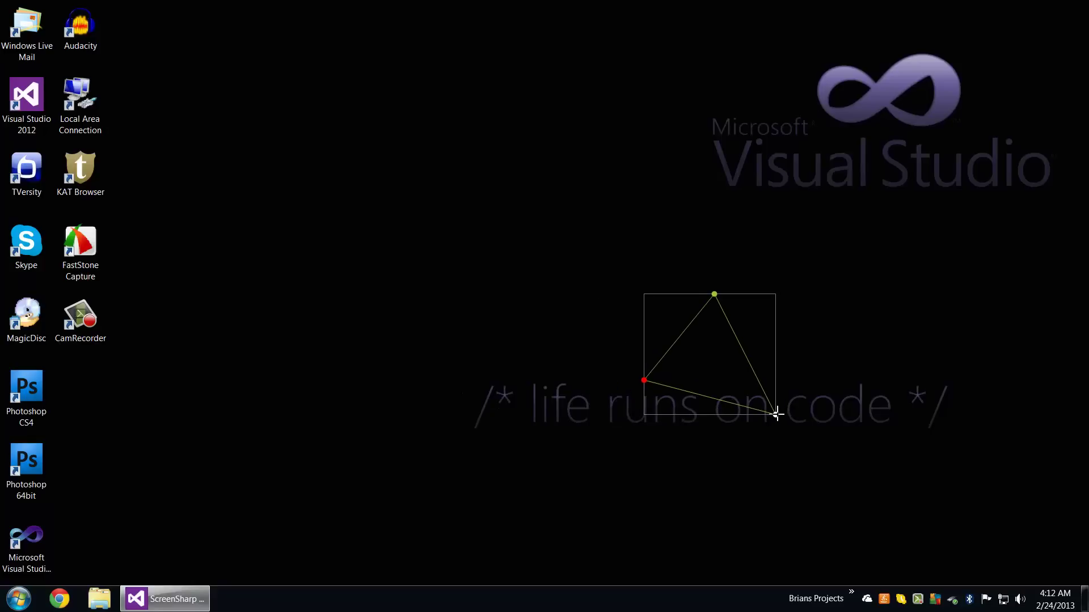
pyautogui.click(773, 345)
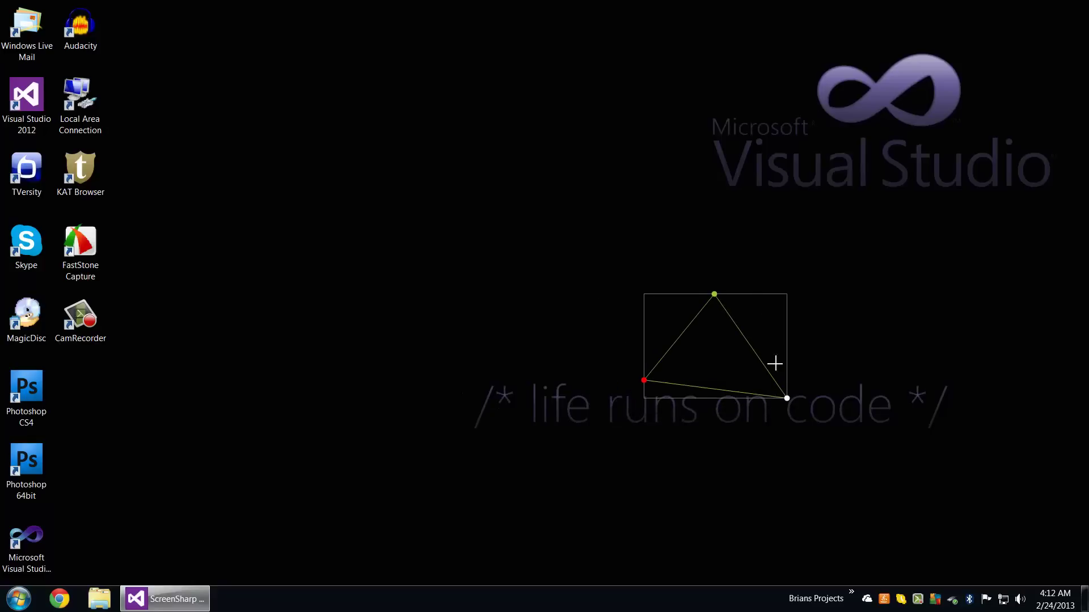
pyautogui.rightClick(734, 406)
pyautogui.click(698, 360)
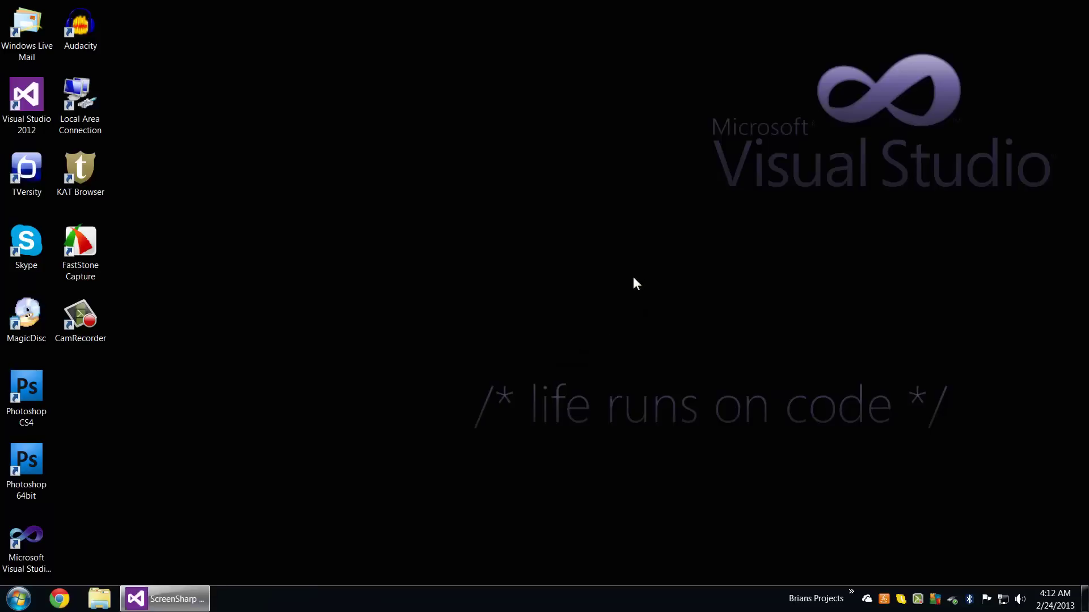
pyautogui.click(639, 272)
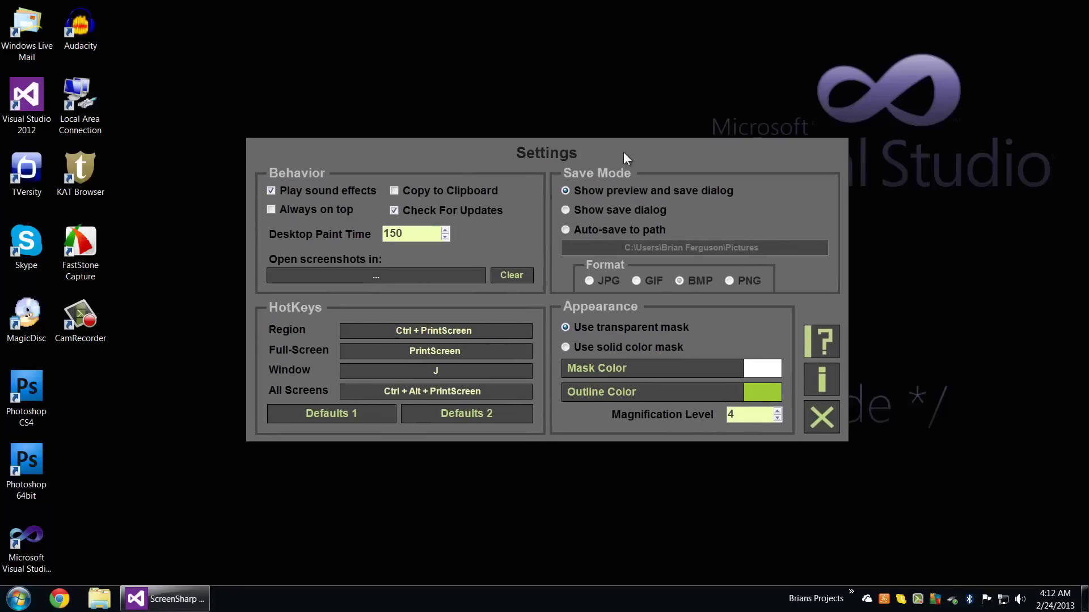
# Enable Copy to Clipboard, capture the area around the Visual Studio logo, and launch Photoshop.
pyautogui.click(431, 188)
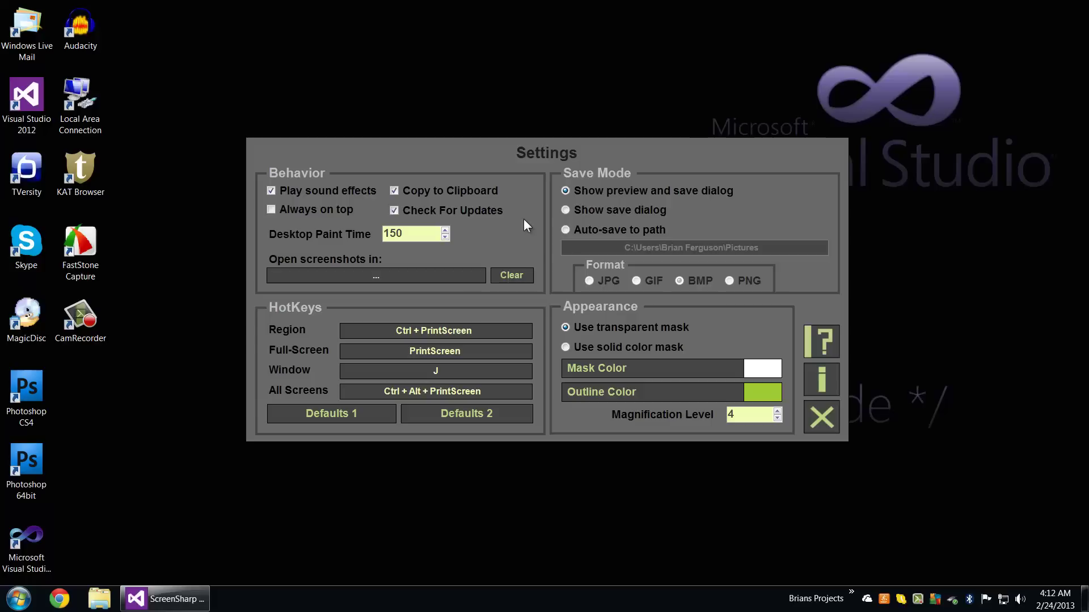
pyautogui.click(823, 421)
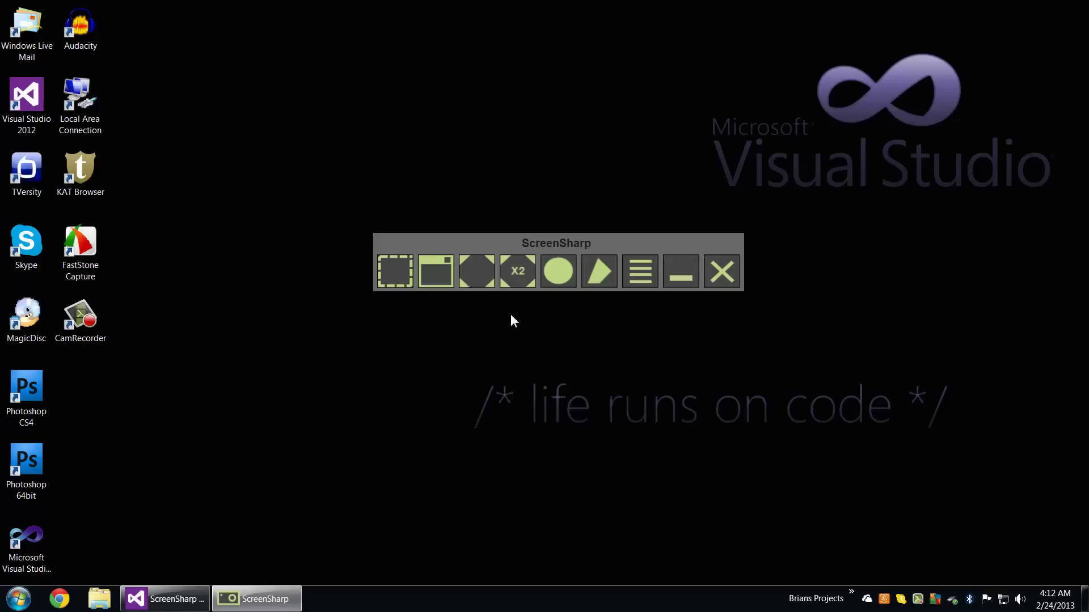
pyautogui.click(396, 272)
pyautogui.moveTo(628, 52); pyautogui.dragTo(912, 217)
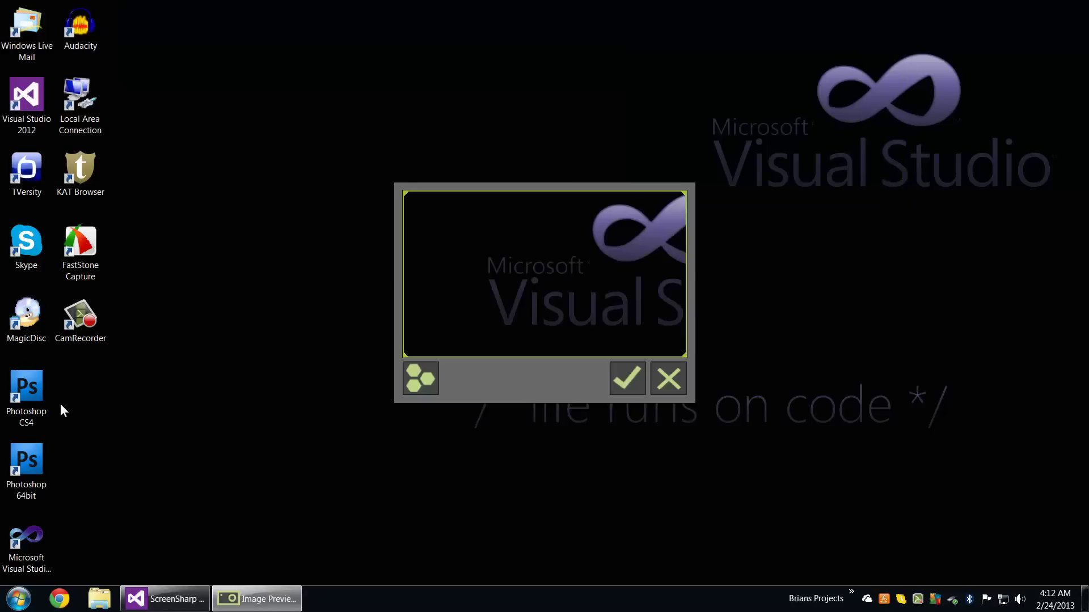
pyautogui.doubleClick(41, 469)
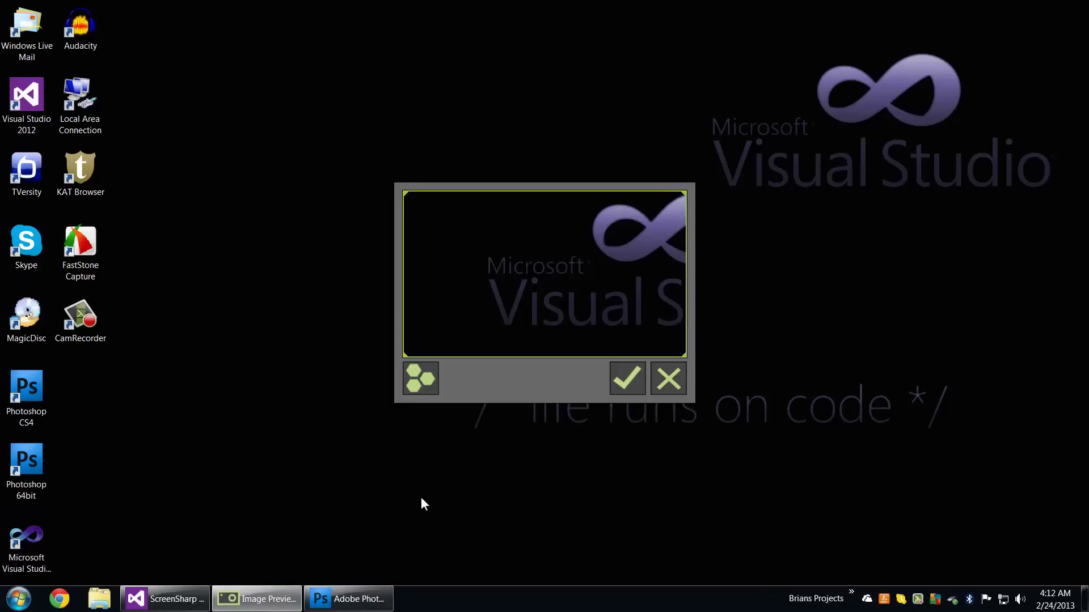
# Create a small blank document in Photoshop CS4 and switch to the Move tool.
pyautogui.click(352, 598)
pyautogui.click(35, 10)
pyautogui.click(672, 160)
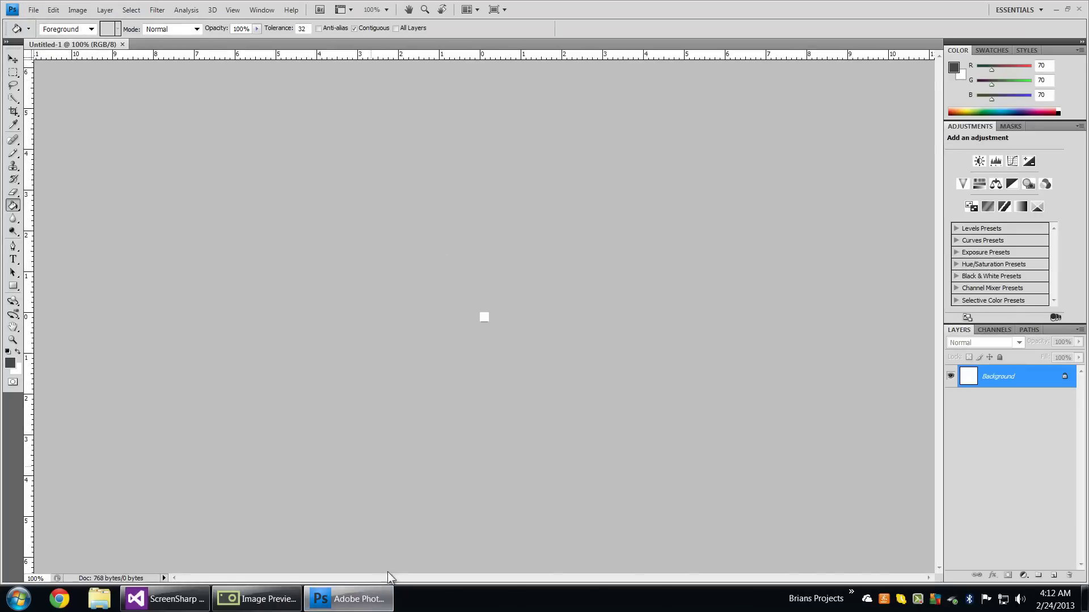
pyautogui.press('v')
# Accept and save the capture as Region Capture.bmp, then quit Photoshop without saving the untitled document.
pyautogui.click(259, 599)
pyautogui.click(622, 375)
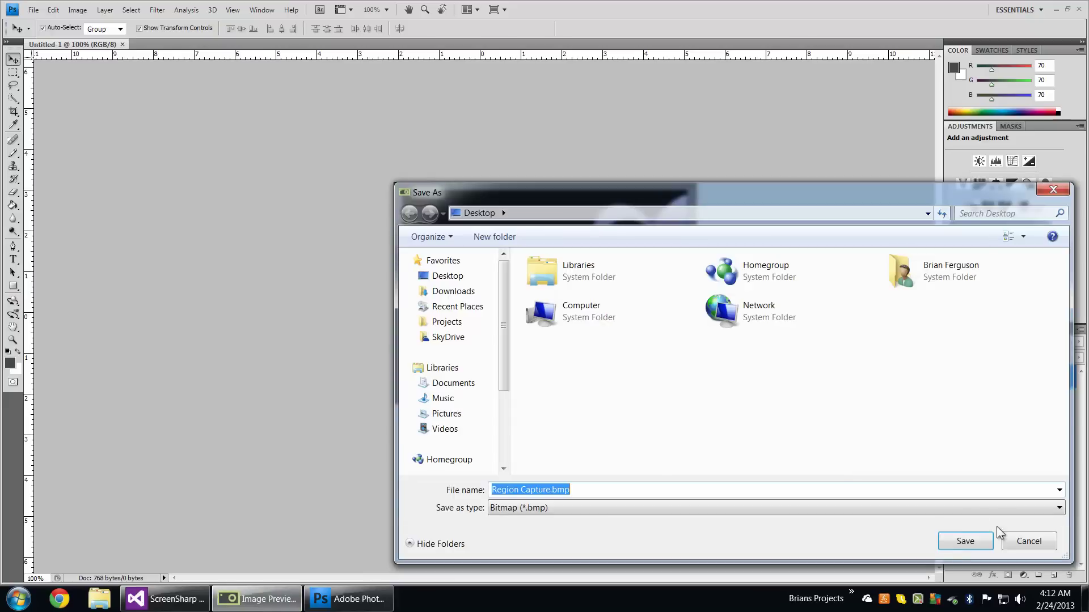
pyautogui.click(982, 542)
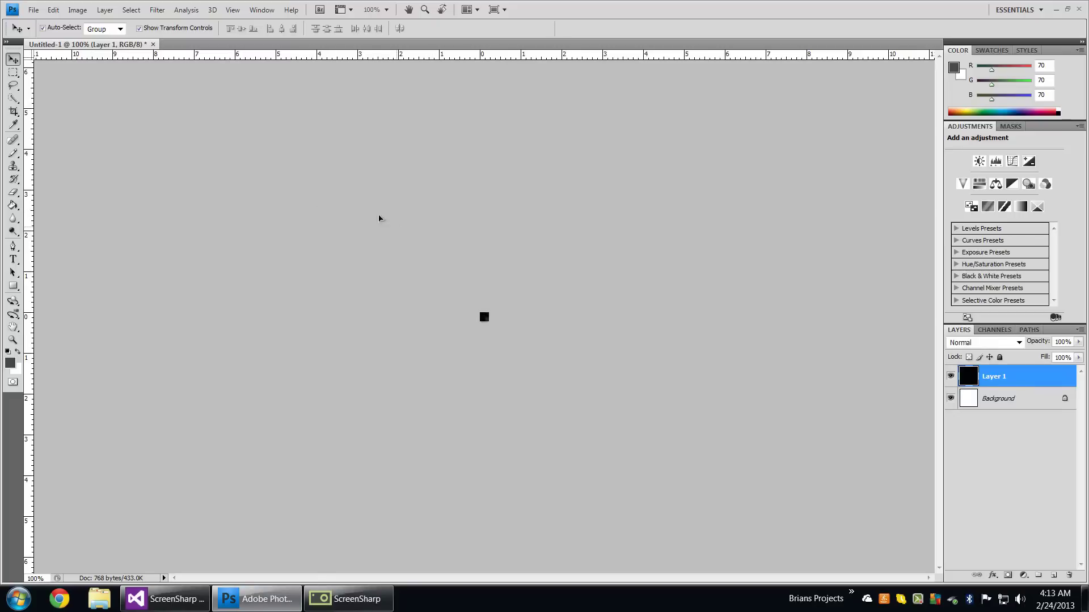
pyautogui.click(1080, 10)
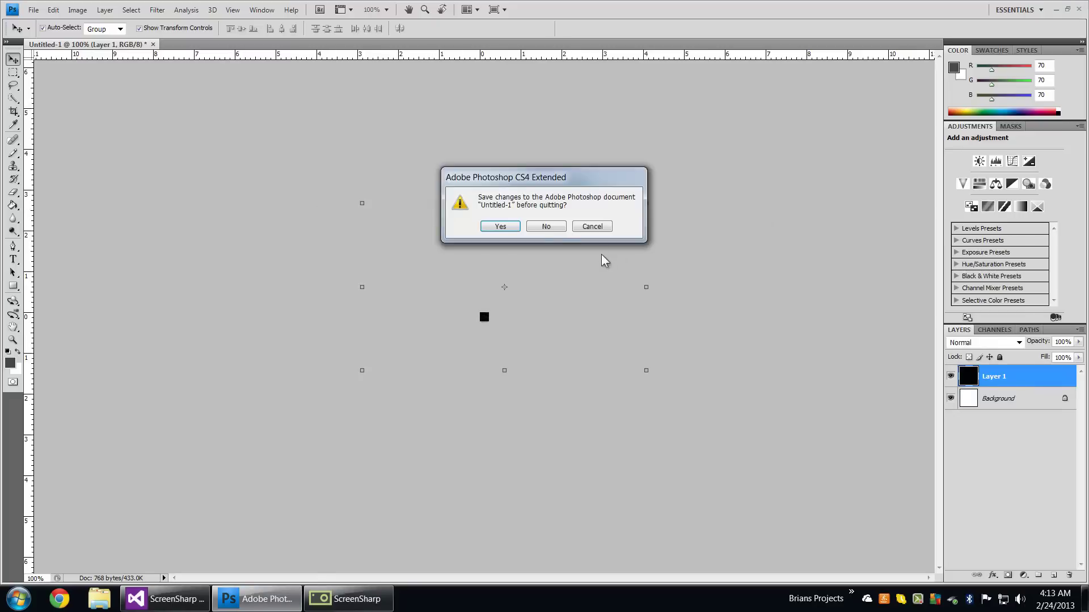
pyautogui.click(557, 228)
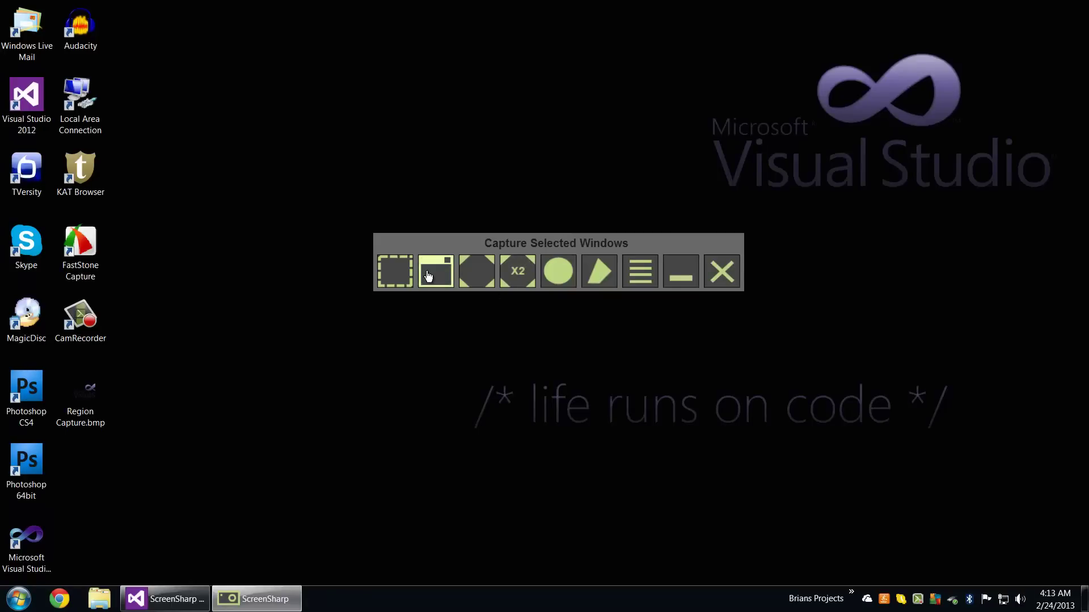
# In Settings, browse 'Open screenshots in' to the Desktop and choose the Photoshop CS4 shortcut.
pyautogui.click(641, 273)
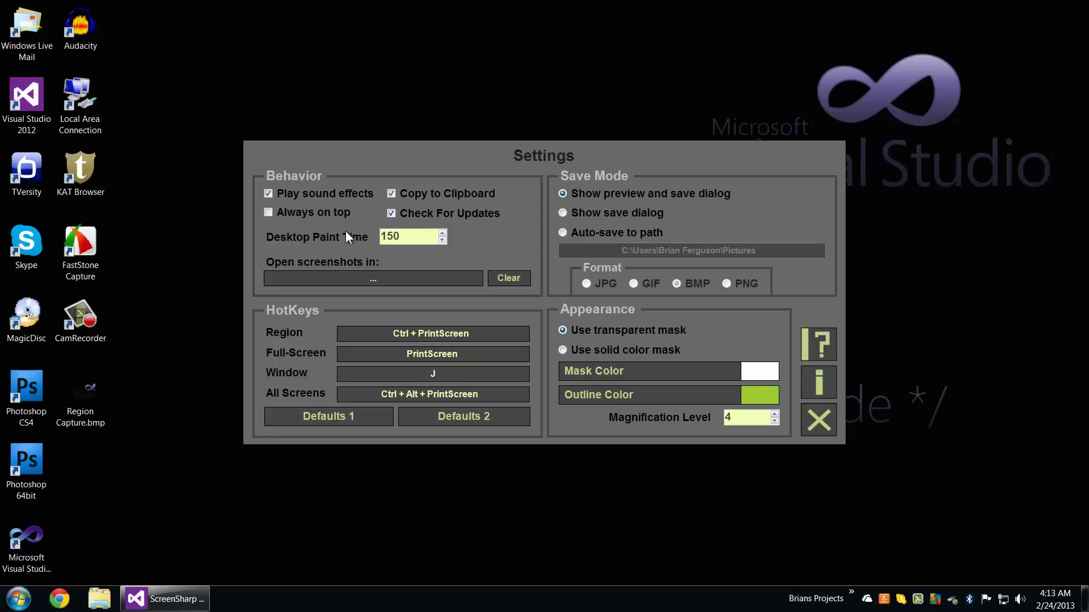
pyautogui.click(309, 213)
pyautogui.moveTo(402, 176); pyautogui.dragTo(237, 158)
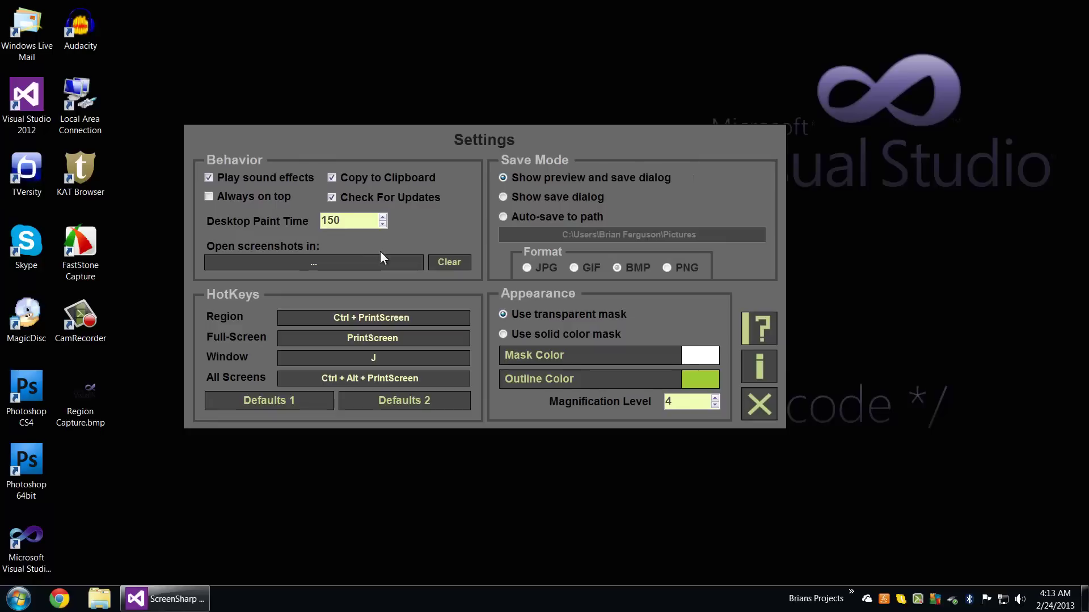
pyautogui.click(408, 264)
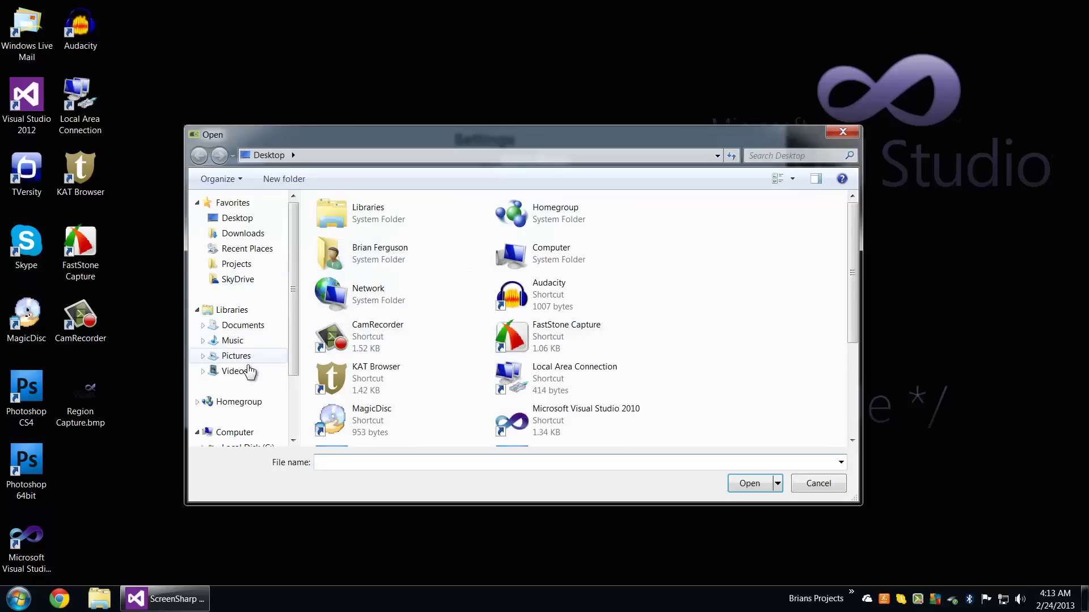
pyautogui.scroll(-3, 754, 383)
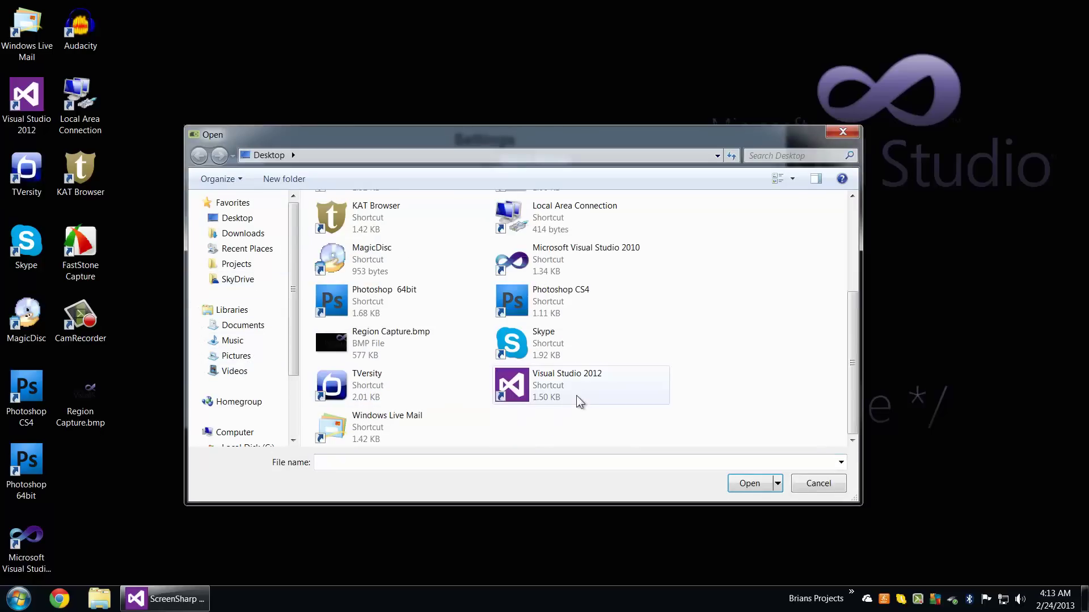
pyautogui.doubleClick(540, 302)
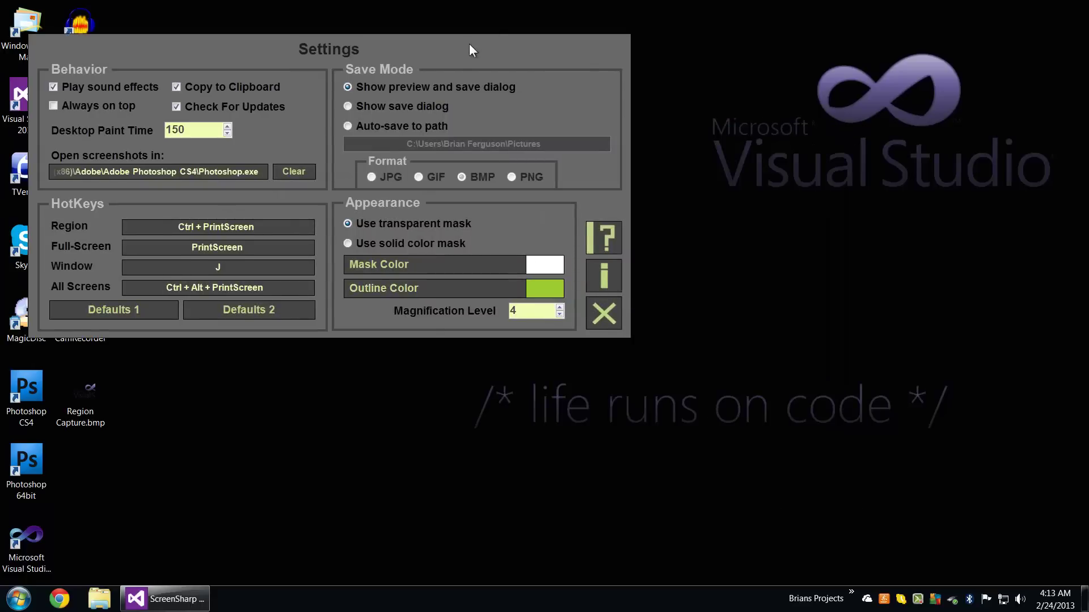
# Centre the Settings window and reopen then cancel the program picker, keeping Photoshop CS4.
pyautogui.moveTo(469, 51); pyautogui.dragTo(768, 167)
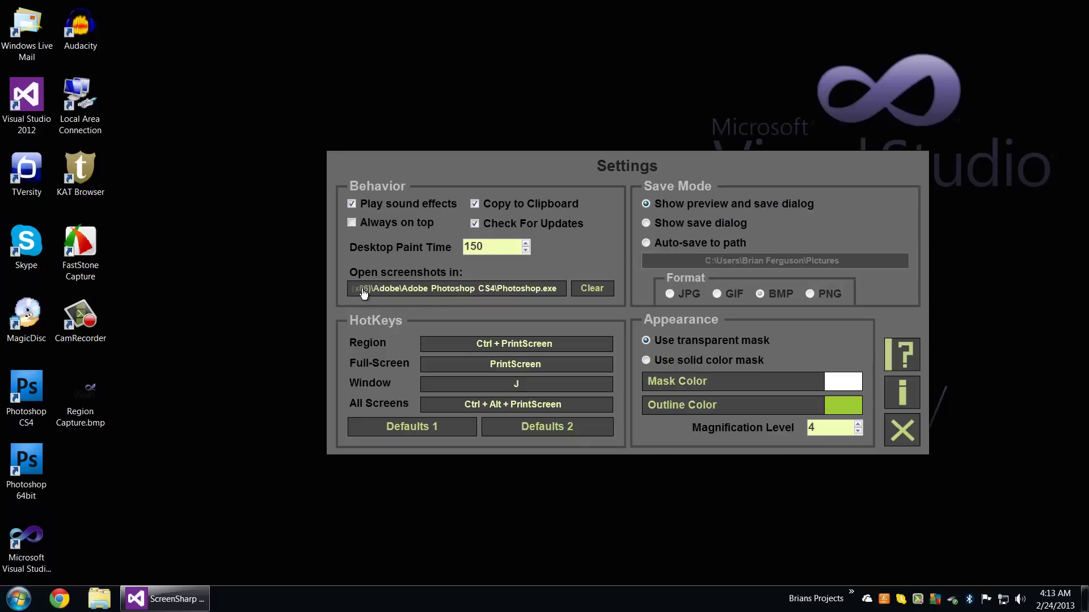
pyautogui.click(527, 289)
pyautogui.click(961, 509)
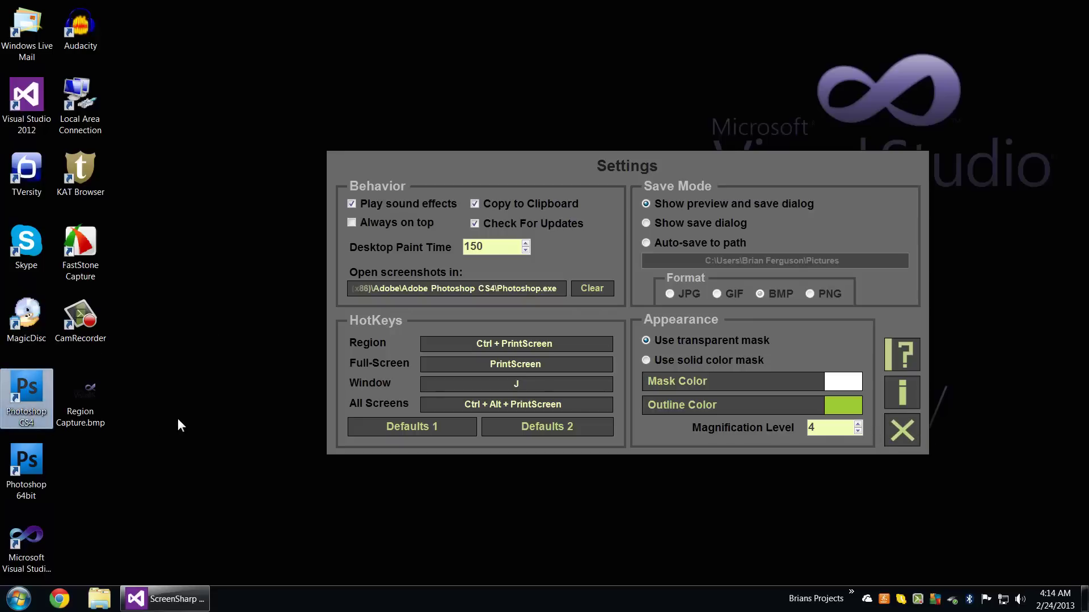
# Close Settings, capture a central rectangular region, and save it over Region Capture.bmp for Photoshop to open.
pyautogui.click(901, 431)
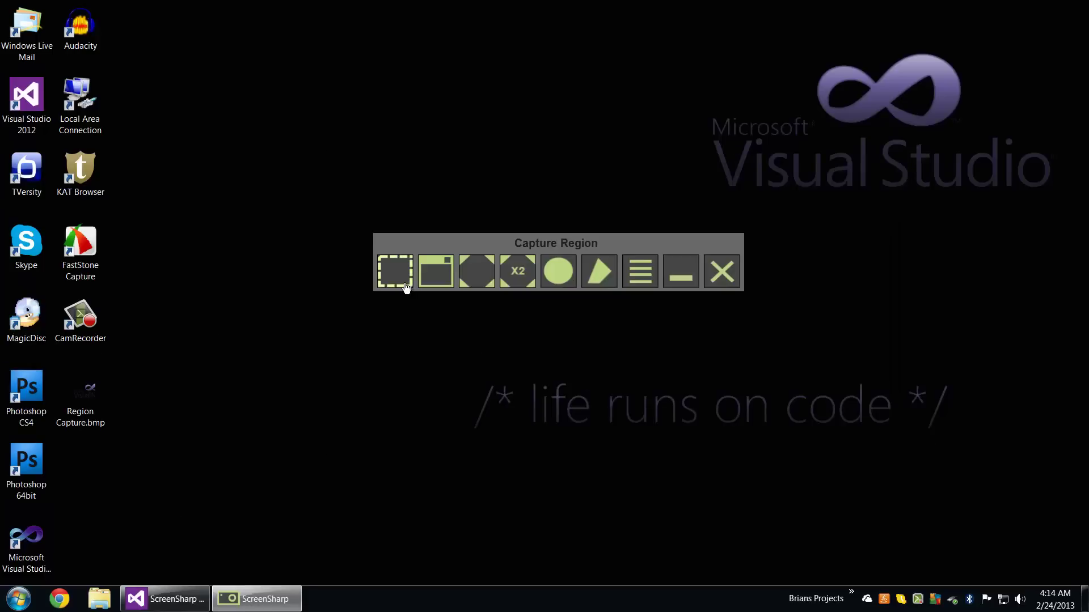
pyautogui.click(394, 272)
pyautogui.moveTo(389, 97); pyautogui.dragTo(755, 328)
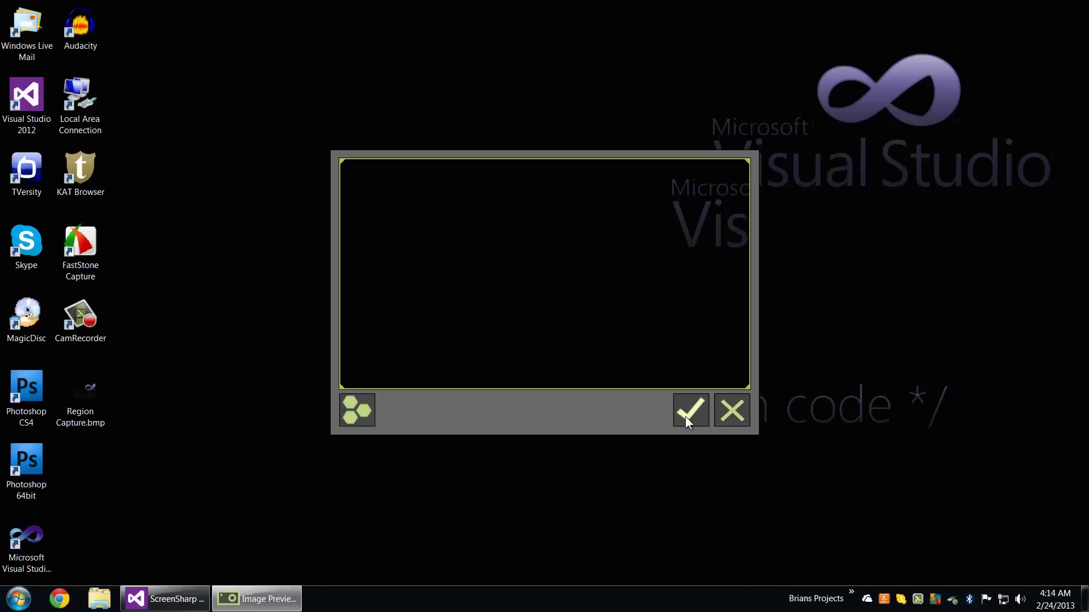
pyautogui.click(690, 410)
pyautogui.click(906, 508)
pyautogui.click(589, 301)
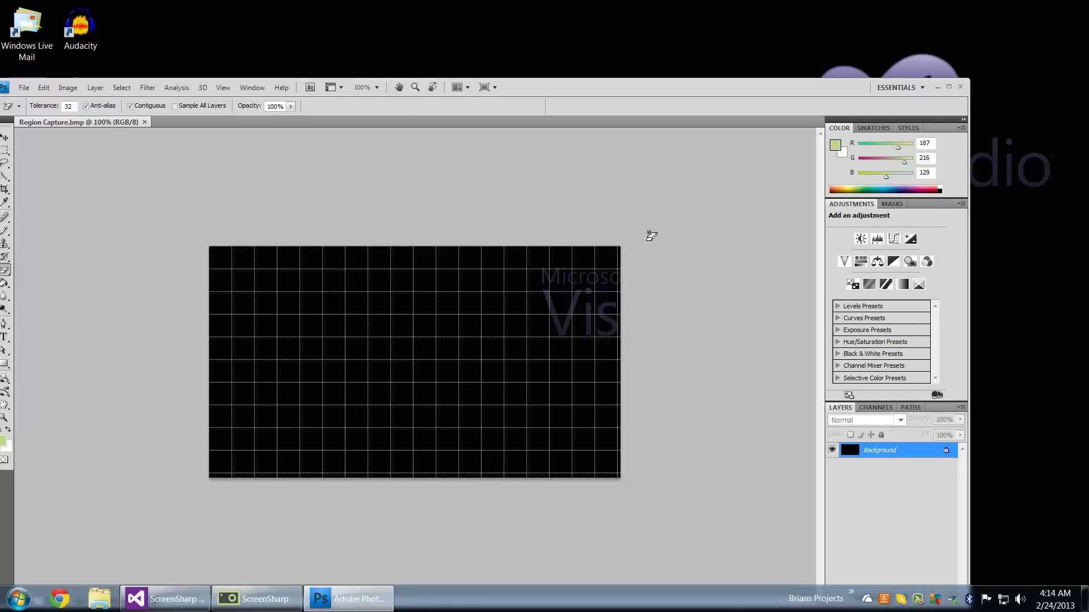
# Close Photoshop and clear the 'Open screenshots in' program in ScreenSharp's settings.
pyautogui.click(959, 85)
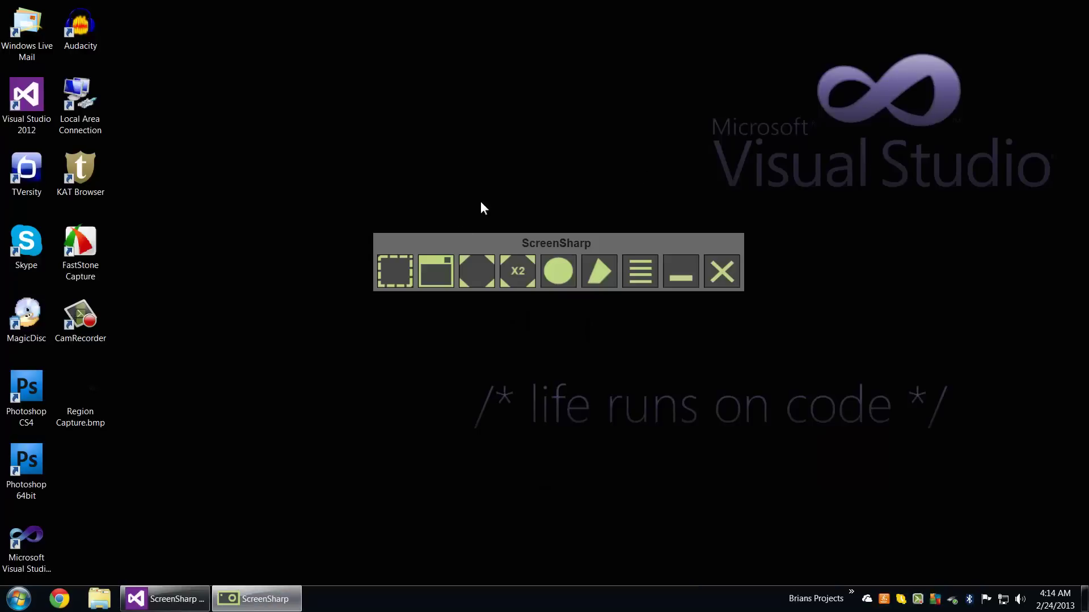
pyautogui.click(640, 272)
pyautogui.click(515, 281)
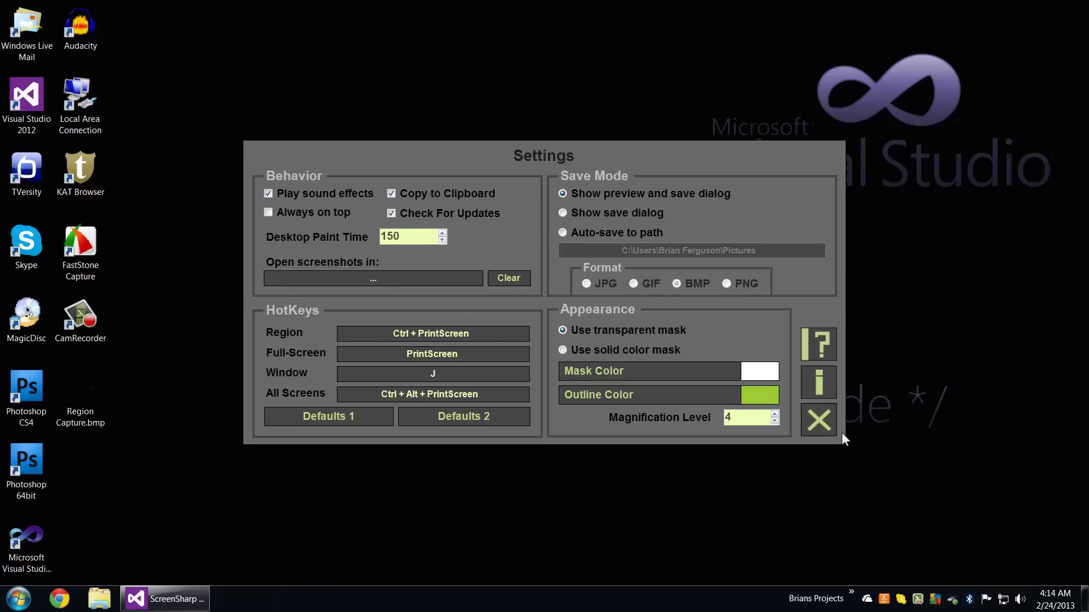
pyautogui.click(818, 420)
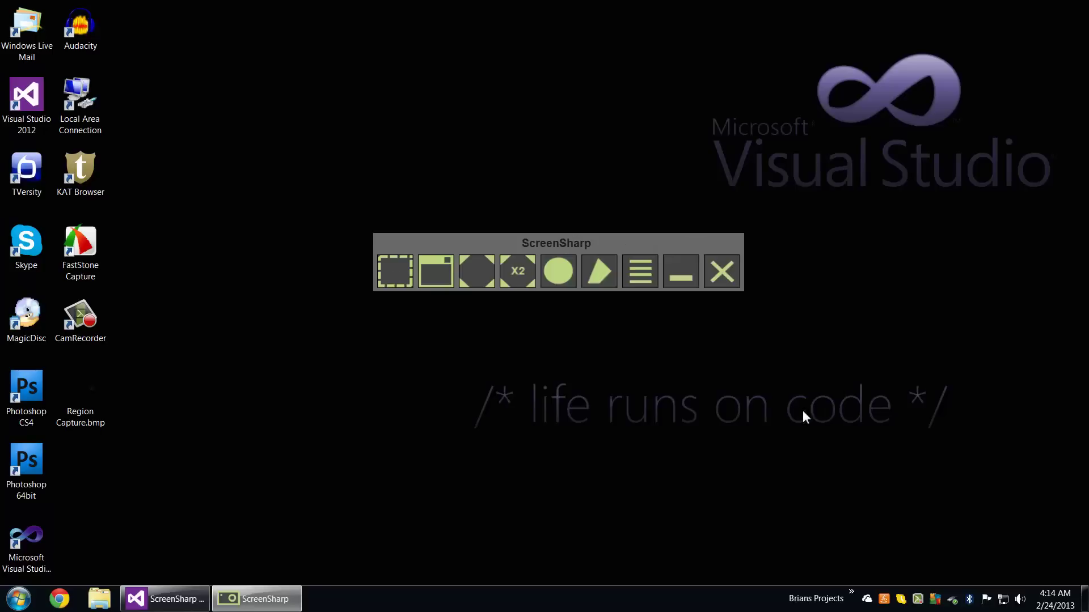
# Capture the Visual Studio logo area and save it over the existing Region Capture.bmp.
pyautogui.click(398, 270)
pyautogui.moveTo(538, 66); pyautogui.dragTo(883, 205)
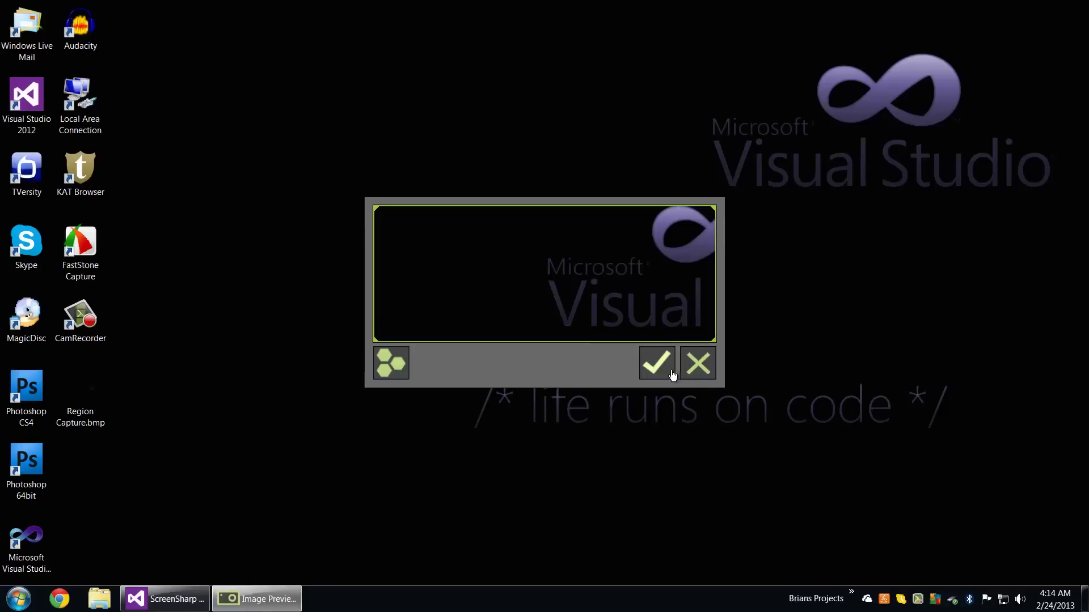
pyautogui.click(653, 366)
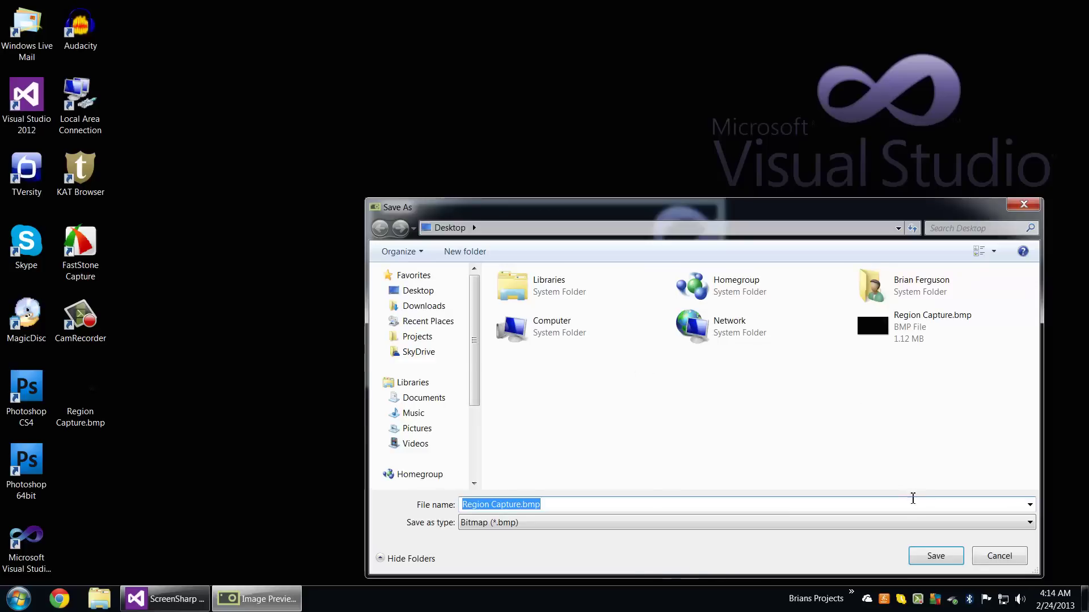
pyautogui.click(927, 554)
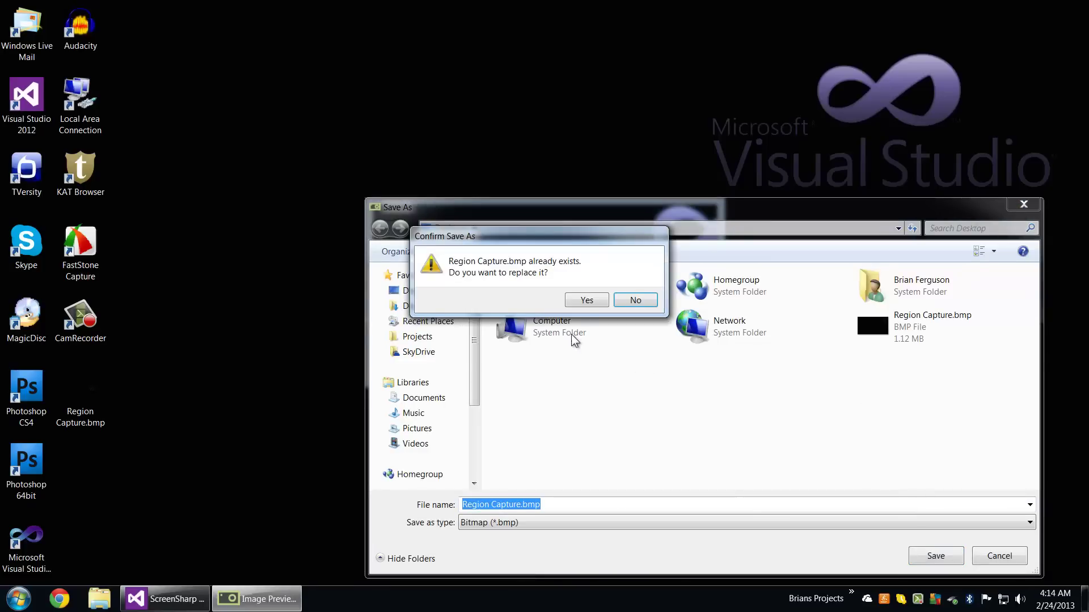
pyautogui.click(581, 301)
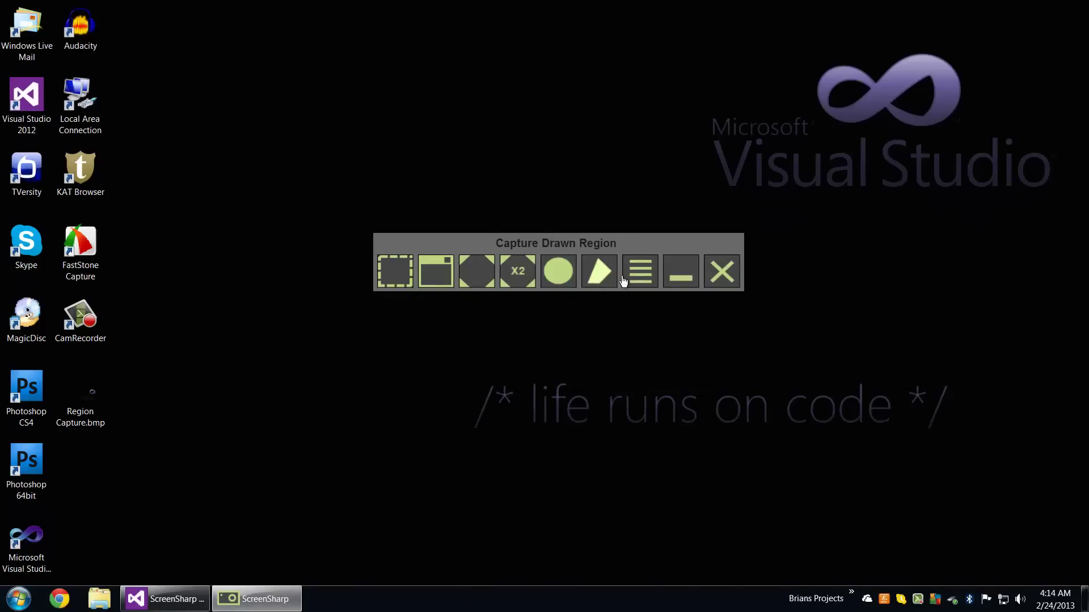
# Switch the capture hotkeys to the Defaults 2 Ctrl+letter set.
pyautogui.click(637, 274)
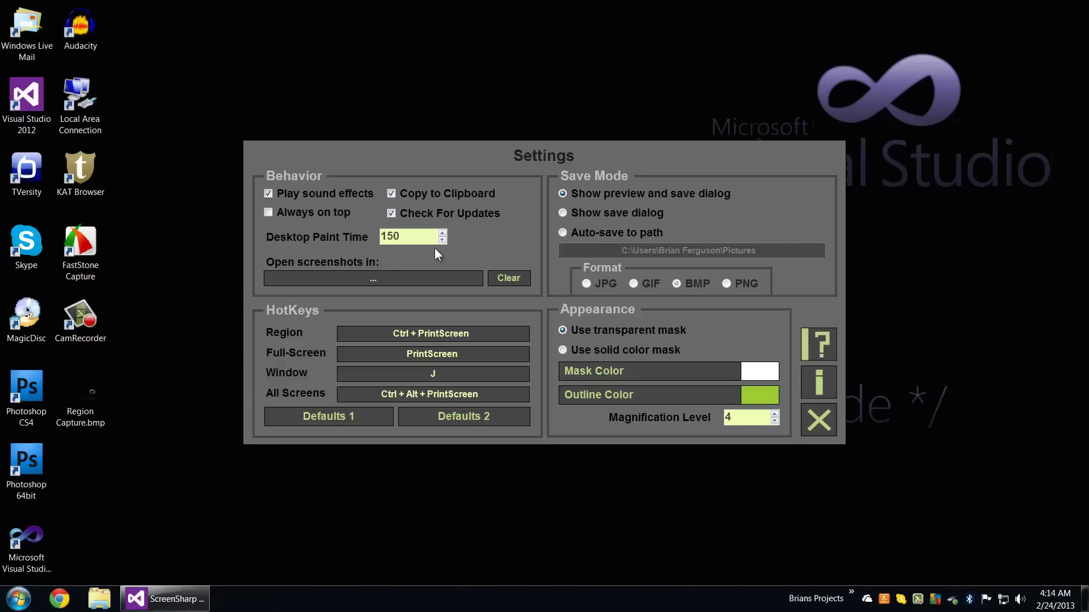
pyautogui.click(430, 418)
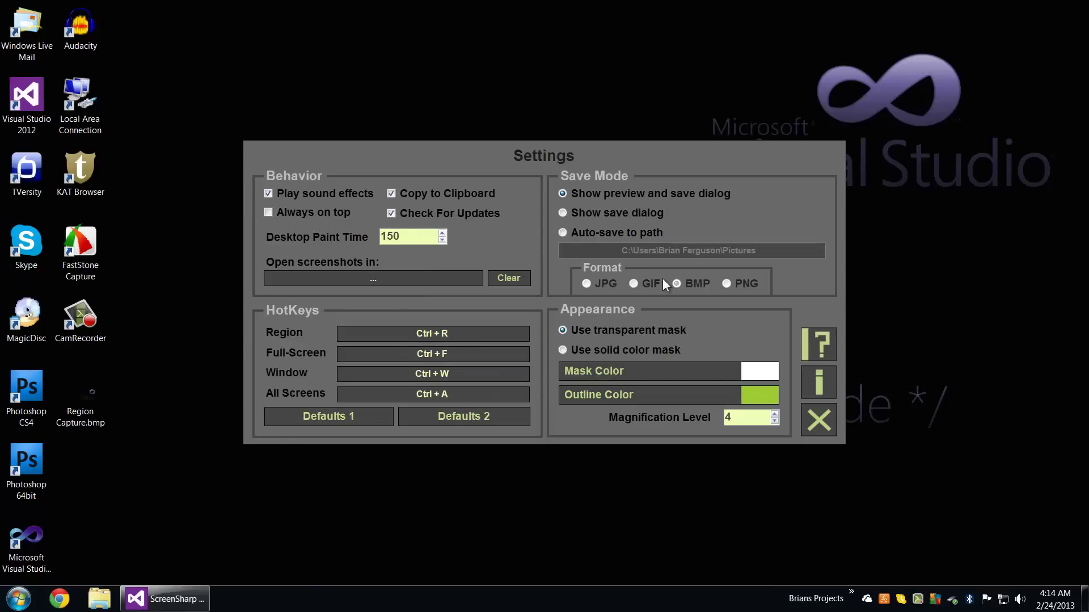
pyautogui.click(639, 191)
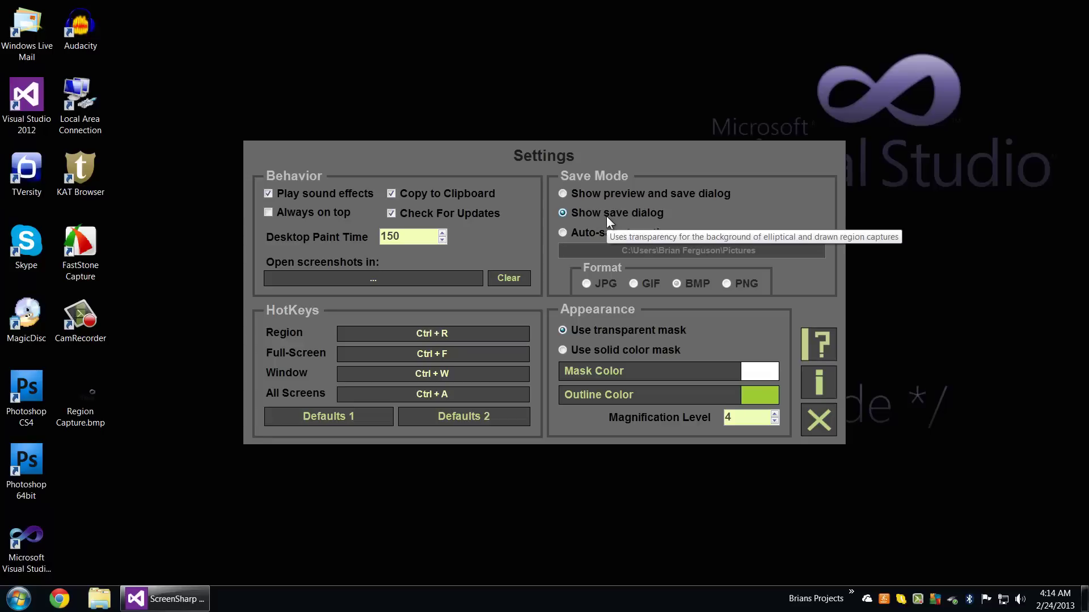
# Enable auto-save to path in PNG format with the Desktop as the save folder.
pyautogui.click(631, 237)
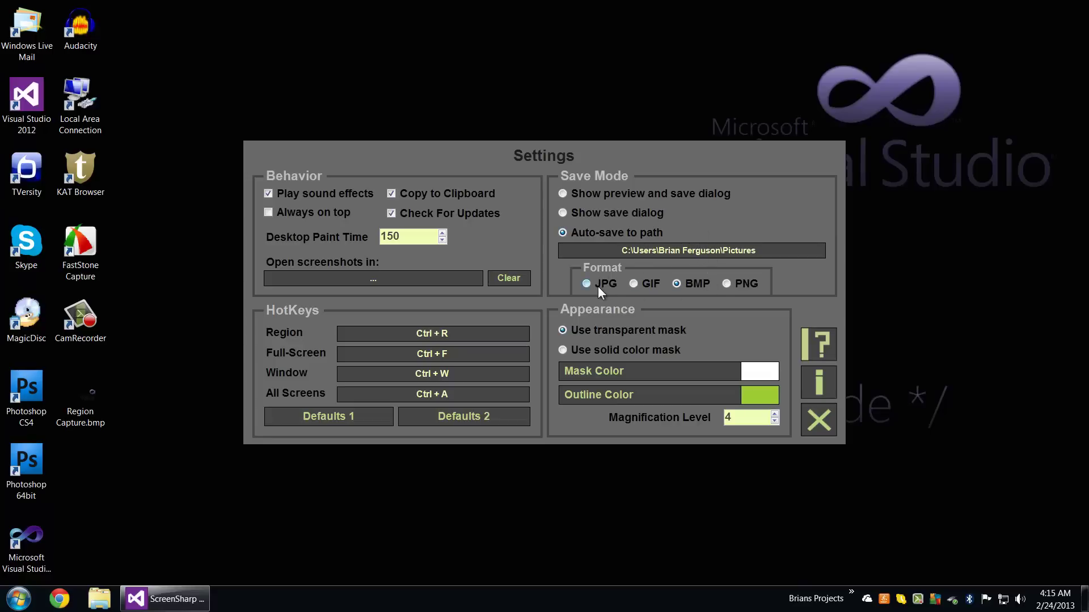
pyautogui.click(727, 284)
pyautogui.click(747, 250)
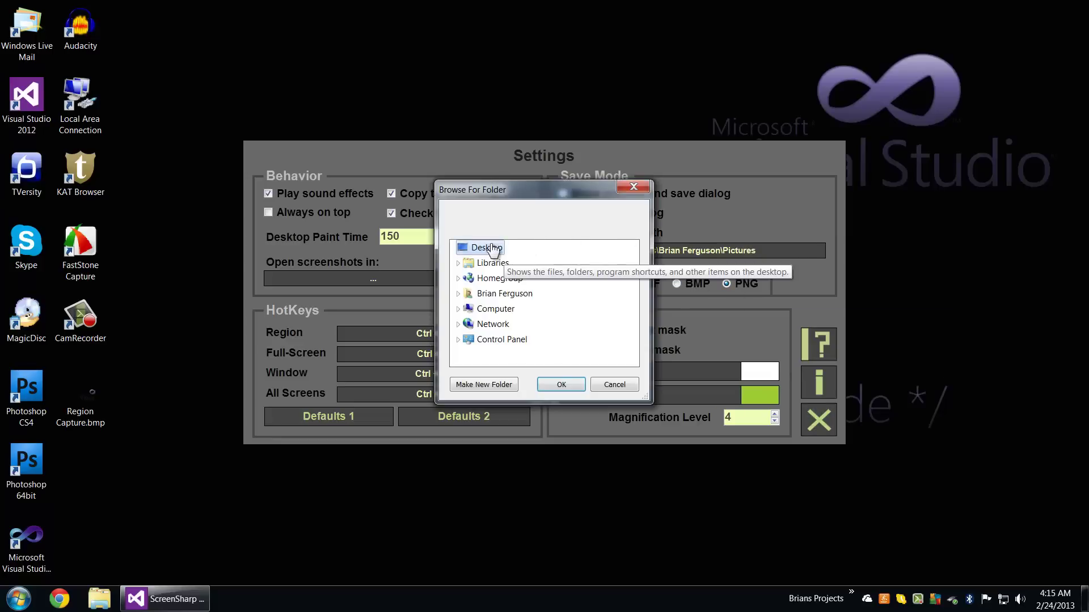
pyautogui.click(562, 385)
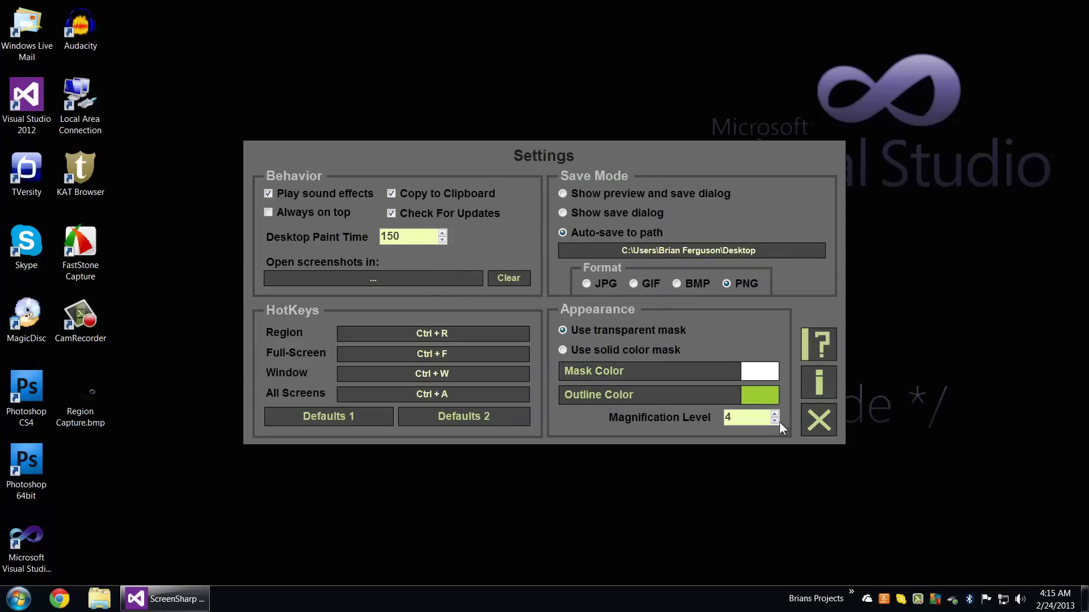
# Auto-save a region capture and a system-tray window capture as Screenshot1.png and Screenshot2.png on the desktop.
pyautogui.click(812, 427)
pyautogui.click(394, 270)
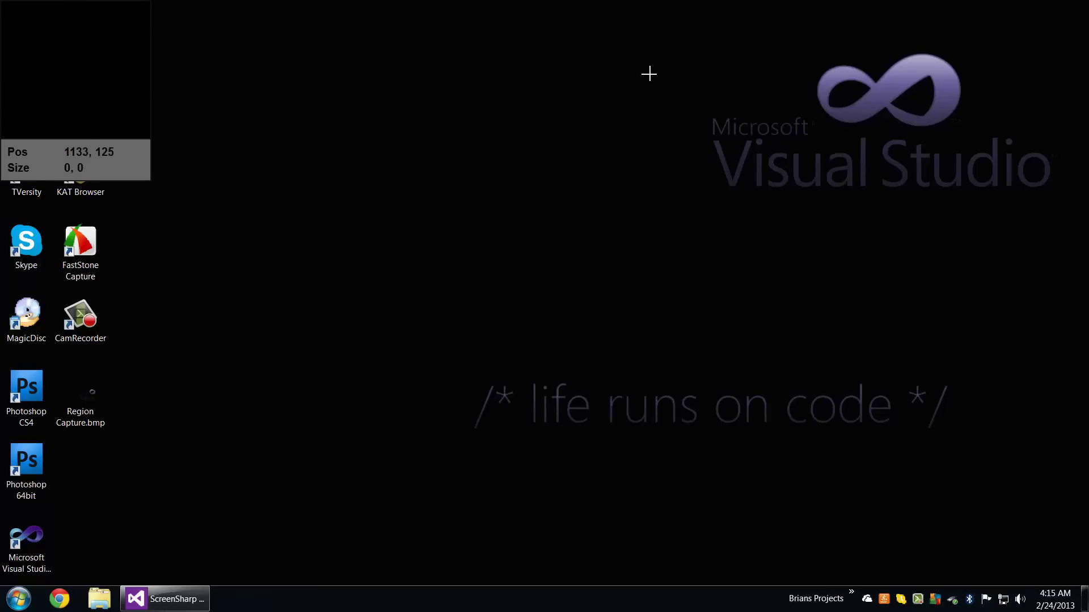
pyautogui.moveTo(670, 89); pyautogui.dragTo(988, 275)
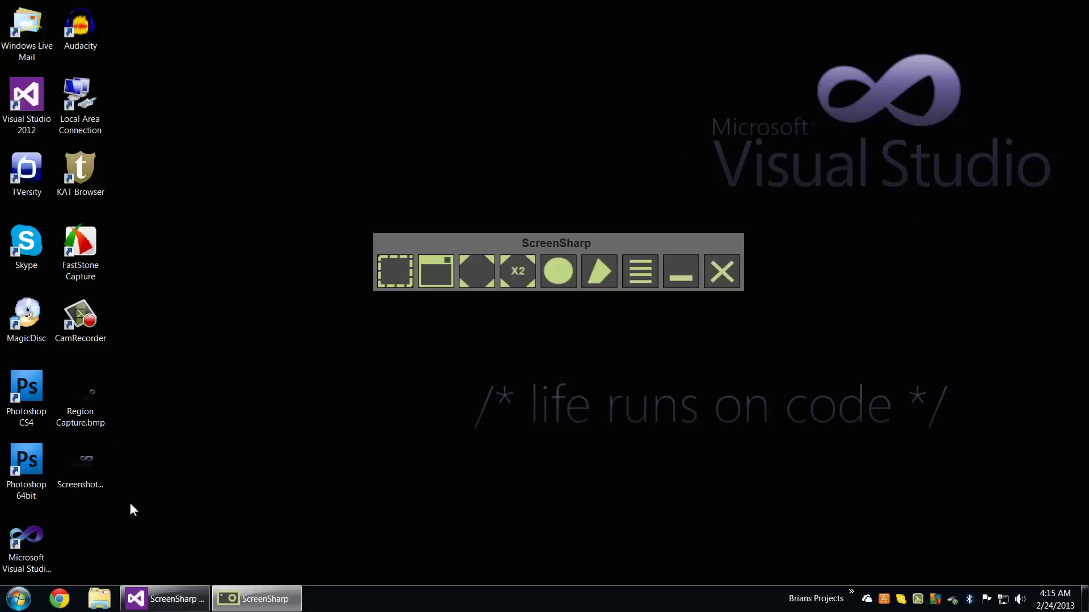
pyautogui.click(77, 473)
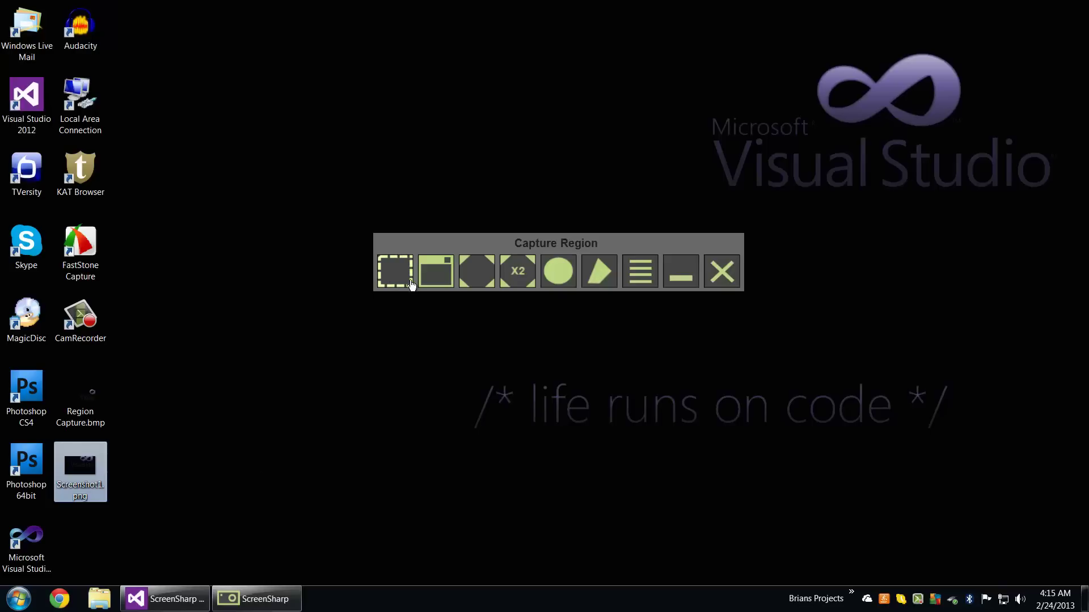
pyautogui.click(435, 270)
pyautogui.click(1019, 606)
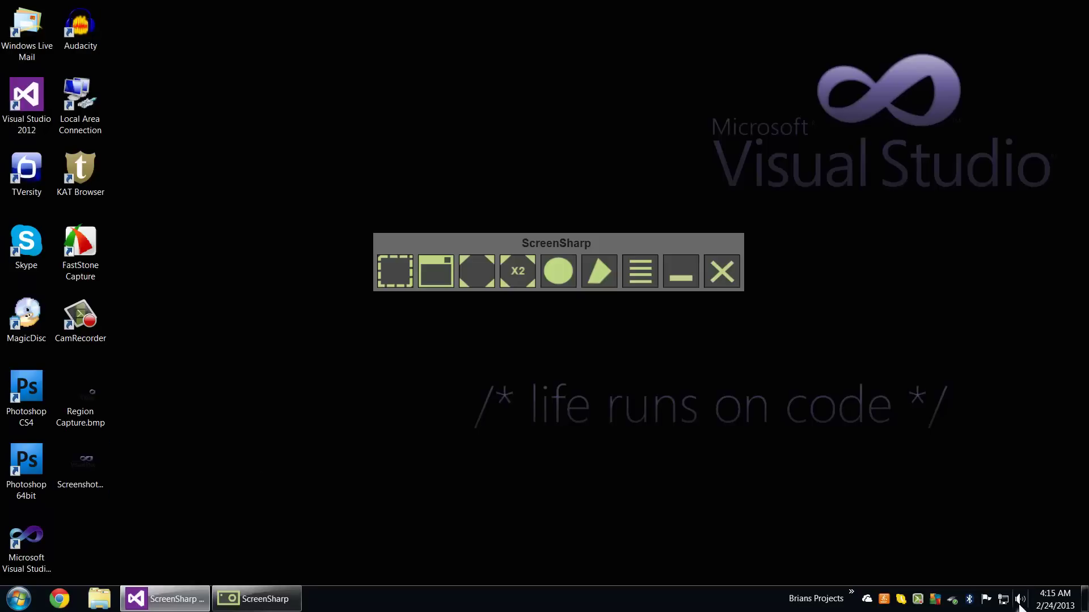
pyautogui.click(87, 544)
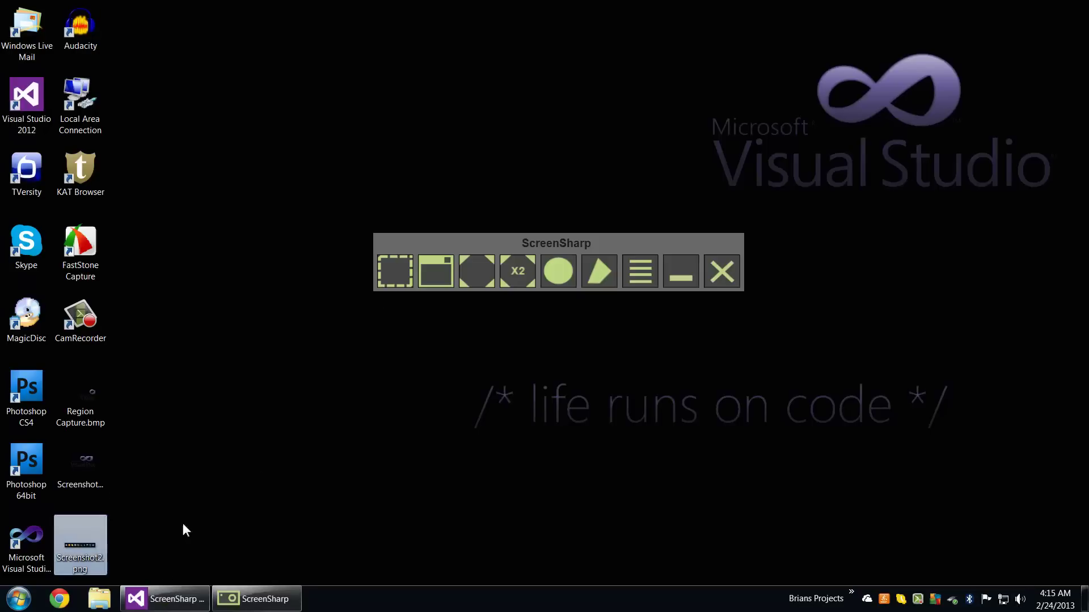
# Permanently delete the three old screenshot files from the desktop.
pyautogui.moveTo(151, 549); pyautogui.dragTo(68, 380)
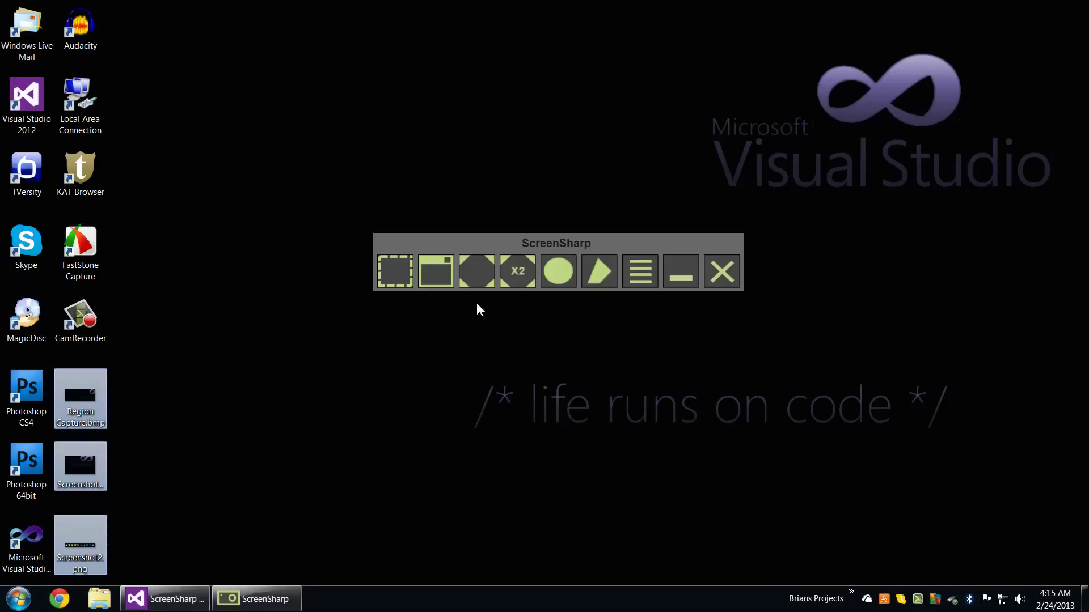
pyautogui.hotkey('shift', 'Delete')
pyautogui.press('Return')
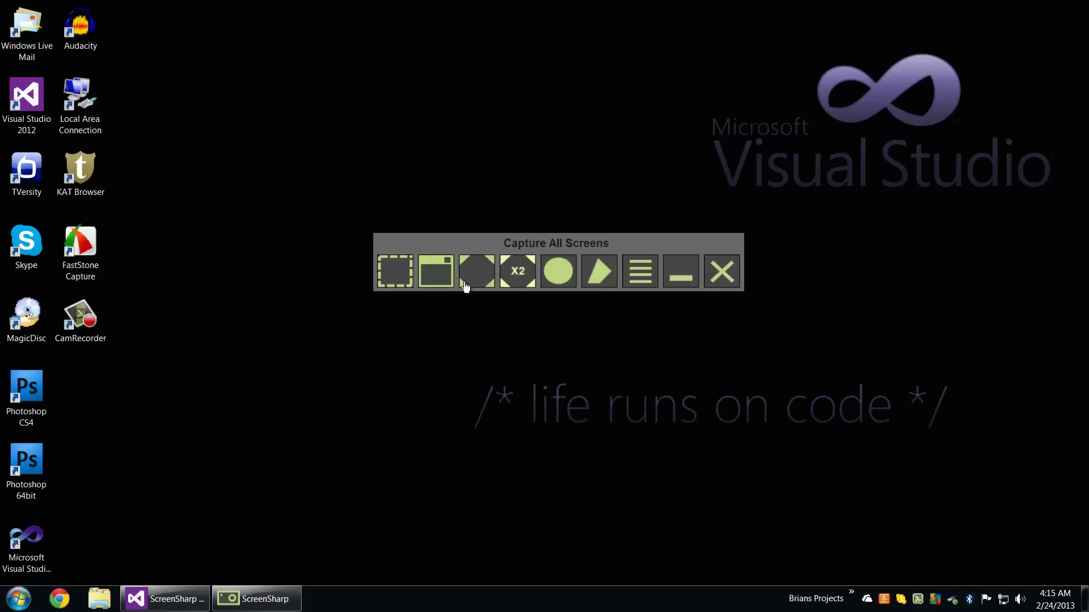
# Capture another screen region, select the new screenshot, and bring up ScreenSharp's settings.
pyautogui.click(394, 273)
pyautogui.moveTo(613, 77); pyautogui.dragTo(1014, 291)
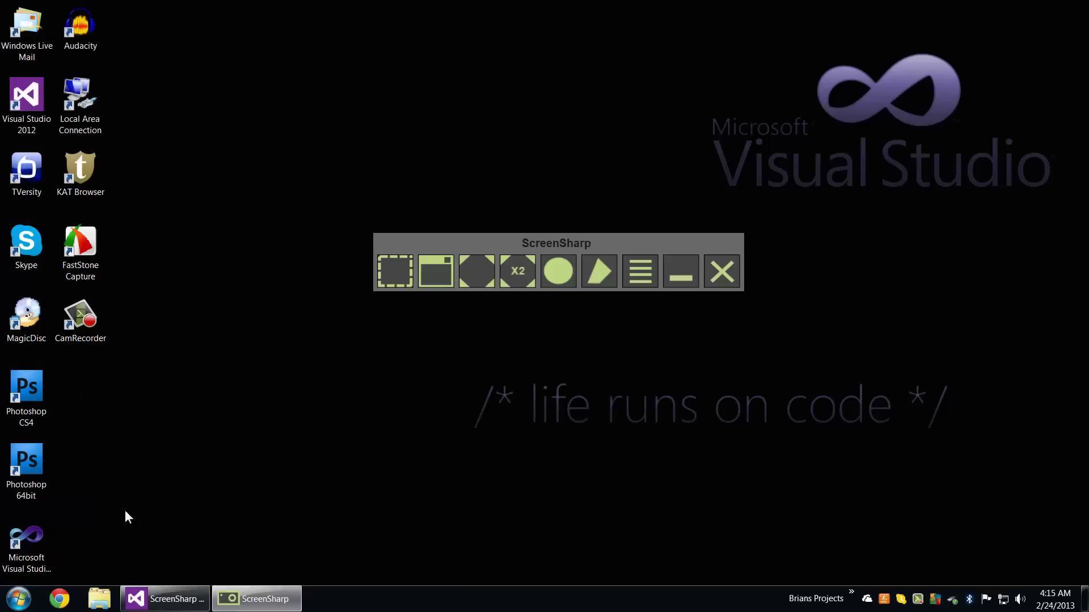
pyautogui.click(79, 398)
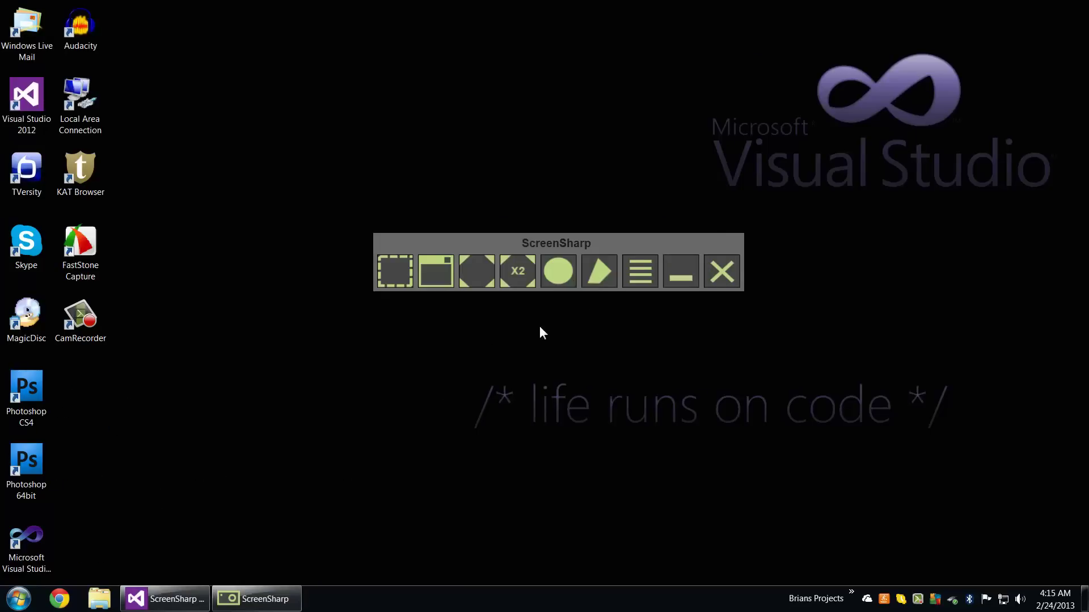
pyautogui.click(643, 272)
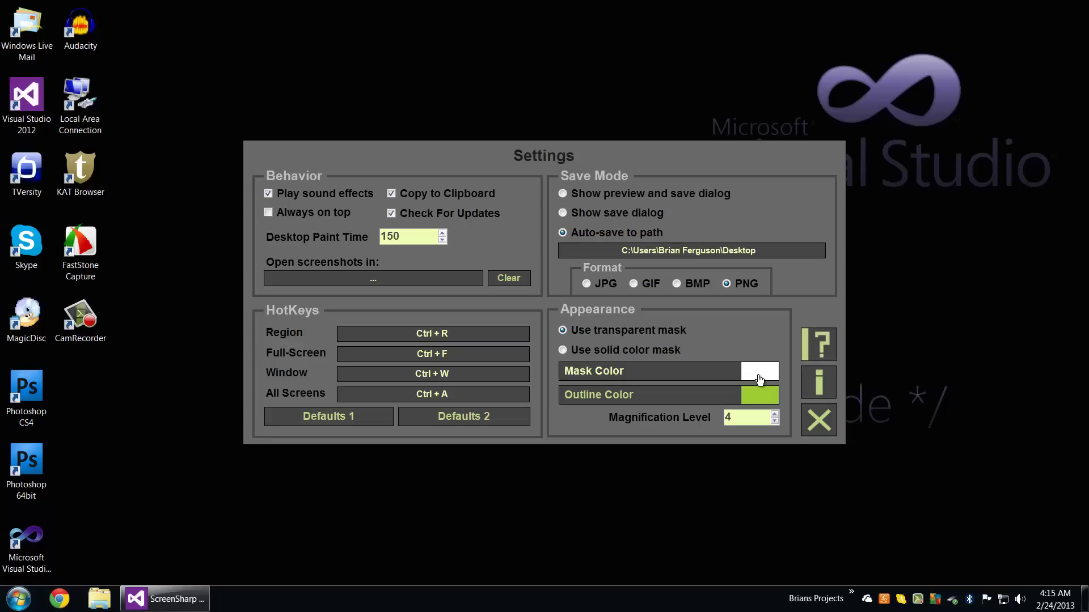
# Leave the mask colour unchanged and set the capture outline colour to red.
pyautogui.click(622, 375)
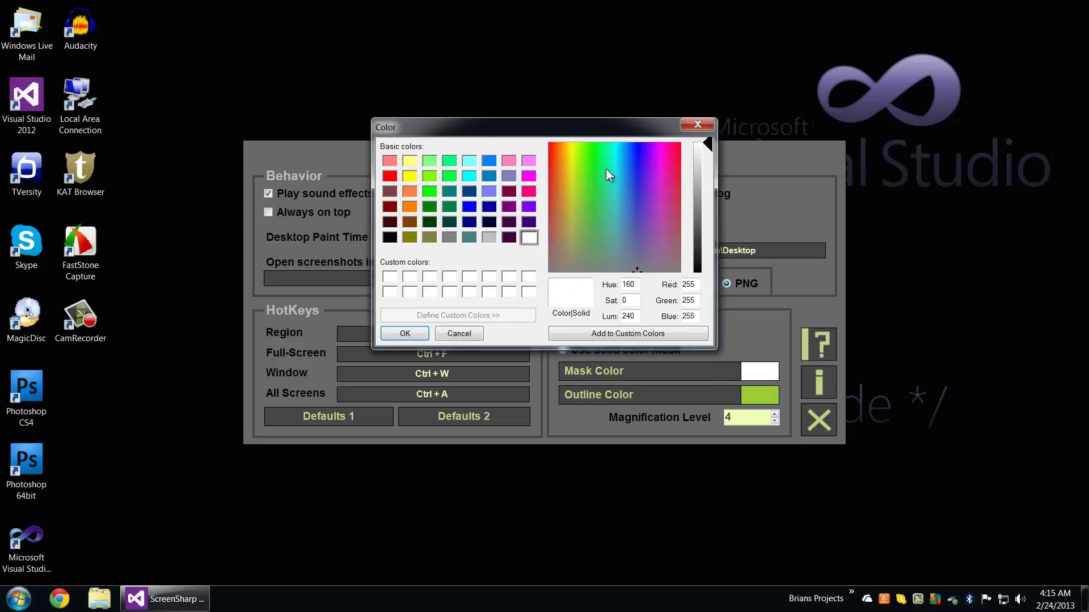
pyautogui.click(474, 334)
pyautogui.click(693, 395)
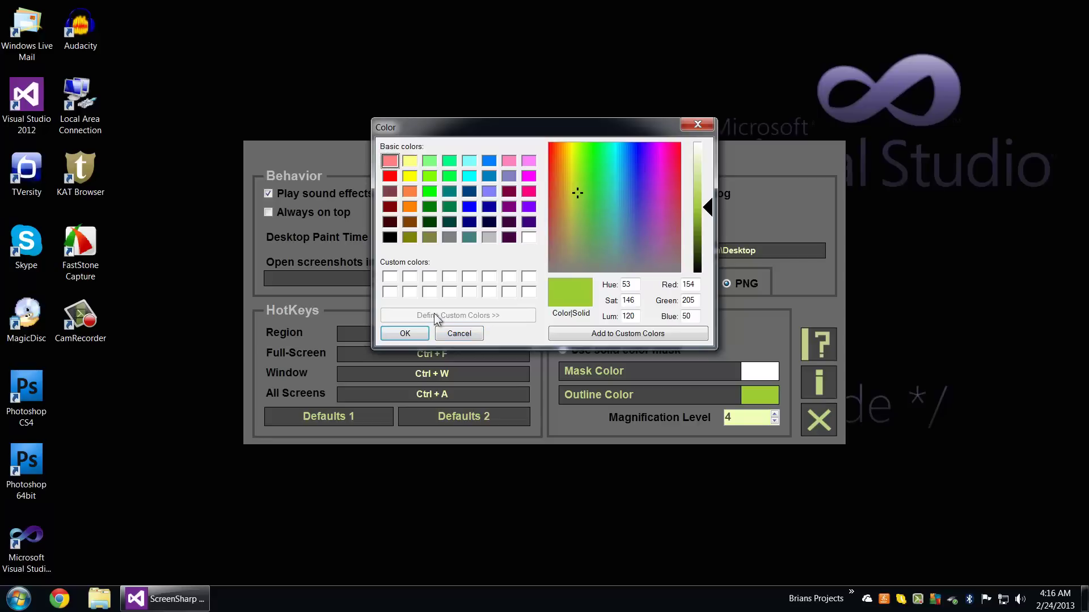
pyautogui.click(388, 177)
pyautogui.click(406, 333)
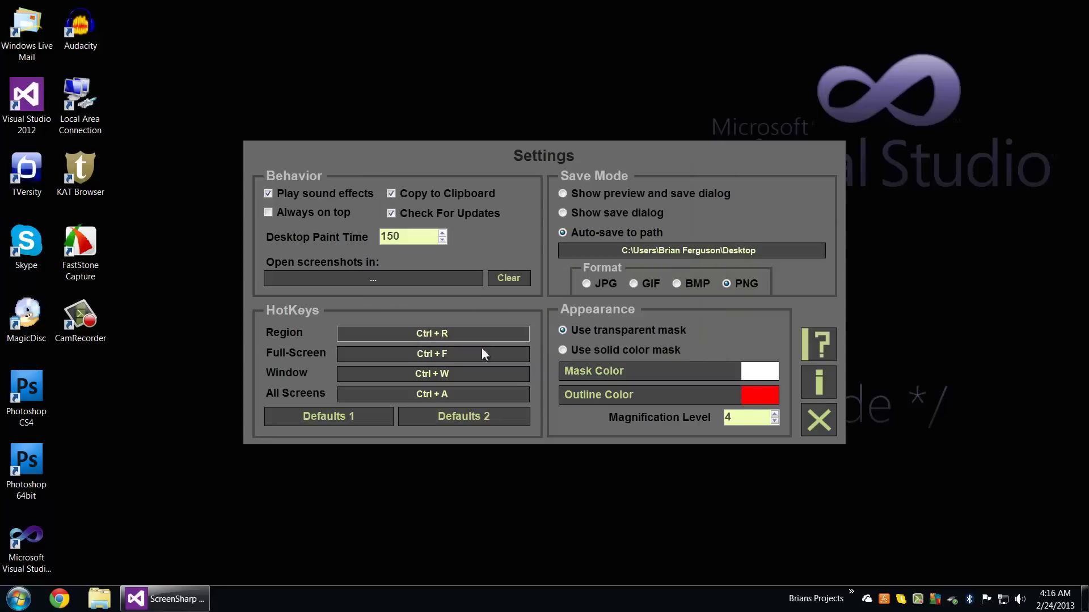
# Raise the magnification level to 8 and test the settings with a region capture.
pyautogui.click(776, 415)
pyautogui.click(776, 415)
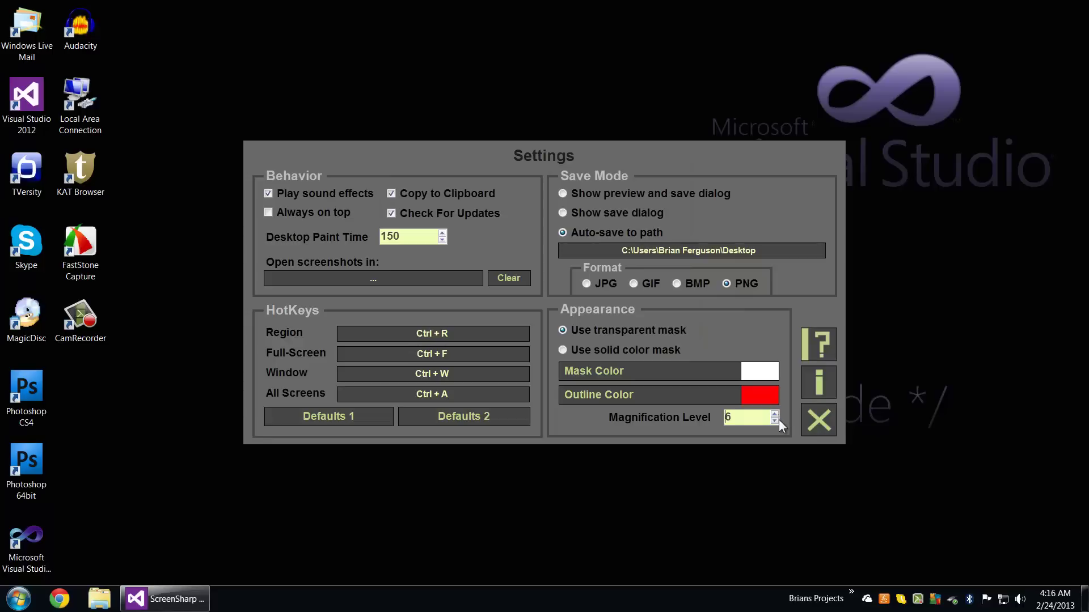
pyautogui.click(776, 412)
pyautogui.click(776, 412)
pyautogui.click(827, 420)
pyautogui.click(396, 274)
pyautogui.moveTo(363, 81)
pyautogui.mouseDown()
pyautogui.moveTo(632, 318)
pyautogui.moveTo(511, 352)
pyautogui.moveTo(40, 242)
pyautogui.moveTo(111, 250)
pyautogui.mouseUp()
# Start several region captures and cancel each with a right-click, returning to the toolbar.
pyautogui.rightClick(166, 252)
pyautogui.click(411, 317)
pyautogui.click(397, 268)
pyautogui.moveTo(261, 54)
pyautogui.mouseDown()
pyautogui.moveTo(661, 294)
pyautogui.moveTo(692, 412)
pyautogui.mouseUp()
pyautogui.rightClick(692, 413)
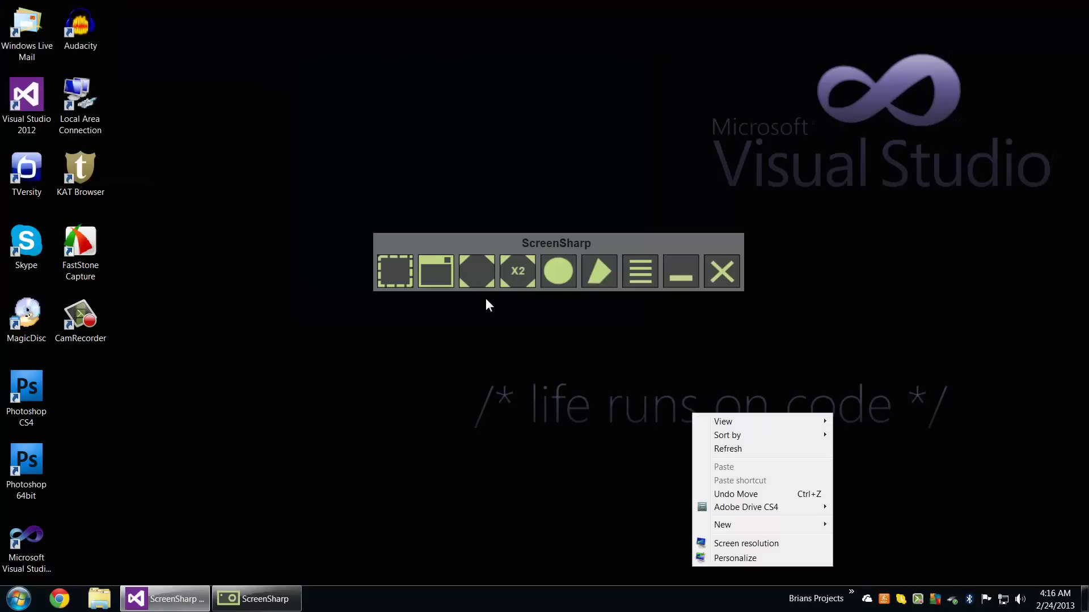
pyautogui.click(430, 280)
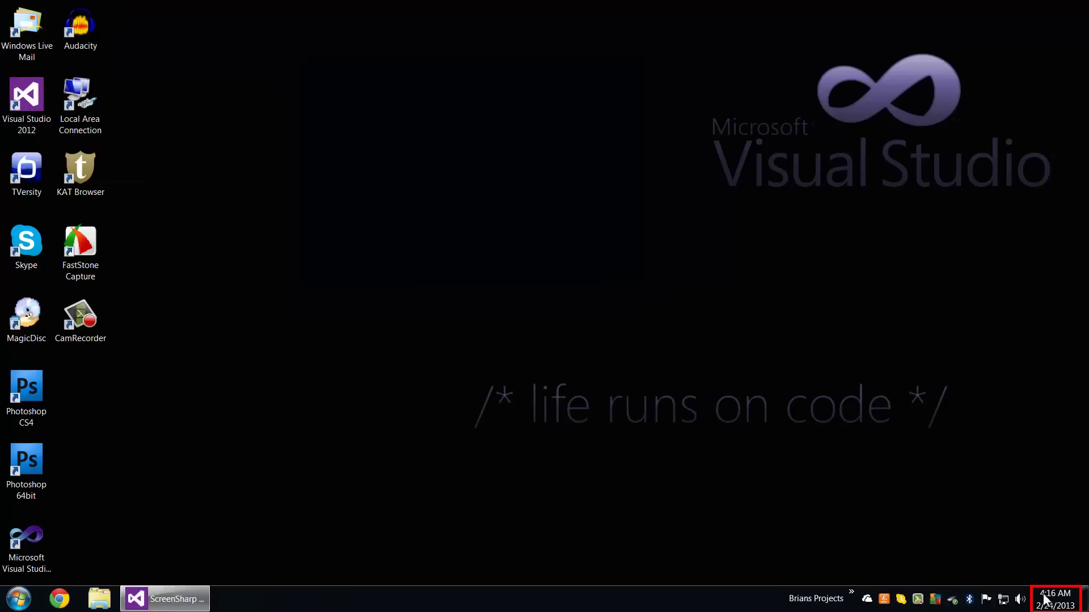
pyautogui.rightClick(711, 341)
pyautogui.click(581, 342)
pyautogui.click(395, 272)
pyautogui.rightClick(489, 344)
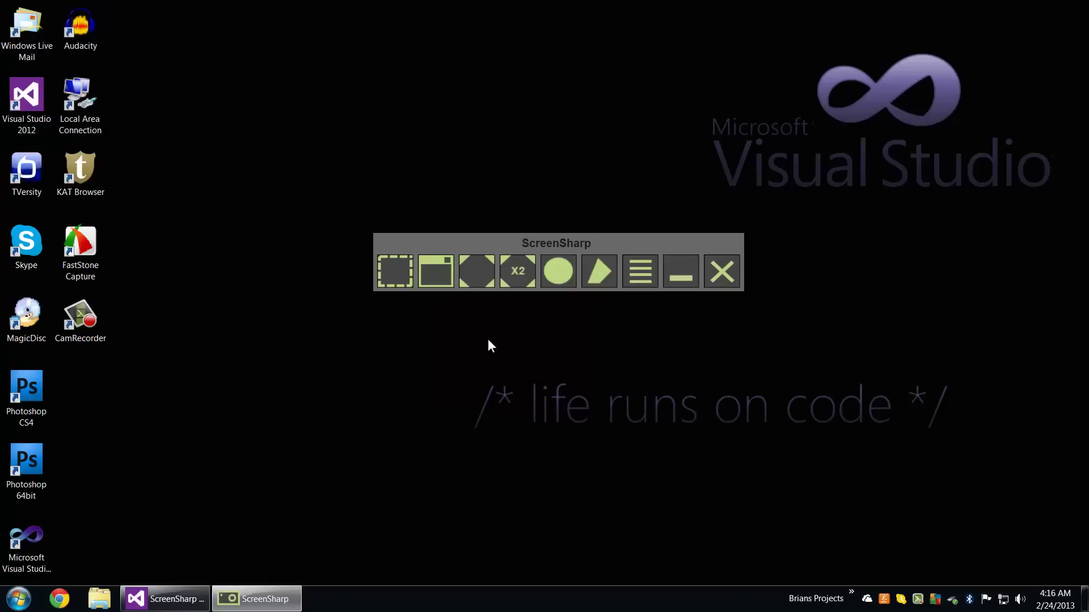
pyautogui.click(402, 275)
pyautogui.moveTo(442, 321); pyautogui.dragTo(669, 482)
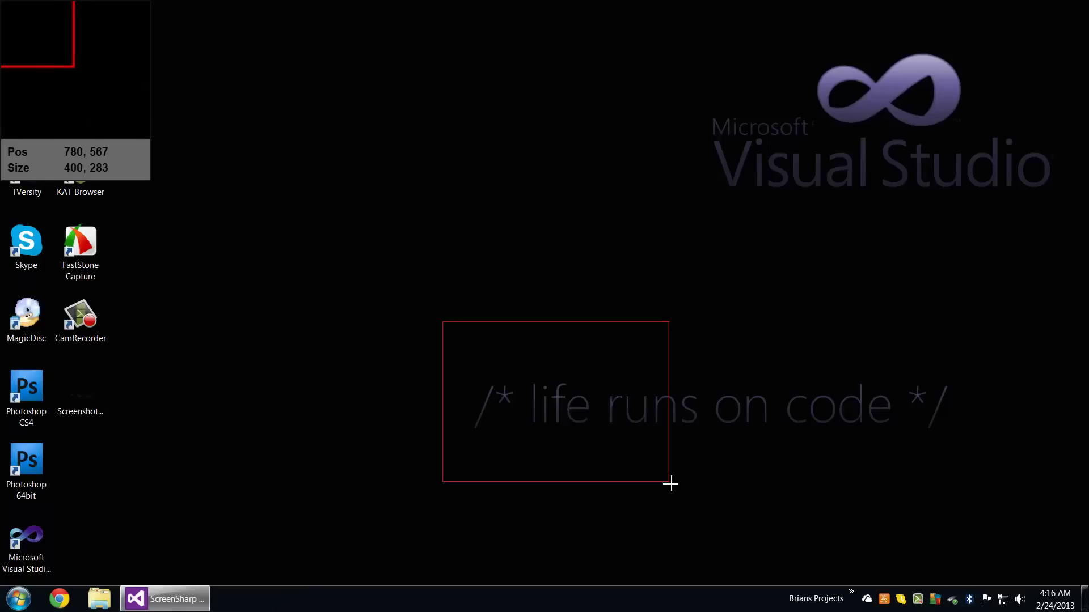
pyautogui.rightClick(669, 482)
# Set Save Mode to 'Show preview and save dialog', then capture and resize a region near screen centre.
pyautogui.click(652, 273)
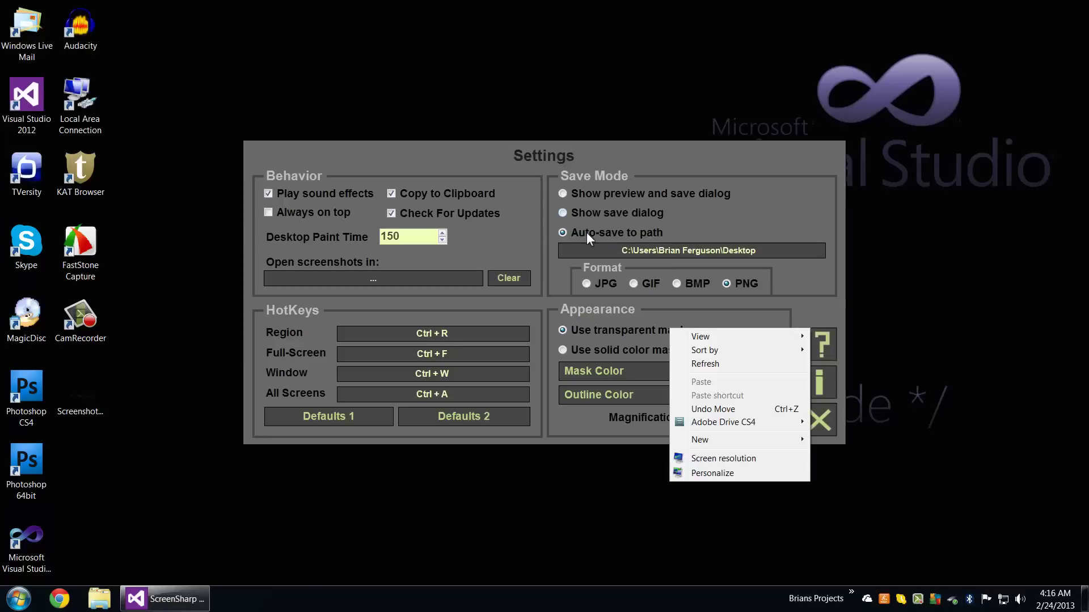
pyautogui.click(589, 199)
pyautogui.click(821, 419)
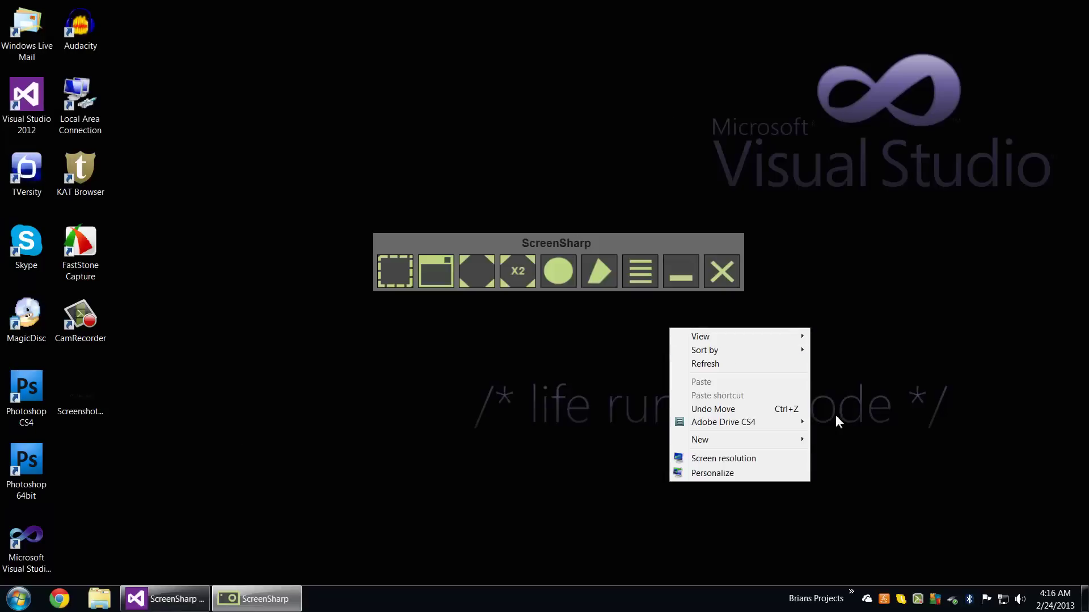
pyautogui.click(390, 268)
pyautogui.moveTo(397, 70); pyautogui.dragTo(764, 264)
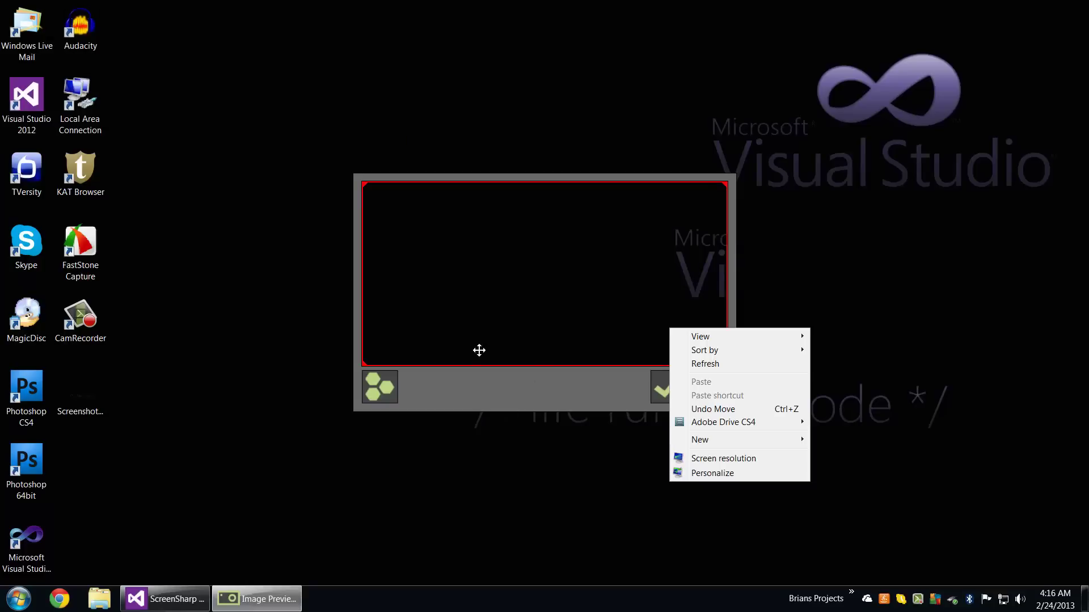
pyautogui.moveTo(365, 358); pyautogui.dragTo(460, 312)
# Close the Personalization window and show the Image Preview's plugin menu of Color Picker, Corners and Simple Borders.
pyautogui.click(723, 470)
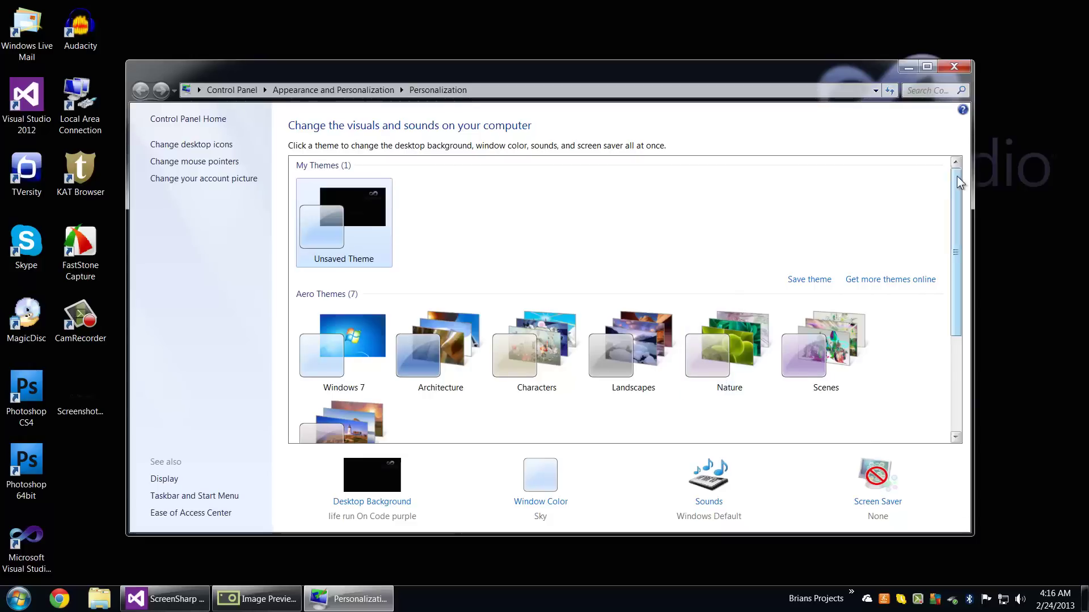
pyautogui.click(960, 66)
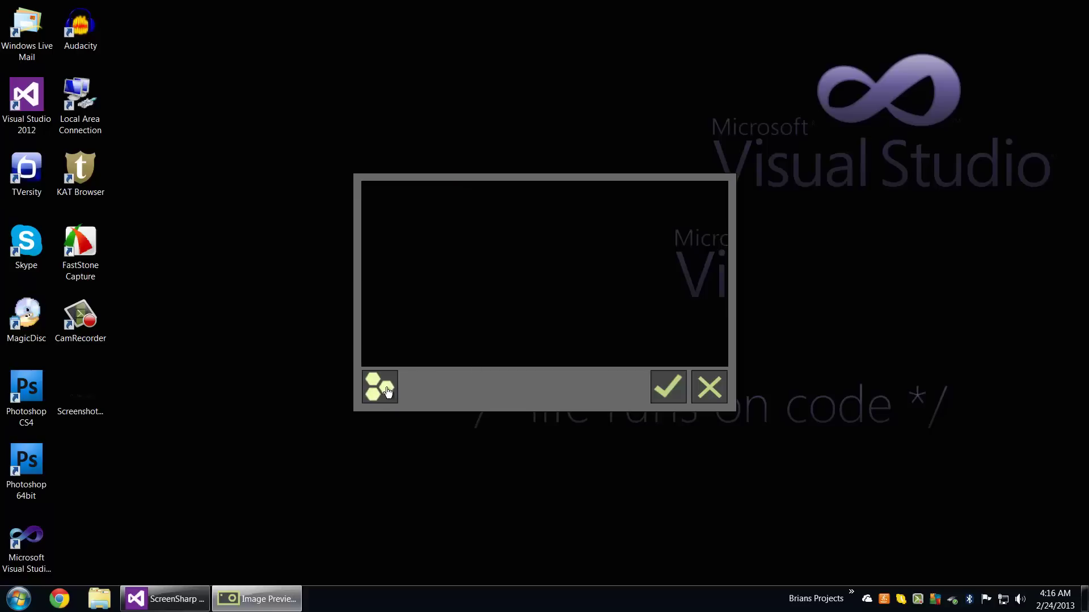
pyautogui.click(384, 391)
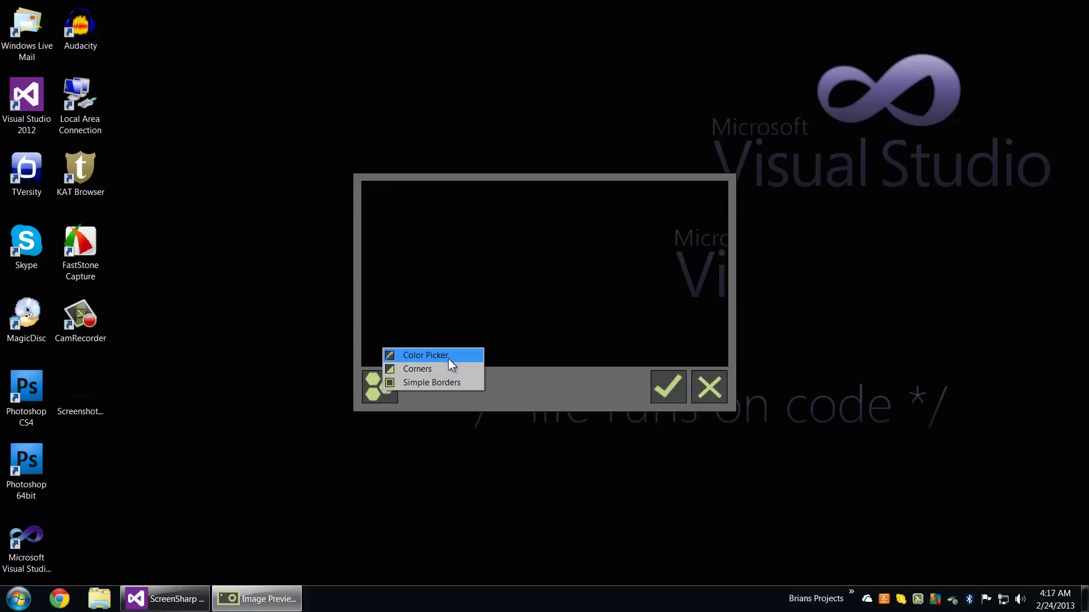
pyautogui.click(471, 402)
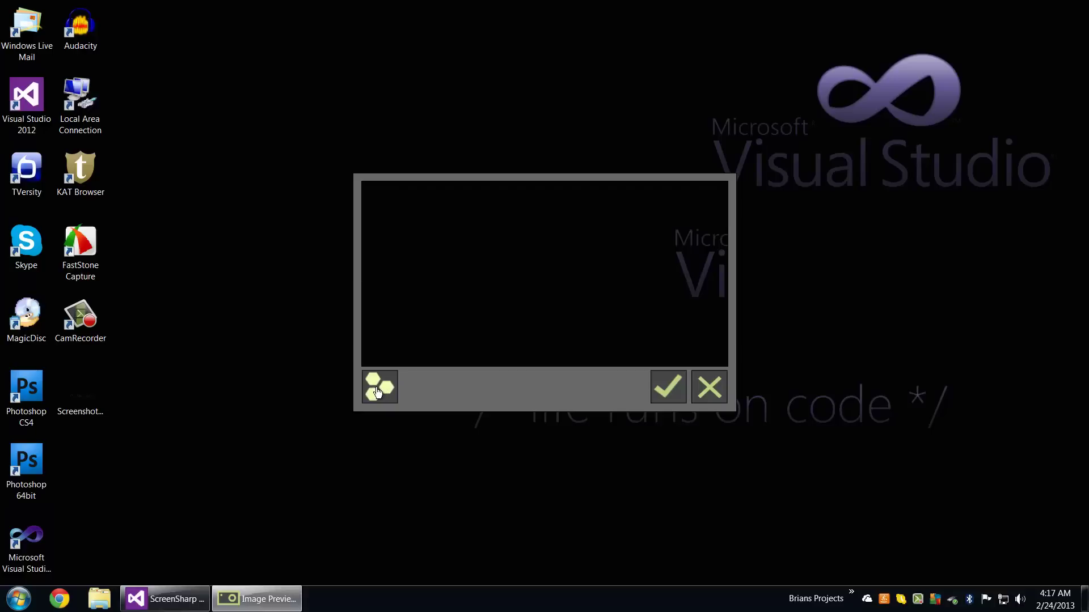
pyautogui.click(377, 392)
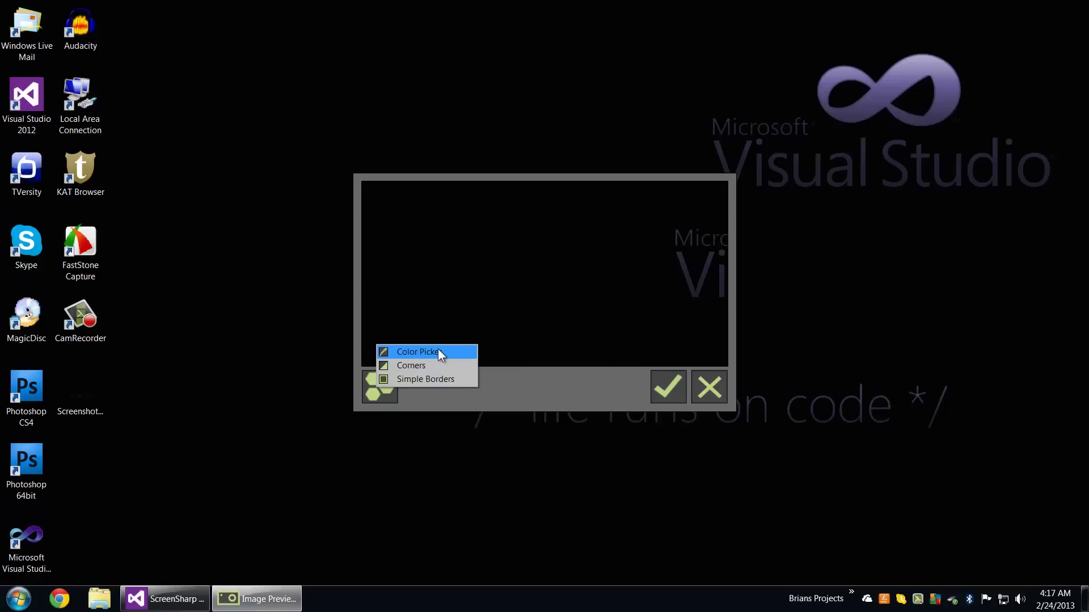
# Start the Color Picker, position it over the capture, and sample a dark MidnightBlue pixel.
pyautogui.click(446, 353)
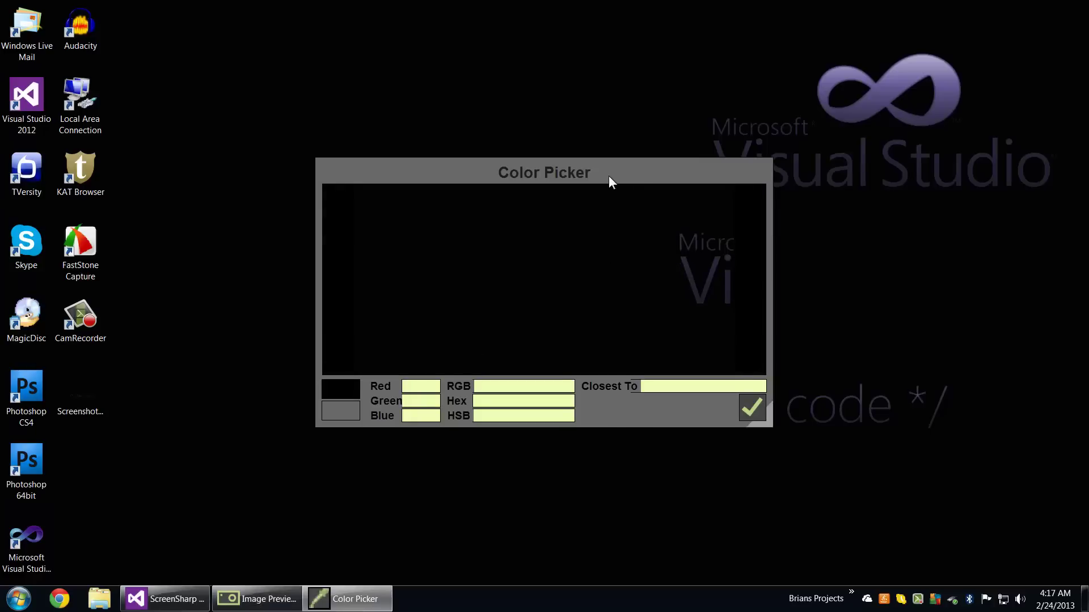
pyautogui.moveTo(618, 171)
pyautogui.mouseDown()
pyautogui.moveTo(791, 96)
pyautogui.moveTo(908, 286)
pyautogui.mouseUp()
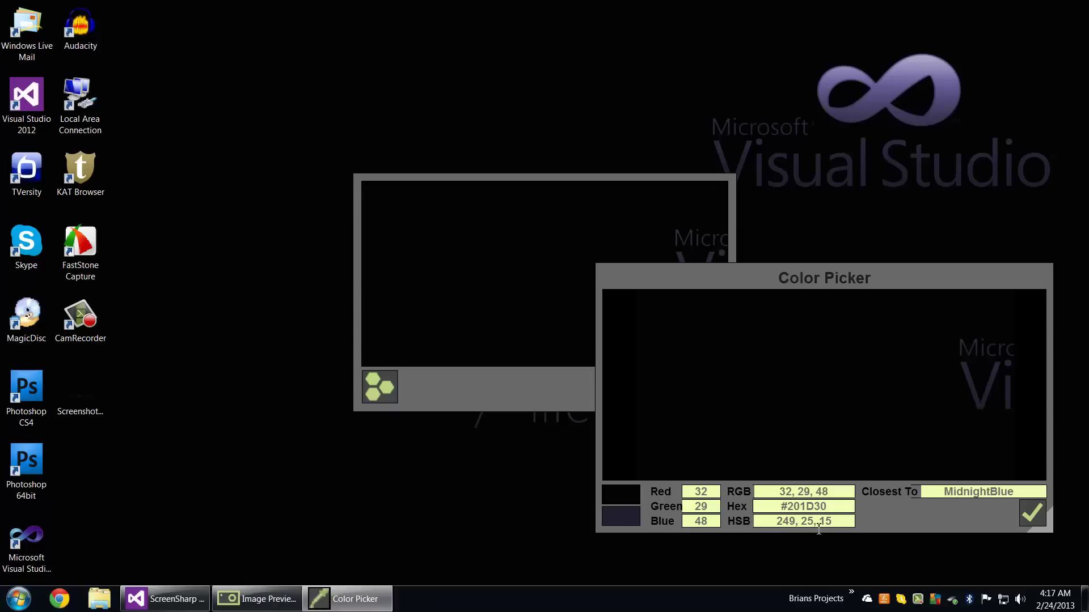
pyautogui.moveTo(981, 492); pyautogui.dragTo(926, 495)
pyautogui.moveTo(677, 507)
pyautogui.mouseDown()
pyautogui.moveTo(645, 430)
pyautogui.moveTo(664, 429)
pyautogui.mouseUp()
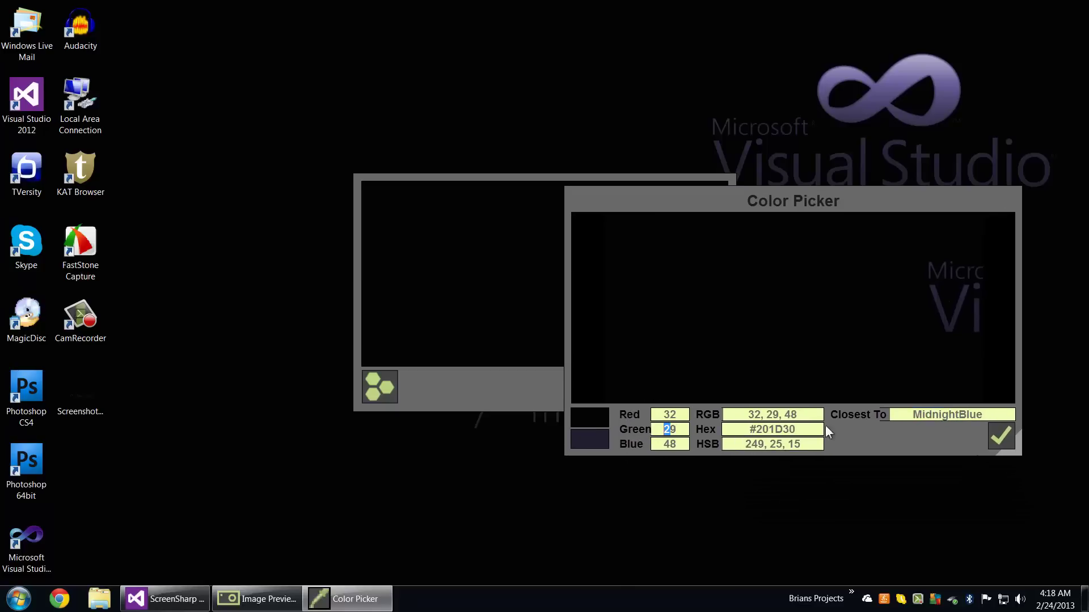
pyautogui.moveTo(1010, 418); pyautogui.dragTo(902, 416)
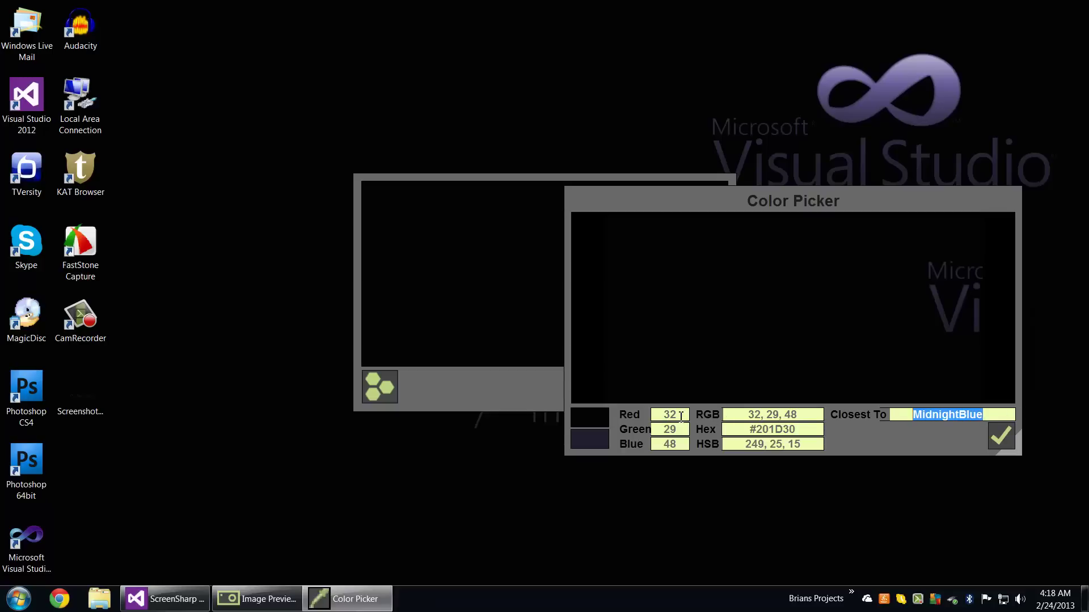
pyautogui.doubleClick(686, 414)
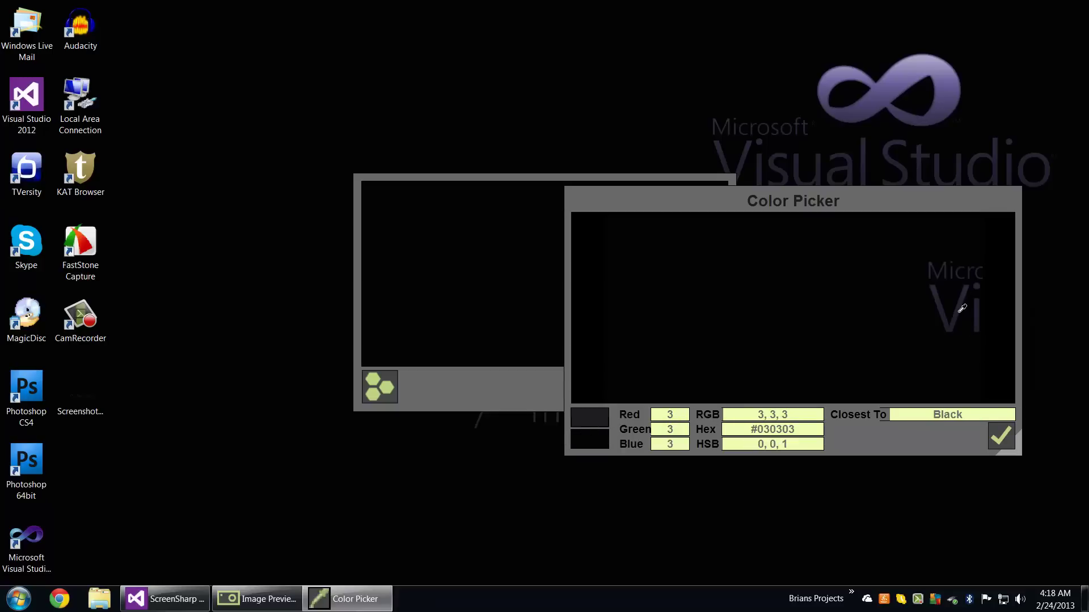
pyautogui.click(961, 312)
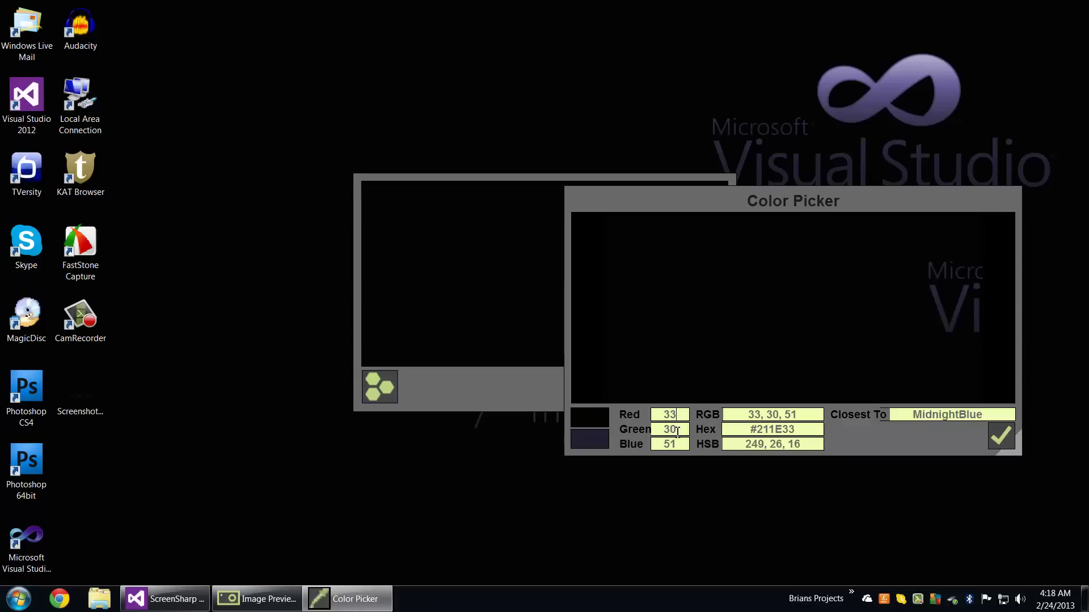
# Highlight the RGB reading 33, 30, 51 and parts of the hex code.
pyautogui.moveTo(736, 415); pyautogui.dragTo(871, 413)
pyautogui.moveTo(791, 430); pyautogui.dragTo(725, 431)
pyautogui.moveTo(802, 434); pyautogui.dragTo(760, 432)
# Highlight parts of the HSB reading 249, 26, 16 and the closest colour name MidnightBlue.
pyautogui.moveTo(808, 447); pyautogui.dragTo(671, 463)
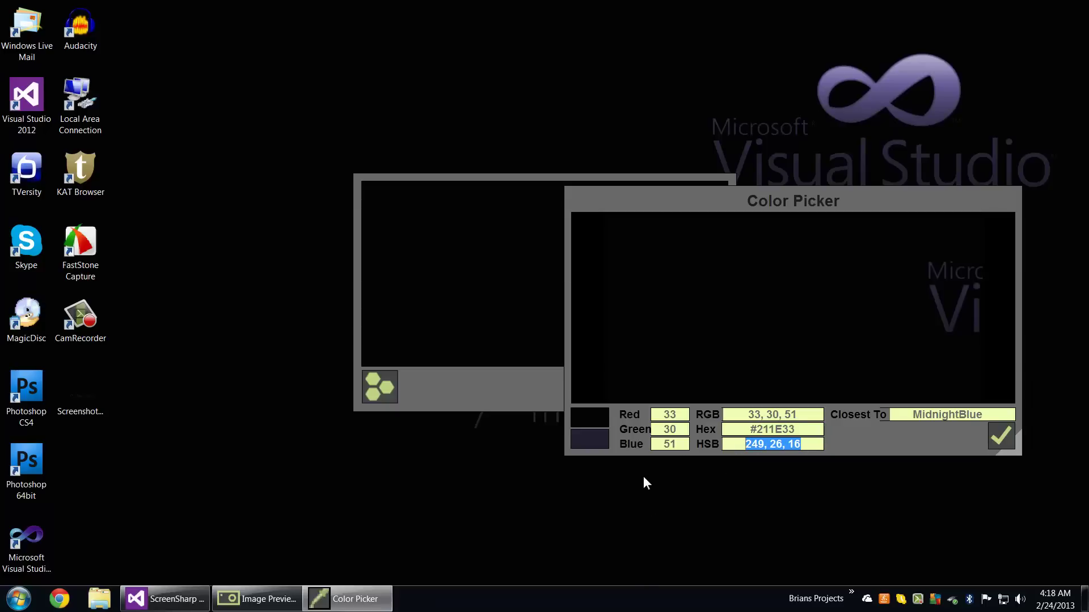
pyautogui.moveTo(766, 444); pyautogui.dragTo(738, 444)
pyautogui.press('Right')
pyautogui.hotkey('shift', 'Left')
pyautogui.hotkey('shift', 'Left')
pyautogui.hotkey('shift', 'Left')
pyautogui.hotkey('shift', 'Right')
pyautogui.hotkey('shift', 'Left')
pyautogui.moveTo(772, 443); pyautogui.dragTo(818, 445)
pyautogui.click(819, 444)
pyautogui.hotkey('shift', 'Home')
pyautogui.hotkey('ctrl', 'shift', 'Left')
pyautogui.hotkey('ctrl', 'shift', 'Left')
pyautogui.doubleClick(923, 415)
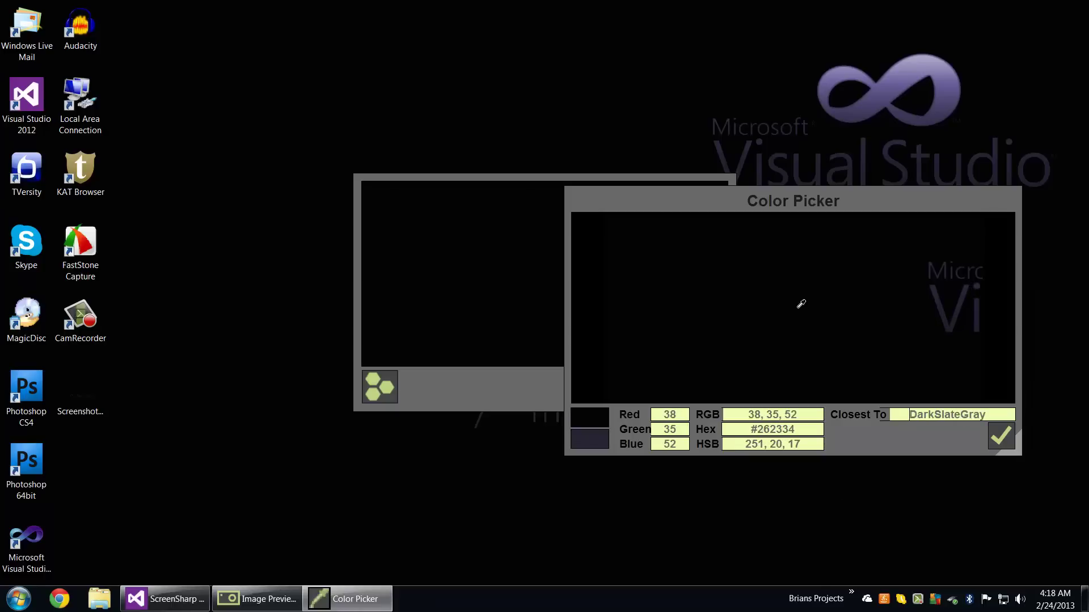
# Move the Color Picker over the capture and sample MidnightBlue and DarkSlateGray, highlighting their names.
pyautogui.moveTo(942, 421); pyautogui.dragTo(1011, 419)
pyautogui.moveTo(947, 214); pyautogui.dragTo(754, 230)
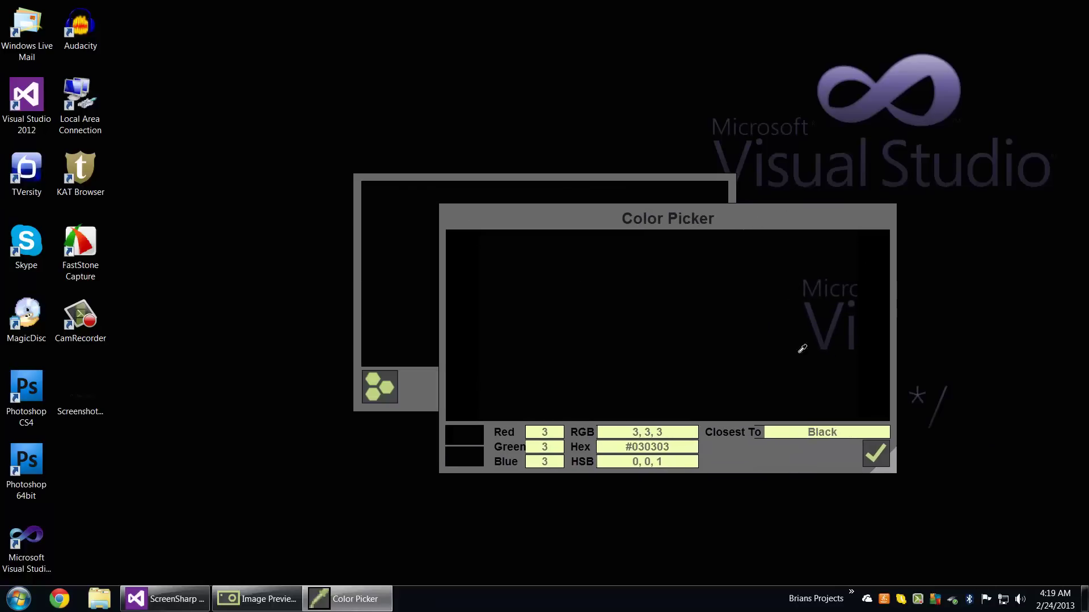
pyautogui.click(830, 341)
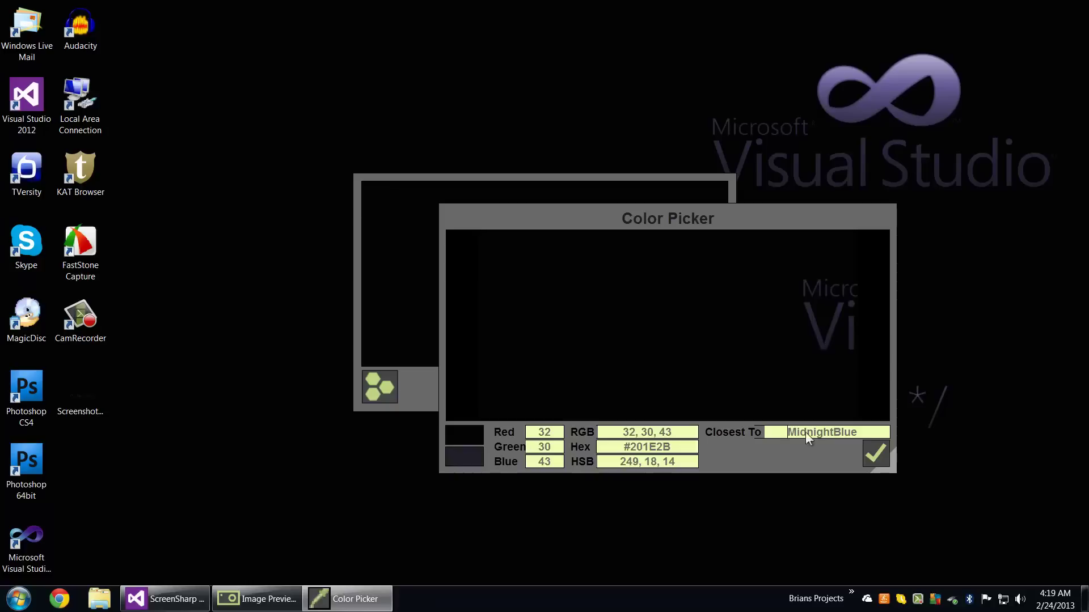
pyautogui.moveTo(877, 433); pyautogui.dragTo(784, 432)
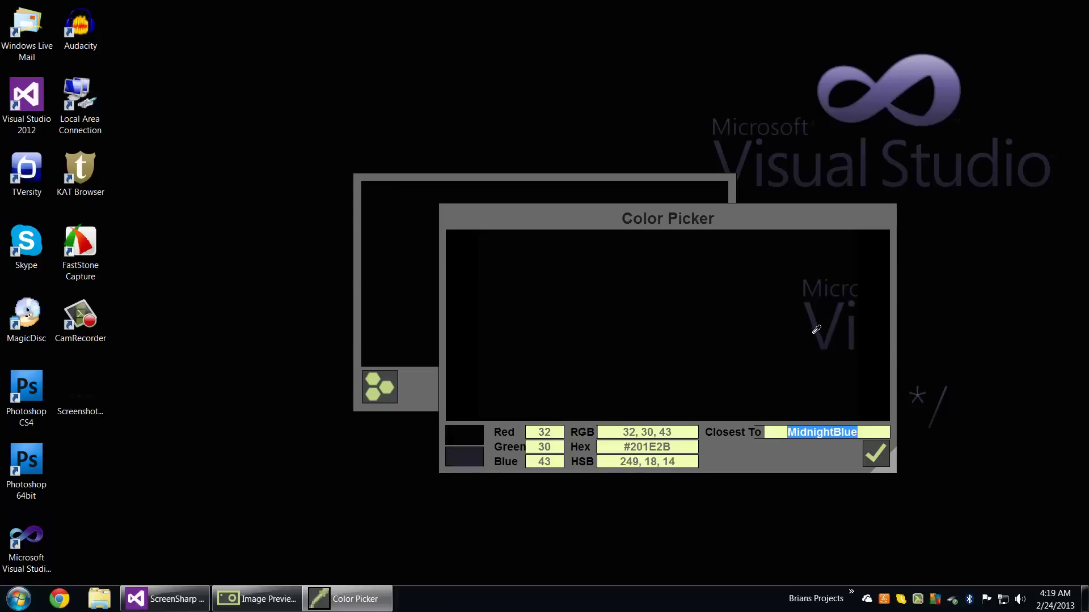
pyautogui.click(811, 302)
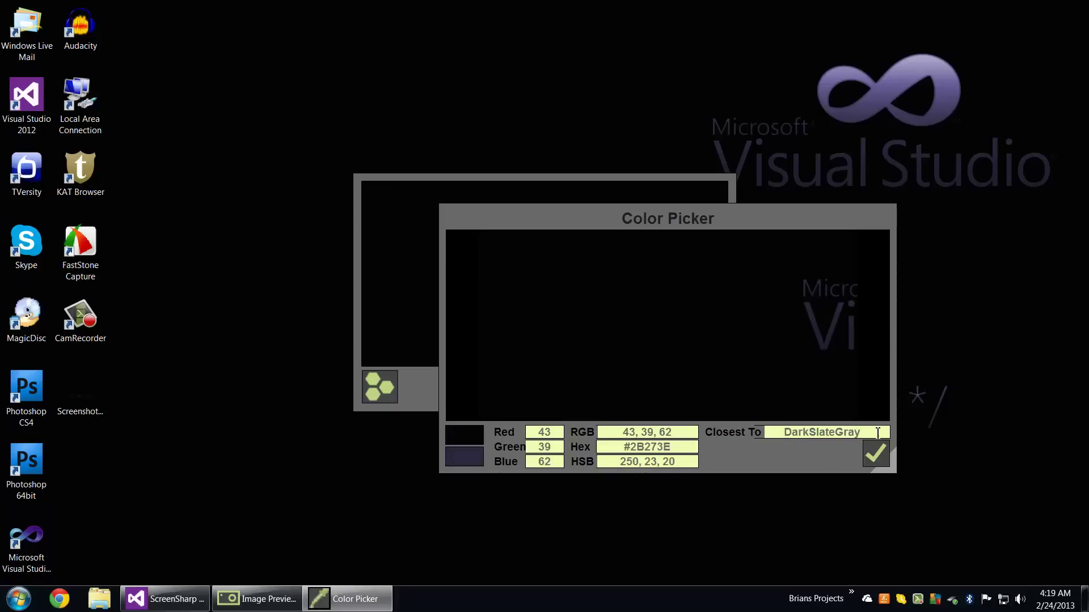
pyautogui.doubleClick(841, 433)
# Close the Color Picker and bring up the Simple Borders effect from the plugin menu.
pyautogui.click(875, 455)
pyautogui.click(387, 391)
pyautogui.click(427, 375)
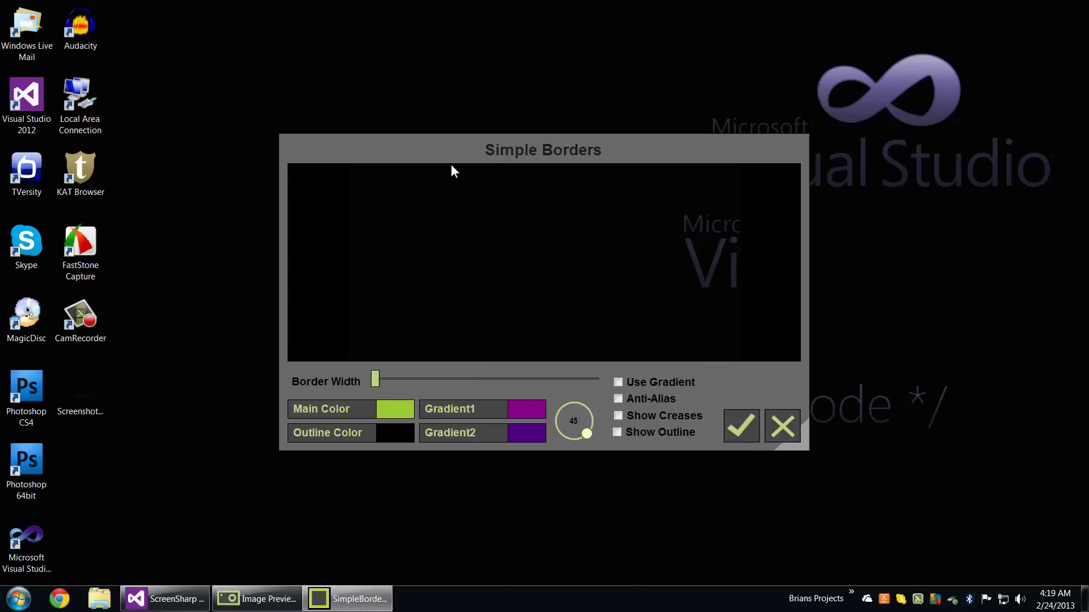
# Set a medium-thick solid green border with the Border Width slider and enlarge the window for a bigger preview.
pyautogui.moveTo(454, 166); pyautogui.dragTo(482, 188)
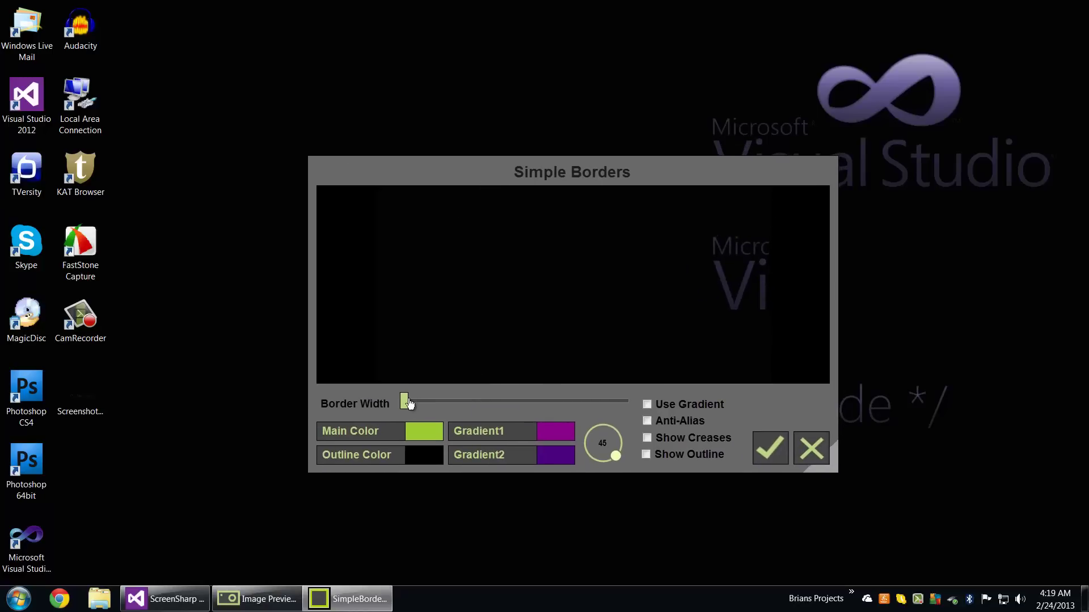
pyautogui.moveTo(452, 410); pyautogui.dragTo(463, 411)
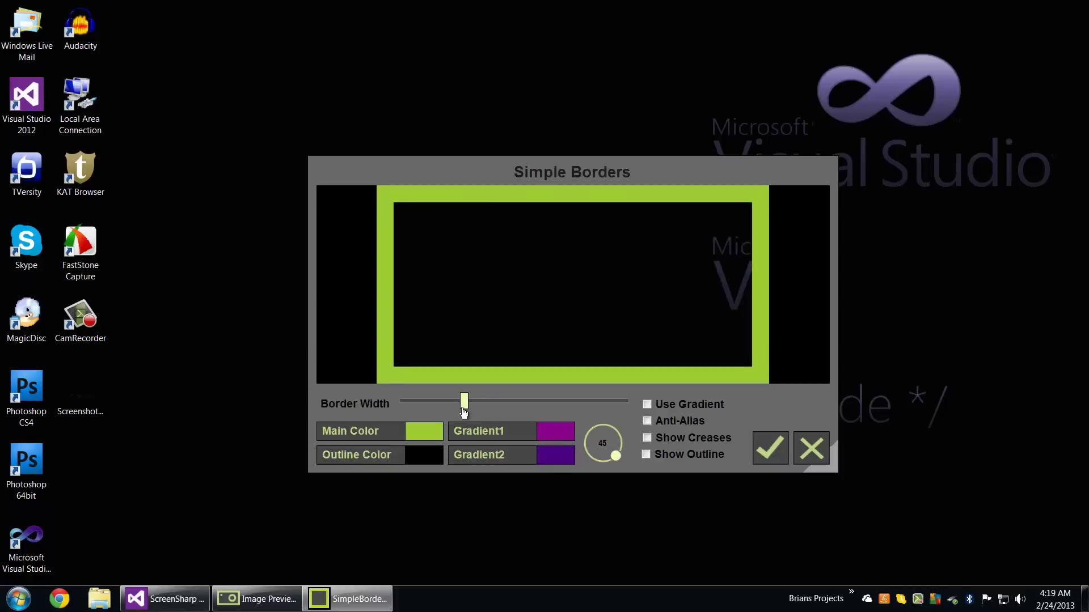
pyautogui.moveTo(463, 411)
pyautogui.mouseDown()
pyautogui.moveTo(408, 406)
pyautogui.moveTo(560, 410)
pyautogui.moveTo(463, 407)
pyautogui.mouseUp()
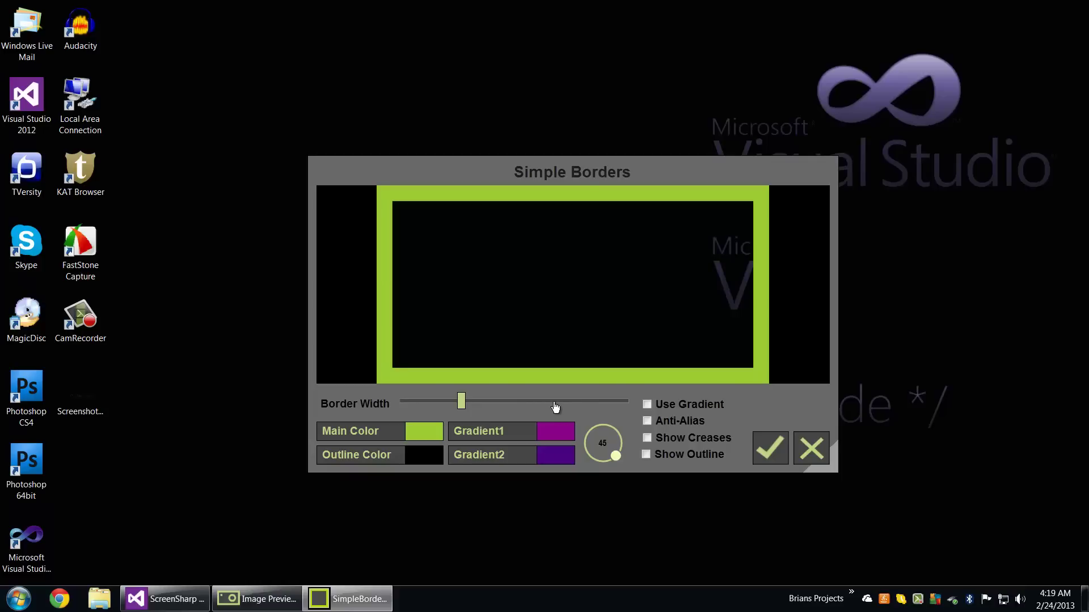
pyautogui.moveTo(462, 403)
pyautogui.mouseDown()
pyautogui.moveTo(572, 407)
pyautogui.moveTo(420, 405)
pyautogui.mouseUp()
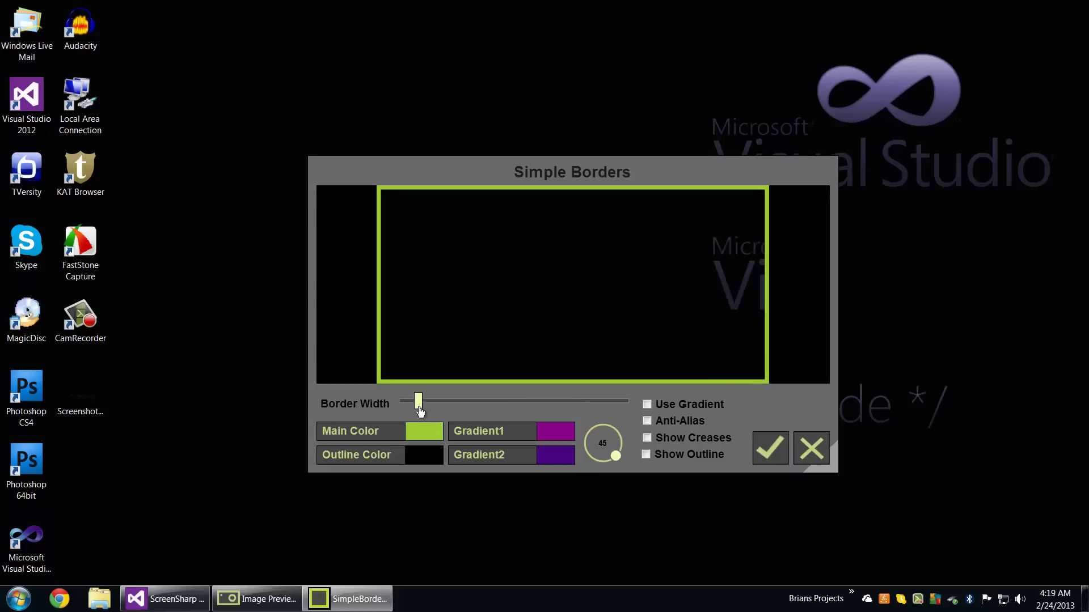
pyautogui.moveTo(519, 409)
pyautogui.mouseDown()
pyautogui.moveTo(444, 410)
pyautogui.moveTo(475, 409)
pyautogui.mouseUp()
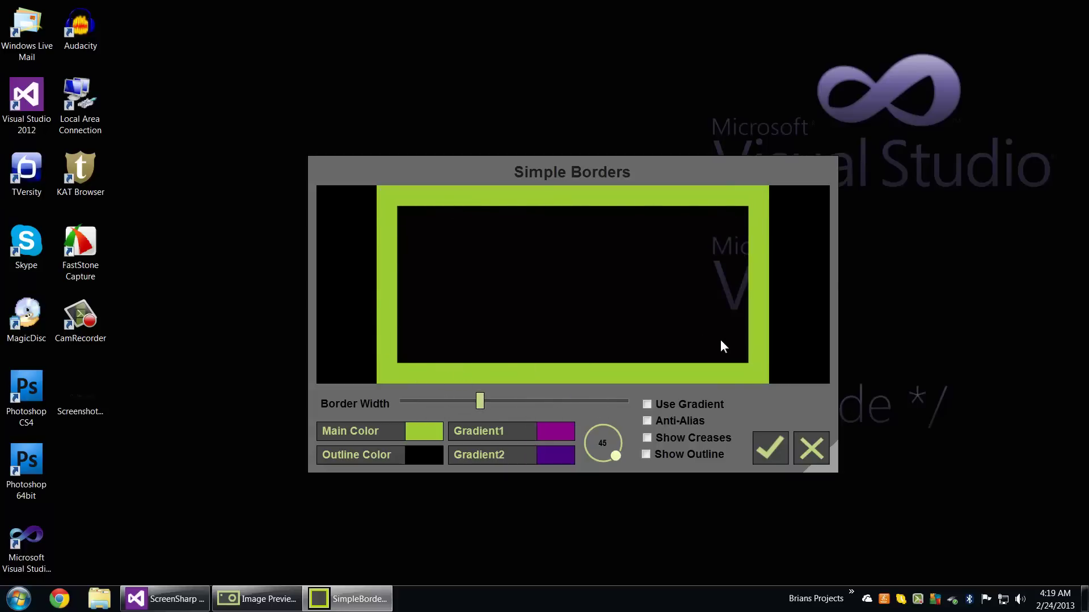
pyautogui.moveTo(480, 404); pyautogui.dragTo(520, 403)
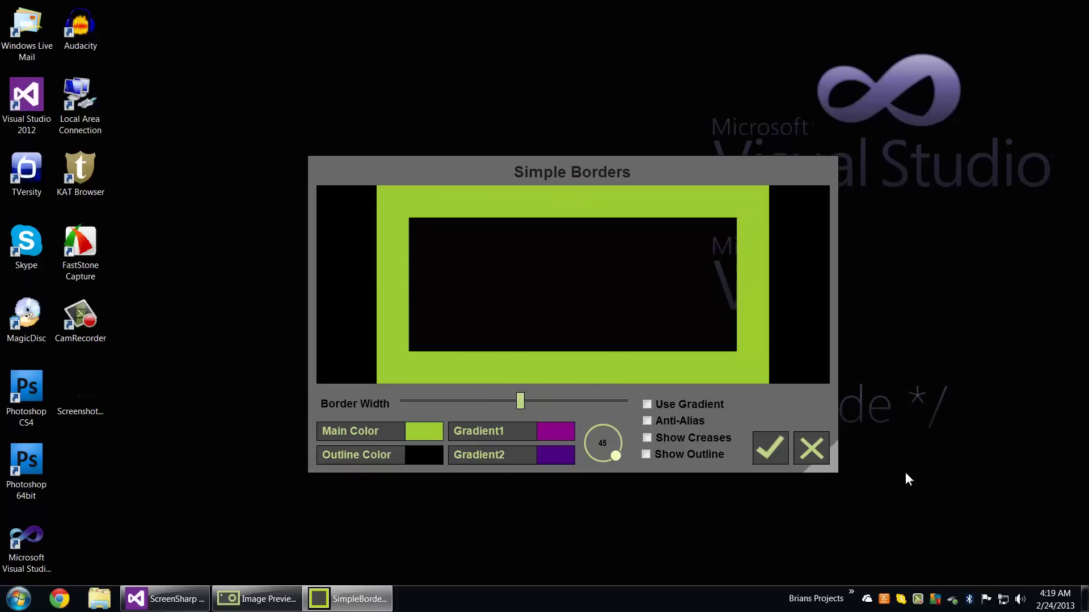
pyautogui.moveTo(832, 469); pyautogui.dragTo(913, 525)
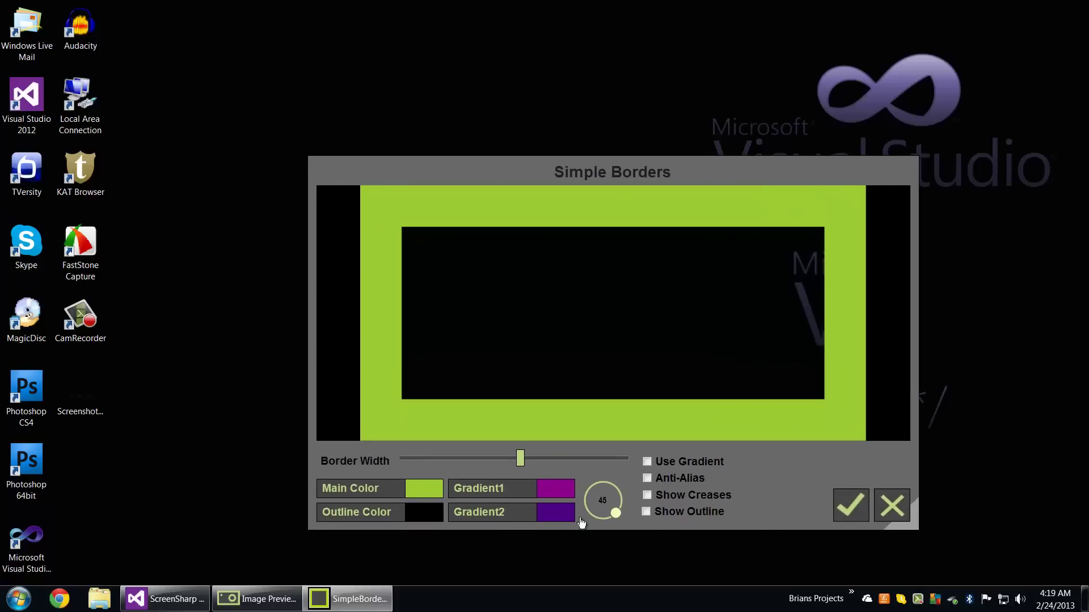
# Enable Use Gradient for a purple border and rotate the angle dial until it reads 52.
pyautogui.click(647, 462)
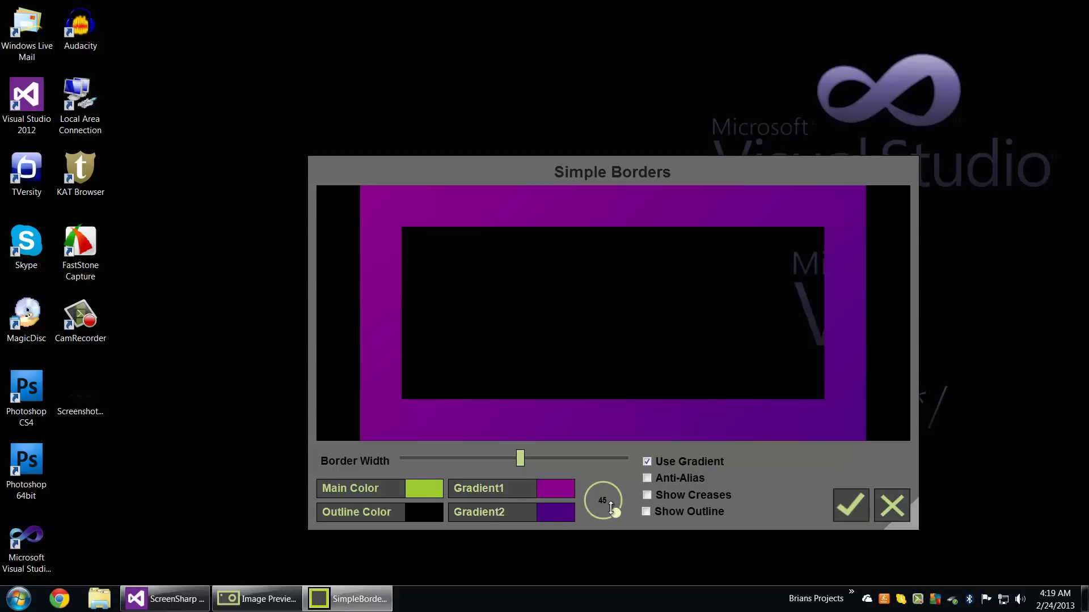
pyautogui.moveTo(612, 509); pyautogui.dragTo(593, 400)
pyautogui.moveTo(596, 511)
pyautogui.mouseDown()
pyautogui.moveTo(632, 498)
pyautogui.moveTo(601, 511)
pyautogui.moveTo(609, 481)
pyautogui.mouseUp()
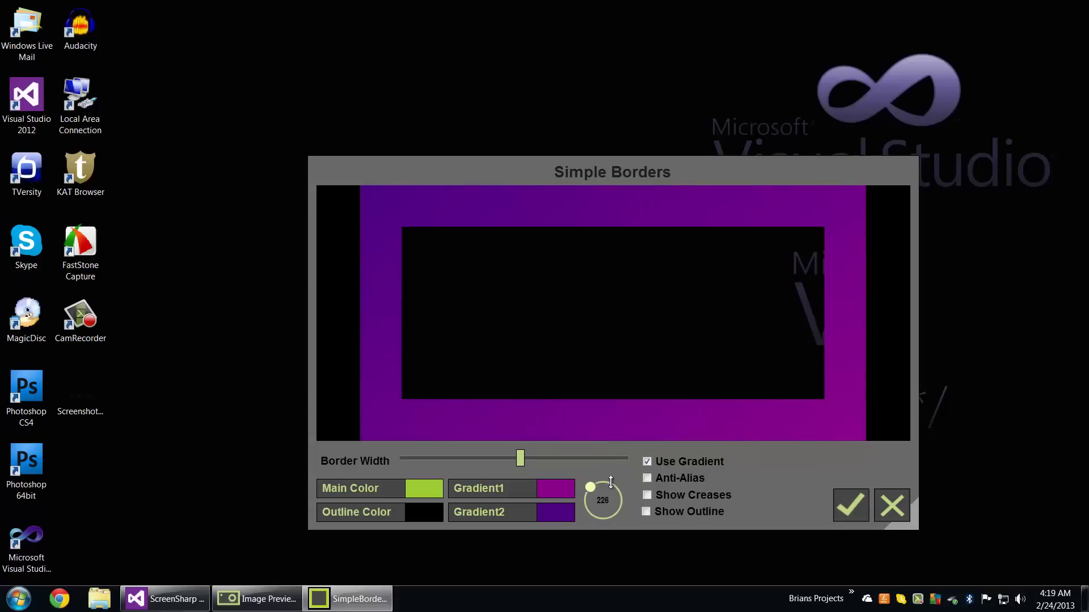
pyautogui.moveTo(609, 482)
pyautogui.mouseDown()
pyautogui.moveTo(607, 506)
pyautogui.moveTo(623, 500)
pyautogui.mouseUp()
pyautogui.moveTo(656, 562); pyautogui.dragTo(660, 590)
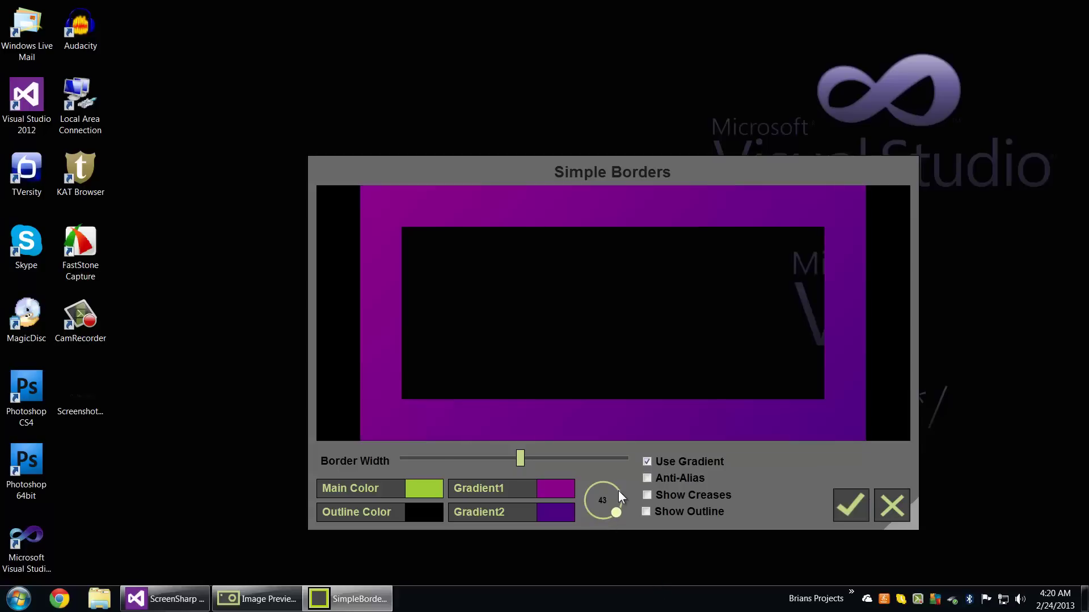
pyautogui.moveTo(597, 493); pyautogui.dragTo(610, 496)
# Enable anti-aliasing and an outline, thin the border width and turn off the gradient.
pyautogui.click(647, 479)
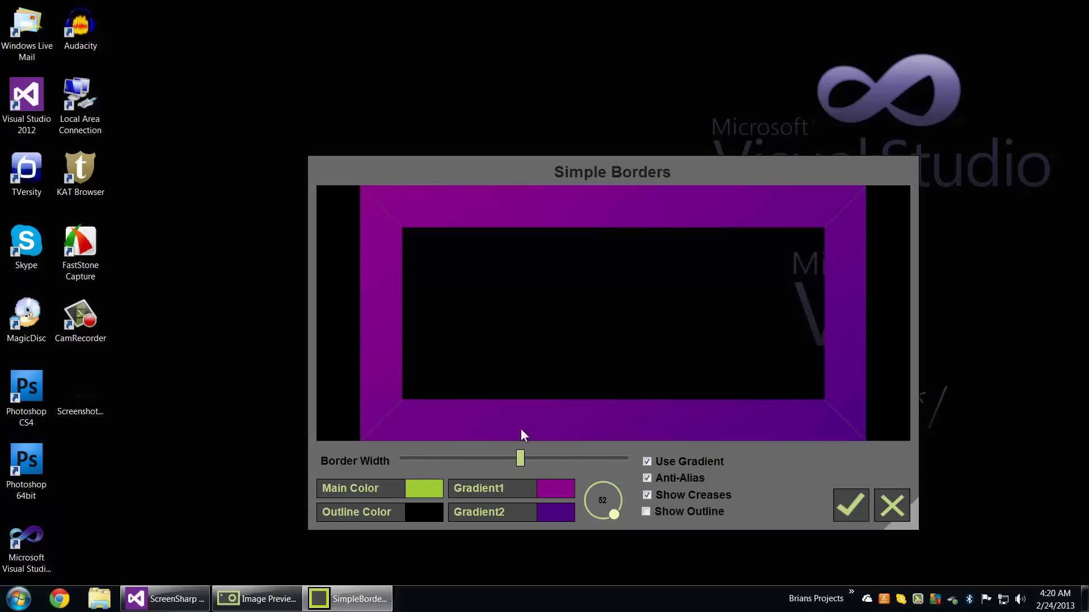
pyautogui.click(699, 512)
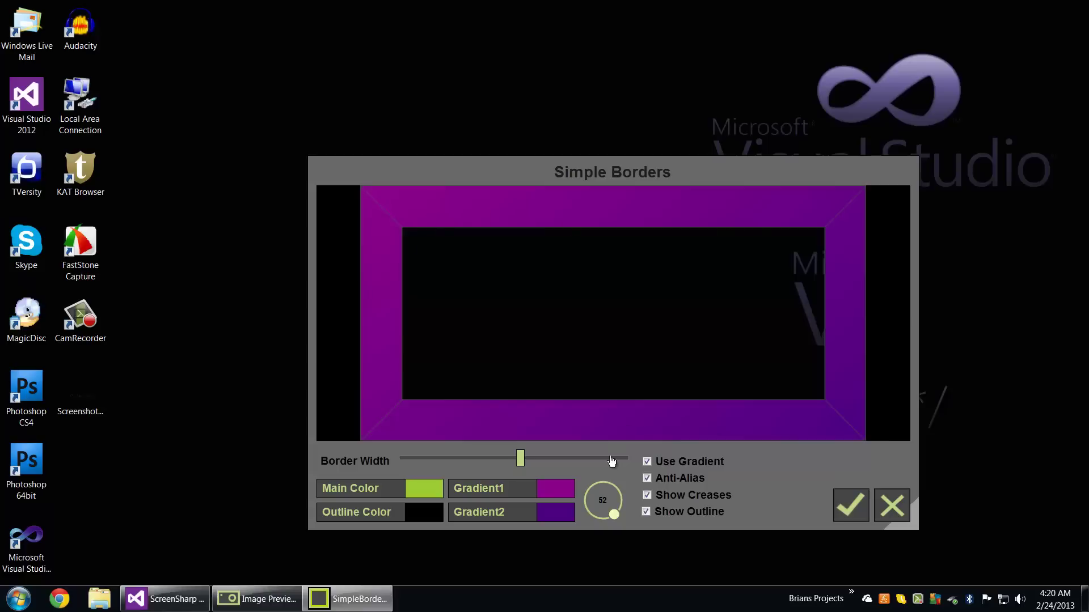
pyautogui.moveTo(517, 462); pyautogui.dragTo(435, 459)
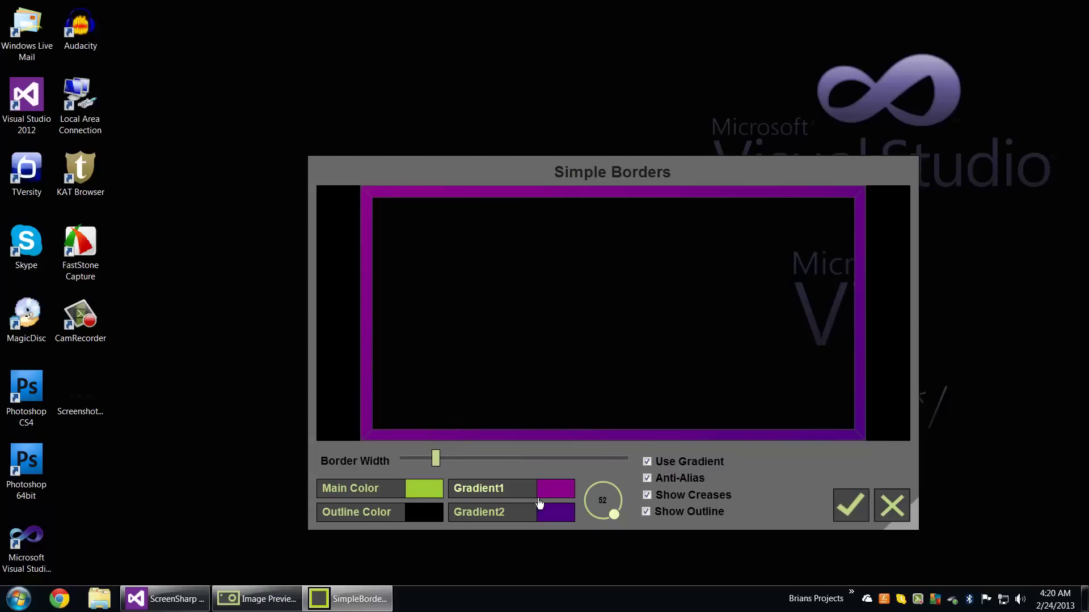
pyautogui.click(649, 461)
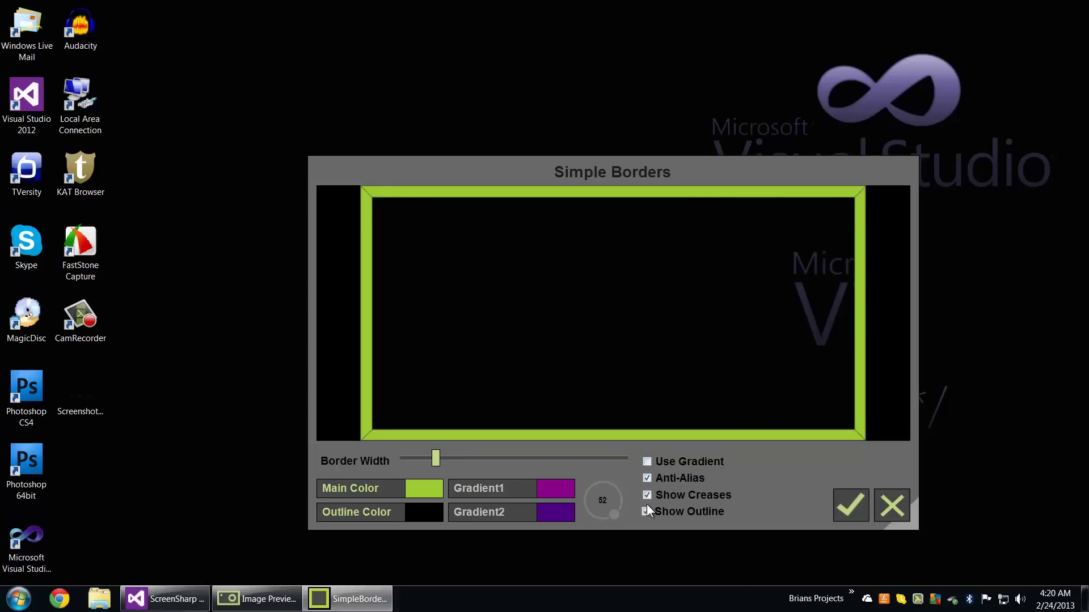
# Choose olive as the border outline colour in the colour chooser.
pyautogui.click(428, 514)
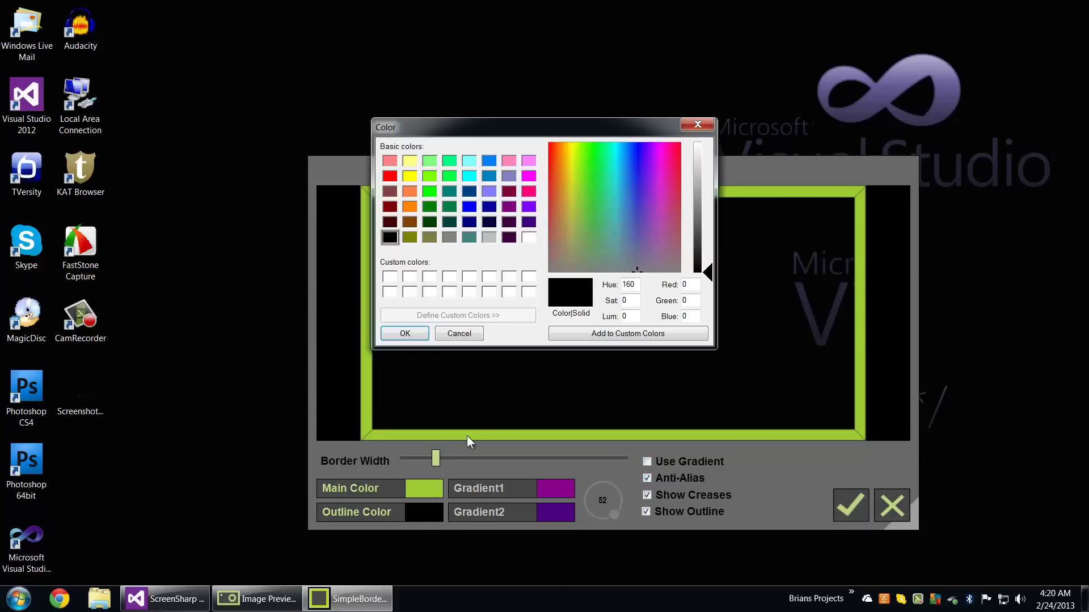
pyautogui.click(411, 237)
pyautogui.click(405, 334)
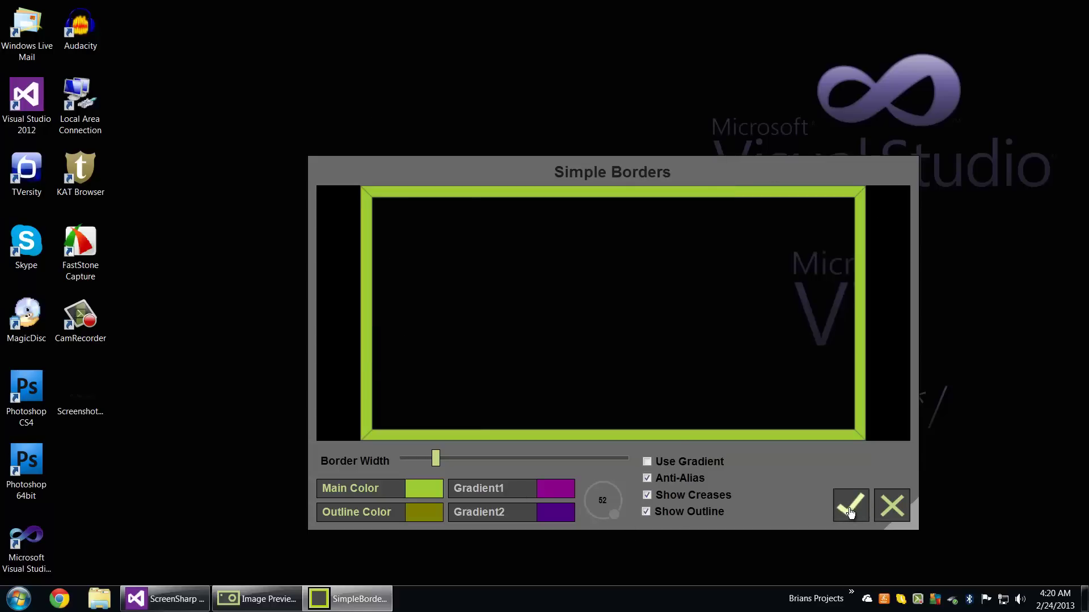
# Apply the green border to the capture and select the whole image for effects.
pyautogui.moveTo(910, 525)
pyautogui.mouseDown()
pyautogui.moveTo(954, 507)
pyautogui.moveTo(876, 515)
pyautogui.mouseUp()
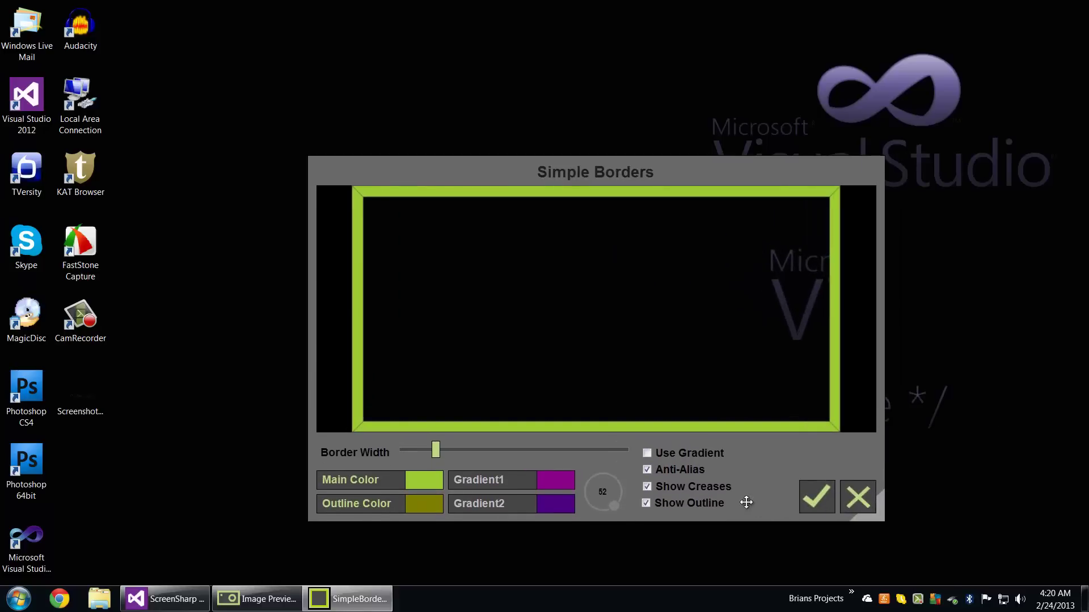
pyautogui.moveTo(745, 503); pyautogui.dragTo(680, 475)
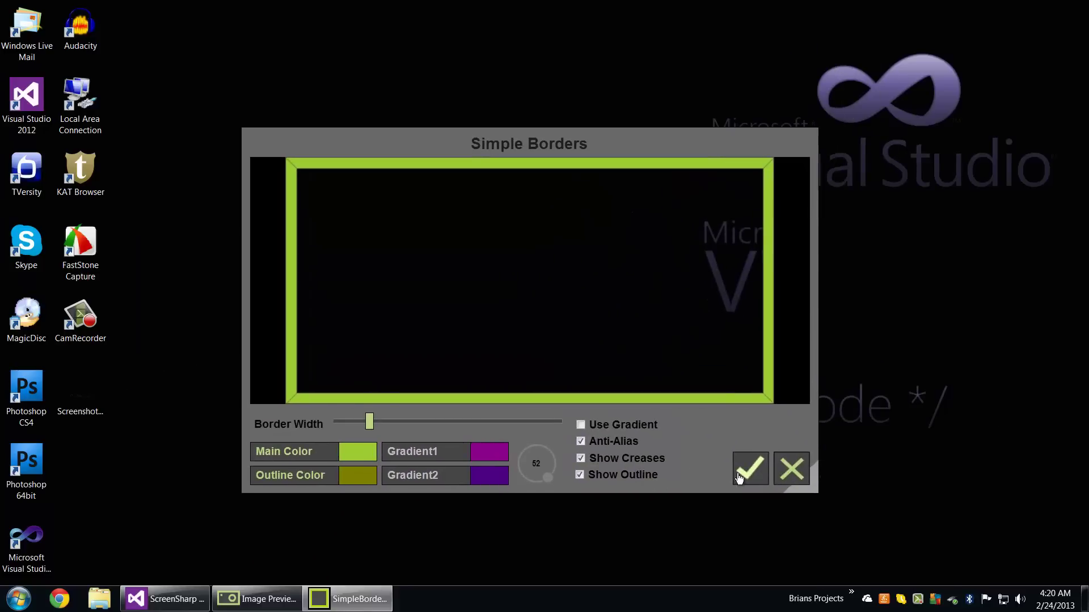
pyautogui.click(740, 475)
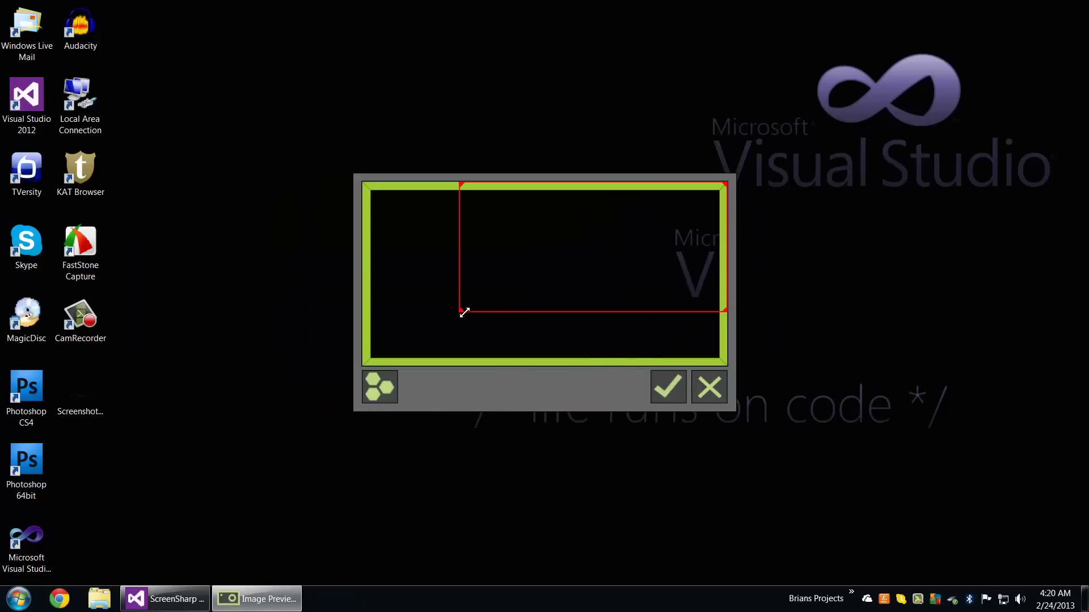
pyautogui.moveTo(460, 312); pyautogui.dragTo(307, 394)
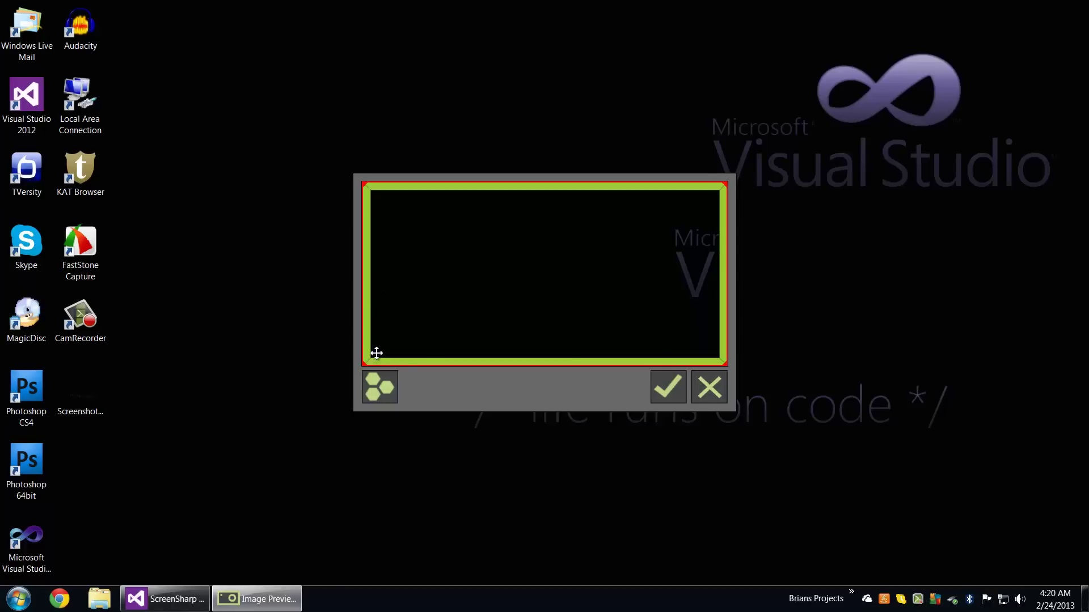
pyautogui.click(380, 388)
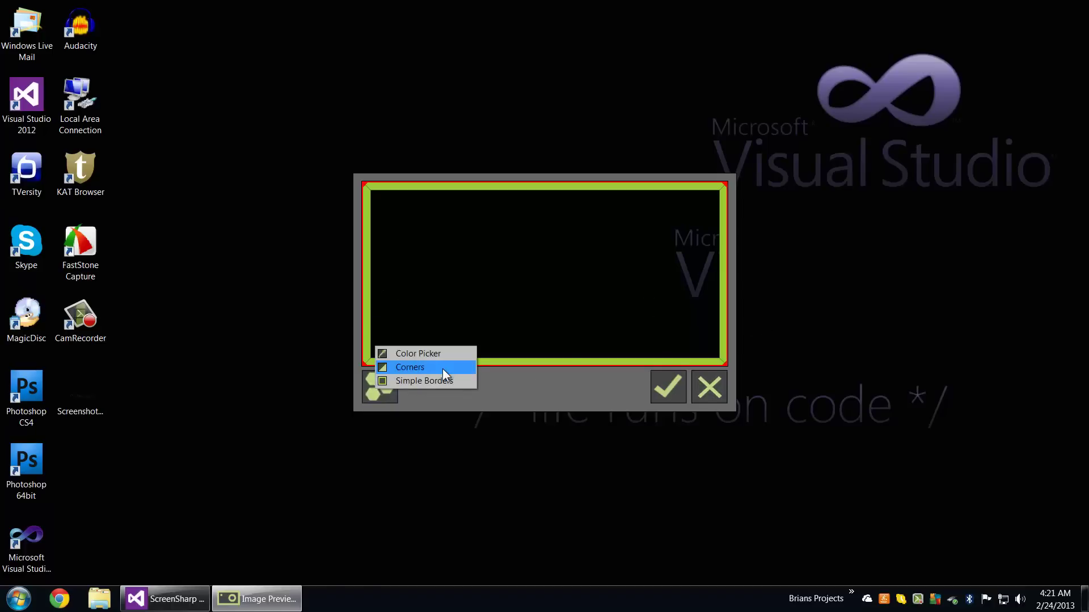
# Start the Corner Cutter effect and raise the corner radius to 125.
pyautogui.click(443, 368)
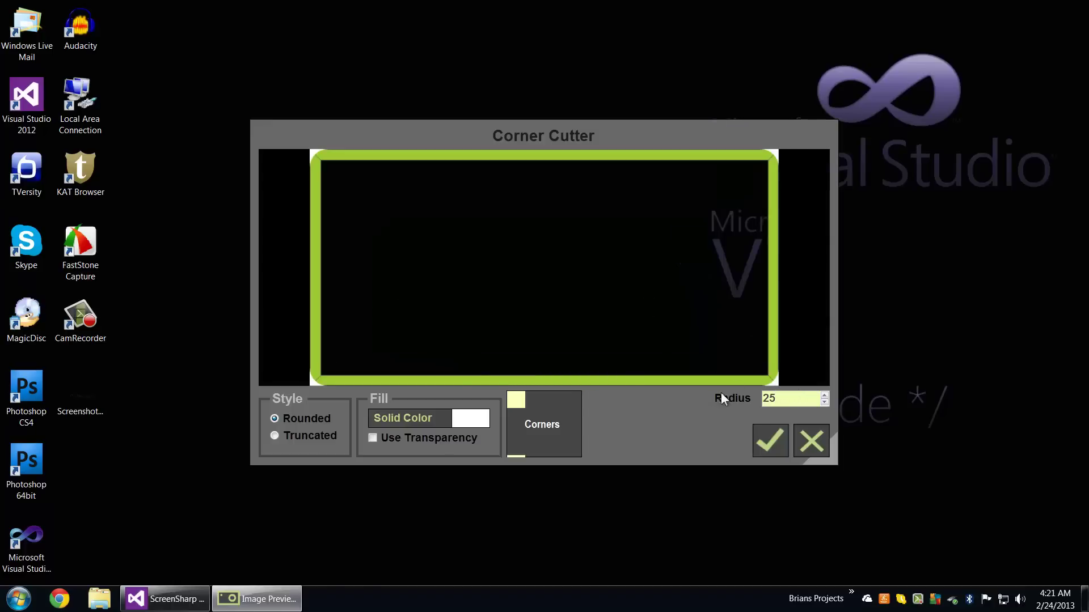
pyautogui.click(771, 441)
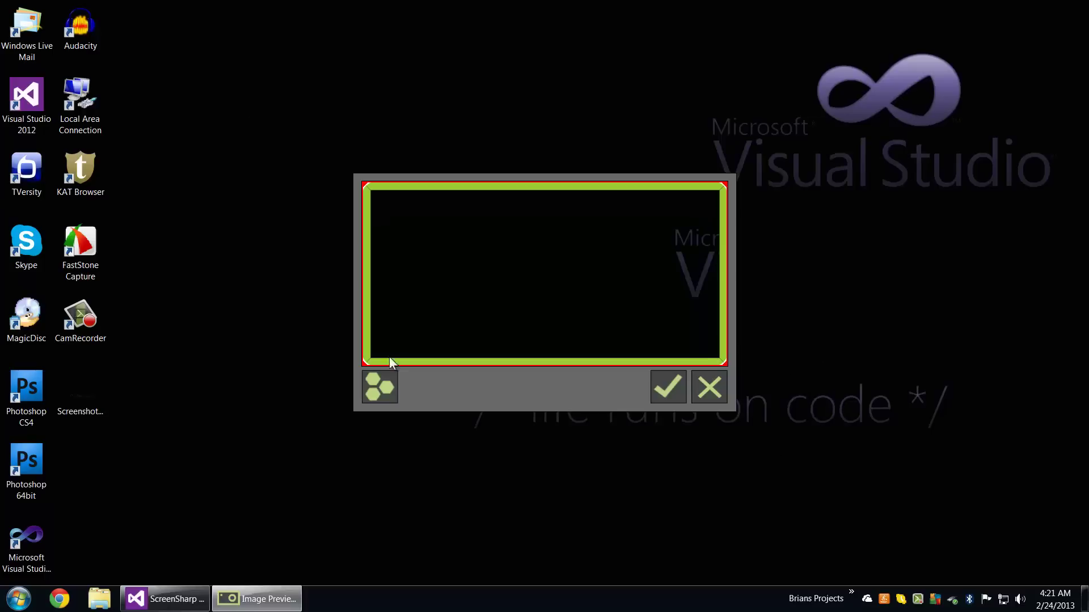
pyautogui.click(379, 388)
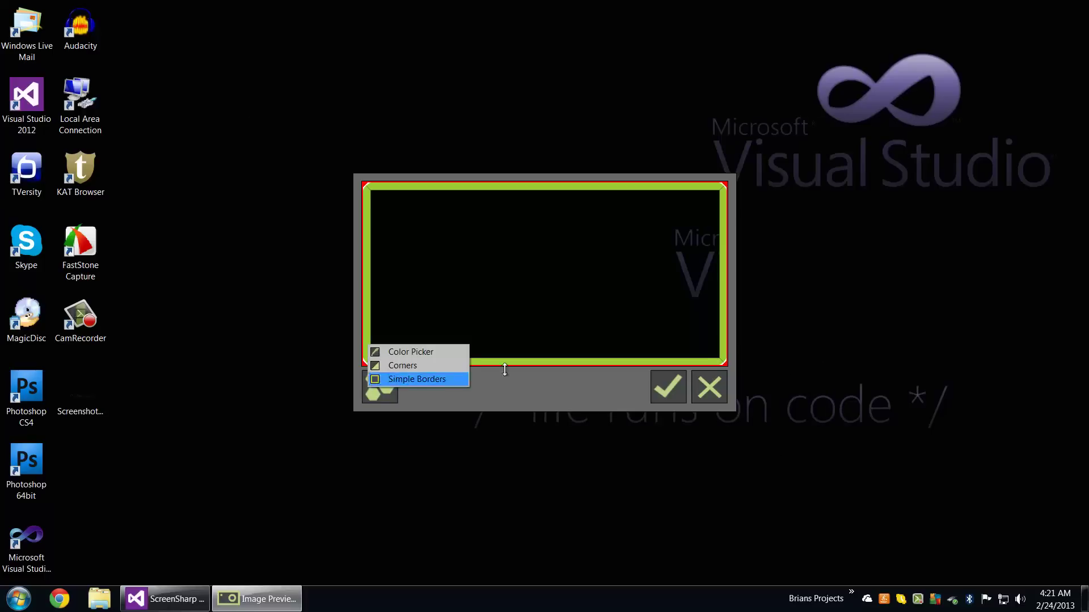
pyautogui.click(438, 358)
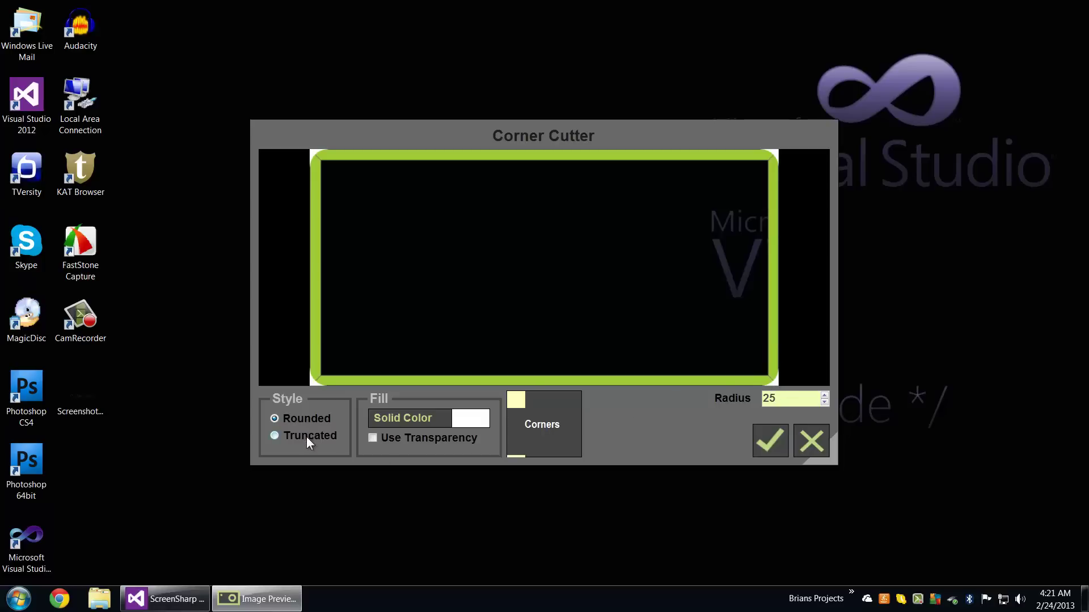
pyautogui.click(824, 395)
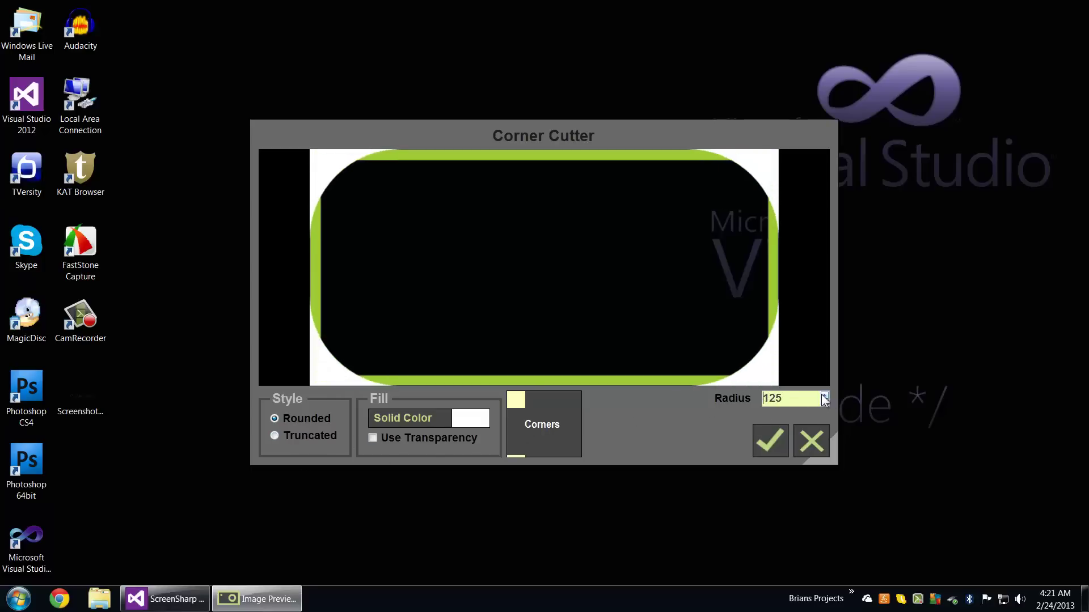
# Compare rounded and truncated corners up to radius 200, ending on rounded.
pyautogui.click(317, 440)
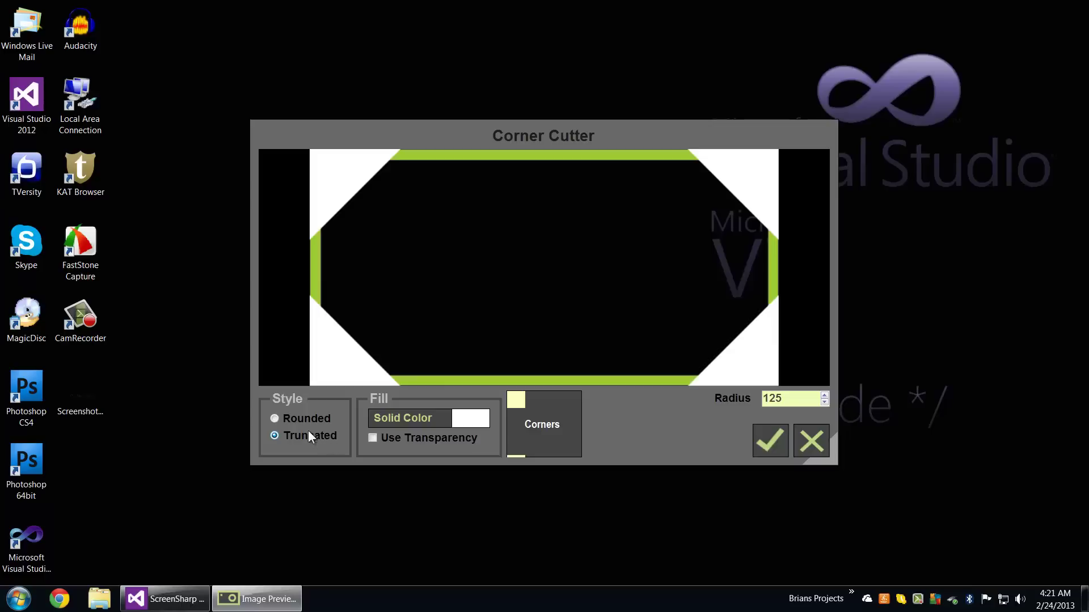
pyautogui.click(306, 417)
pyautogui.click(303, 434)
pyautogui.click(824, 396)
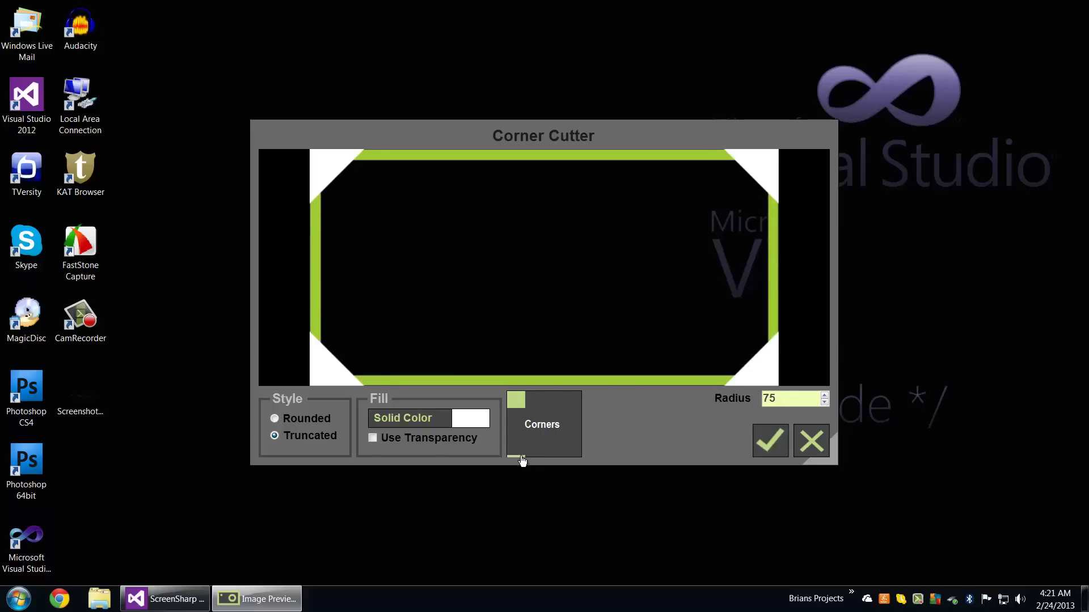
pyautogui.click(290, 420)
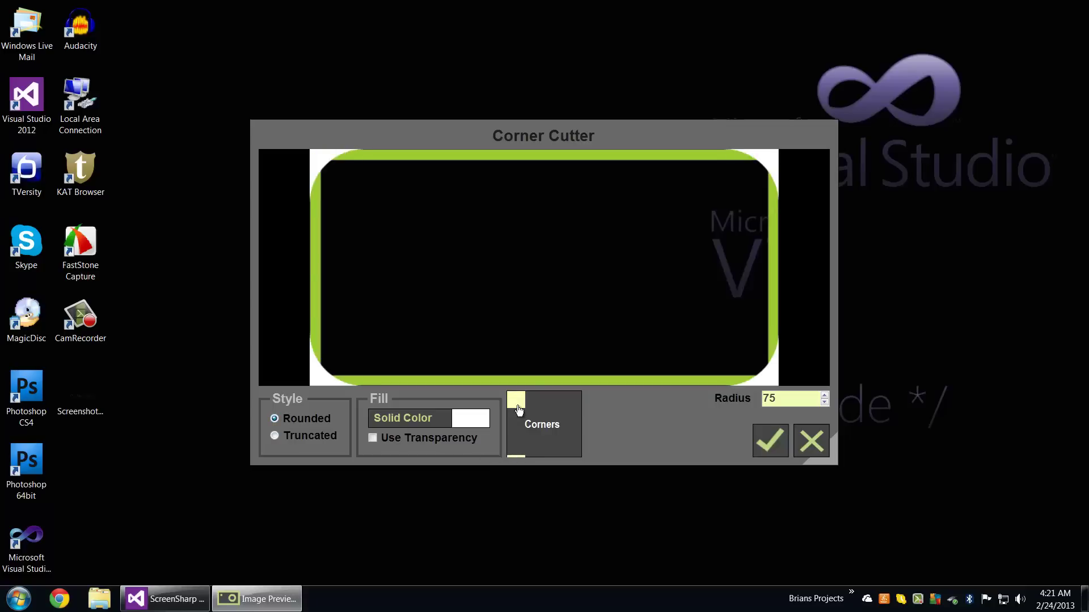
# Make cut corners transparent and toggle the top-left corner off and on.
pyautogui.click(420, 438)
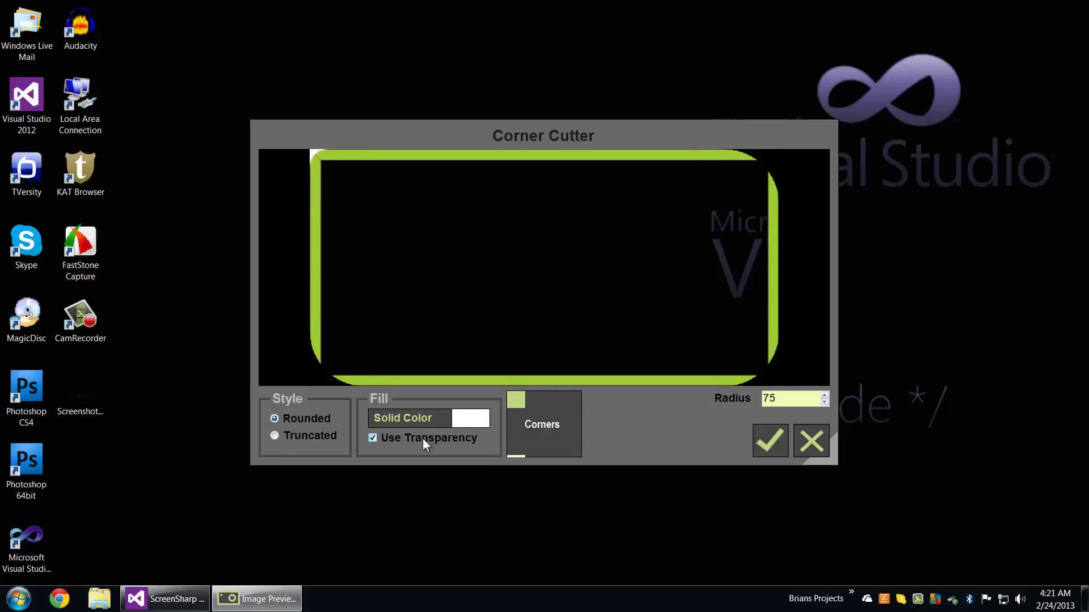
pyautogui.click(525, 407)
pyautogui.click(511, 403)
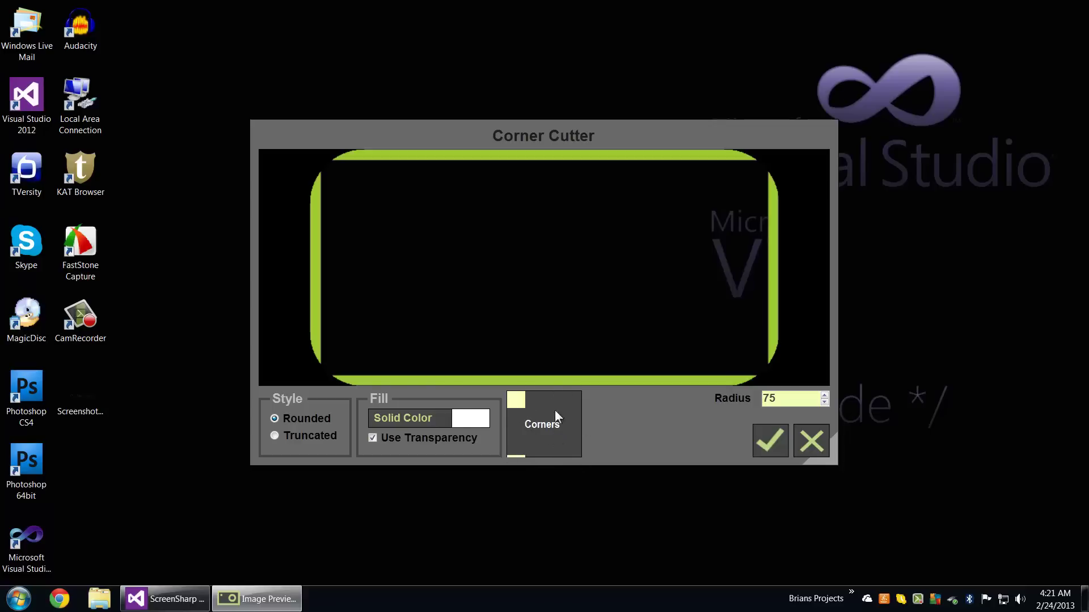
# Fill the cut-off corners with dark red instead of transparency.
pyautogui.click(431, 432)
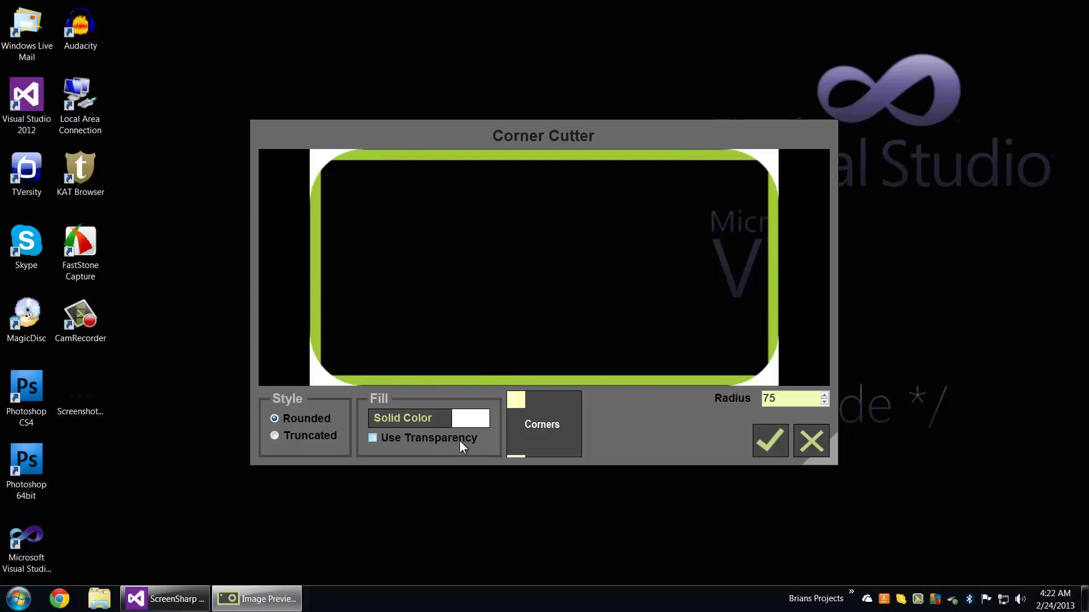
pyautogui.click(412, 442)
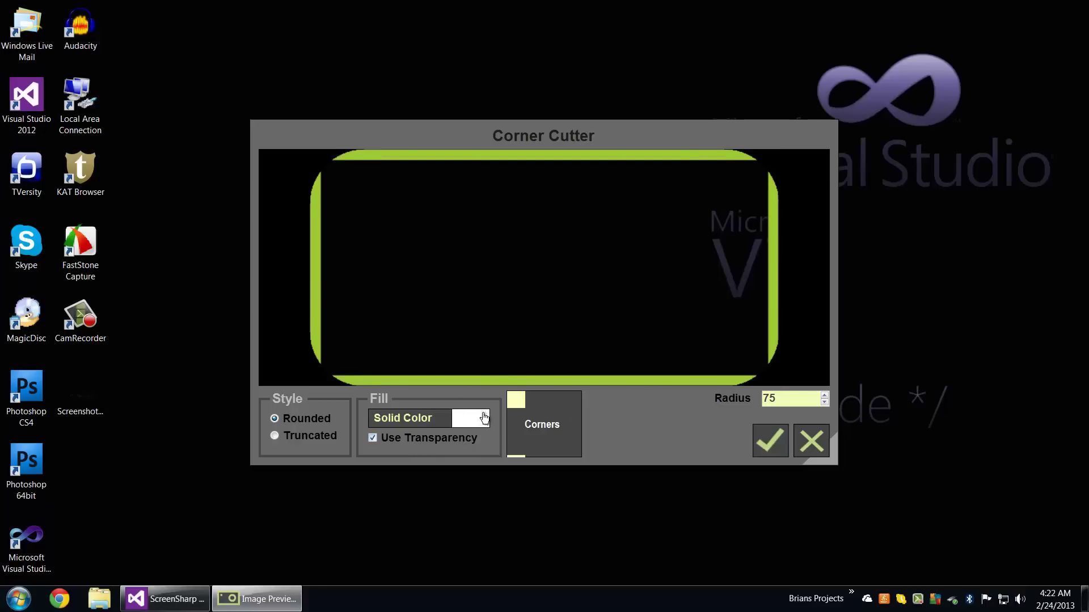
pyautogui.click(470, 417)
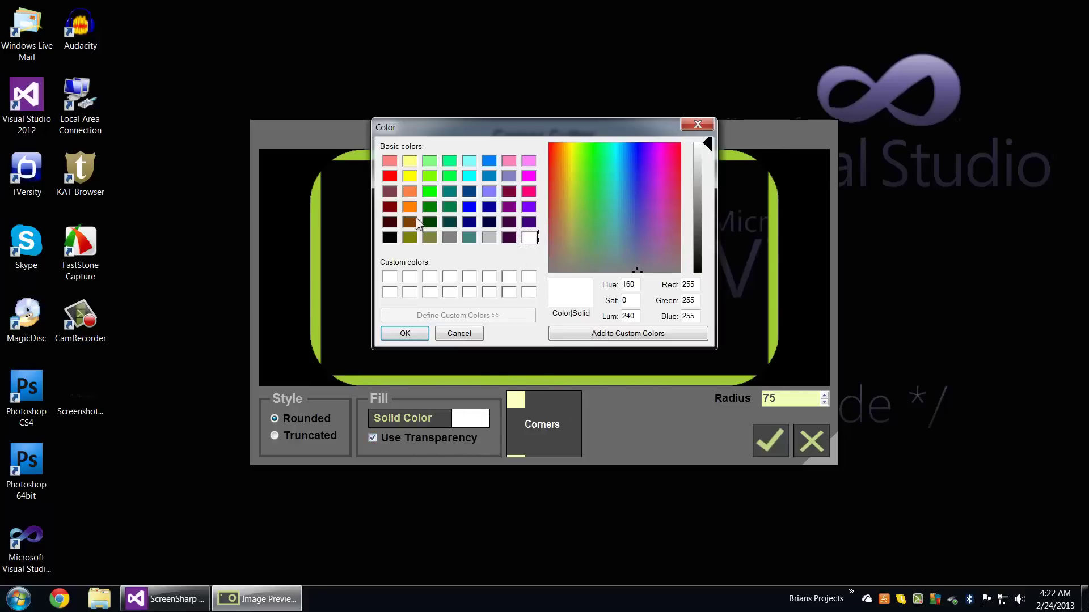
pyautogui.click(389, 207)
pyautogui.click(406, 334)
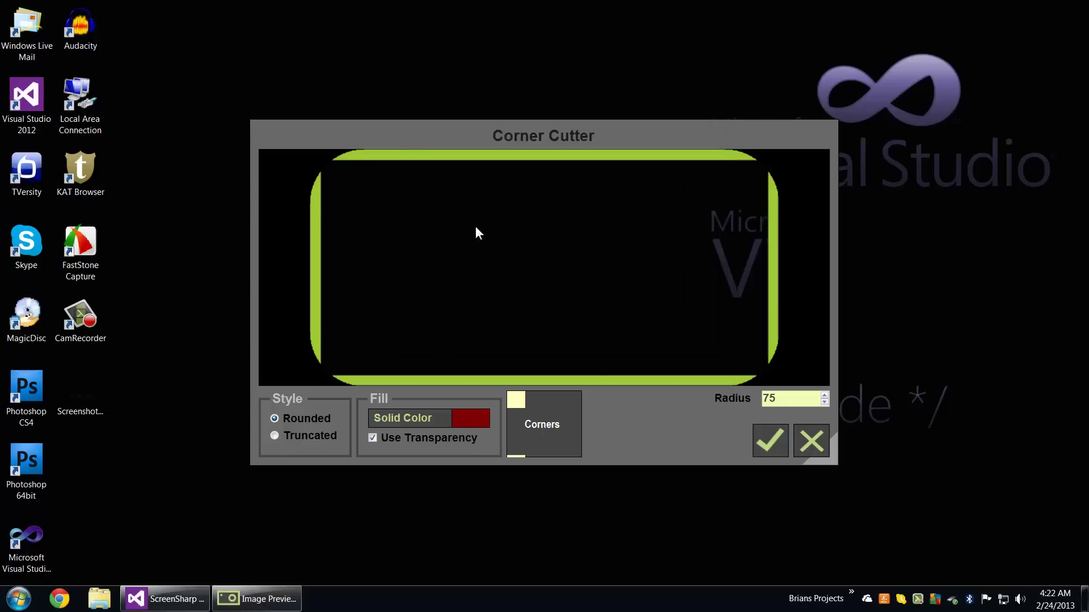
pyautogui.click(431, 438)
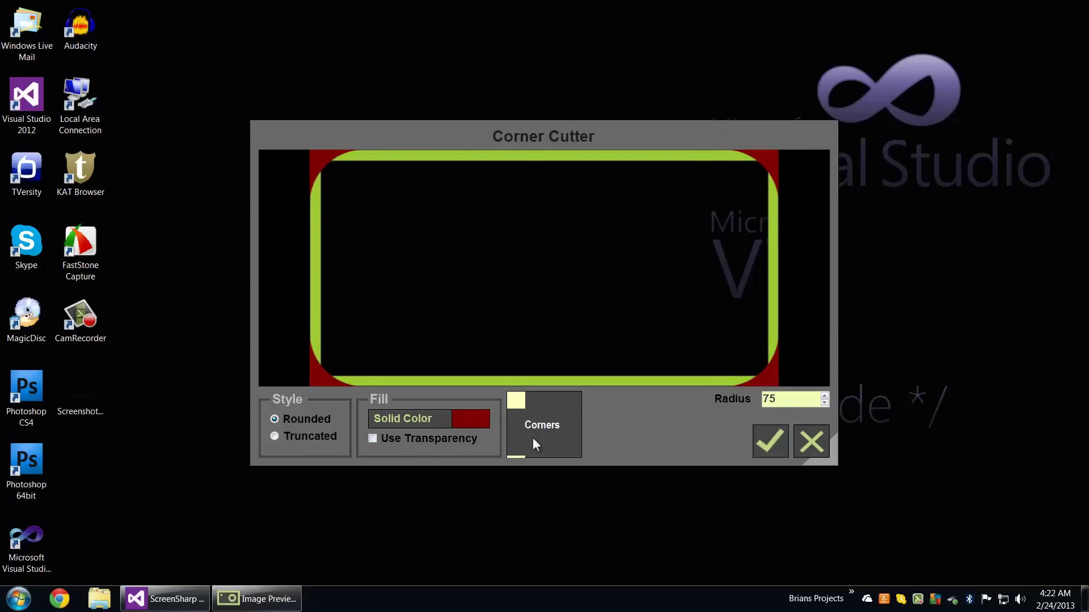
# Toggle the top-left corner, switch to truncated corners, then discard the corner effect.
pyautogui.click(515, 403)
pyautogui.click(519, 410)
pyautogui.click(331, 439)
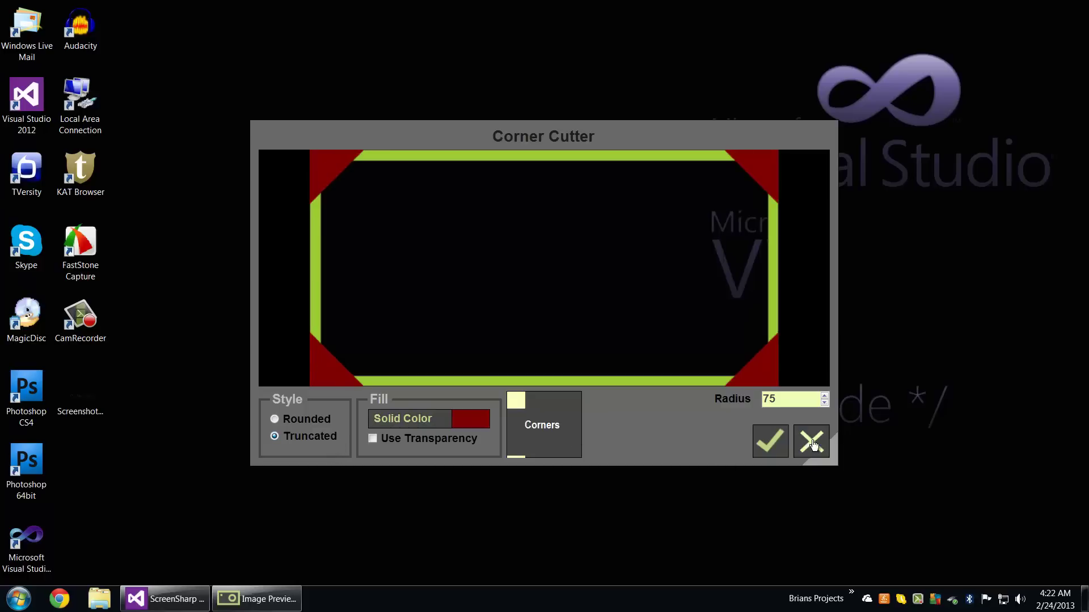
pyautogui.click(812, 442)
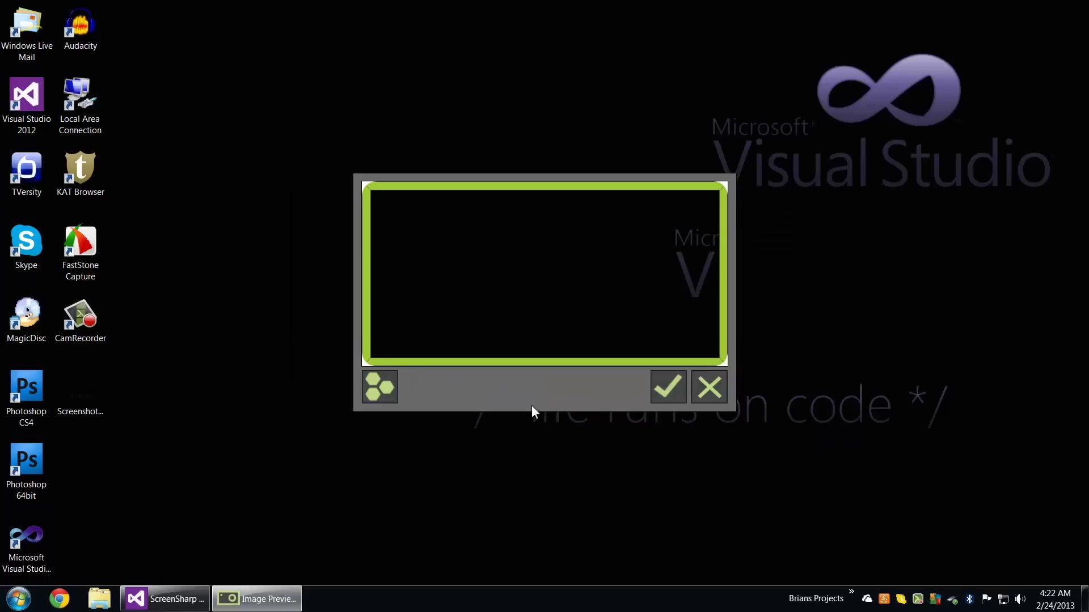
# Close the capture preview and show ScreenSharp's Settings and its Info window.
pyautogui.click(709, 389)
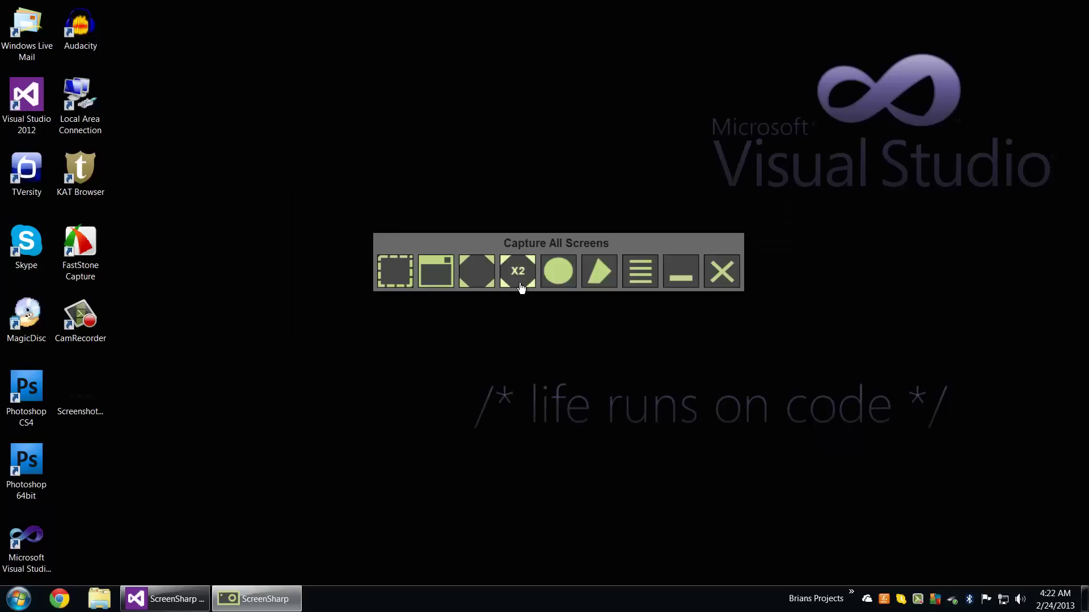
pyautogui.click(640, 272)
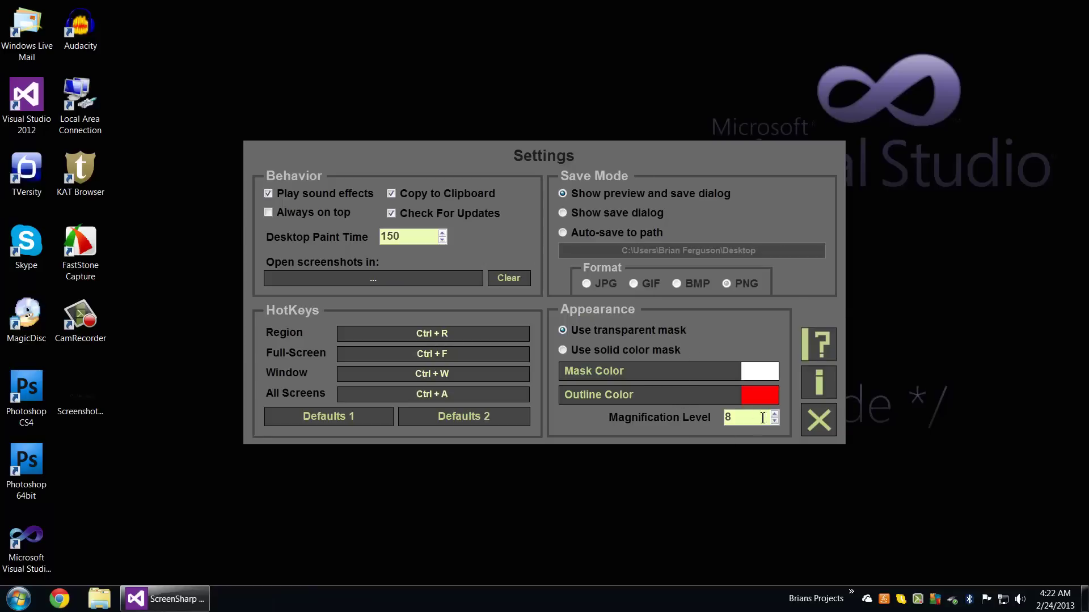
pyautogui.click(819, 387)
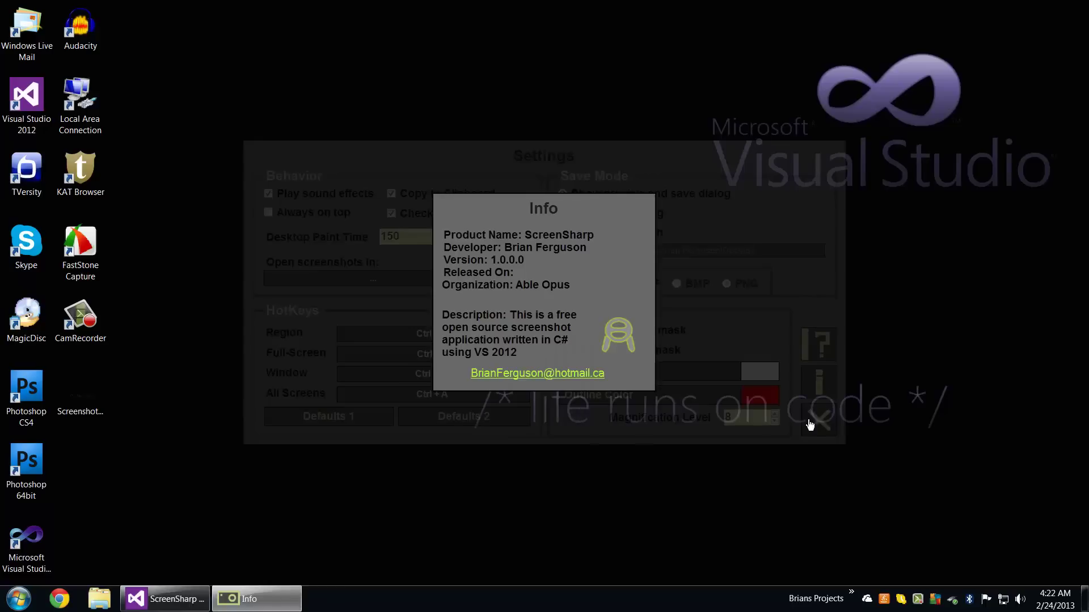
# Follow the developer email link, cancel the Live Mail sign-in and return to Info.
pyautogui.click(509, 374)
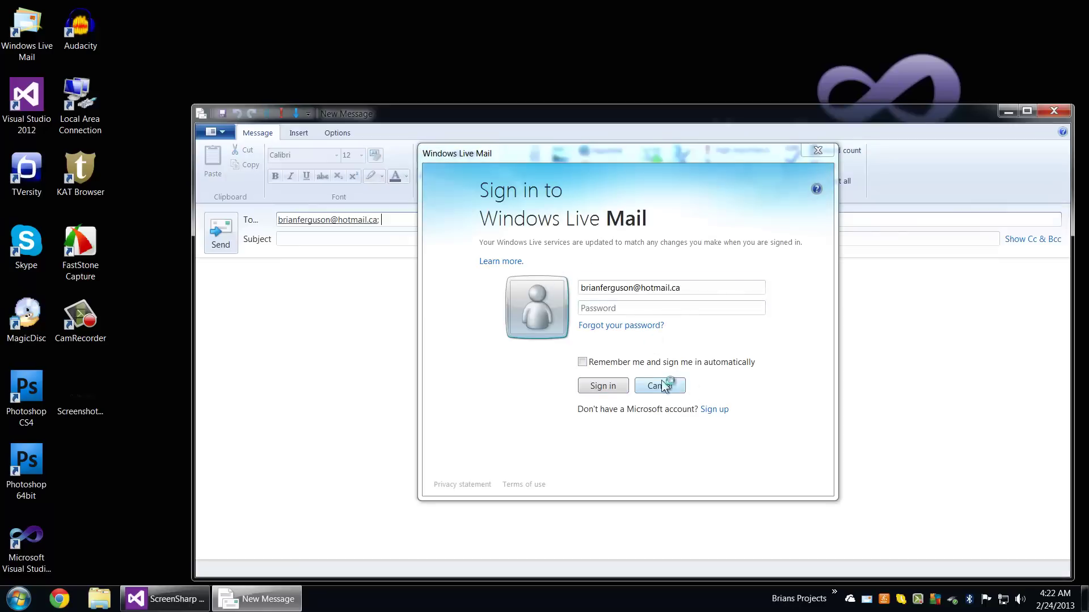
pyautogui.click(661, 385)
pyautogui.click(1053, 112)
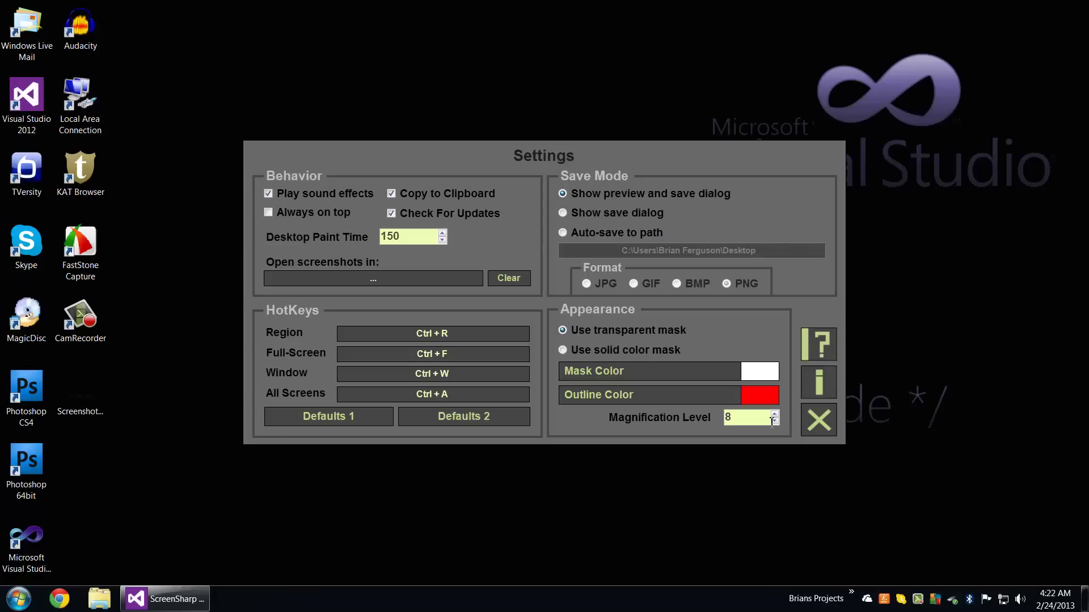
pyautogui.click(815, 385)
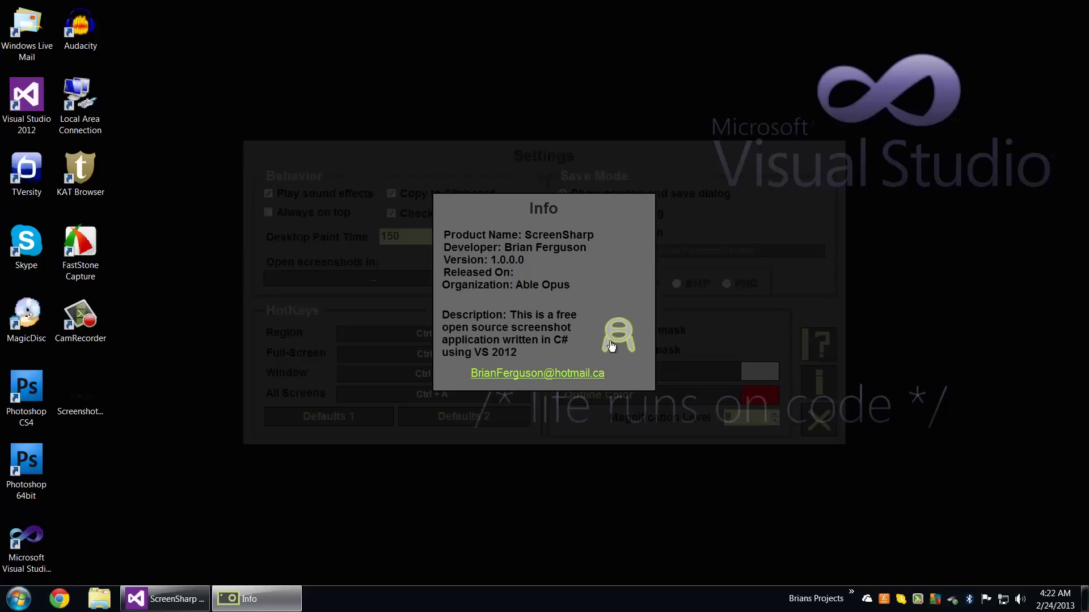
# Reopen the Info window, visit the developer's website and close the browser.
pyautogui.click(727, 322)
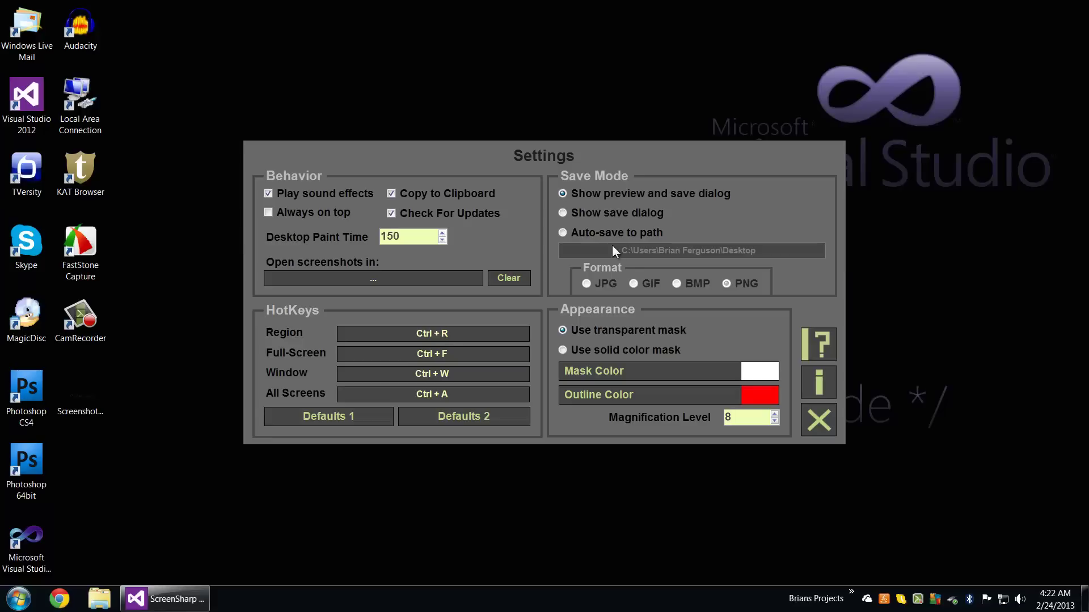
pyautogui.click(820, 383)
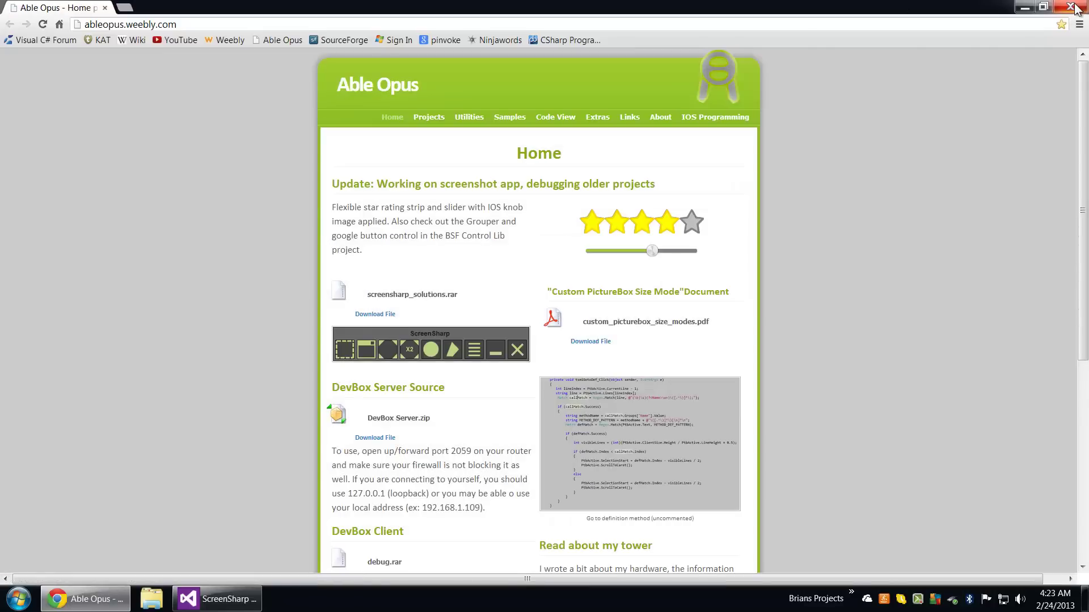
pyautogui.click(1074, 9)
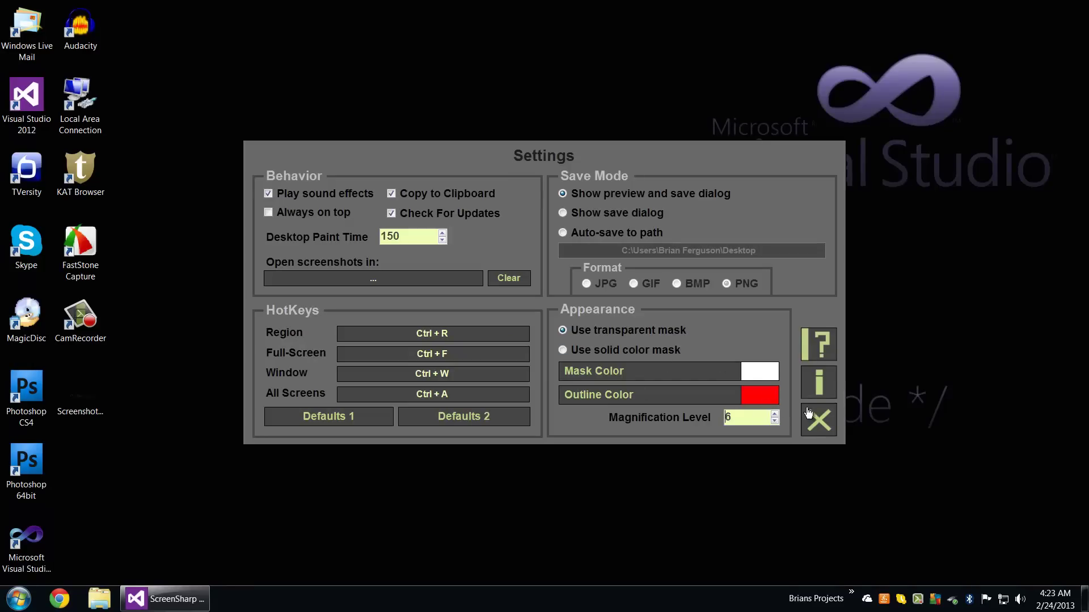
# View the ScreenSharp User Manual PDF in Adobe Reader and close it.
pyautogui.click(818, 345)
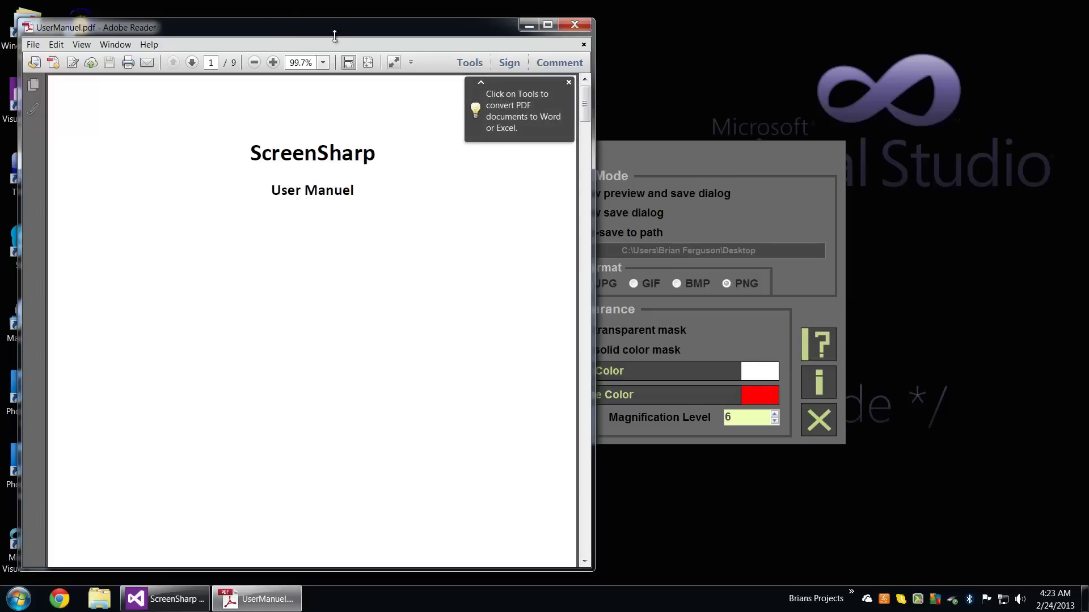
pyautogui.moveTo(308, 26); pyautogui.dragTo(459, 24)
pyautogui.moveTo(506, 188); pyautogui.dragTo(435, 187)
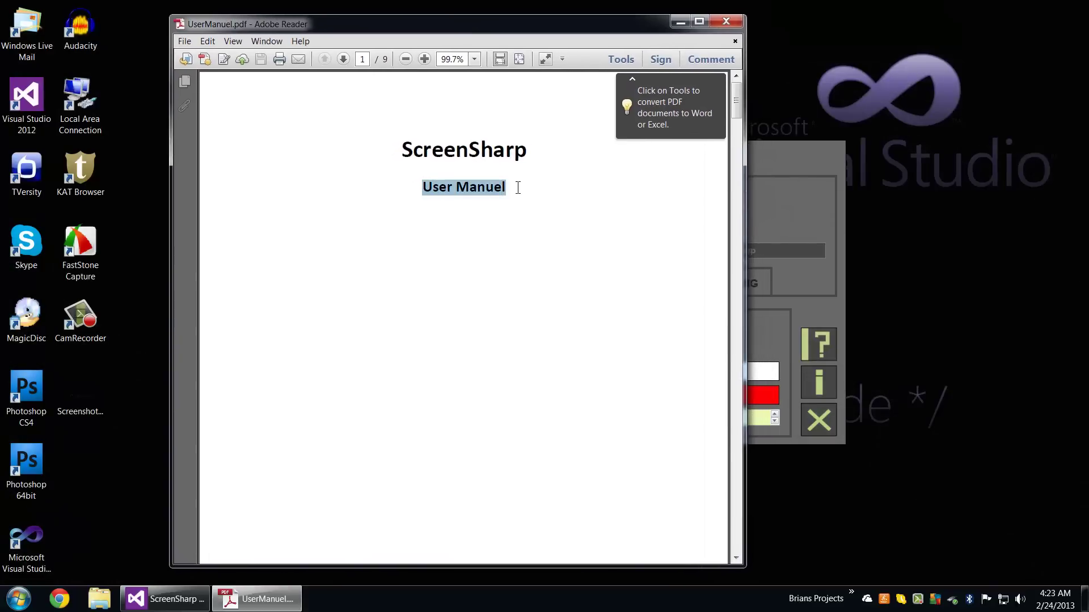
pyautogui.click(517, 187)
pyautogui.tripleClick(462, 193)
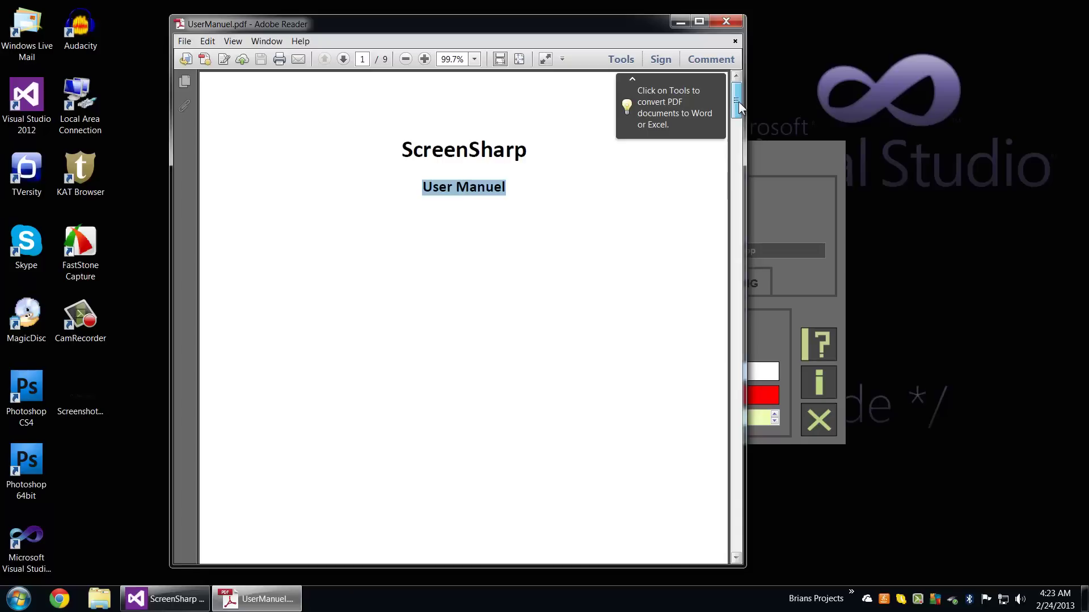
pyautogui.moveTo(739, 106)
pyautogui.mouseDown()
pyautogui.moveTo(745, 185)
pyautogui.moveTo(742, 128)
pyautogui.moveTo(748, 172)
pyautogui.moveTo(749, 155)
pyautogui.mouseUp()
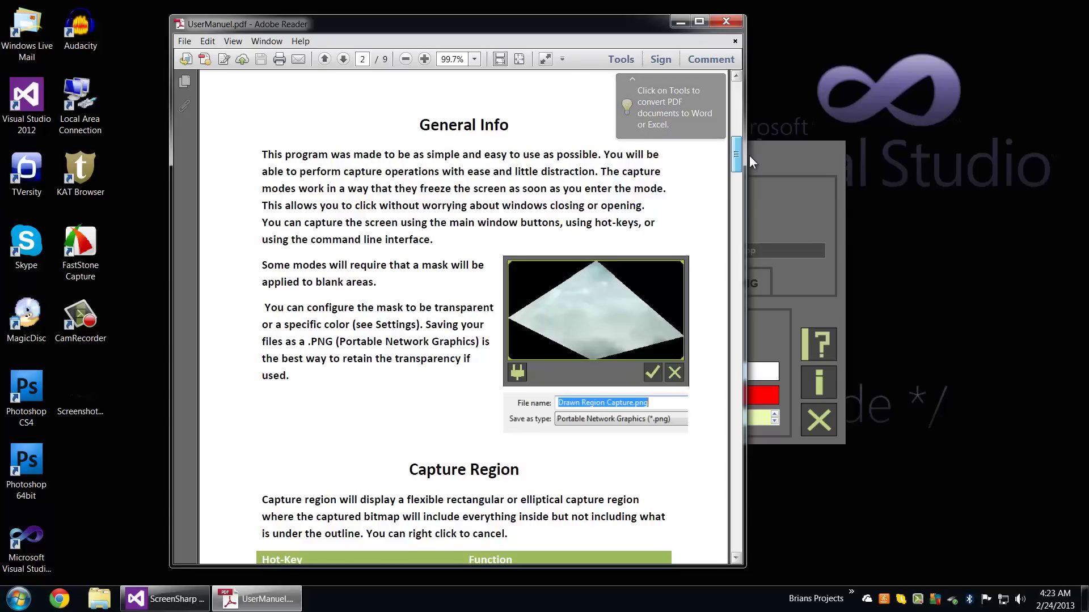
pyautogui.moveTo(738, 156)
pyautogui.mouseDown()
pyautogui.moveTo(773, 530)
pyautogui.moveTo(744, 505)
pyautogui.moveTo(754, 546)
pyautogui.moveTo(742, 361)
pyautogui.moveTo(761, 60)
pyautogui.mouseUp()
pyautogui.click(727, 25)
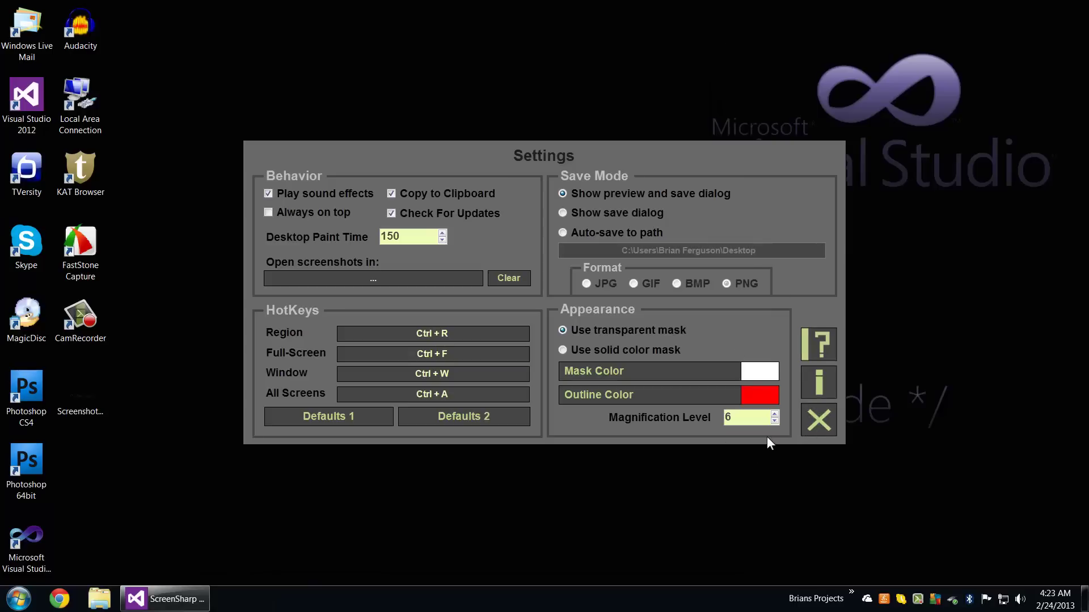
# Close Settings, return to Visual Studio and show the project folder in File Explorer.
pyautogui.click(801, 436)
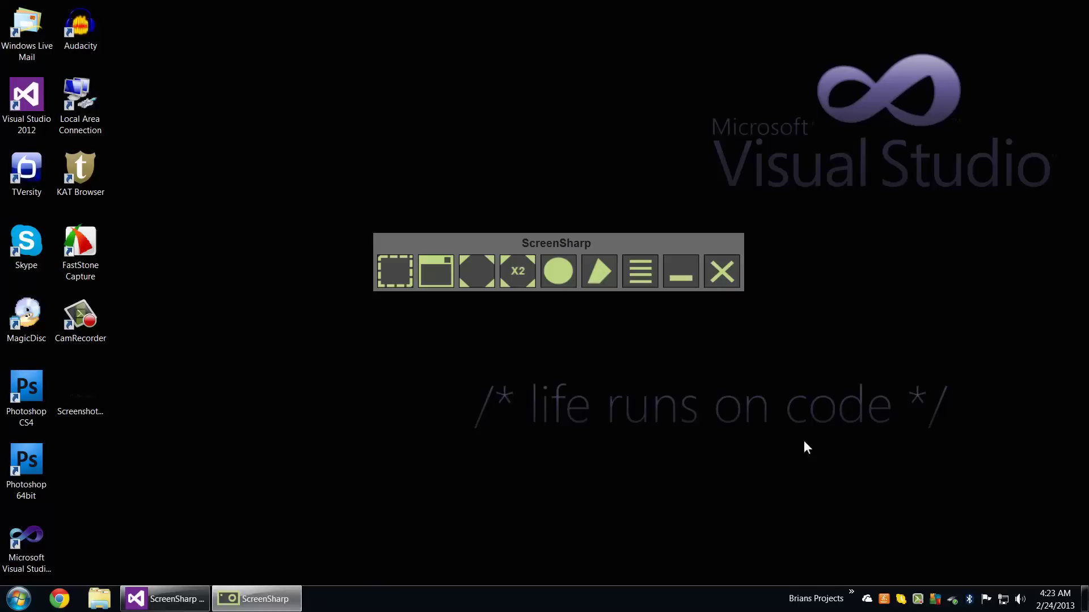
pyautogui.click(164, 599)
pyautogui.click(907, 138)
pyautogui.rightClick(906, 137)
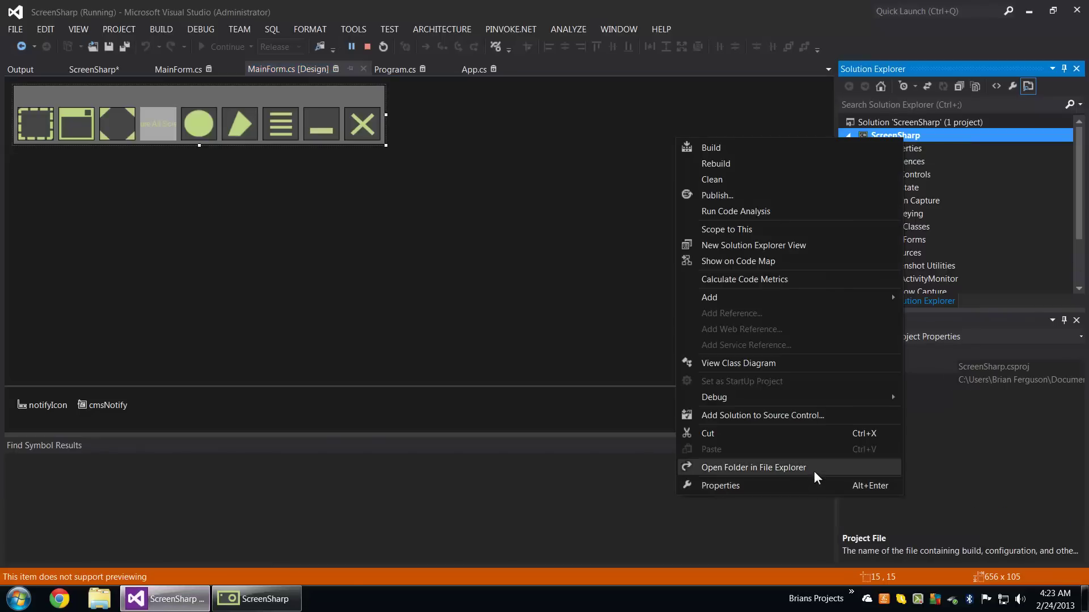
pyautogui.click(814, 469)
pyautogui.click(669, 418)
pyautogui.scroll(-2, 670, 393)
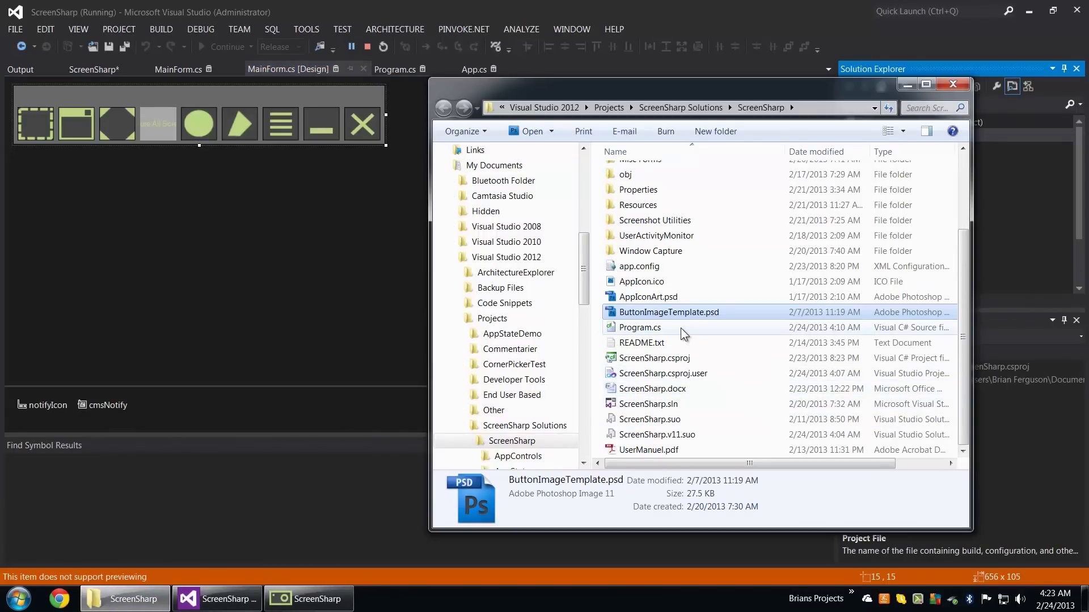
pyautogui.scroll(2, 715, 357)
pyautogui.scroll(-2, 748, 255)
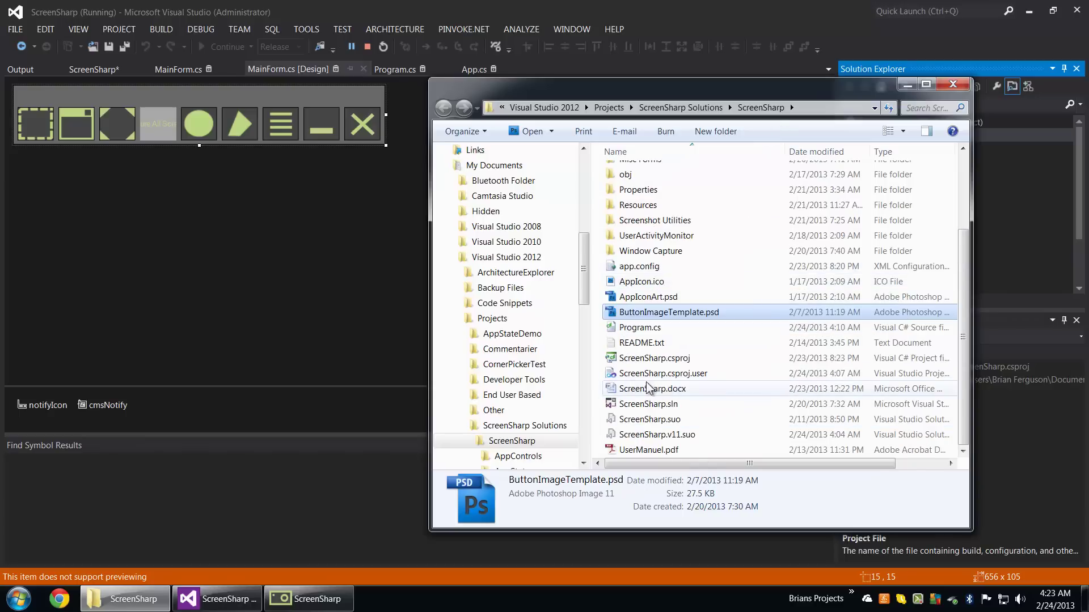
# View ScreenSharp.docx in Word, then close Word and the folder window.
pyautogui.doubleClick(690, 389)
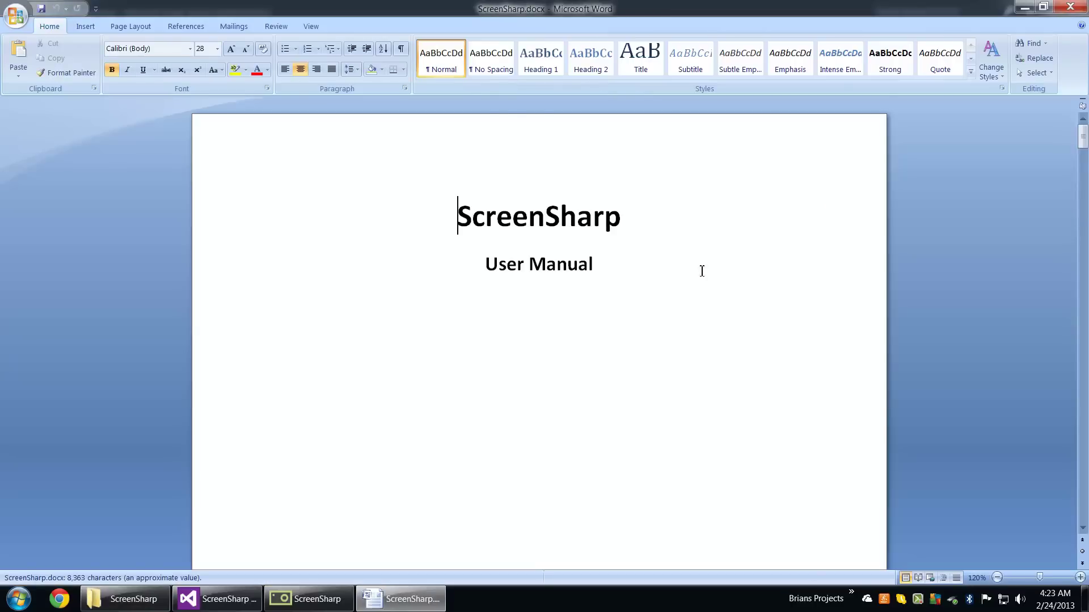
pyautogui.scroll(-10, 785, 226)
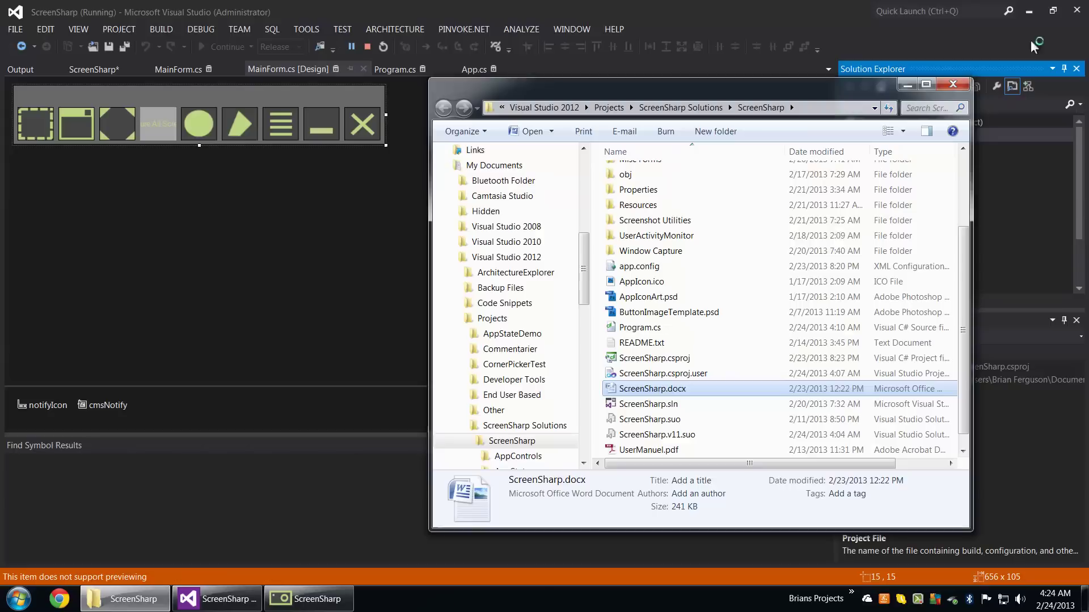
pyautogui.click(1070, 7)
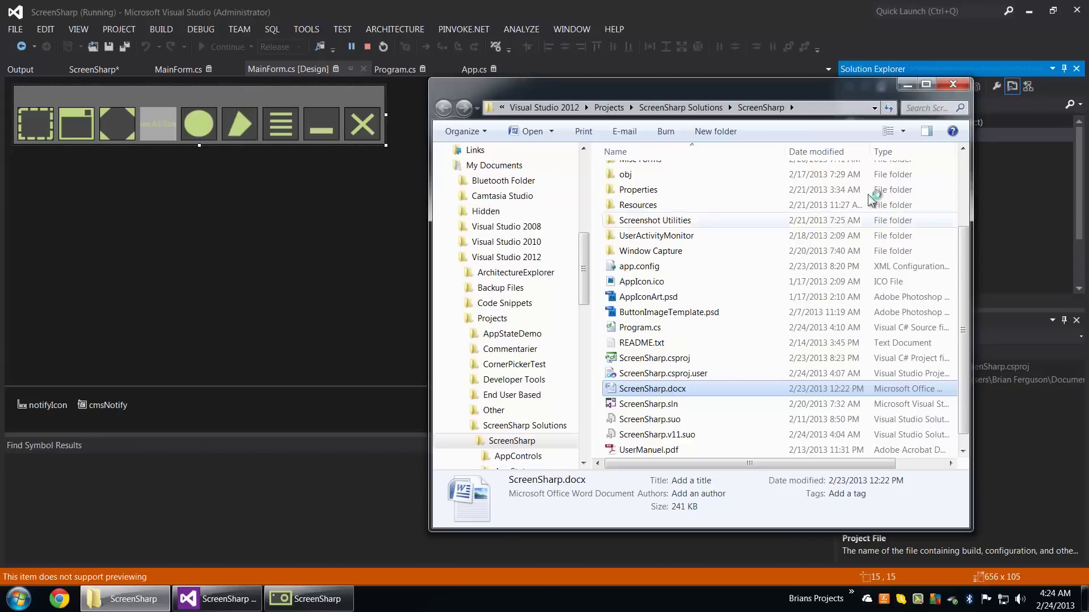
pyautogui.click(953, 84)
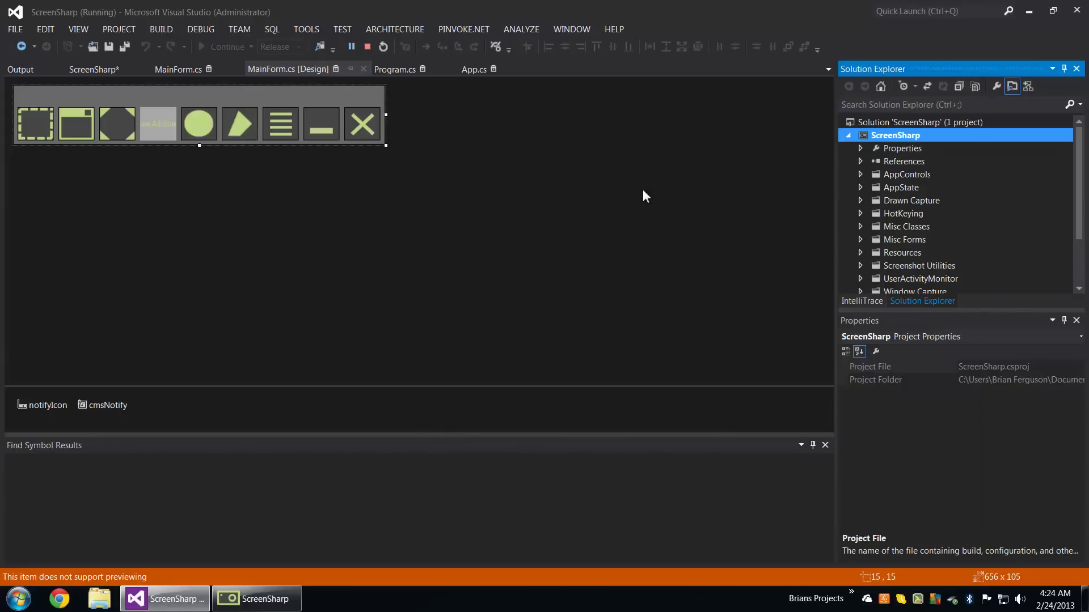
# Exit the running ScreenSharp and browse to the project's bin Release folder.
pyautogui.click(383, 46)
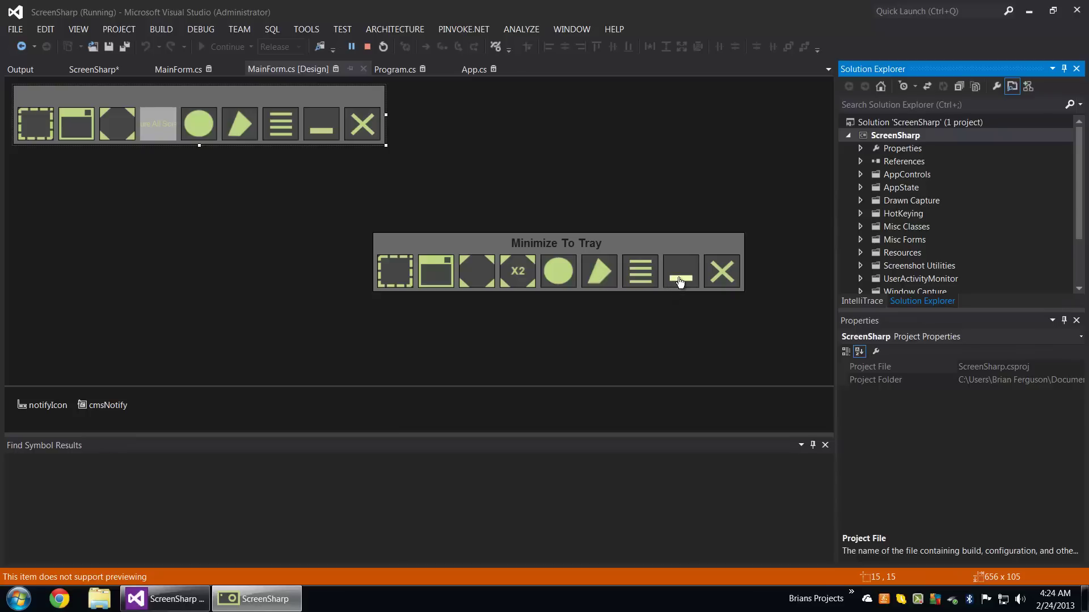
pyautogui.click(724, 276)
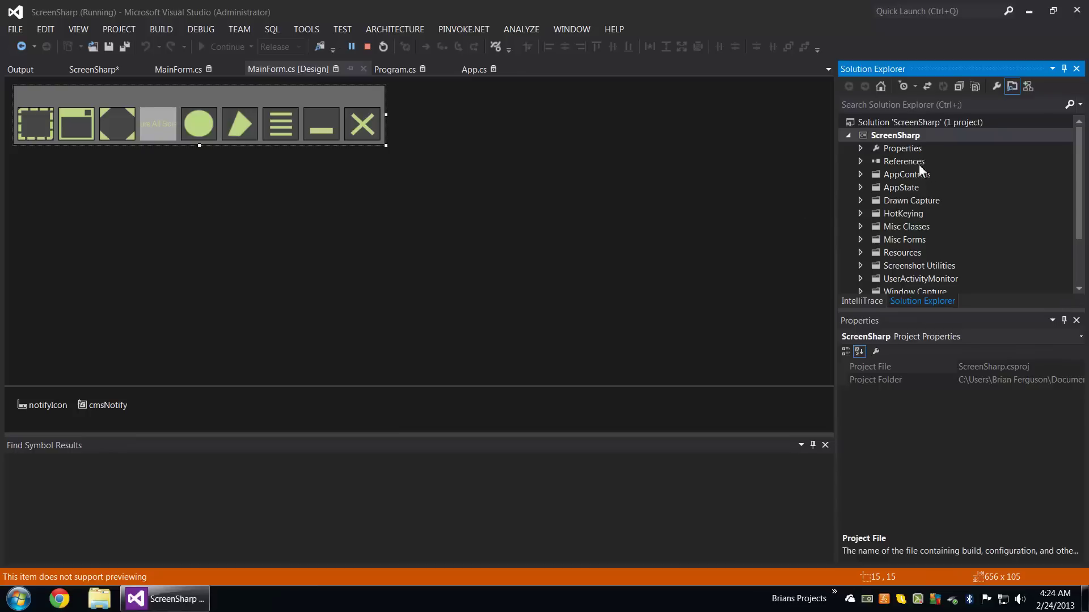
pyautogui.rightClick(900, 137)
pyautogui.click(723, 469)
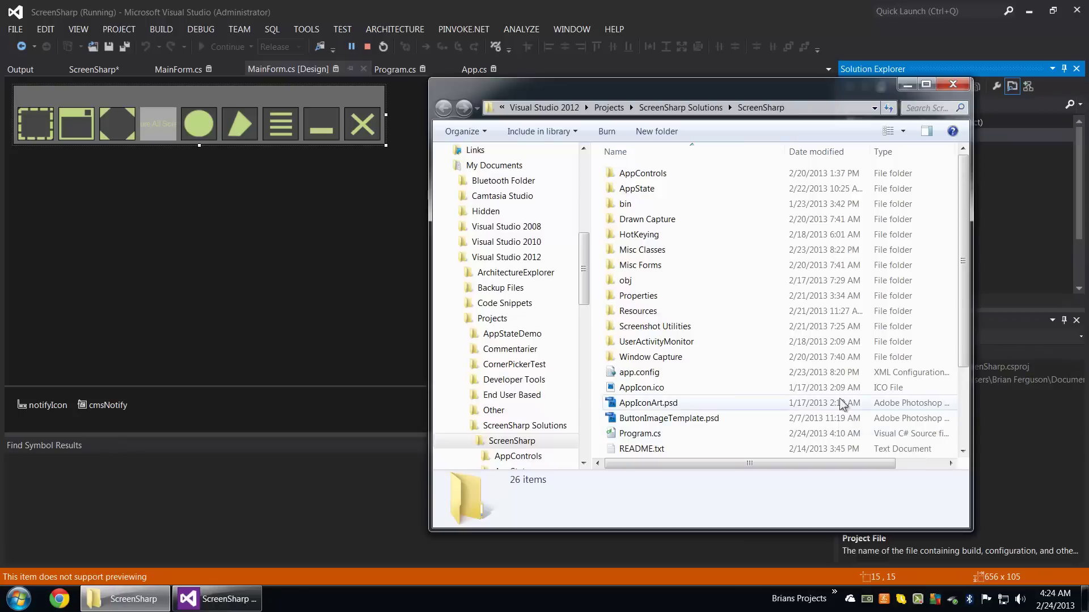
pyautogui.doubleClick(641, 205)
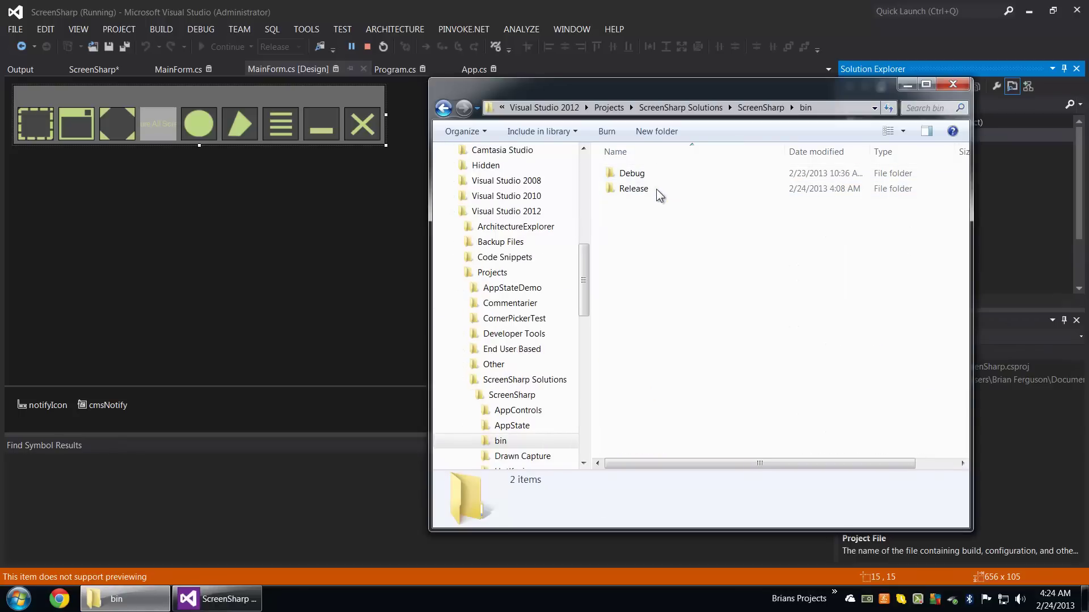
pyautogui.doubleClick(653, 169)
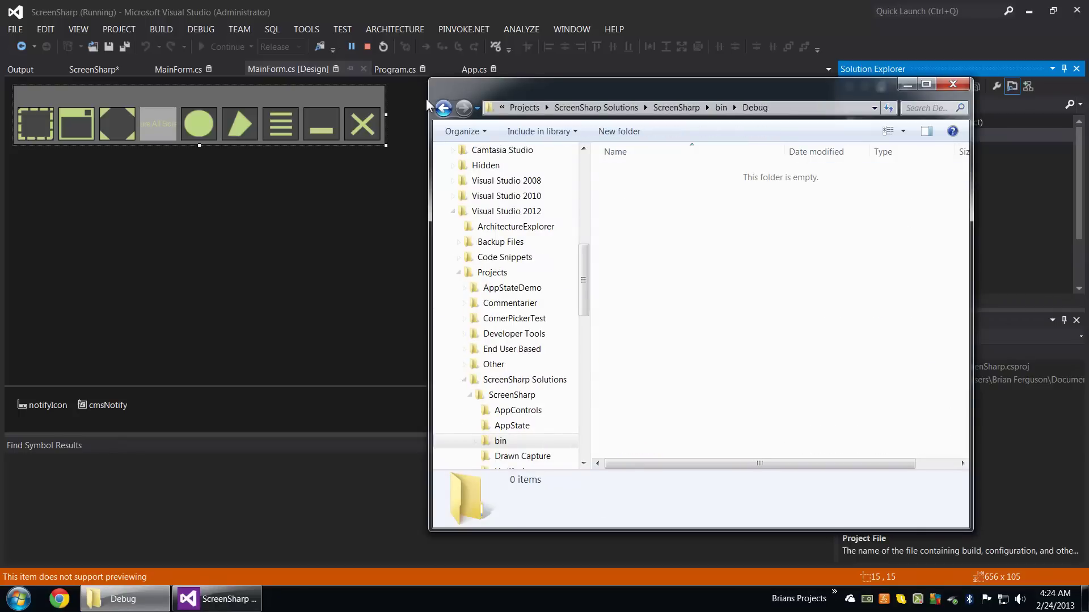
pyautogui.click(443, 108)
pyautogui.doubleClick(679, 188)
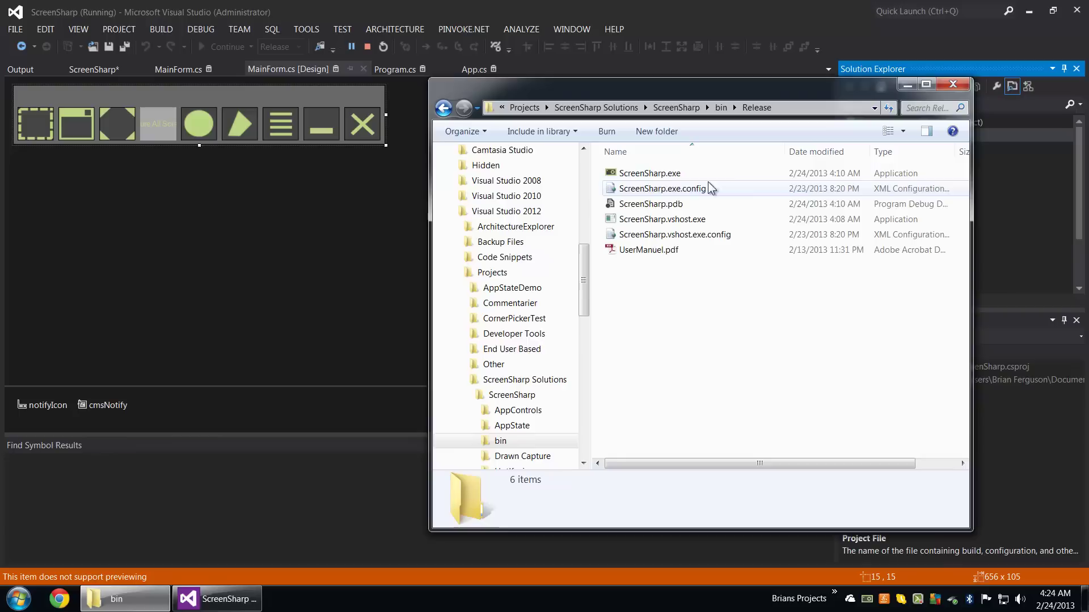
# Launch the Release build's ScreenSharp.exe and exit it again.
pyautogui.click(667, 174)
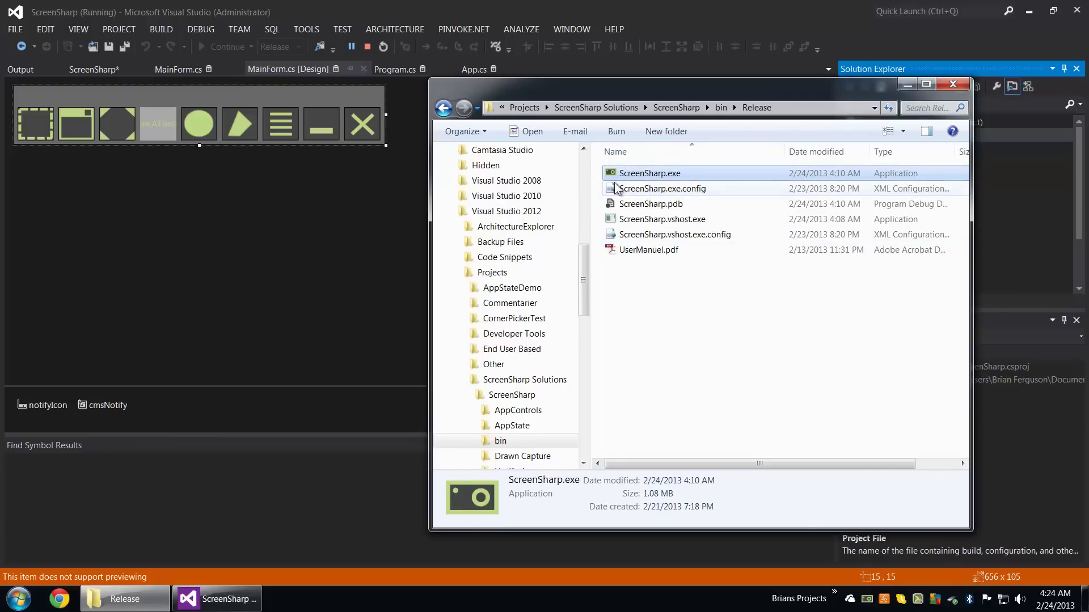
pyautogui.doubleClick(629, 175)
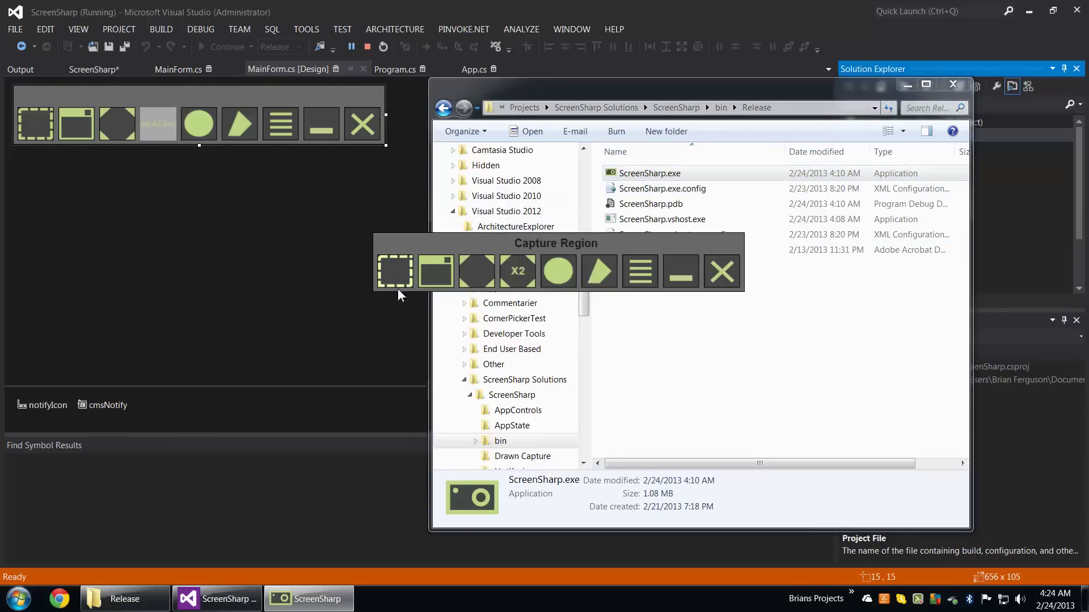
pyautogui.click(745, 381)
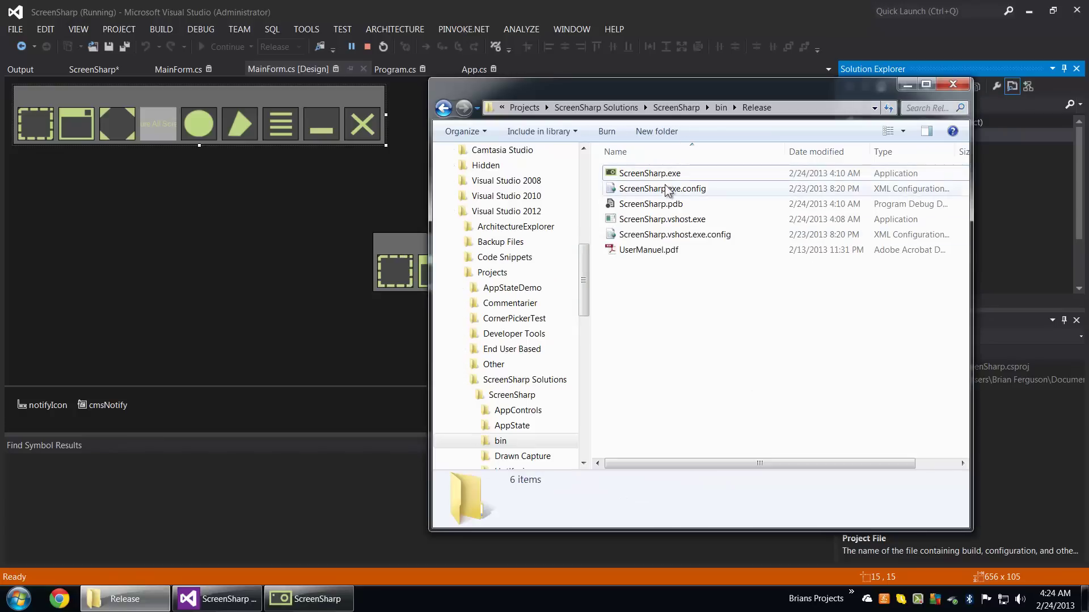
pyautogui.click(347, 299)
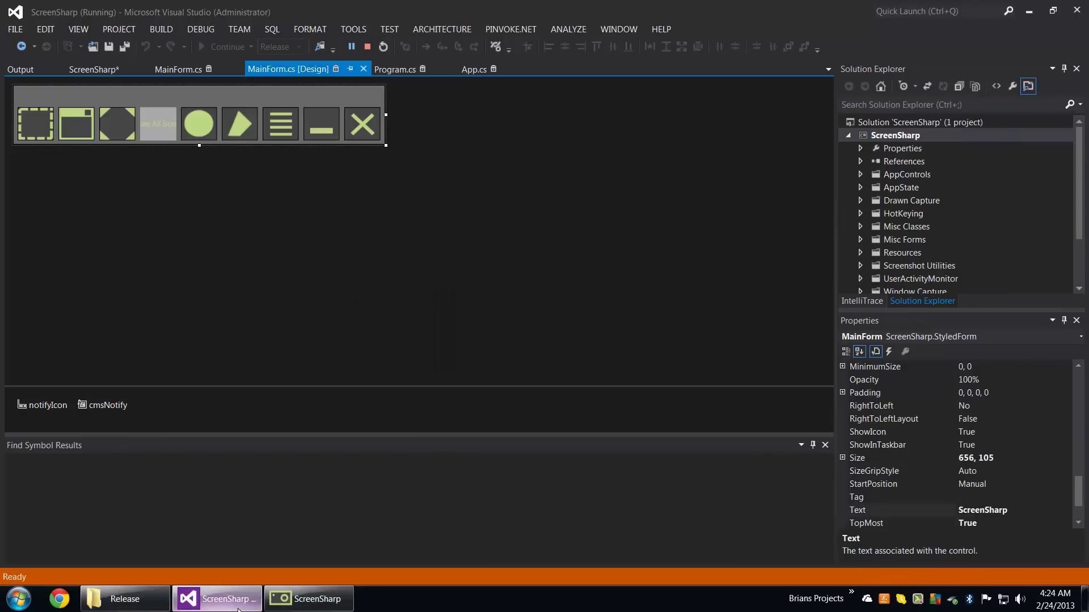
pyautogui.hotkey('alt', 'Tab')
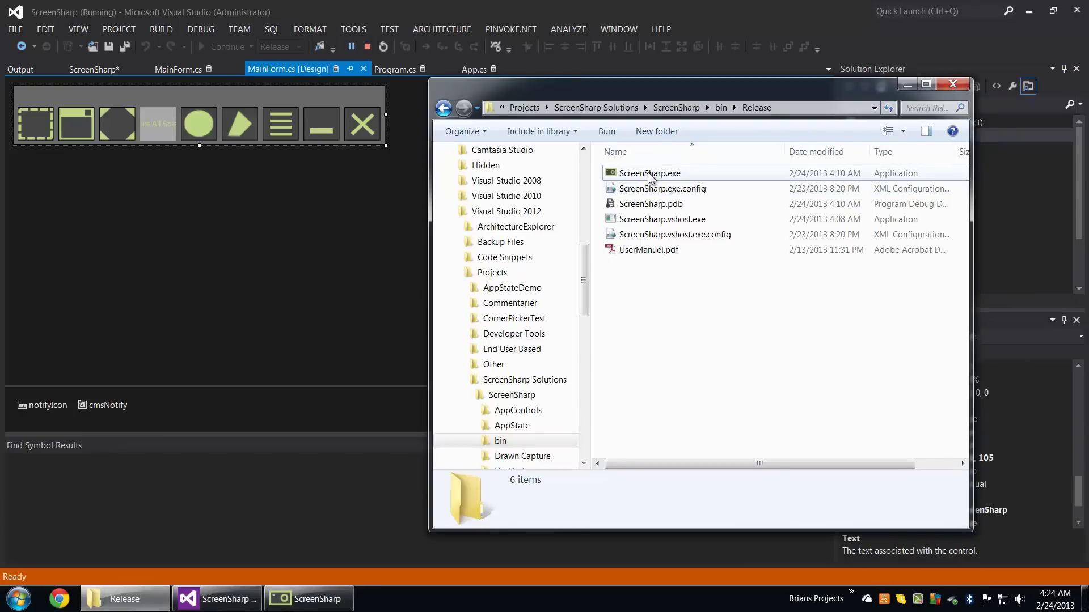
pyautogui.click(650, 174)
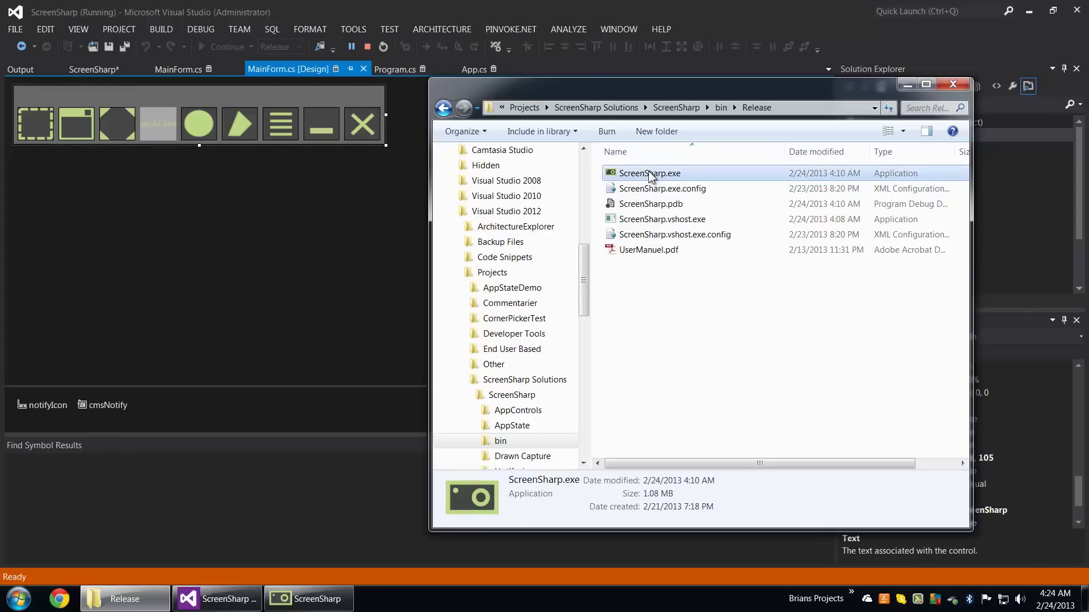
pyautogui.doubleClick(668, 179)
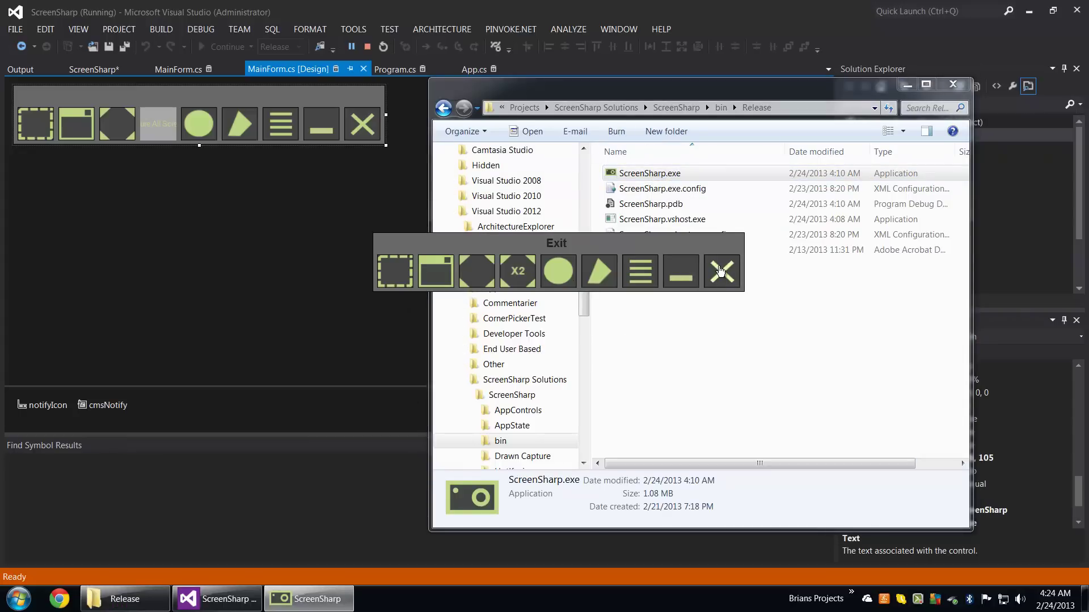
pyautogui.click(722, 270)
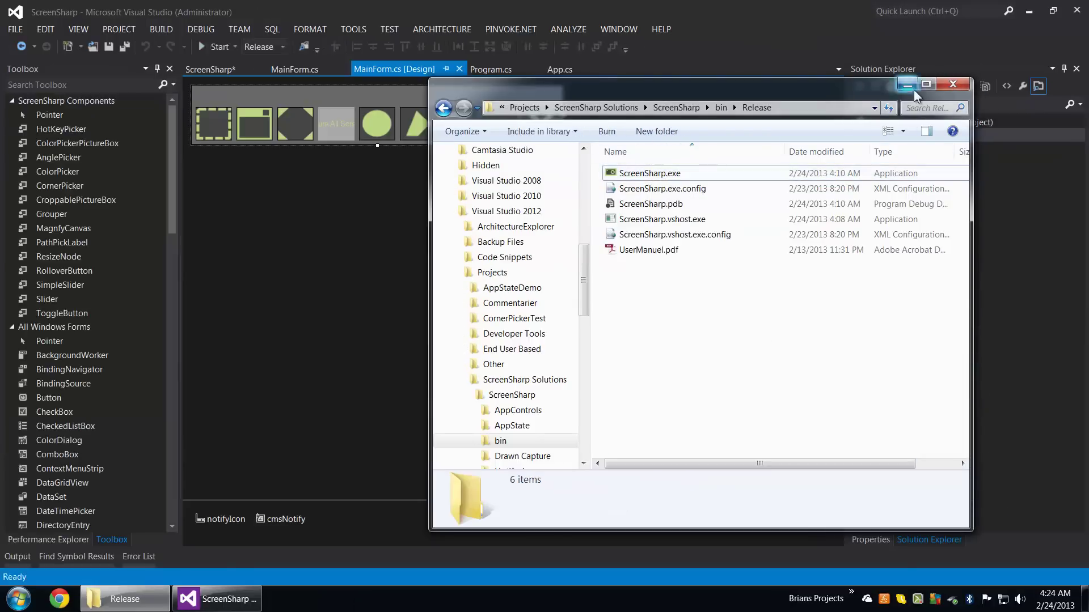
pyautogui.click(909, 87)
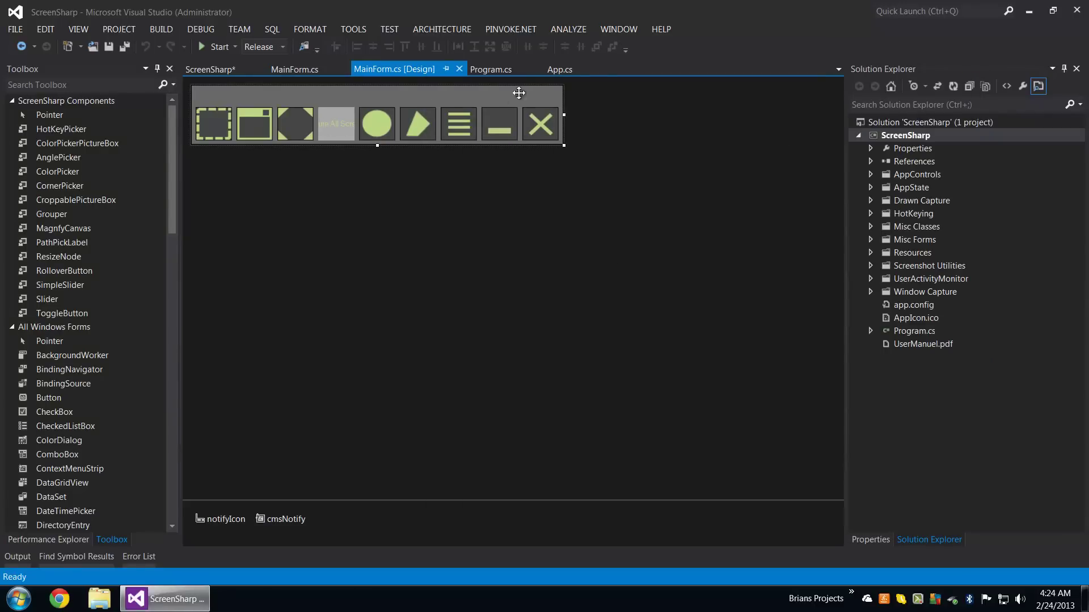
pyautogui.click(559, 69)
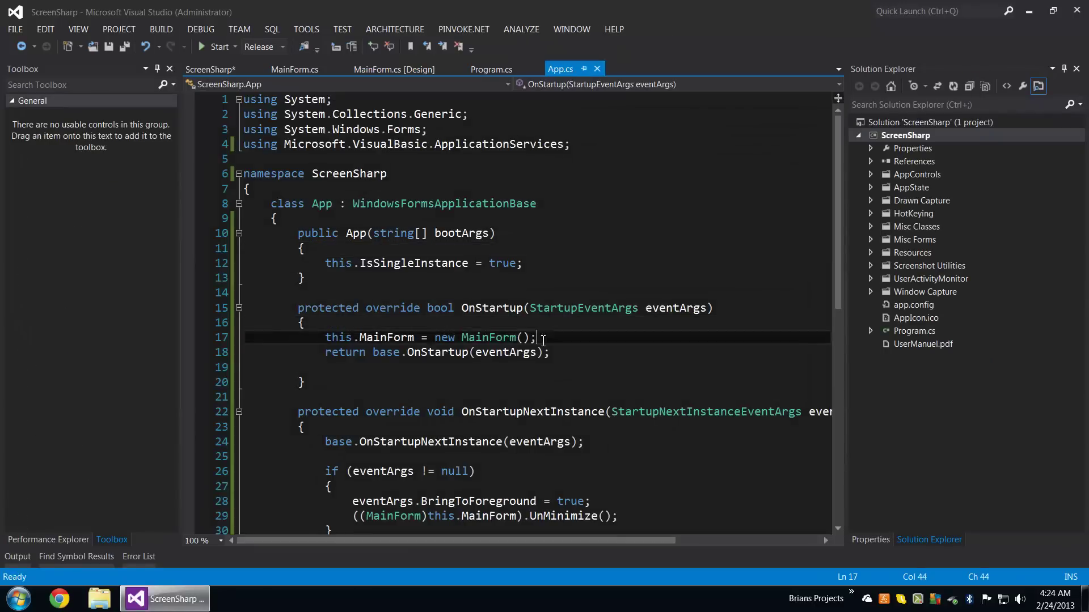
pyautogui.moveTo(524, 338); pyautogui.dragTo(243, 338)
pyautogui.click(223, 367)
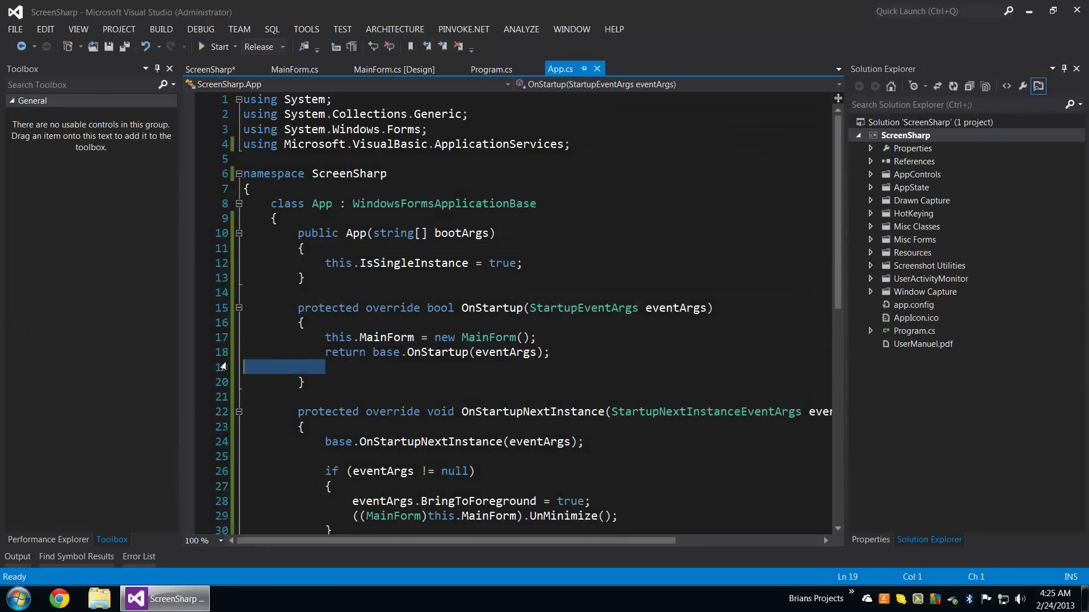
pyautogui.press('BackSpace')
pyautogui.press('BackSpace')
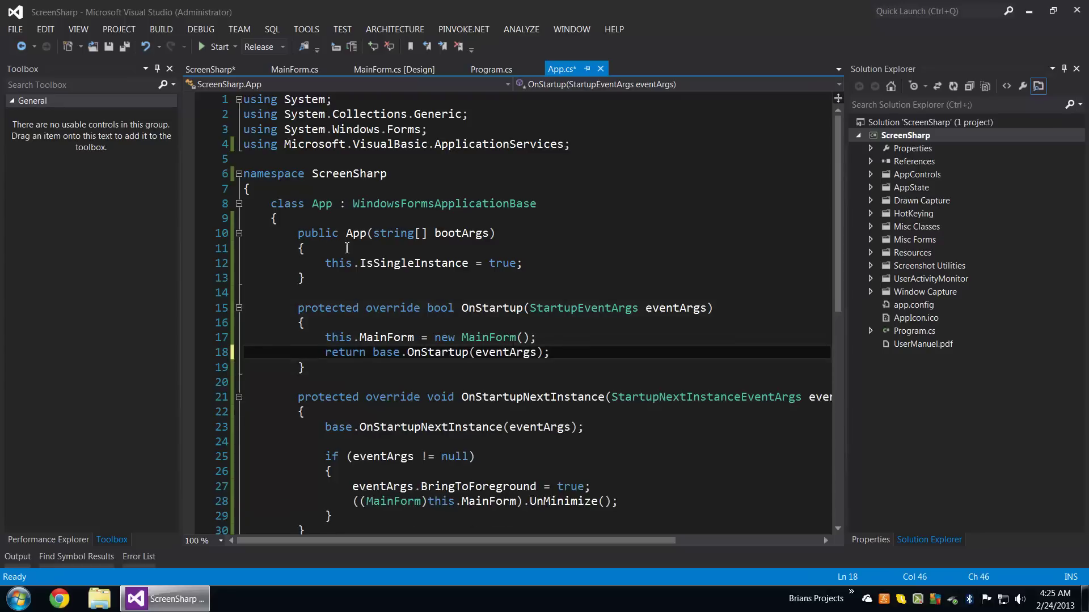
pyautogui.moveTo(543, 339); pyautogui.dragTo(321, 342)
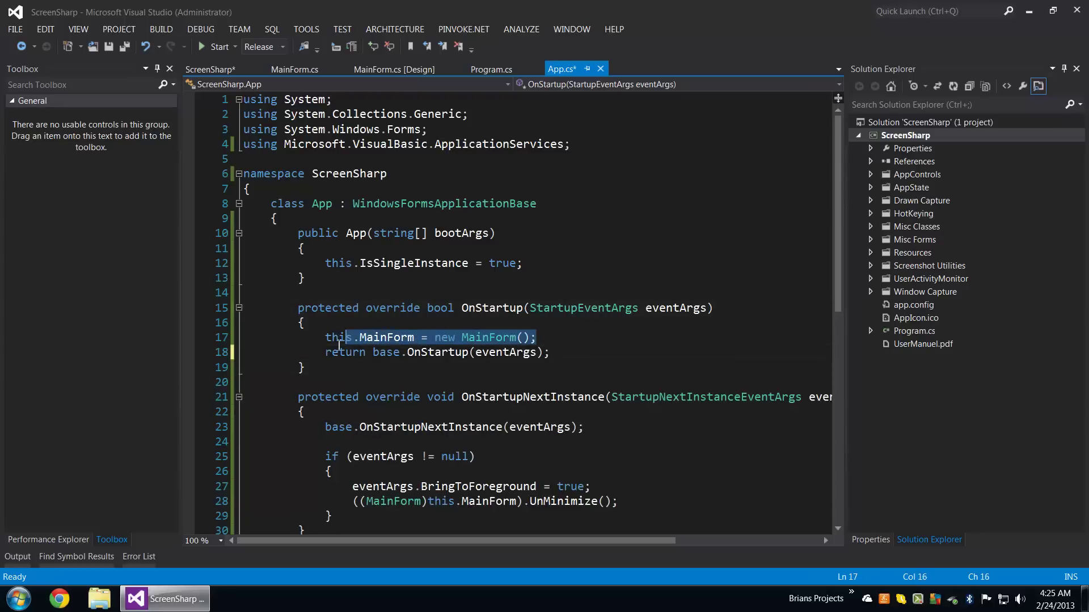
pyautogui.moveTo(321, 283); pyautogui.dragTo(228, 232)
pyautogui.click(529, 312)
pyautogui.moveTo(361, 353); pyautogui.dragTo(225, 337)
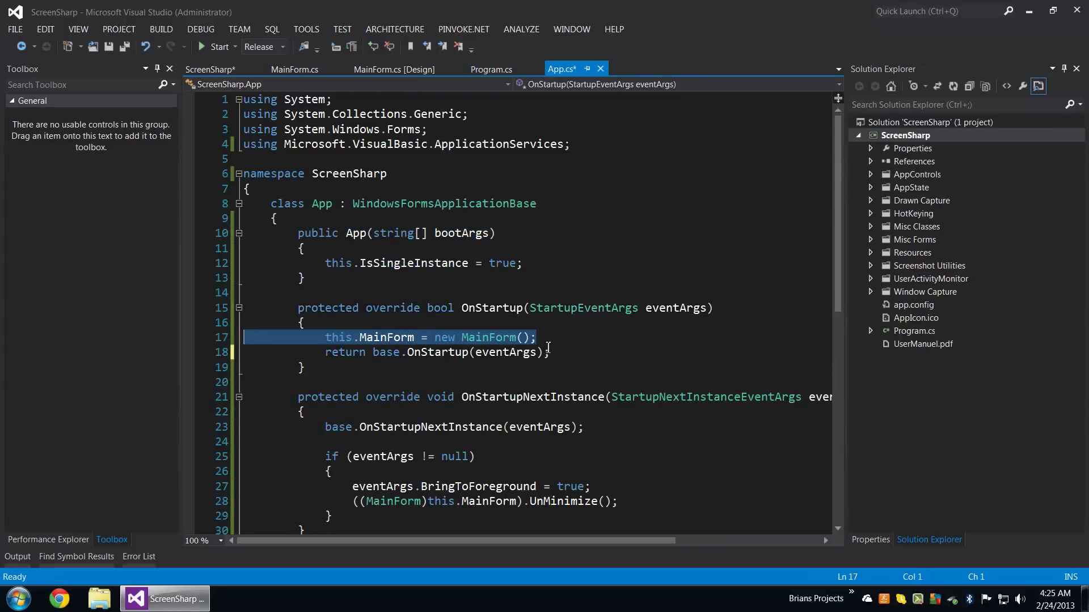
pyautogui.moveTo(322, 371); pyautogui.dragTo(239, 308)
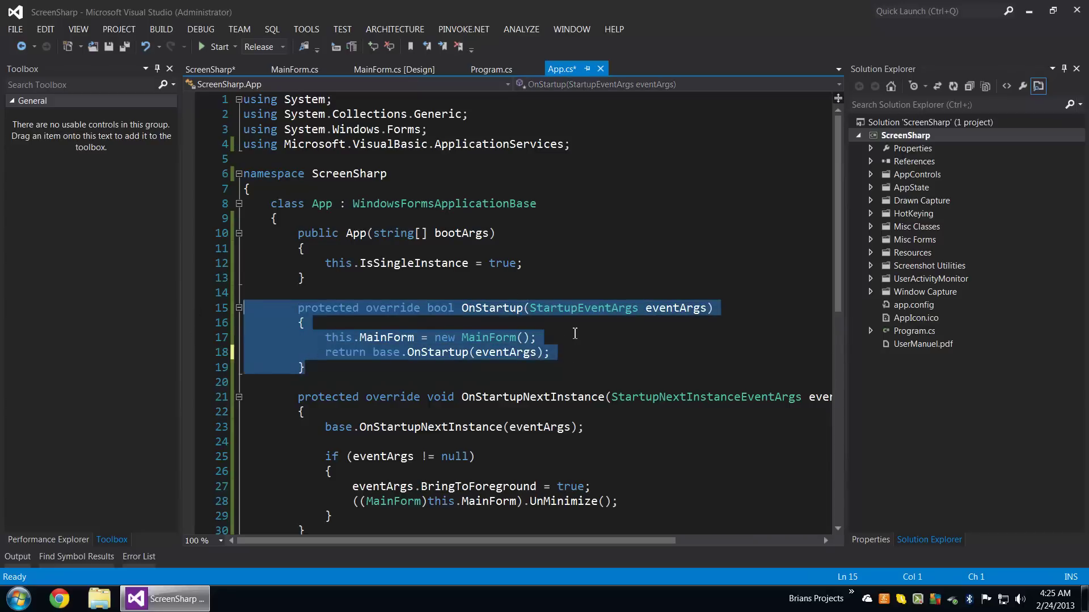
pyautogui.click(552, 340)
pyautogui.moveTo(542, 342); pyautogui.dragTo(320, 339)
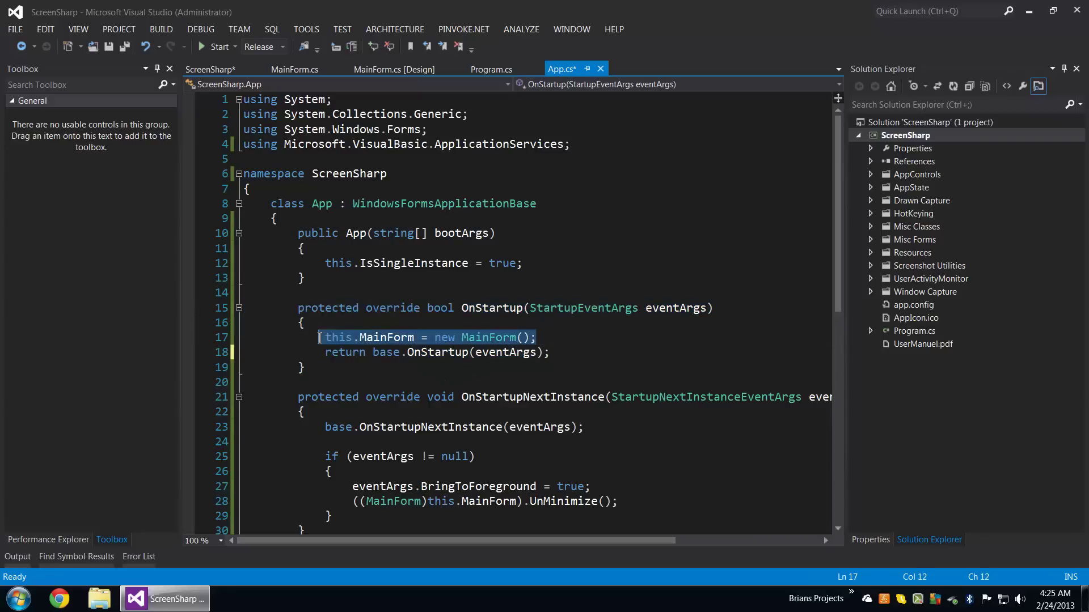
pyautogui.click(440, 340)
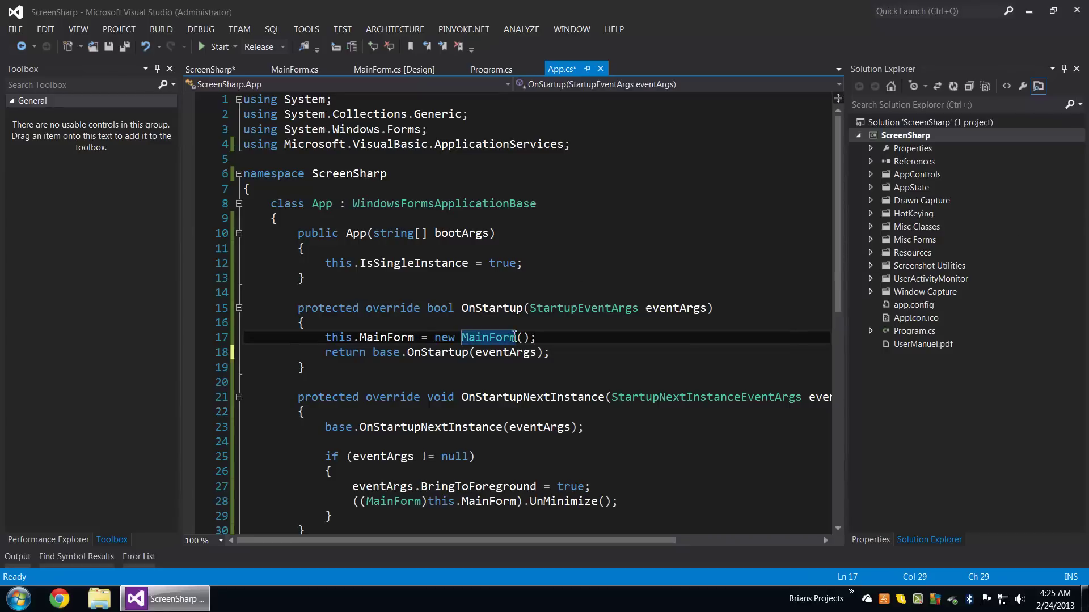
pyautogui.moveTo(536, 338); pyautogui.dragTo(328, 337)
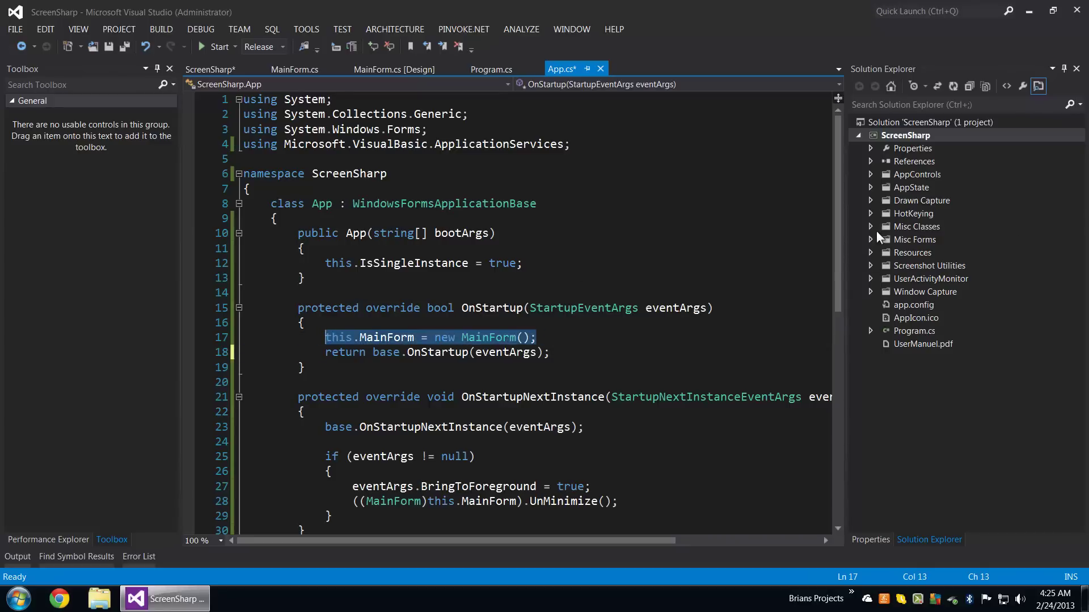
pyautogui.scroll(-5, 727, 264)
pyautogui.scroll(5, 727, 264)
pyautogui.click(538, 292)
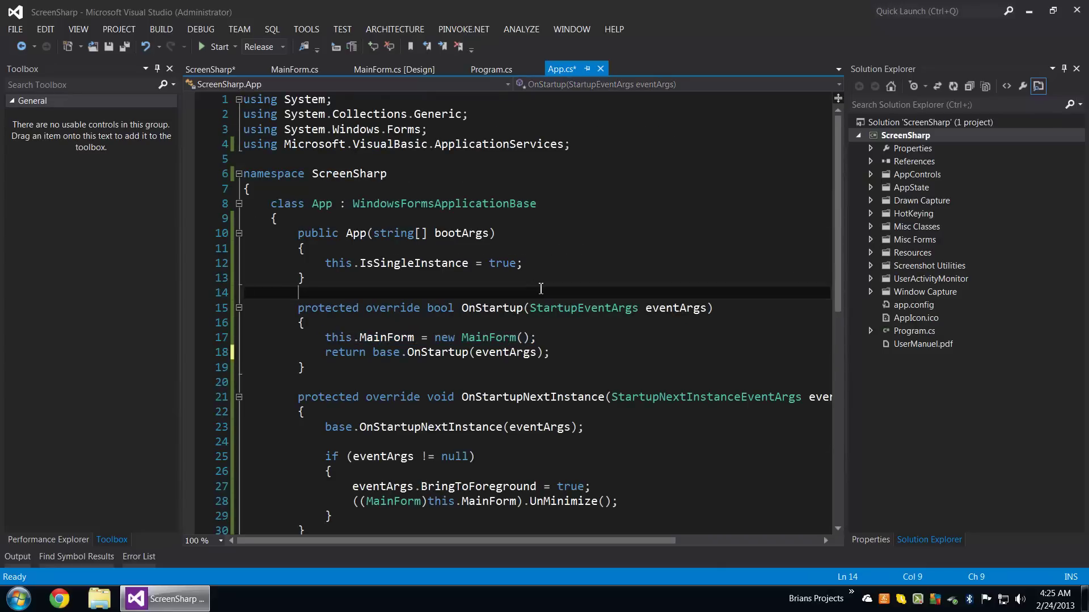
# Run the project and browse to the bin Release folder in File Explorer.
pyautogui.press('F5')
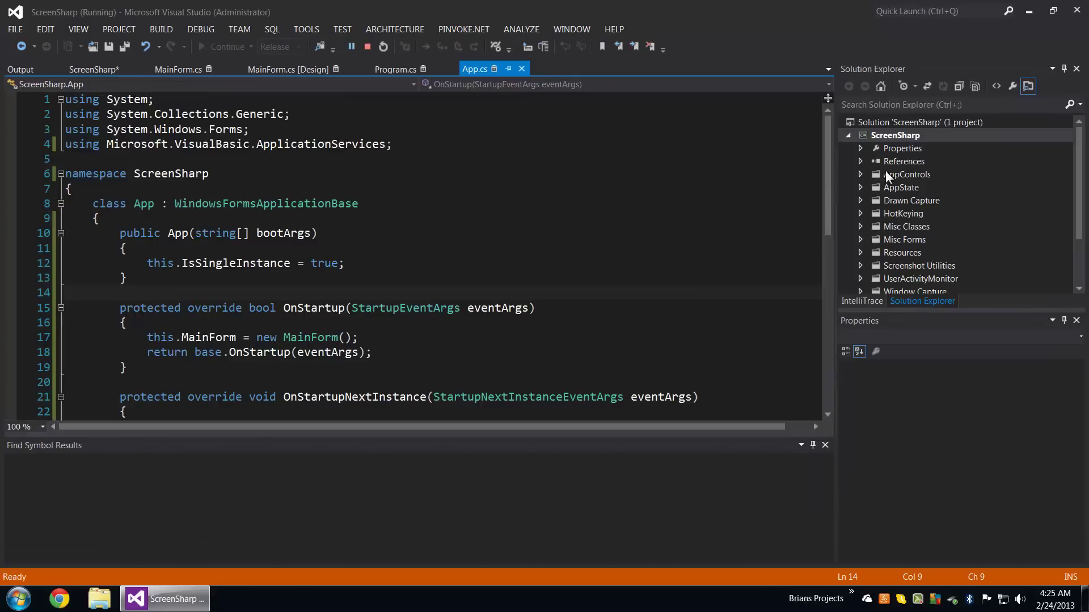
pyautogui.rightClick(897, 134)
pyautogui.click(749, 462)
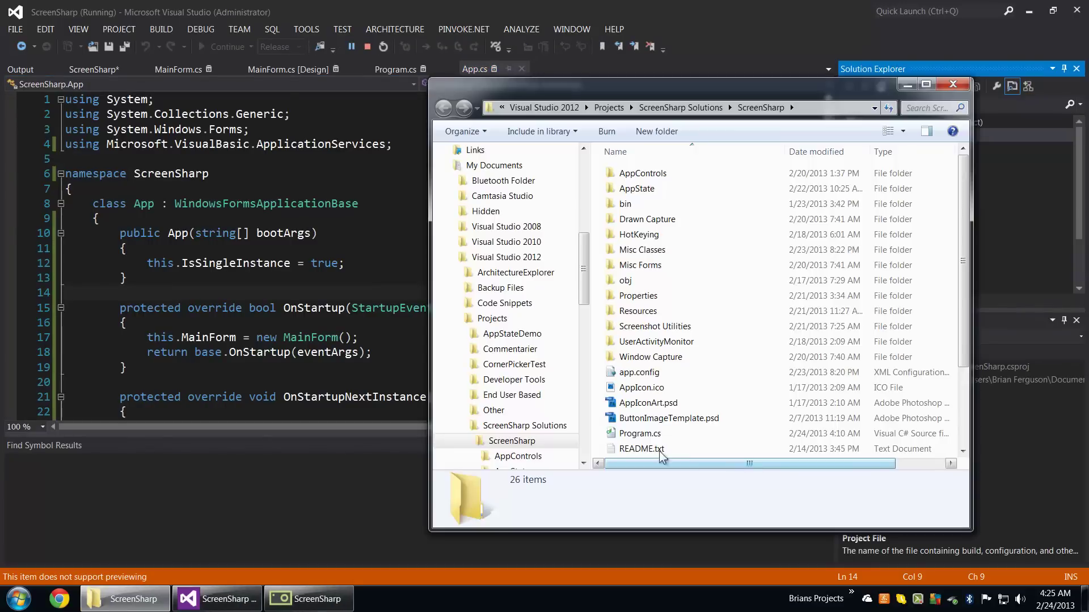
pyautogui.doubleClick(647, 202)
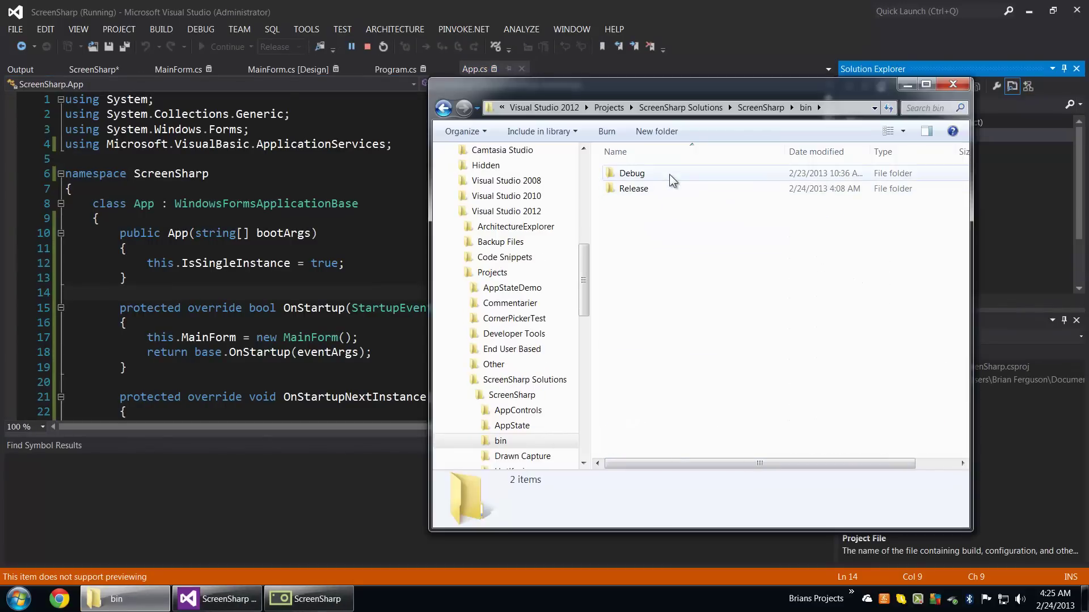
pyautogui.doubleClick(669, 174)
pyautogui.press('BackSpace')
pyautogui.doubleClick(634, 198)
# Run and exit the Release ScreenSharp.exe, then create a shortcut to it.
pyautogui.click(696, 175)
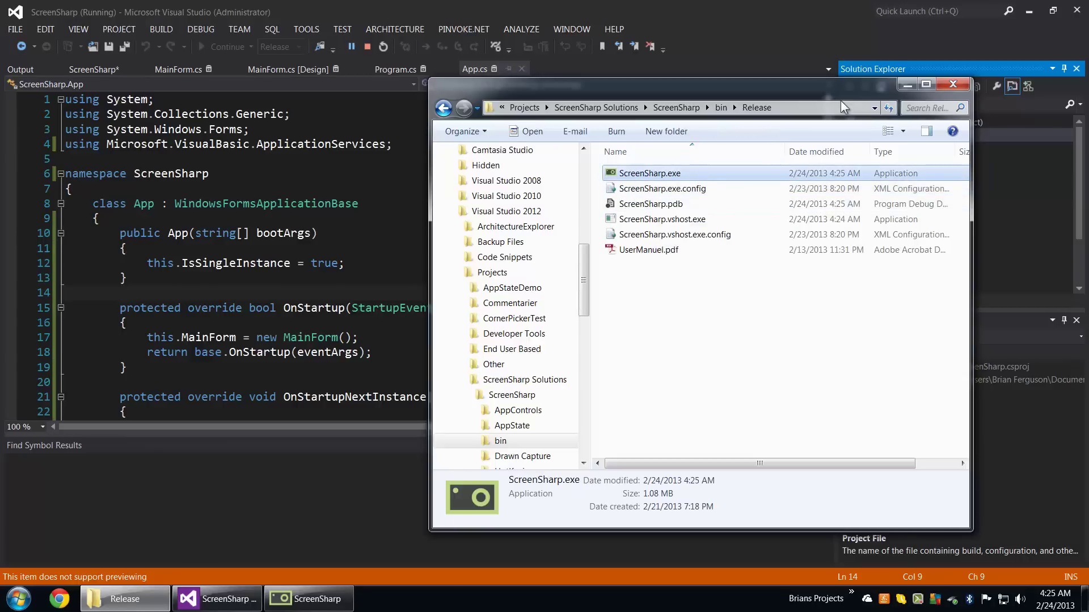
pyautogui.doubleClick(606, 174)
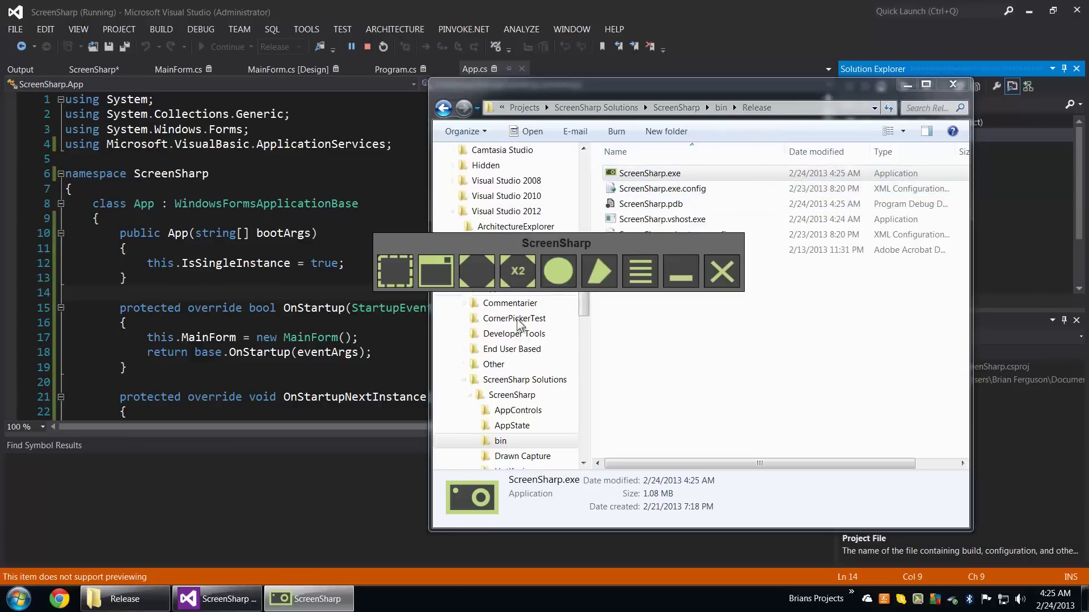
pyautogui.click(722, 271)
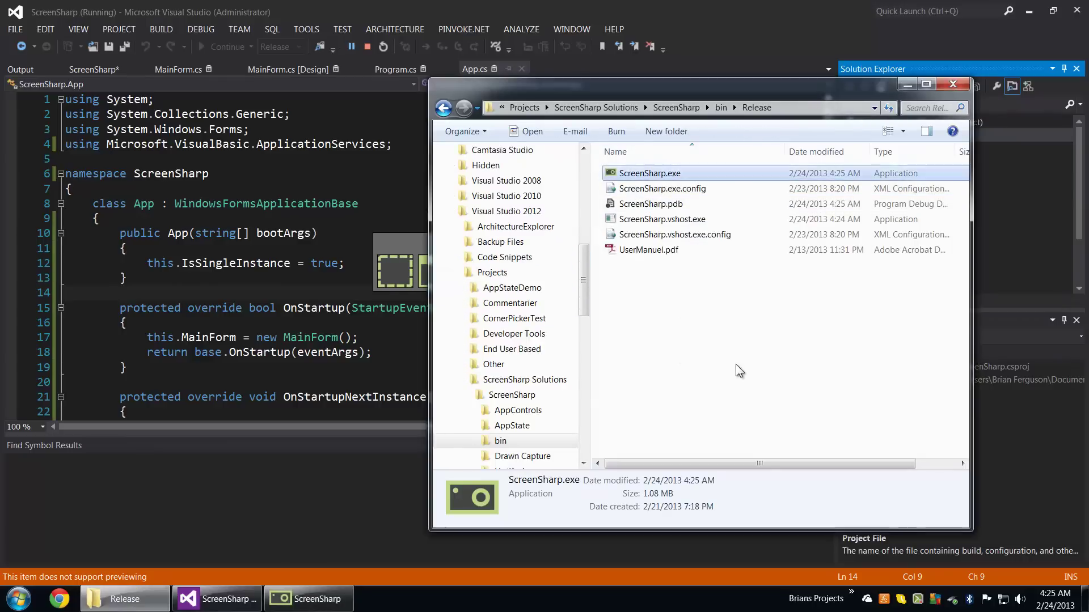
pyautogui.rightClick(670, 176)
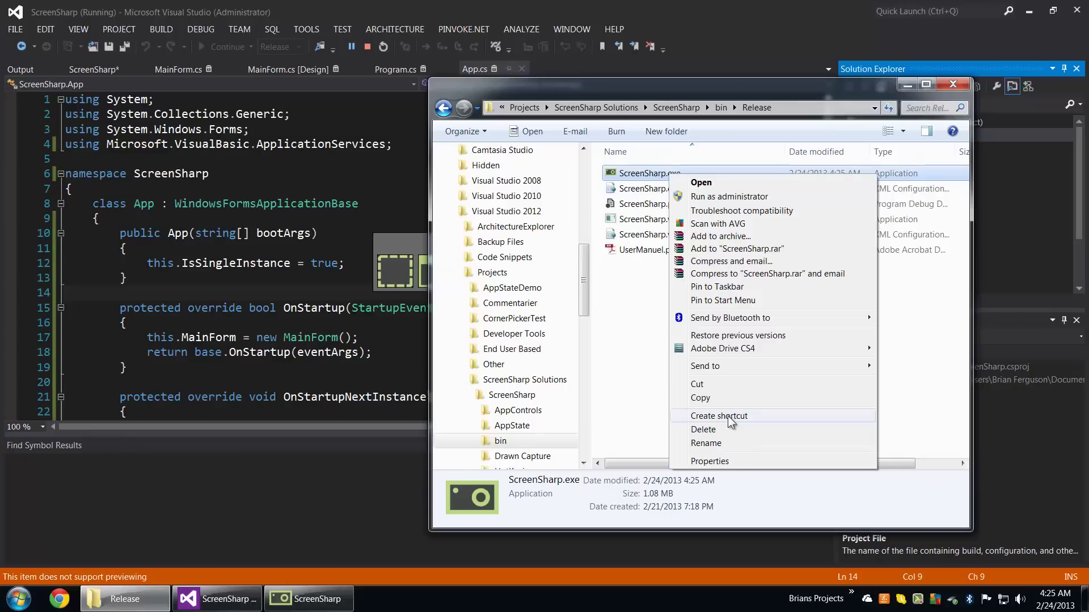
pyautogui.click(733, 415)
# Set the shortcut's target arguments to c:\bitmap.bmp -all and apply.
pyautogui.rightClick(675, 188)
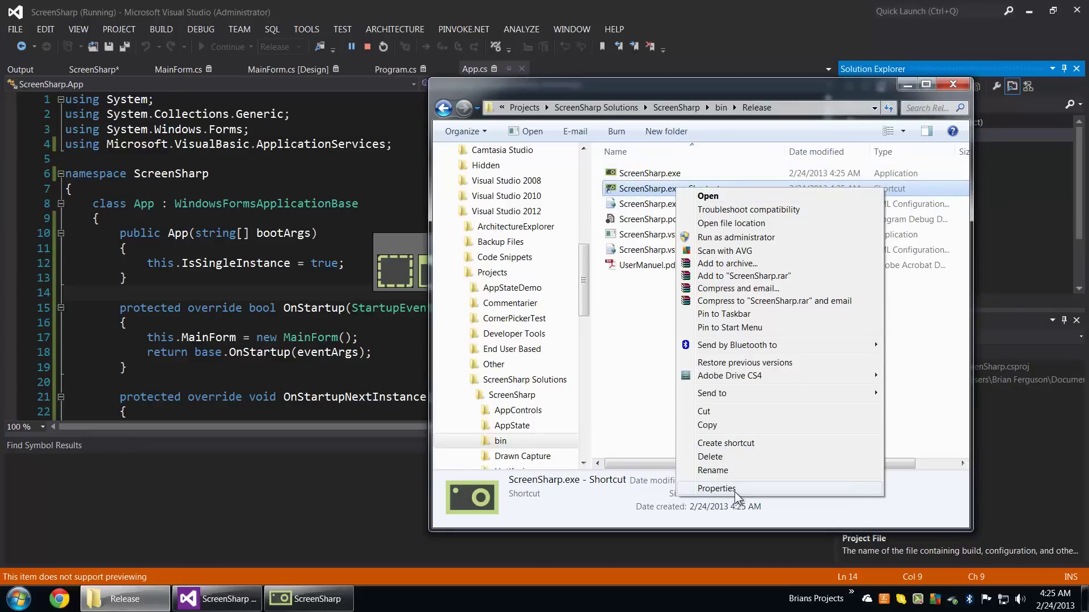
pyautogui.click(719, 489)
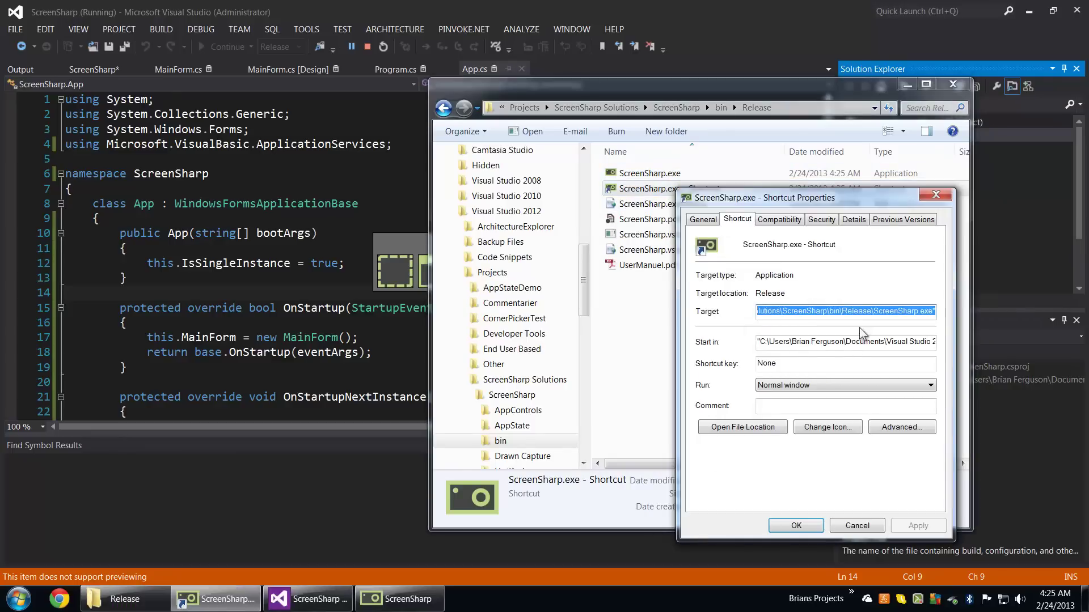
pyautogui.moveTo(873, 311); pyautogui.dragTo(948, 316)
pyautogui.click(937, 313)
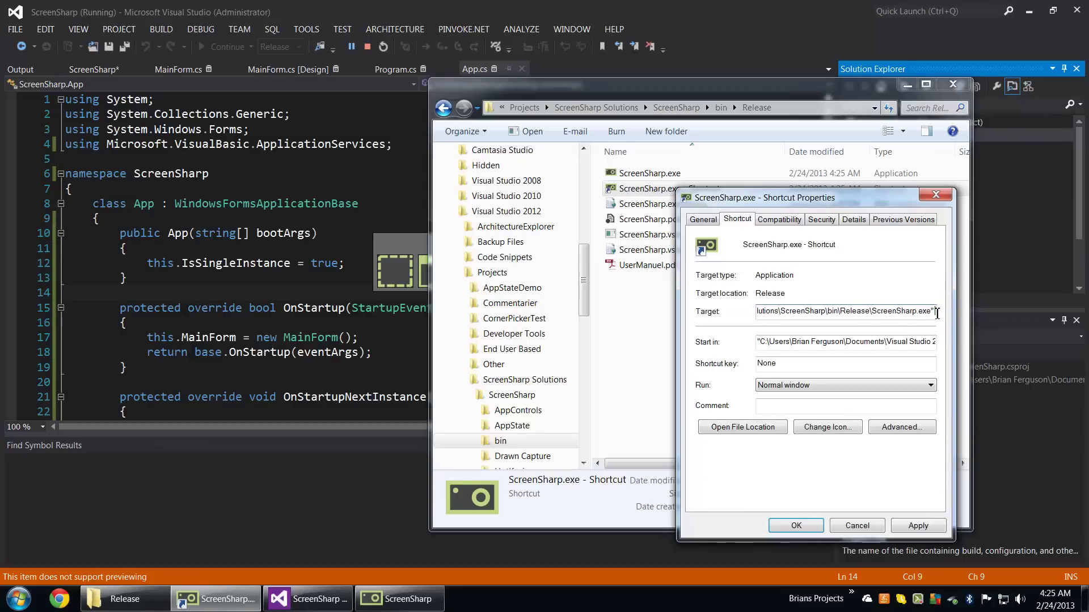
pyautogui.write('bitmap')
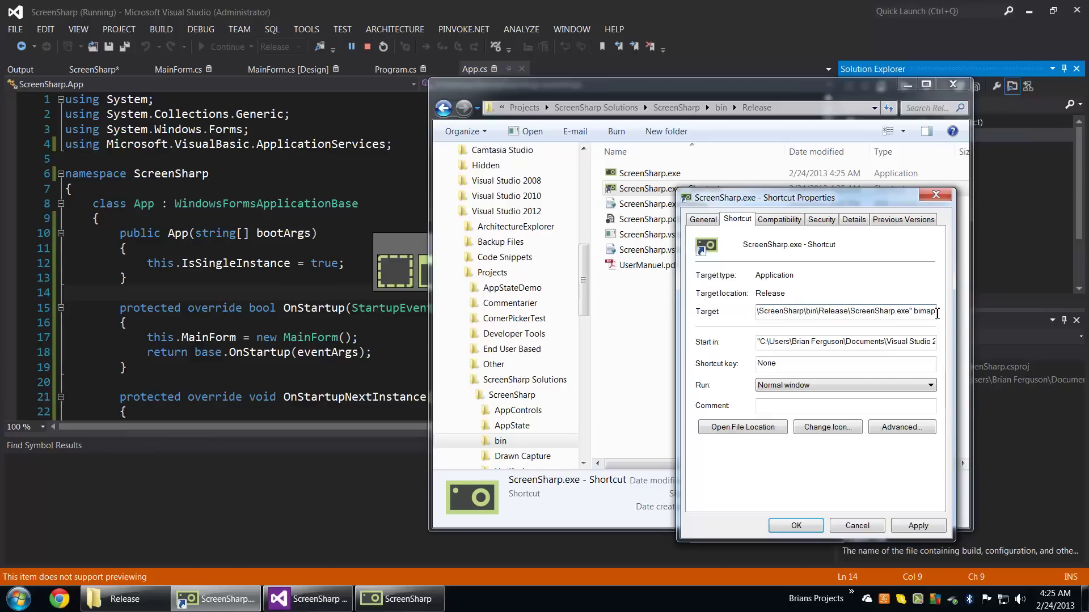
pyautogui.press('BackSpace')
pyautogui.press('BackSpace')
pyautogui.press('BackSpace')
pyautogui.write('c:\\\\')
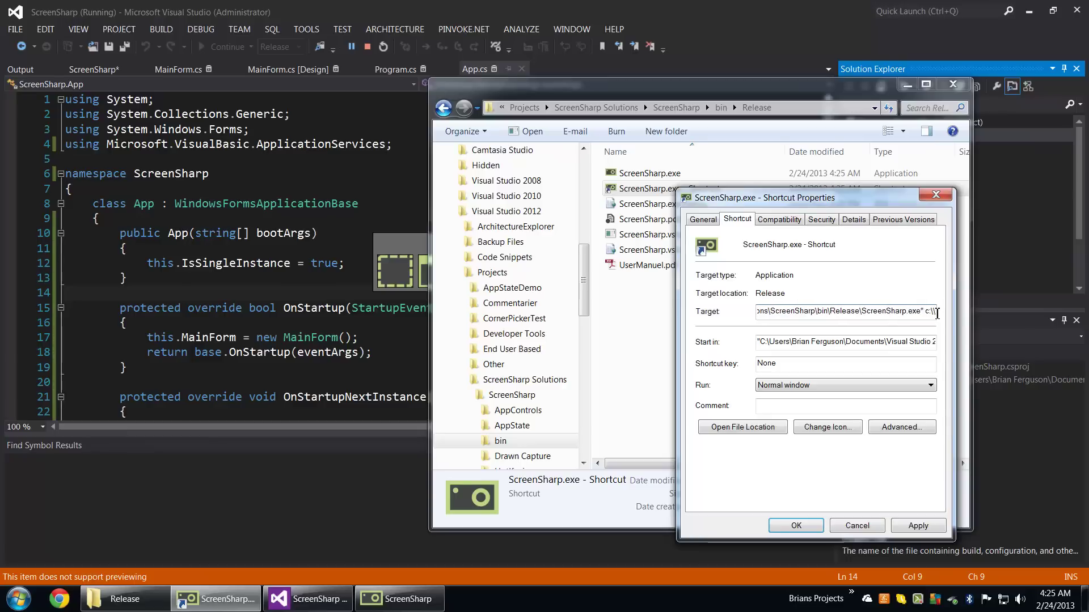
pyautogui.write('bitmap')
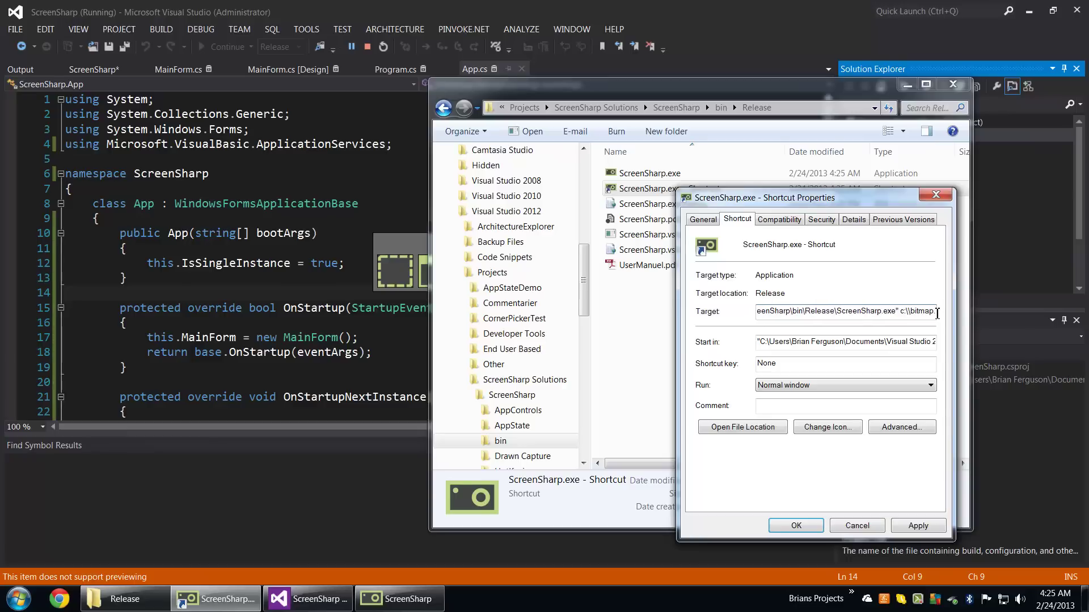
pyautogui.write('.bmp')
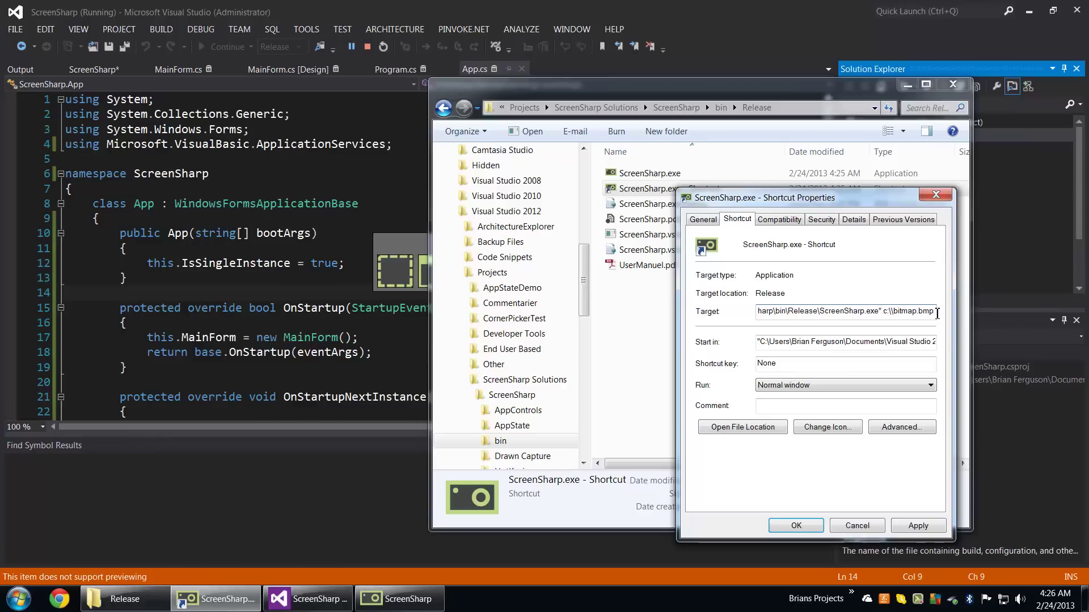
pyautogui.write(' -all')
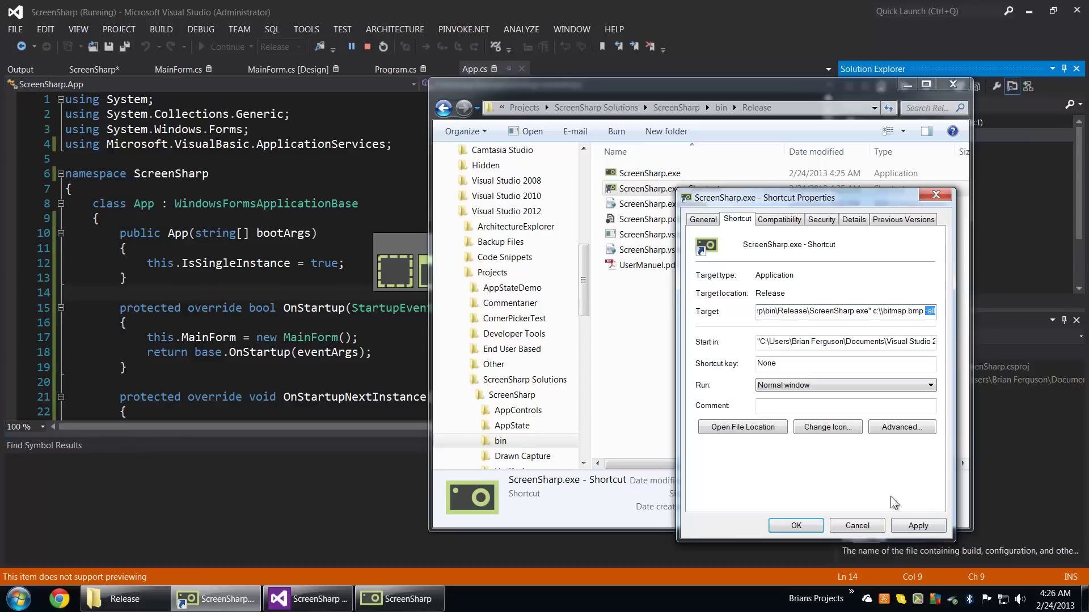
pyautogui.click(918, 527)
# Reopen the ScreenSharp project's Release folder in Explorer and select the ScreenSharp shortcut.
pyautogui.click(797, 526)
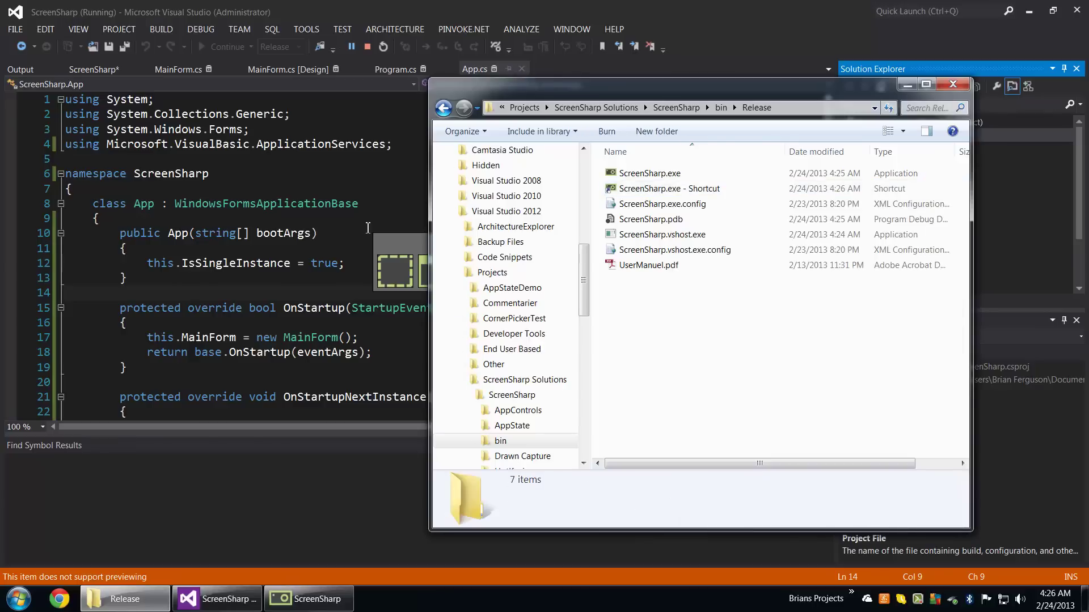
pyautogui.click(952, 85)
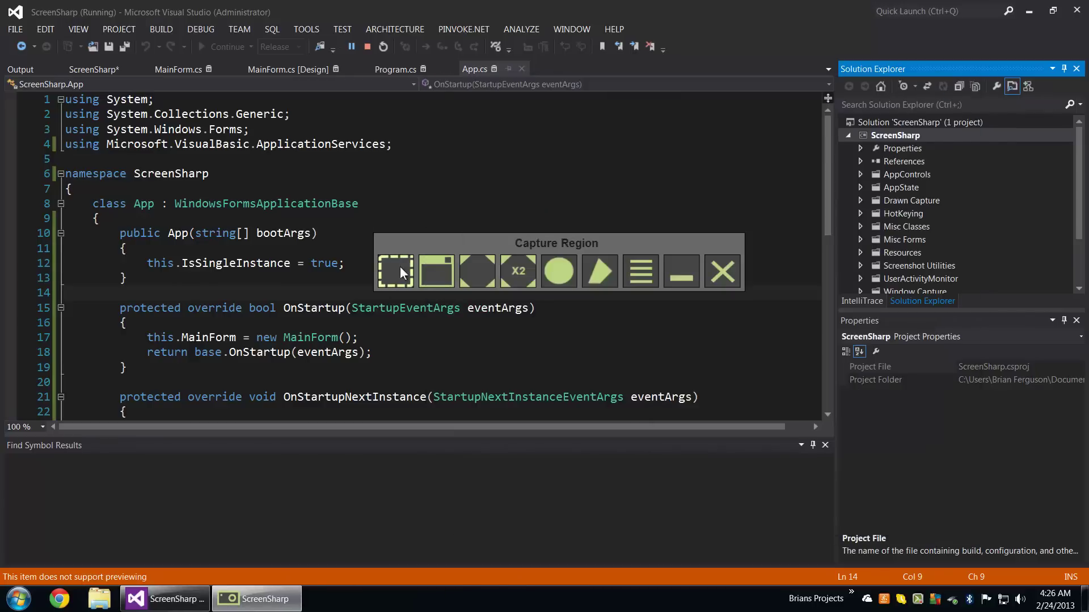
pyautogui.click(1030, 11)
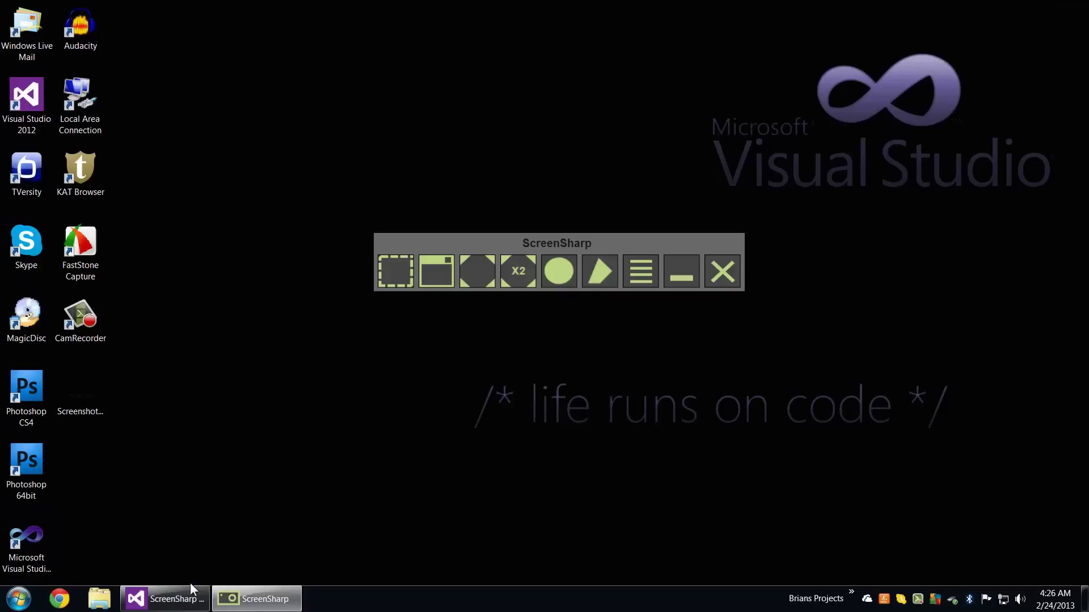
pyautogui.click(166, 598)
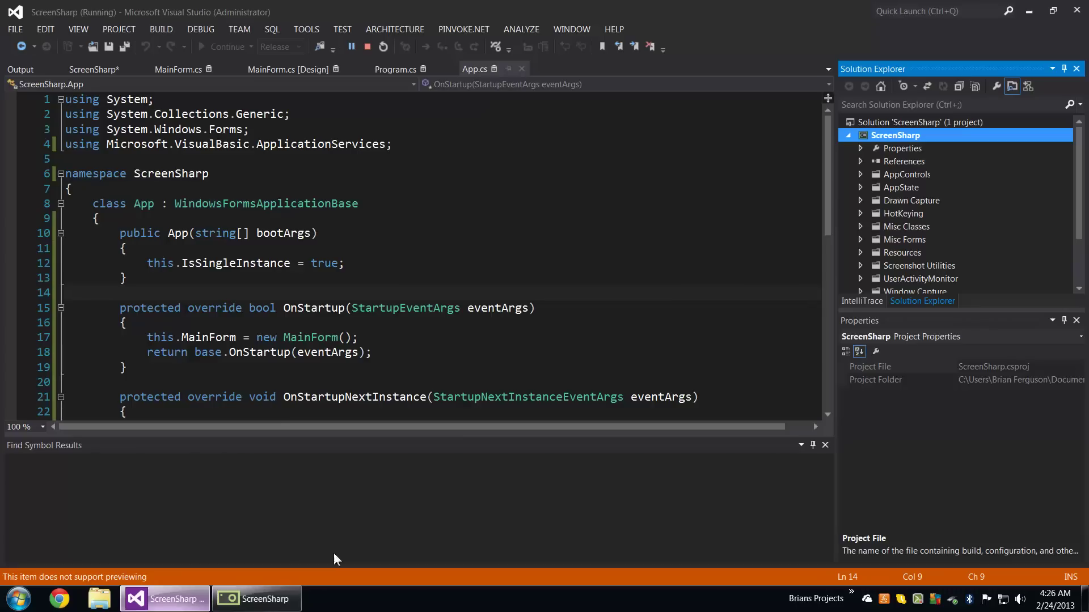
pyautogui.rightClick(935, 136)
pyautogui.click(790, 467)
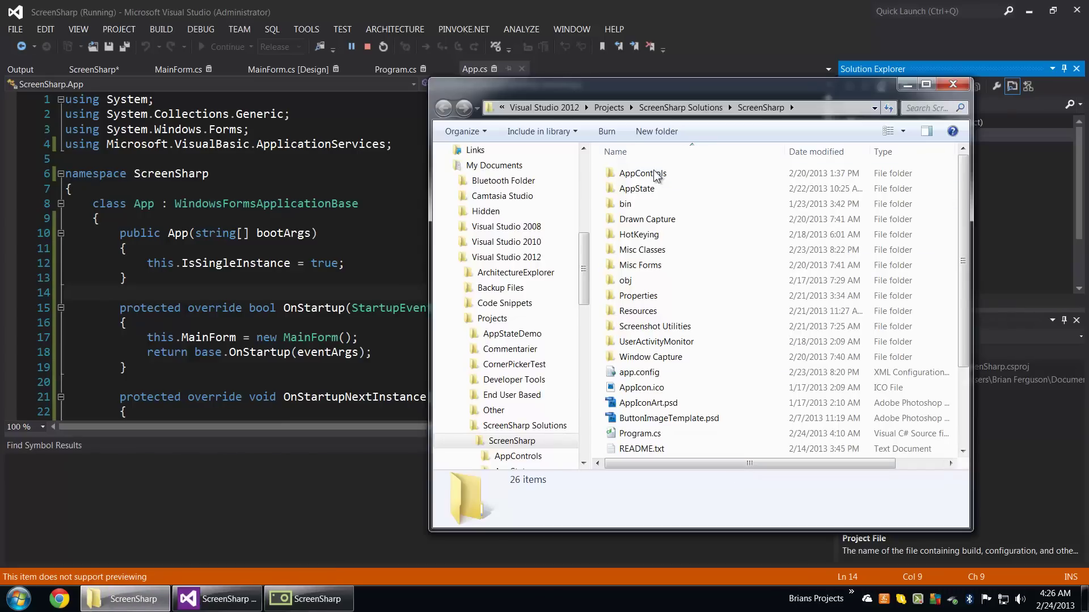
pyautogui.doubleClick(634, 204)
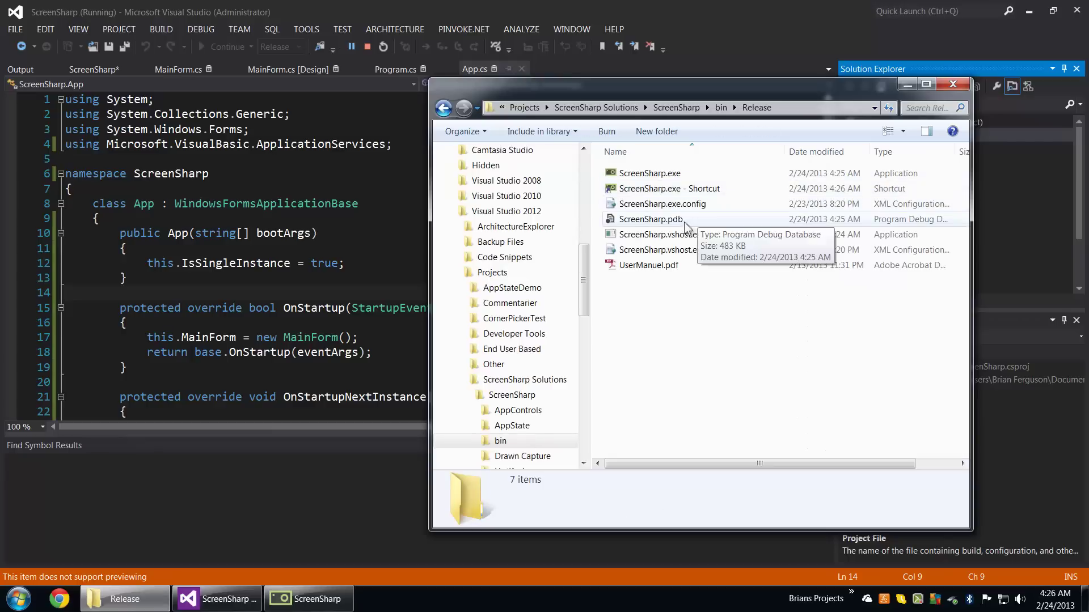
pyautogui.click(722, 191)
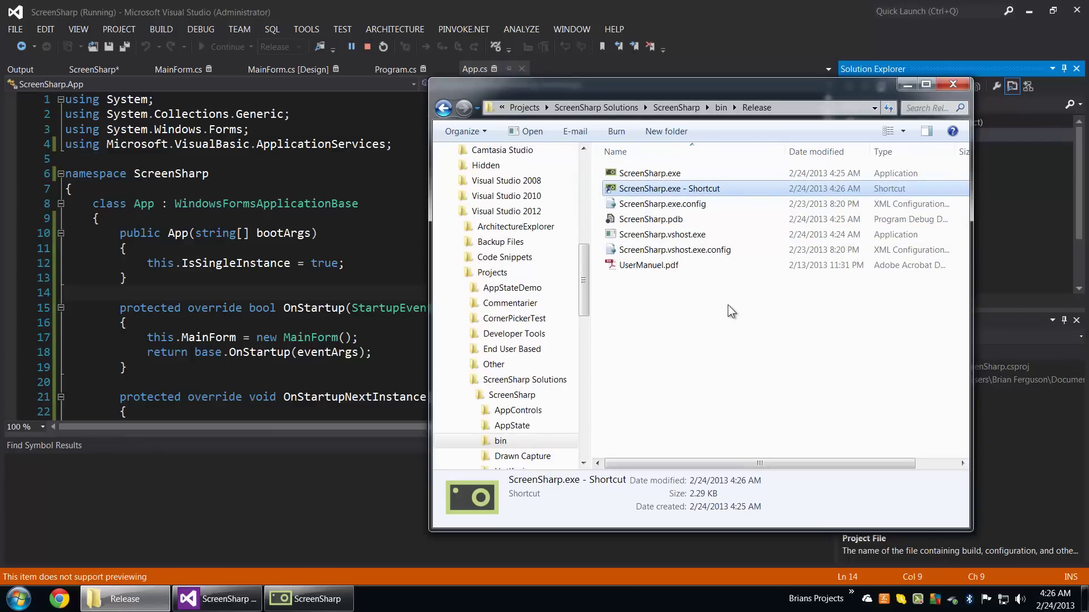
# Browse Computer > Local Disk (C:) and view the newly captured bitmap.bmp image.
pyautogui.click(19, 599)
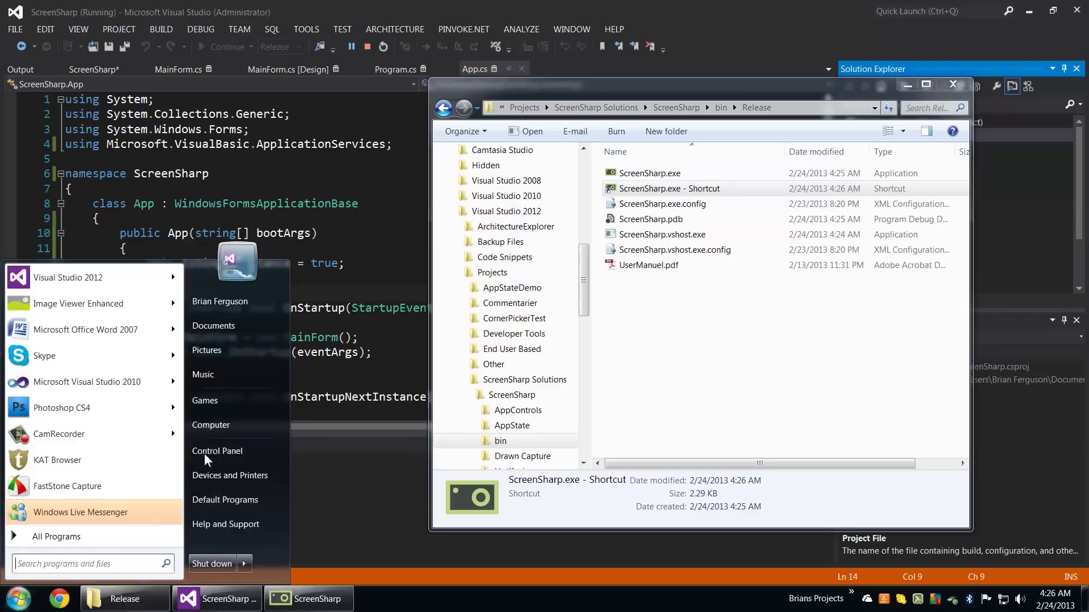
pyautogui.click(215, 423)
pyautogui.doubleClick(721, 206)
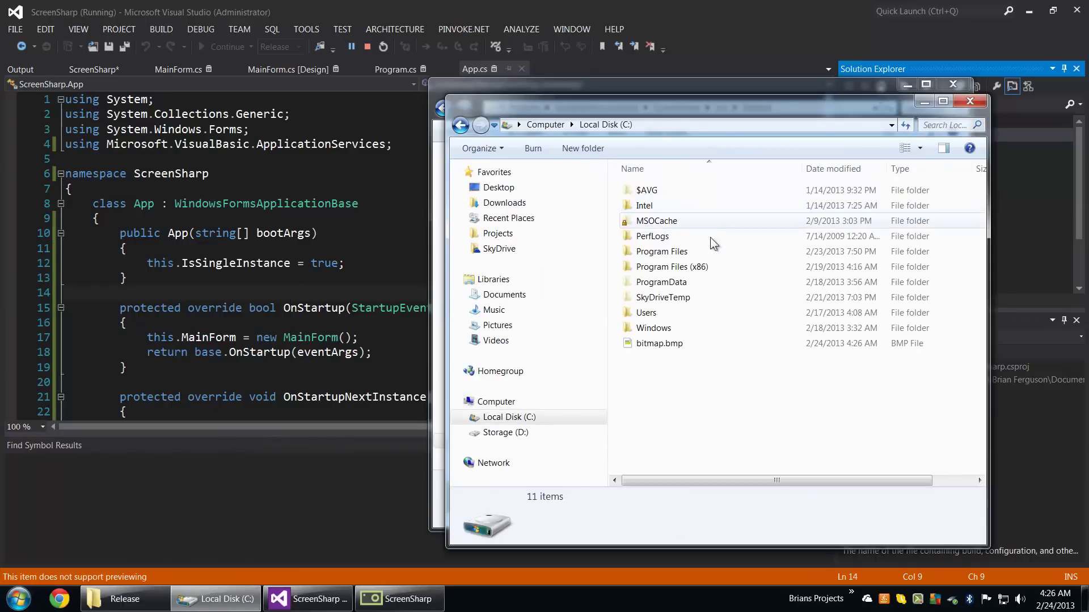
pyautogui.doubleClick(672, 343)
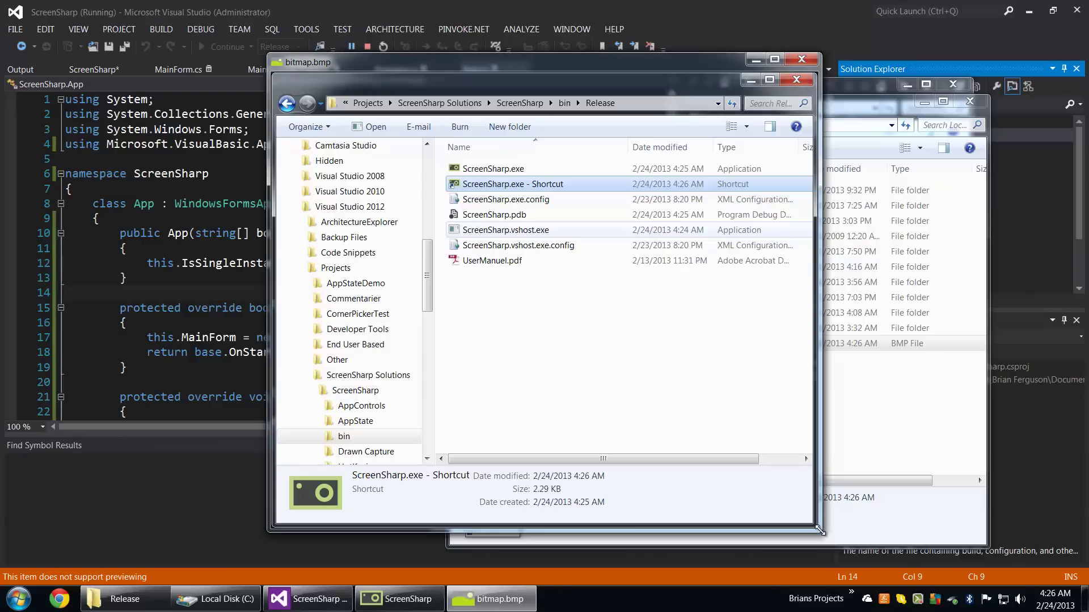
# Minimize the image viewer and rearrange the Visual Studio and C: drive windows.
pyautogui.click(753, 59)
pyautogui.moveTo(783, 16); pyautogui.dragTo(360, 64)
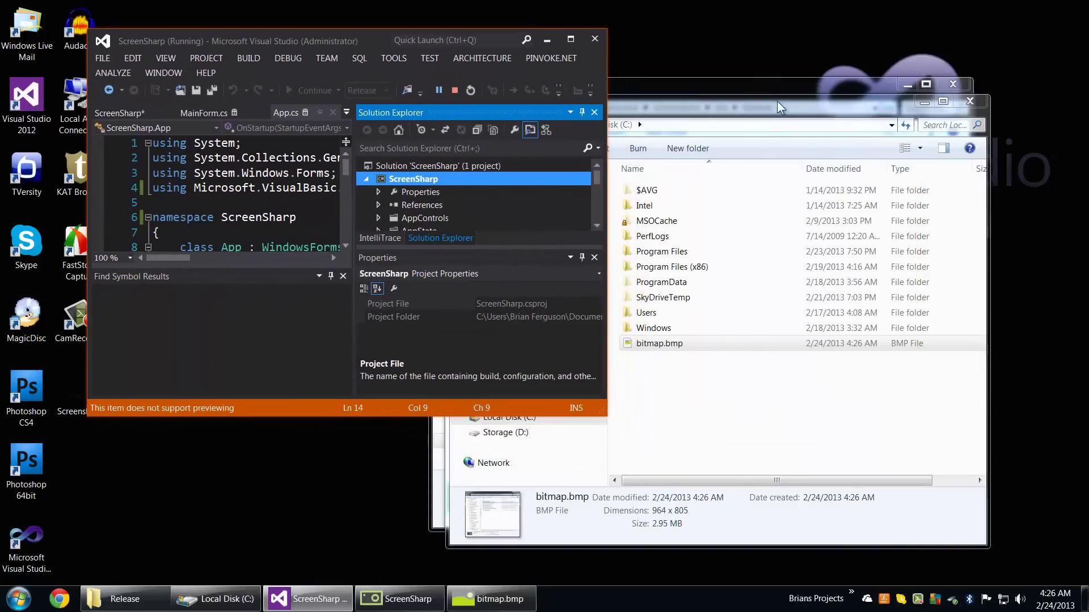
pyautogui.moveTo(816, 103)
pyautogui.mouseDown()
pyautogui.moveTo(906, 164)
pyautogui.moveTo(788, 77)
pyautogui.mouseUp()
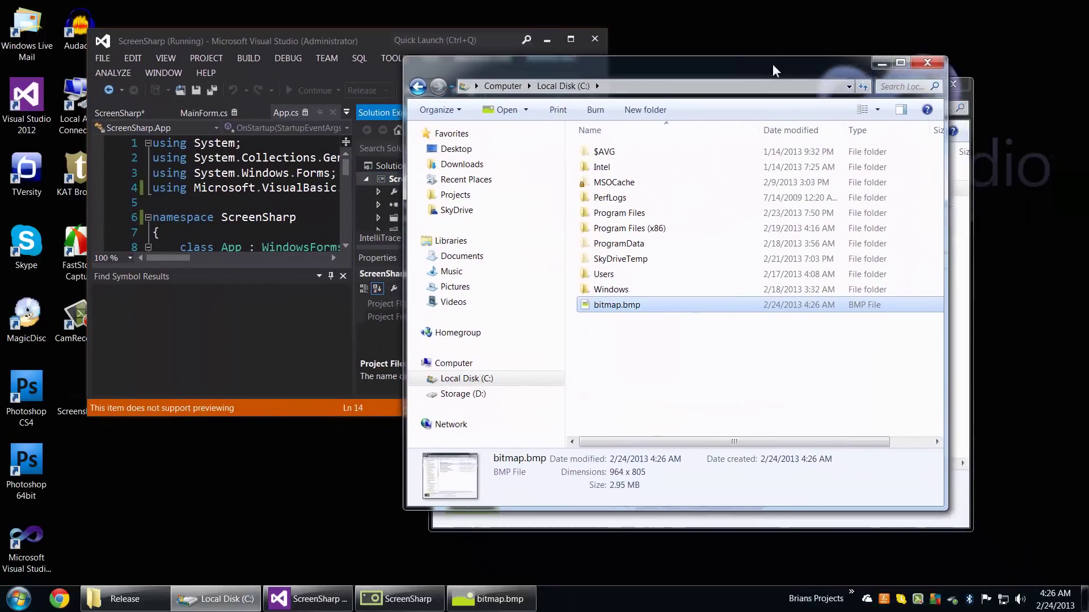
pyautogui.moveTo(772, 65); pyautogui.dragTo(766, 65)
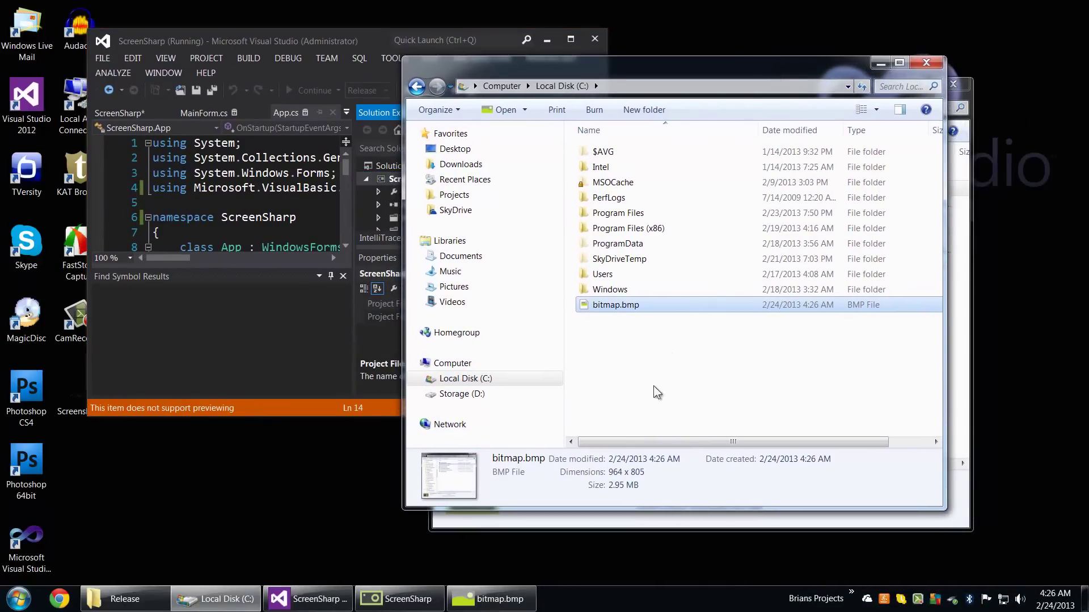
# Launch the ScreenSharp shortcut from Release twice, dismissing the GDI+ error each time.
pyautogui.click(925, 63)
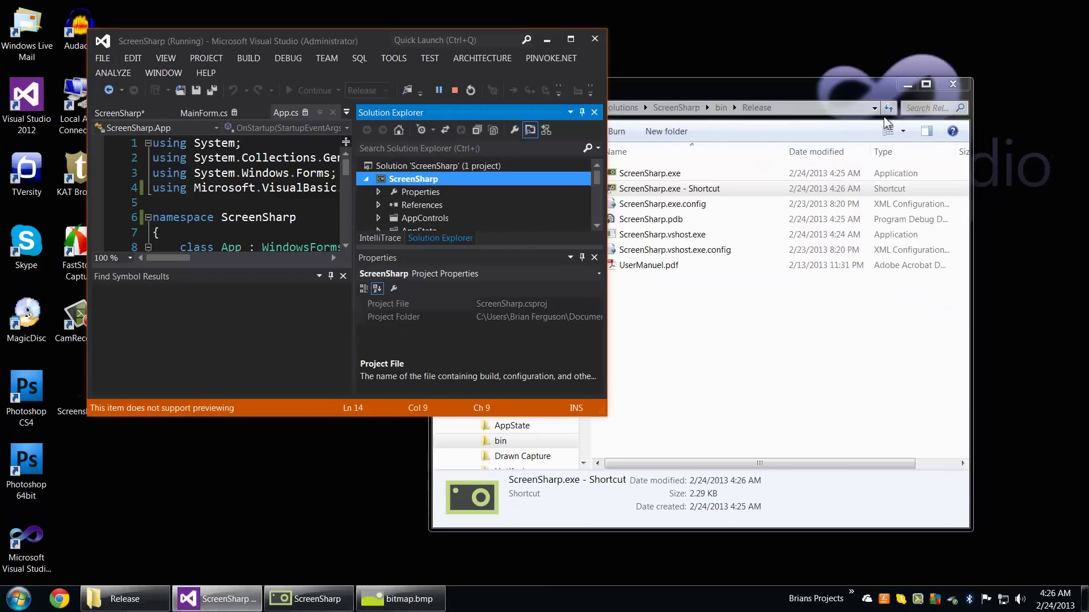
pyautogui.click(858, 187)
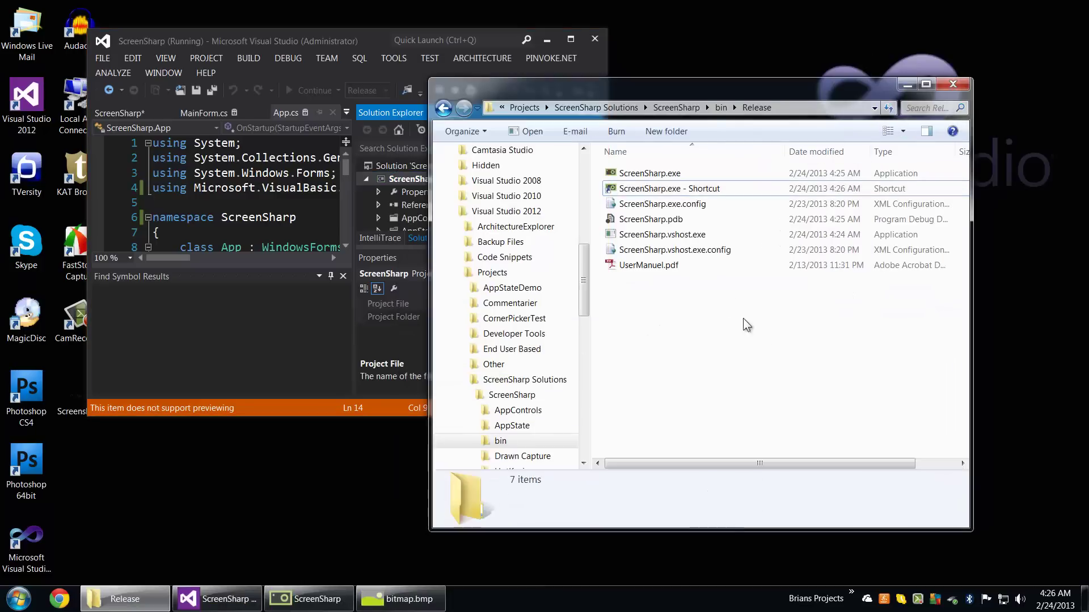
pyautogui.moveTo(669, 188)
pyautogui.doubleClick(687, 188)
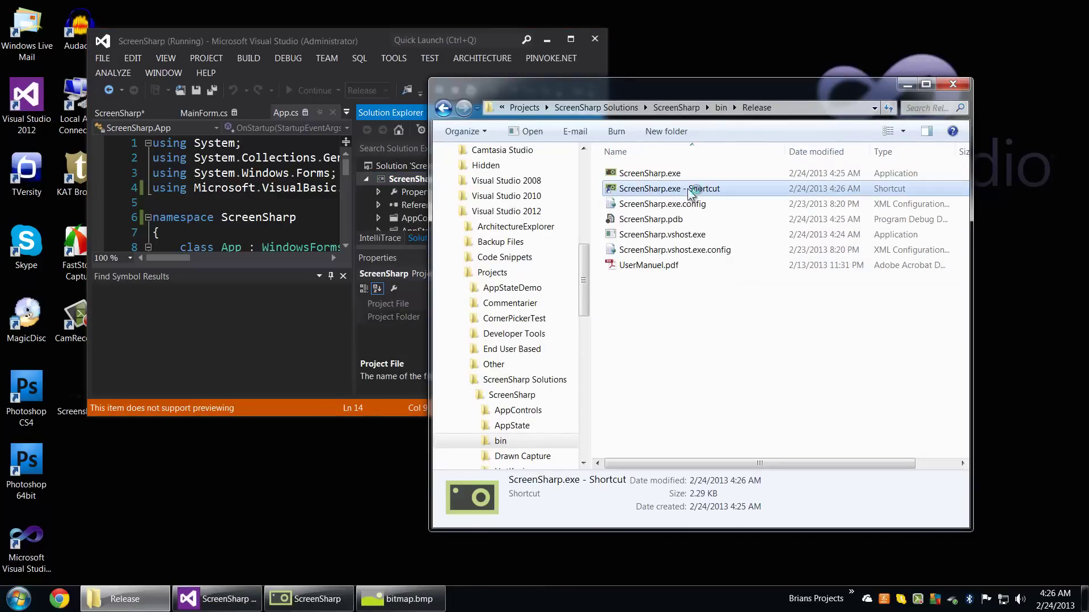
pyautogui.click(617, 350)
pyautogui.click(723, 341)
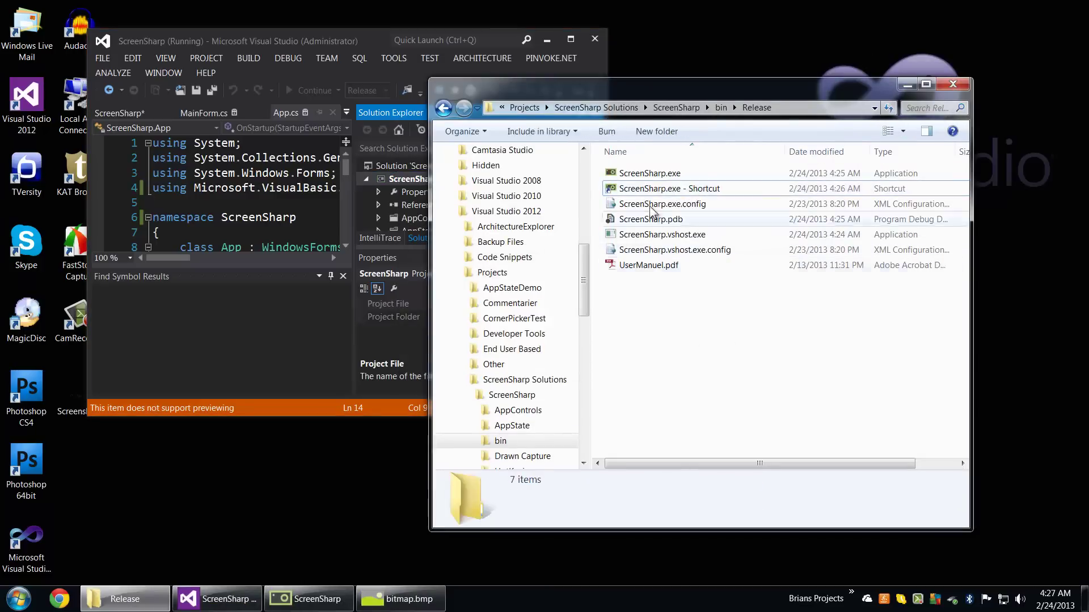
pyautogui.doubleClick(656, 194)
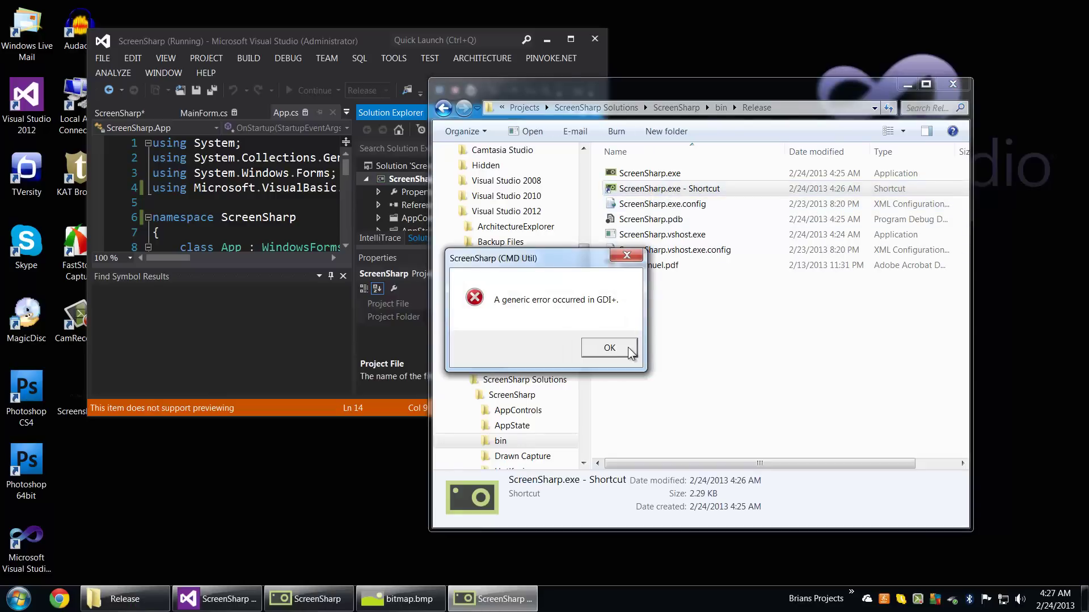
pyautogui.click(617, 349)
pyautogui.click(794, 333)
# Maximize the Release window, relaunch the shortcut, dismiss the GDI+ error and exit the capture toolbar.
pyautogui.moveTo(599, 93)
pyautogui.mouseDown()
pyautogui.moveTo(506, 87)
pyautogui.moveTo(582, 72)
pyautogui.mouseUp()
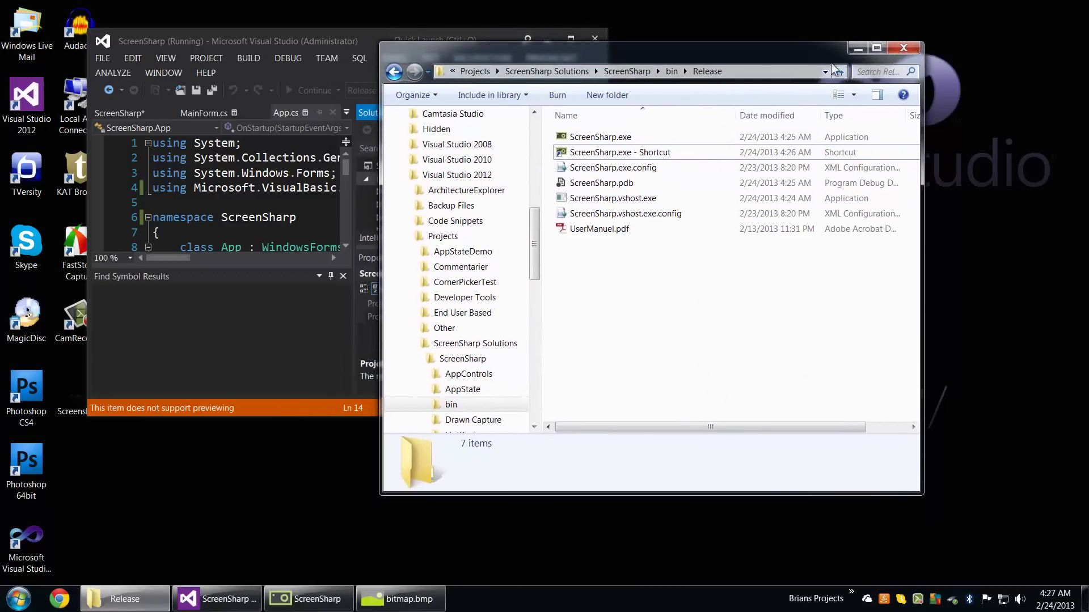
pyautogui.click(876, 48)
pyautogui.doubleClick(311, 106)
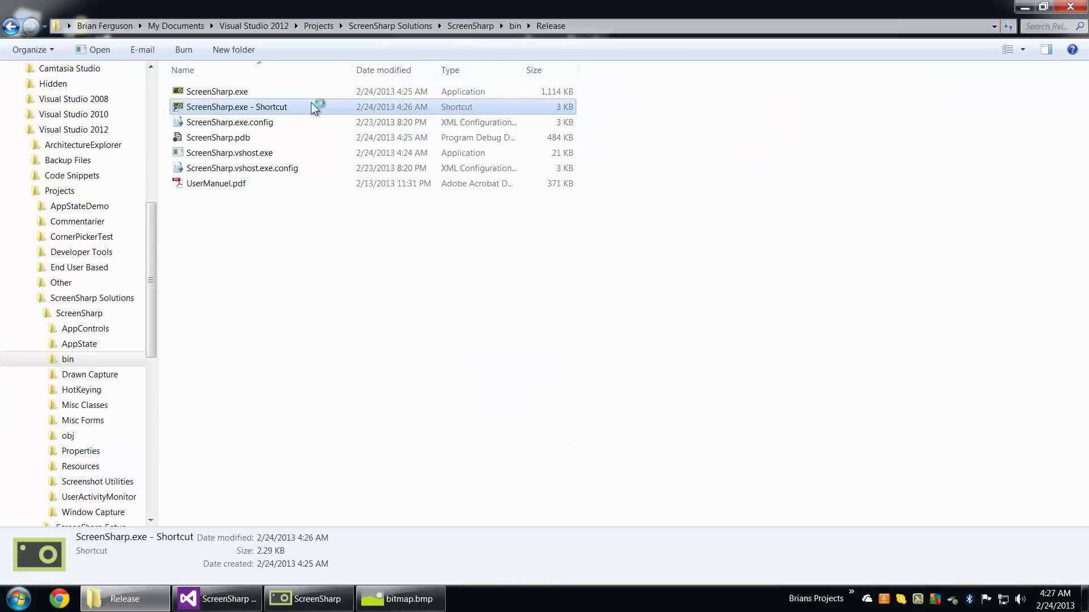
pyautogui.click(608, 346)
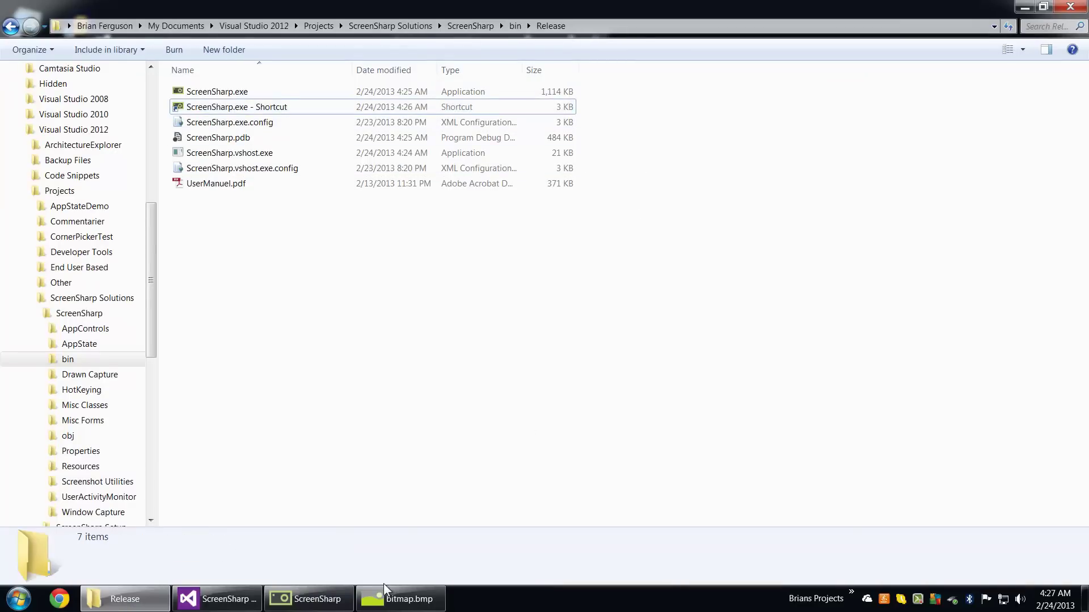
pyautogui.click(720, 271)
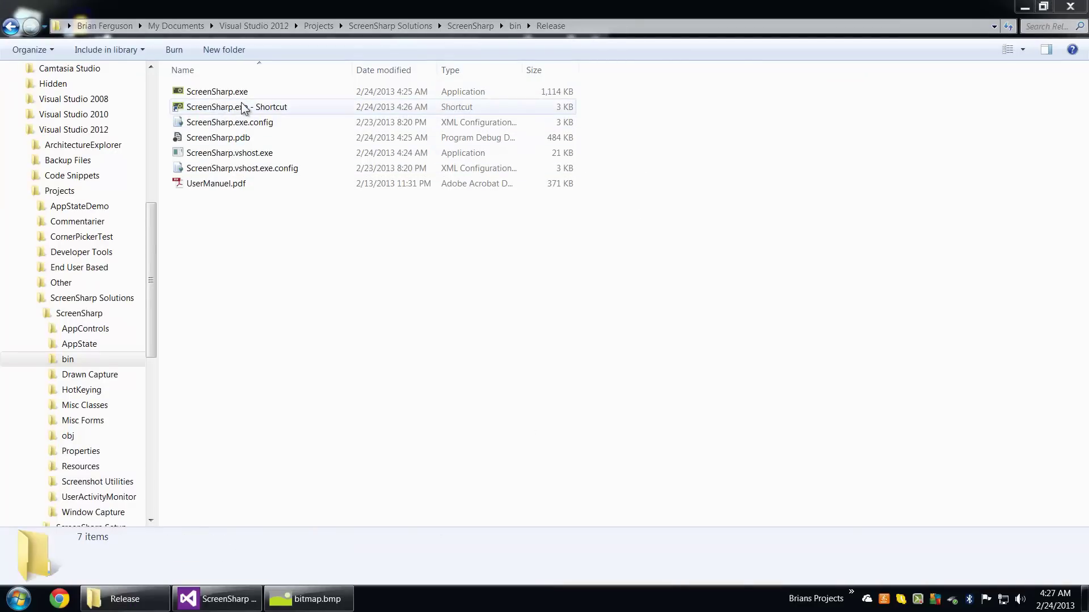
pyautogui.click(243, 106)
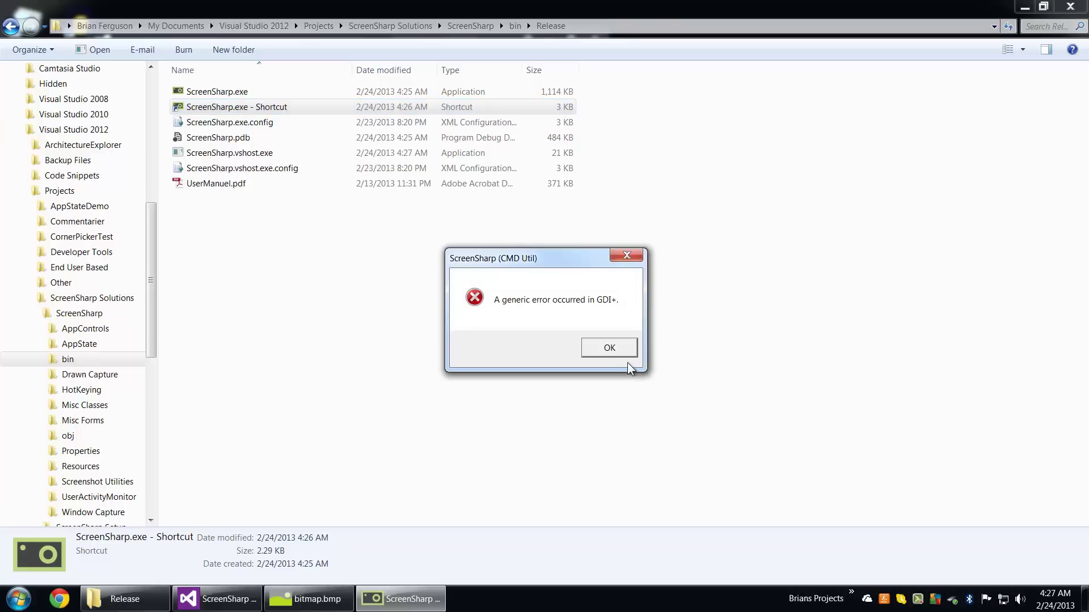
pyautogui.click(609, 347)
# Close the bitmap.bmp viewer with Alt+F4 and restore the Explorer window to the right.
pyautogui.click(343, 602)
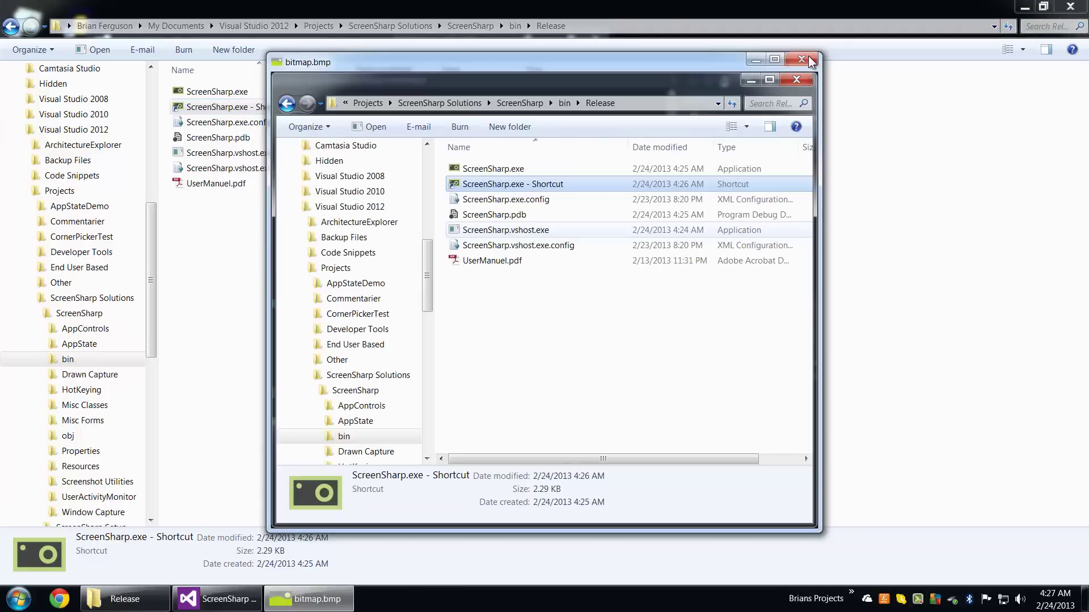
pyautogui.hotkey('alt', 'F4')
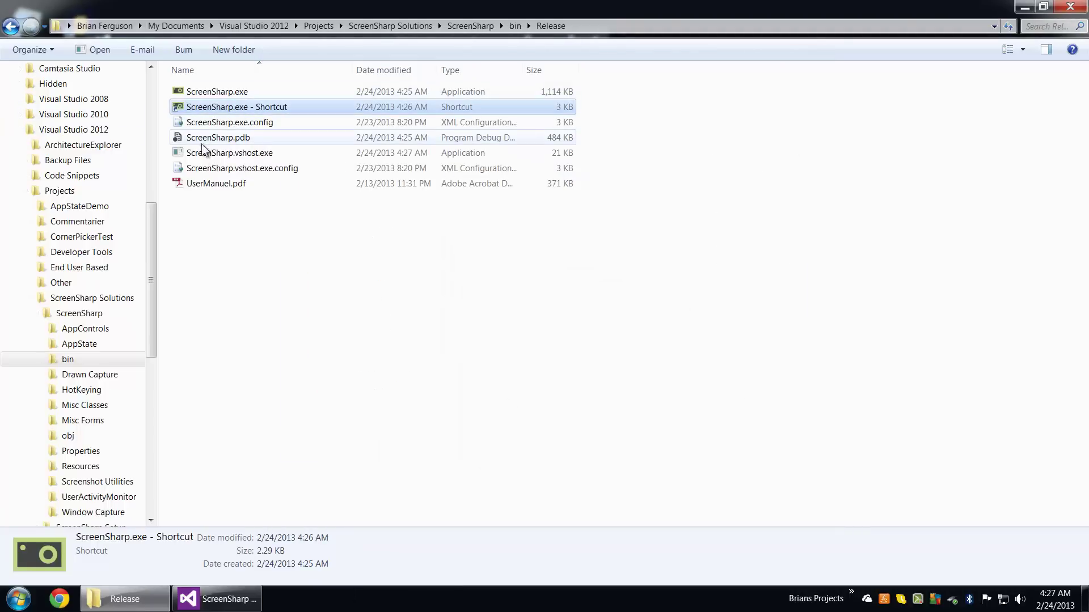
pyautogui.moveTo(565, 8)
pyautogui.mouseDown()
pyautogui.moveTo(741, 19)
pyautogui.moveTo(834, 102)
pyautogui.moveTo(757, 113)
pyautogui.mouseUp()
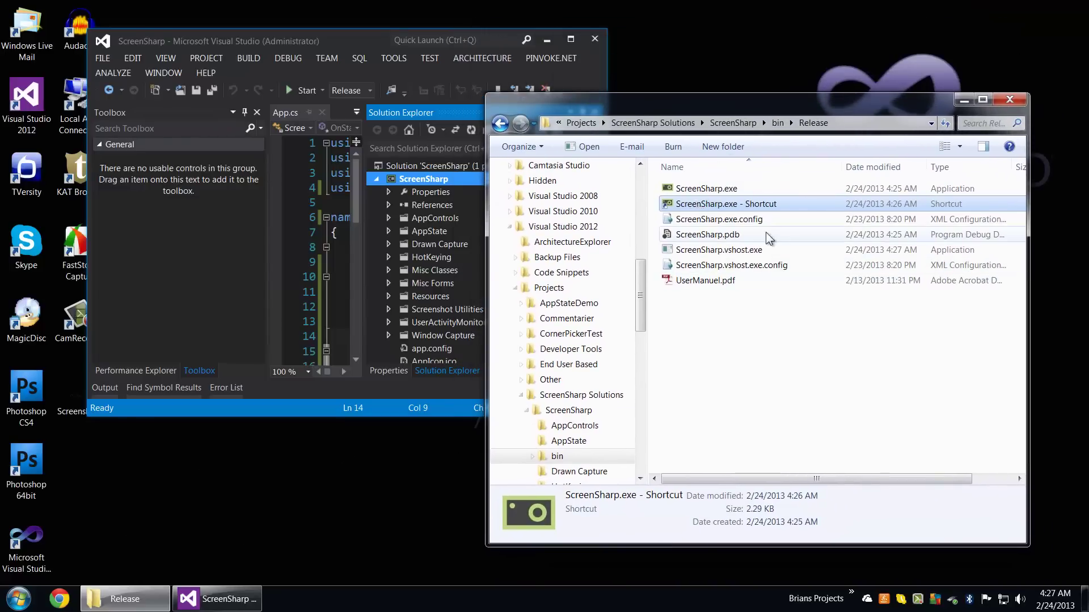
# Open bitmap.bmp from Computer > Local Disk (C:), move the viewer around for a look, then close it.
pyautogui.click(18, 599)
pyautogui.click(222, 426)
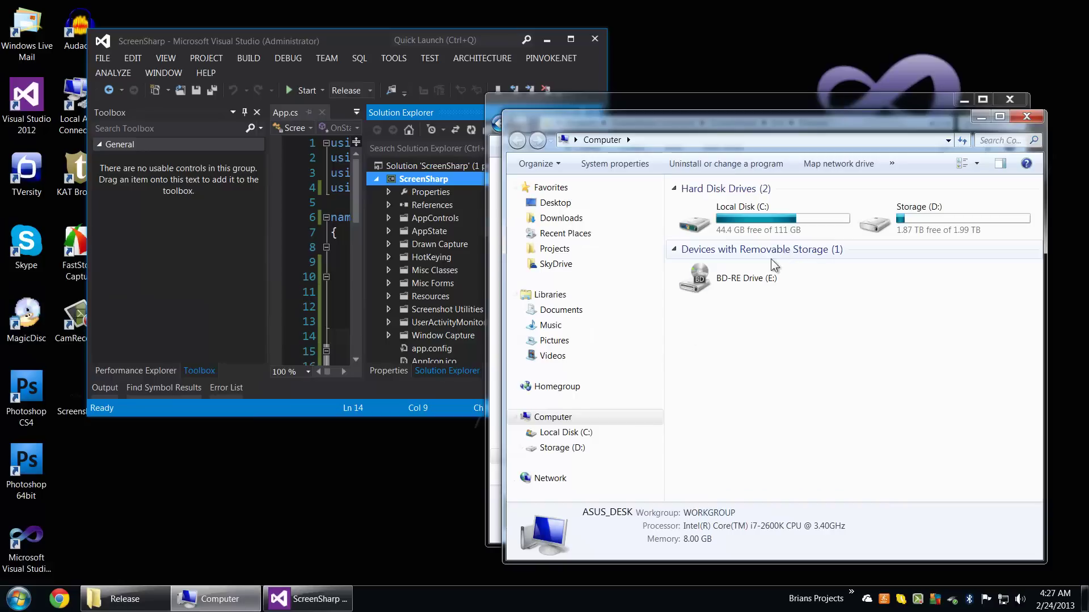
pyautogui.doubleClick(806, 212)
pyautogui.doubleClick(728, 358)
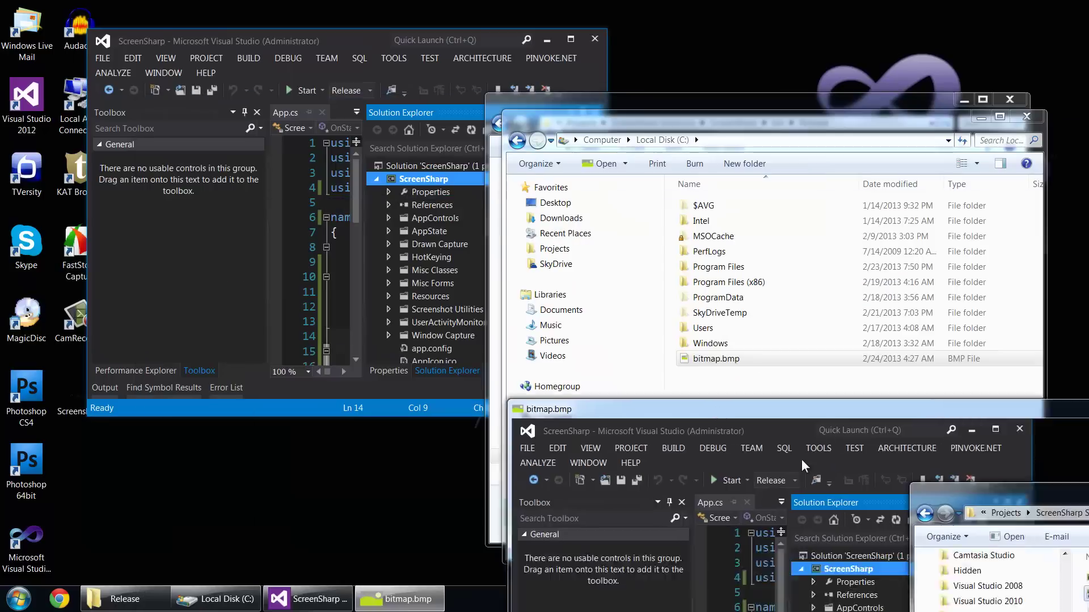
pyautogui.moveTo(279, 36)
pyautogui.mouseDown()
pyautogui.moveTo(708, 408)
pyautogui.moveTo(824, 584)
pyautogui.moveTo(357, 11)
pyautogui.moveTo(328, 410)
pyautogui.moveTo(445, 488)
pyautogui.mouseUp()
pyautogui.hotkey('alt', 'F4')
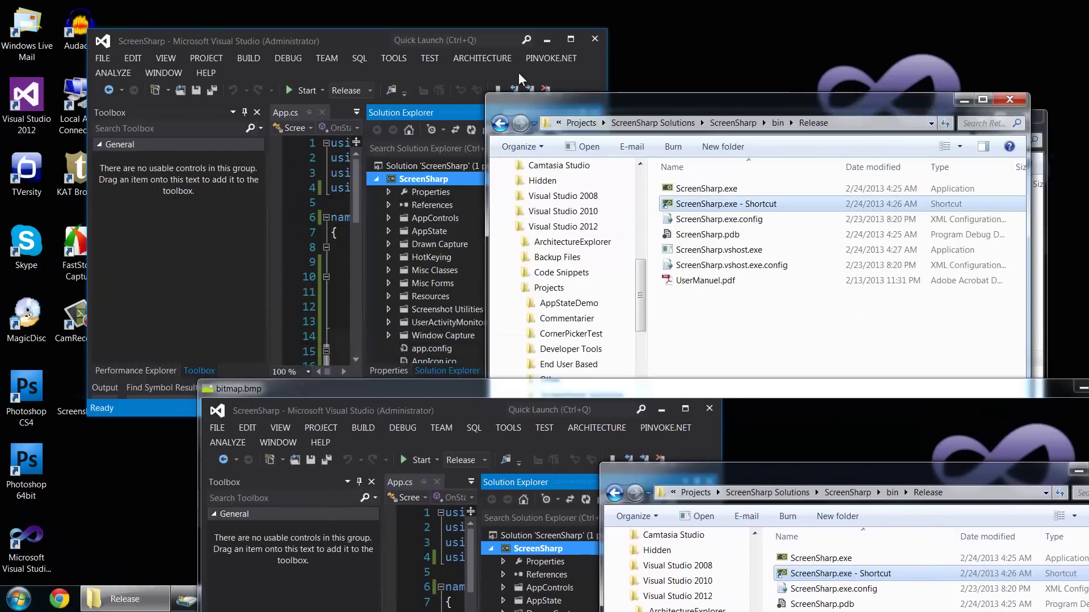
pyautogui.click(333, 44)
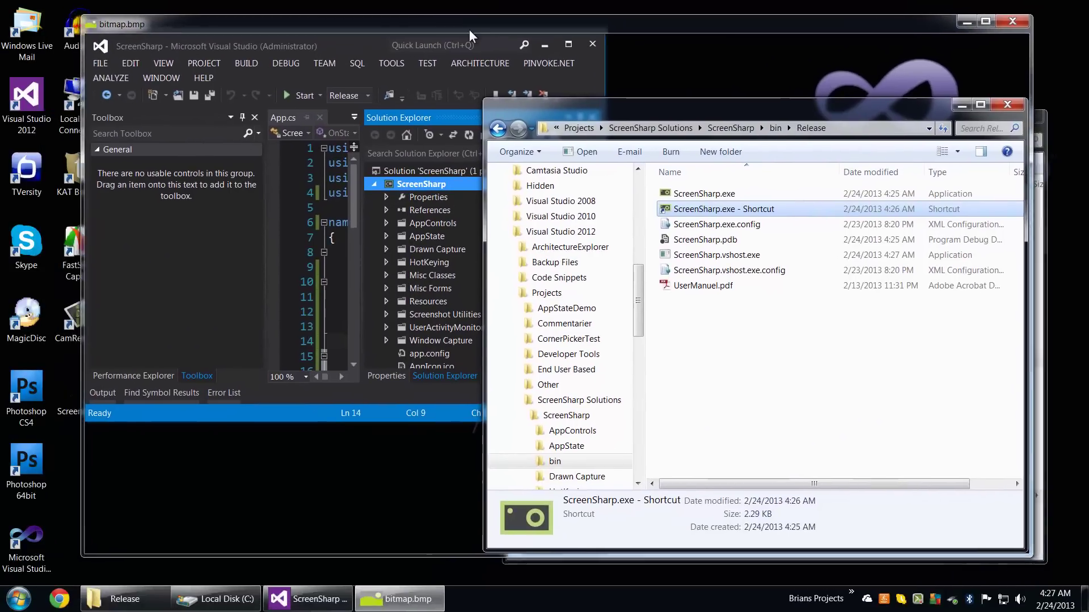
pyautogui.moveTo(600, 387); pyautogui.dragTo(464, 32)
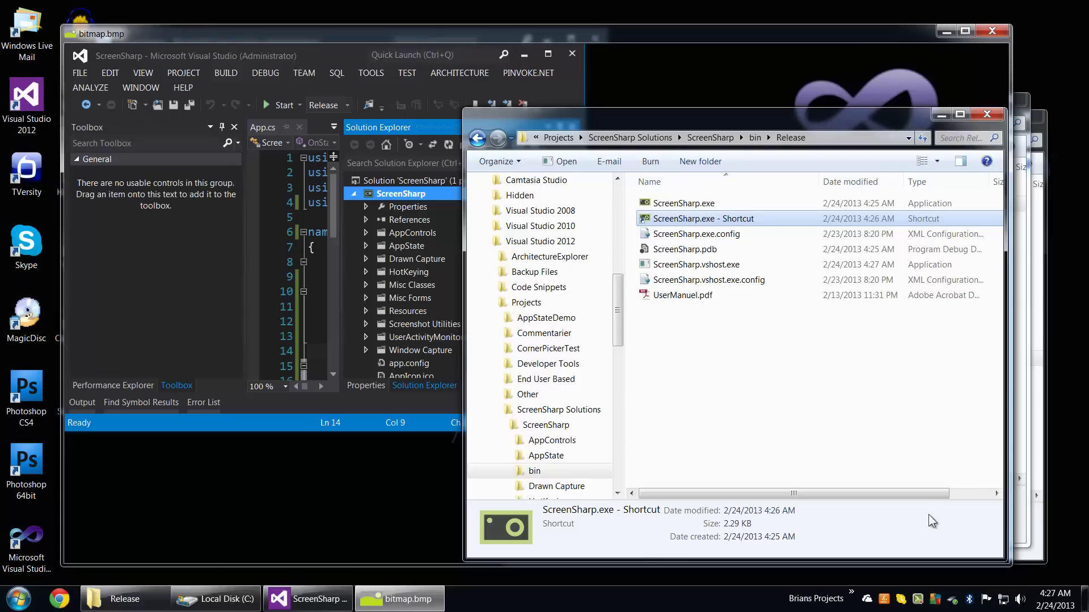
pyautogui.click(978, 37)
# Check ScreenSharp.exe and UserManuel.pdf details in Release, then close the Release folder window.
pyautogui.click(759, 363)
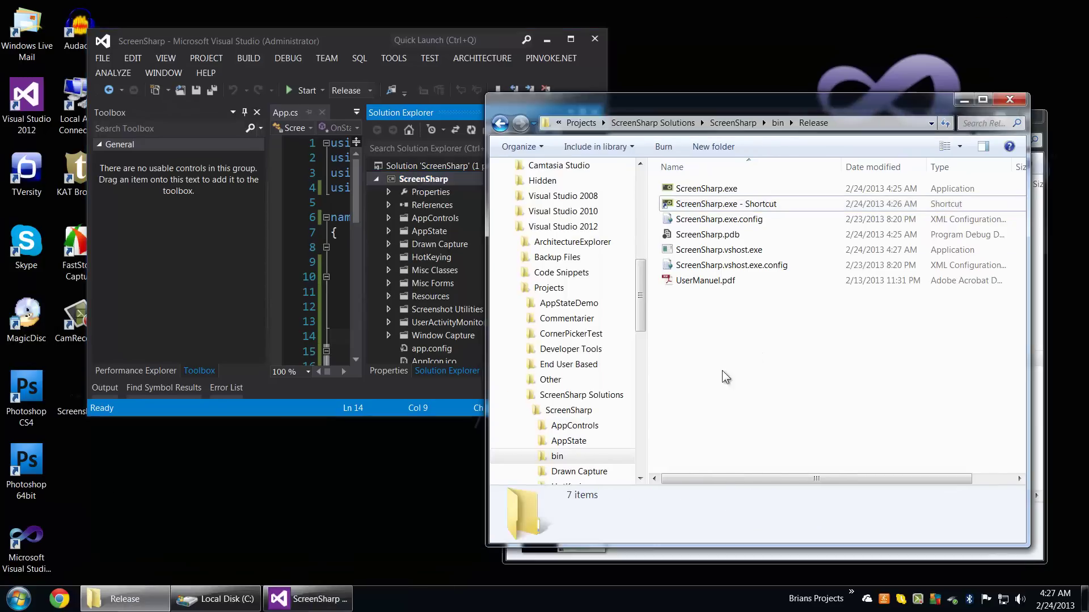
pyautogui.click(714, 192)
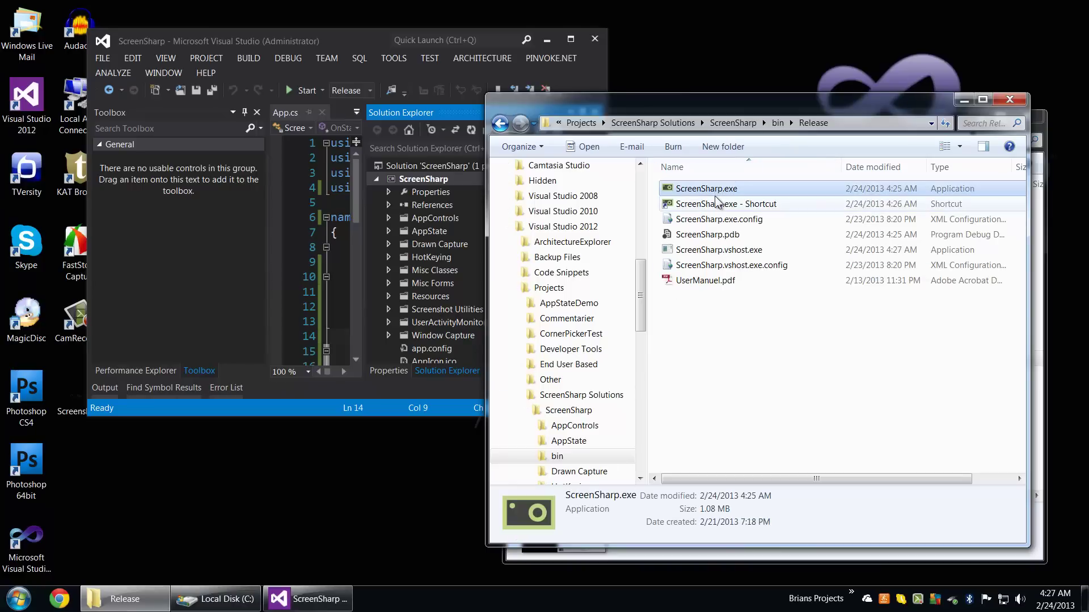
pyautogui.click(780, 359)
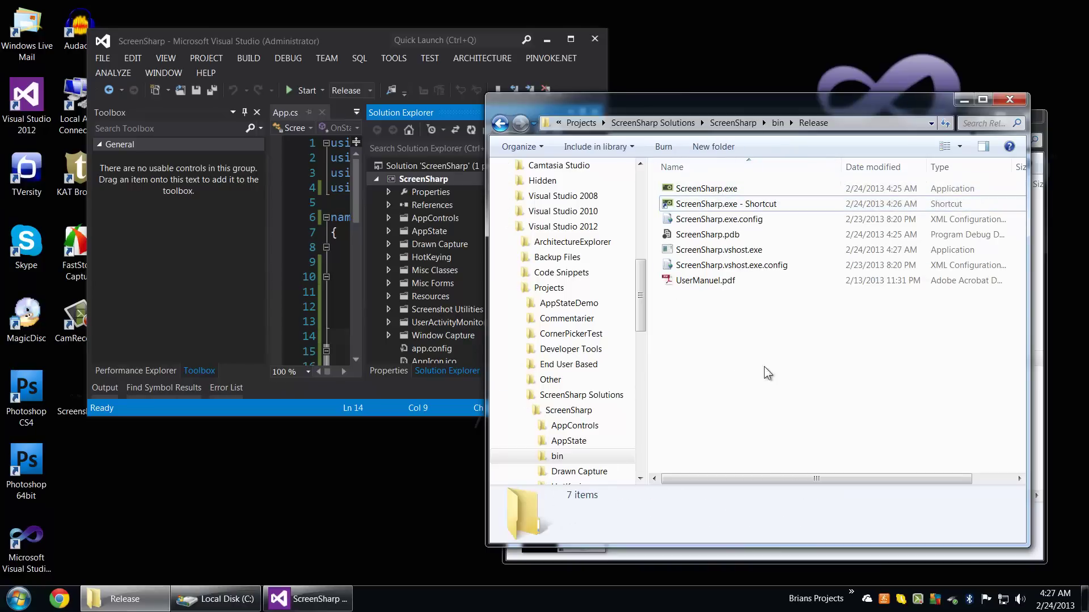
pyautogui.click(732, 281)
pyautogui.click(738, 313)
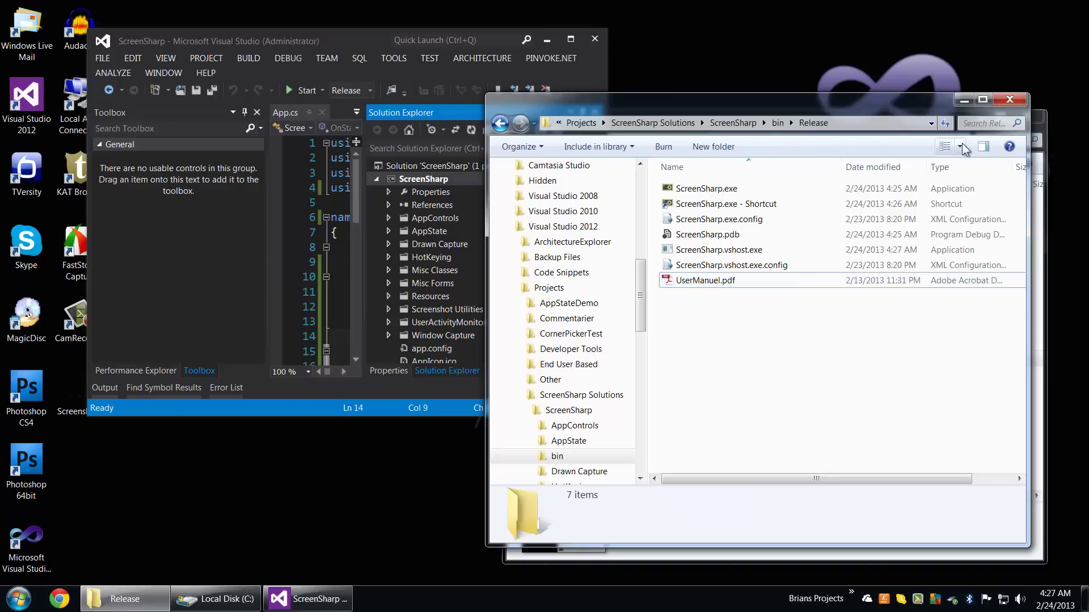
pyautogui.click(1010, 102)
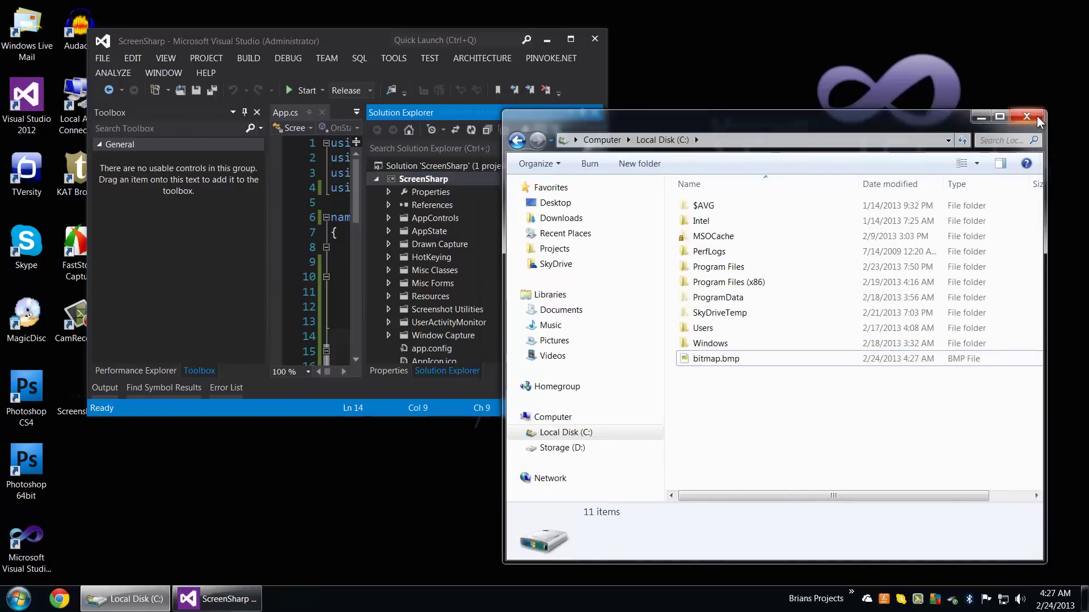
# Close the Local Disk (C:) window and maximize Visual Studio on the App.cs code.
pyautogui.click(1031, 110)
pyautogui.click(572, 42)
pyautogui.click(541, 233)
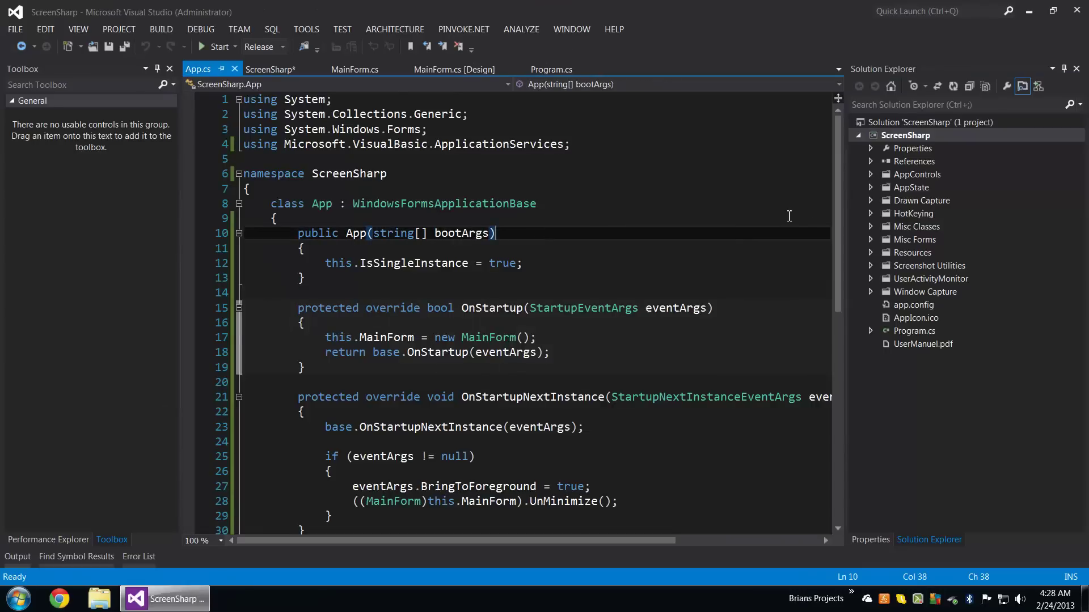
# Browse the Solution Explorer folders, then open CmdUtil.cs from Misc Classes in the editor.
pyautogui.click(868, 188)
pyautogui.click(869, 201)
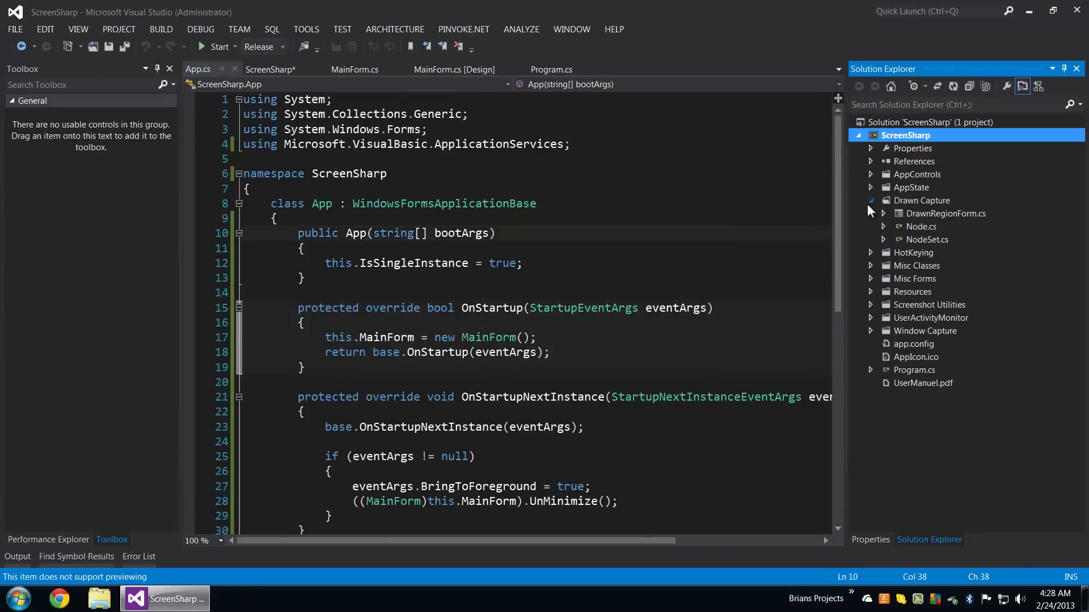
pyautogui.click(868, 201)
pyautogui.click(871, 174)
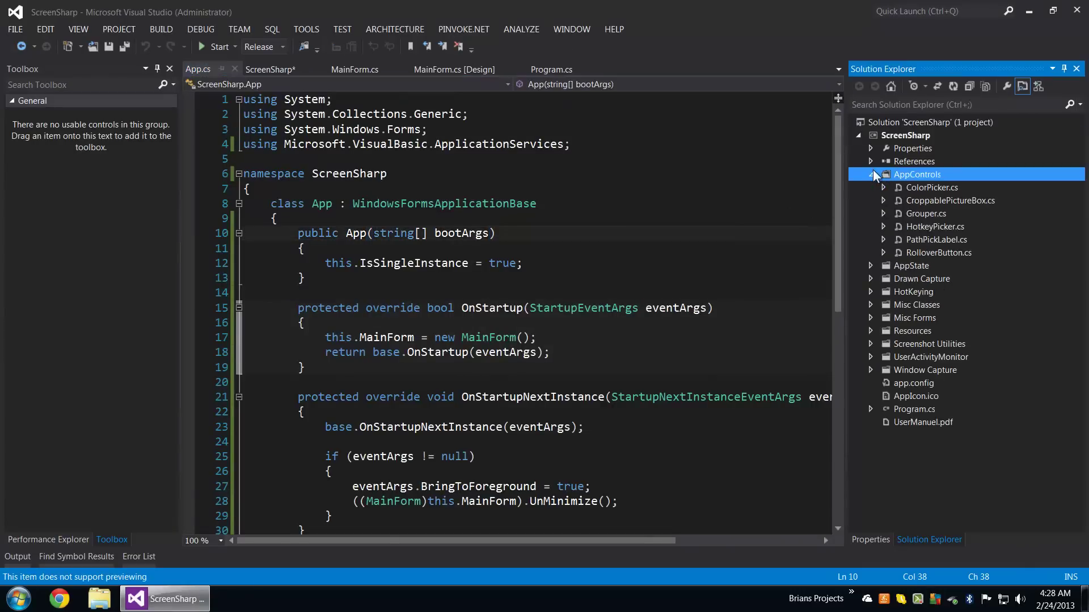
pyautogui.click(869, 174)
pyautogui.click(870, 290)
pyautogui.click(874, 239)
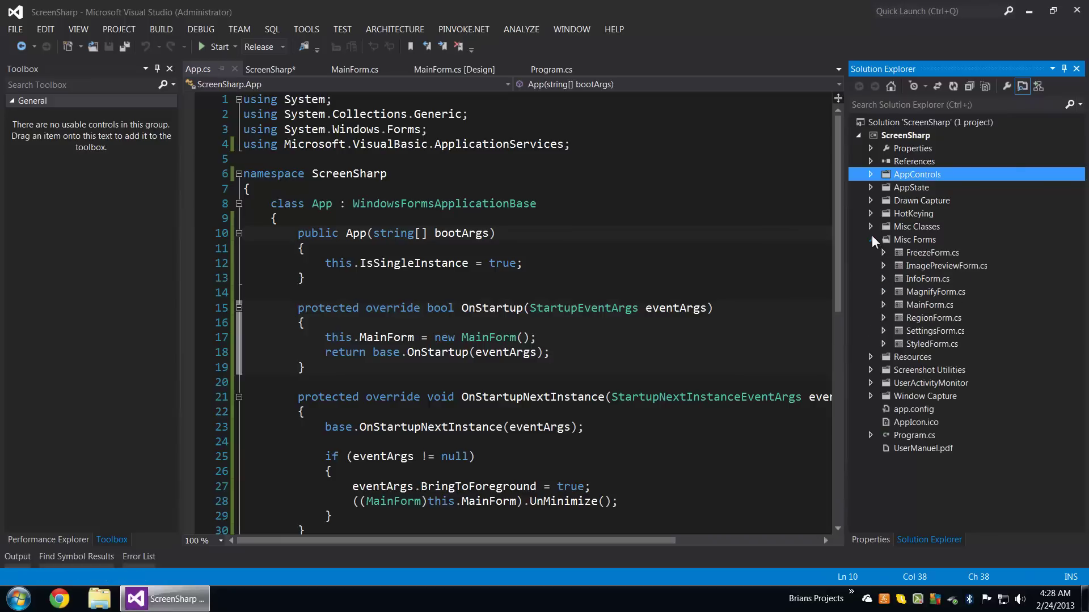
pyautogui.click(869, 213)
pyautogui.click(870, 213)
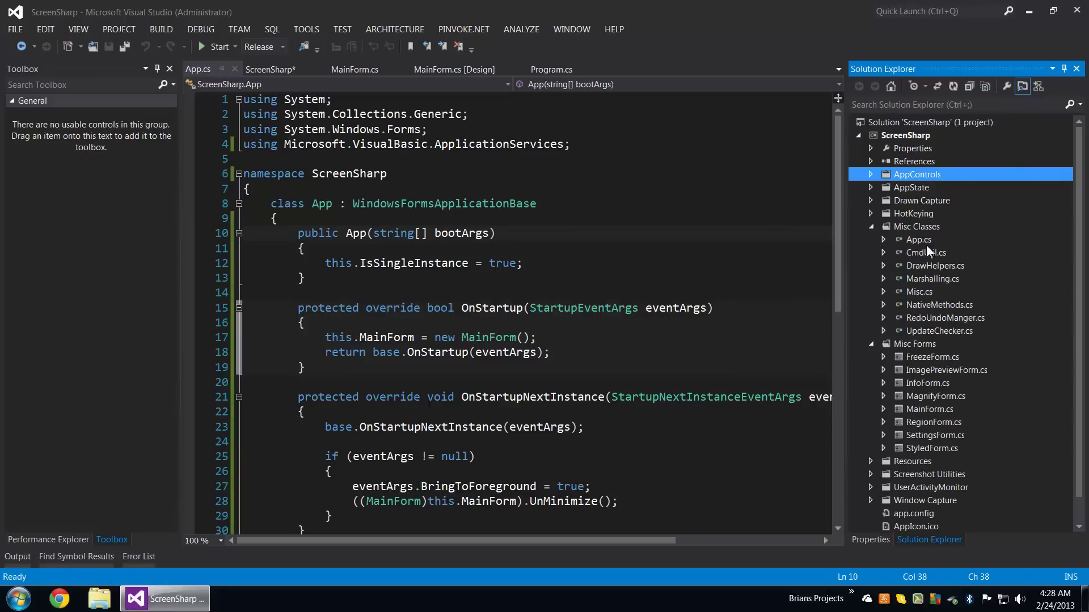
pyautogui.doubleClick(928, 251)
# Remove extra spaces before -clearconfig on line 31 and review the -open option on line 30.
pyautogui.click(556, 318)
pyautogui.scroll(-3, 510, 321)
pyautogui.scroll(-2, 456, 324)
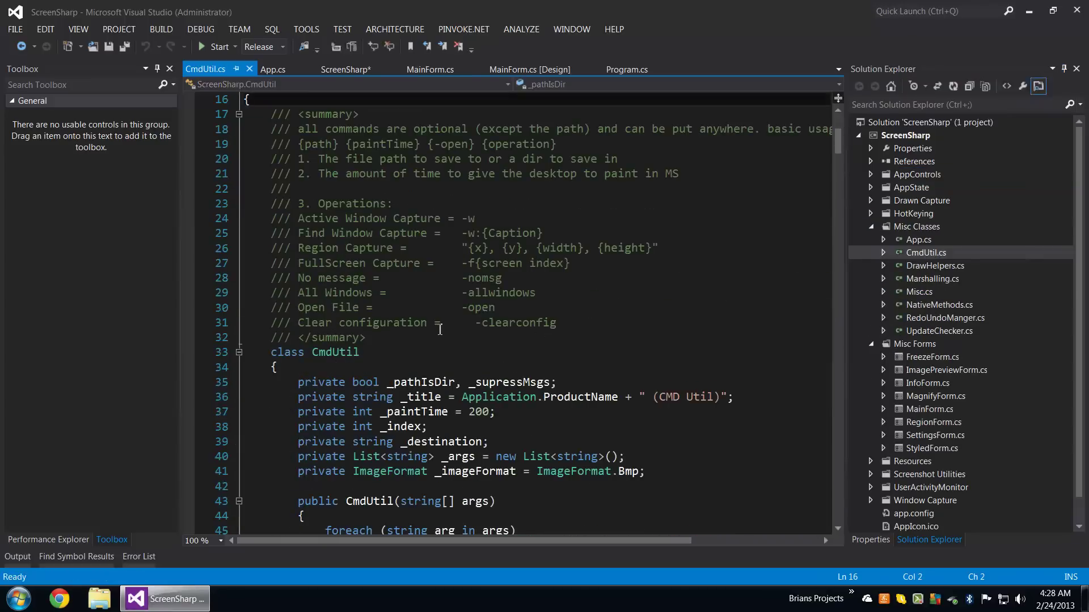
pyautogui.moveTo(555, 323); pyautogui.dragTo(480, 326)
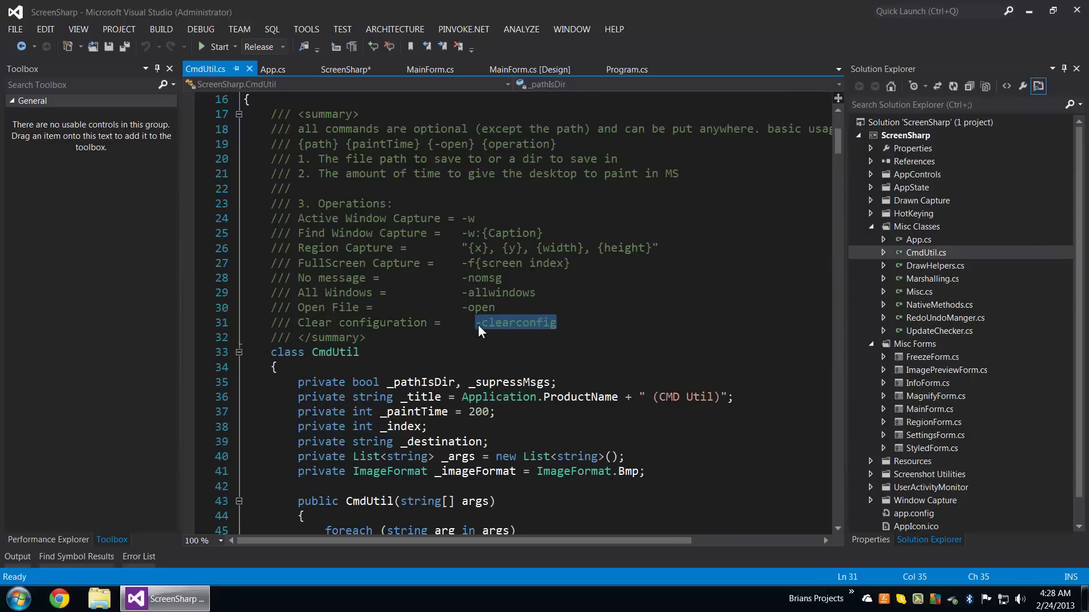
pyautogui.click(479, 326)
pyautogui.press('BackSpace')
pyautogui.press('BackSpace')
pyautogui.moveTo(494, 308); pyautogui.dragTo(469, 314)
pyautogui.click(470, 314)
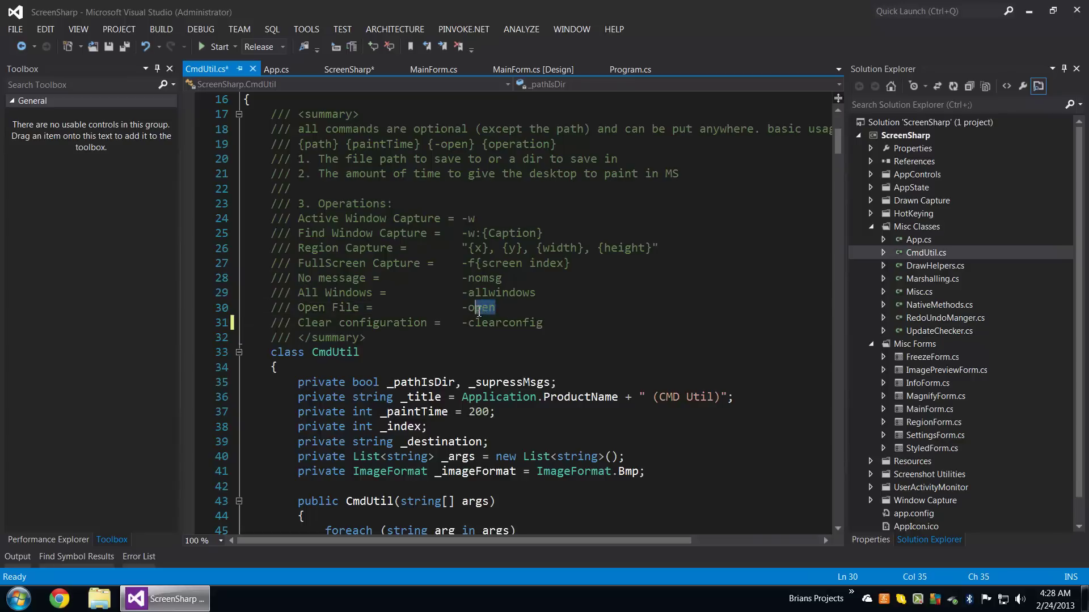
pyautogui.click(510, 308)
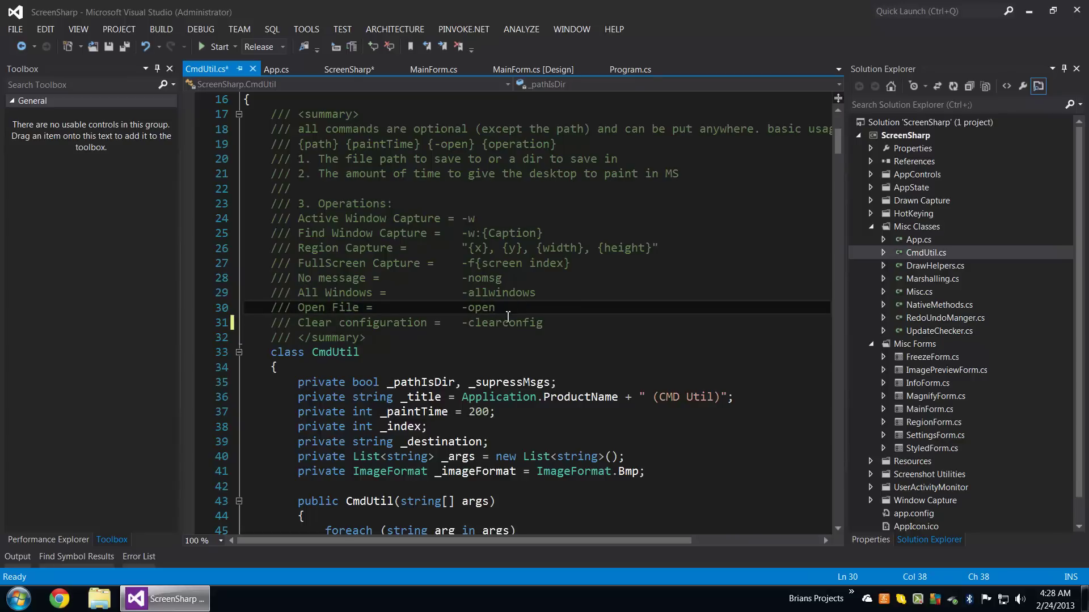
pyautogui.moveTo(517, 310); pyautogui.dragTo(223, 309)
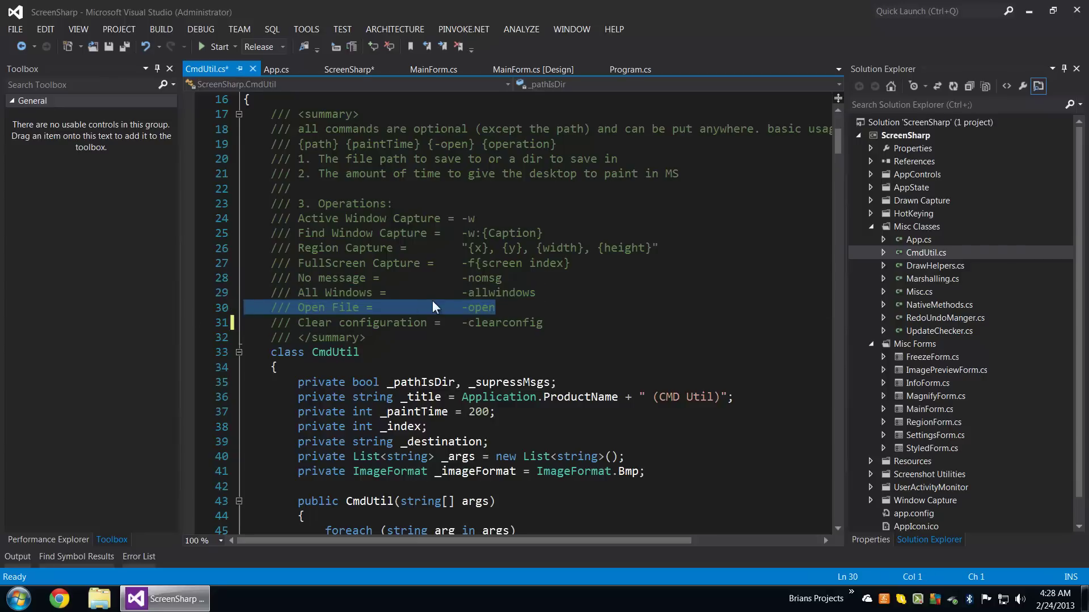
pyautogui.click(494, 306)
pyautogui.click(555, 326)
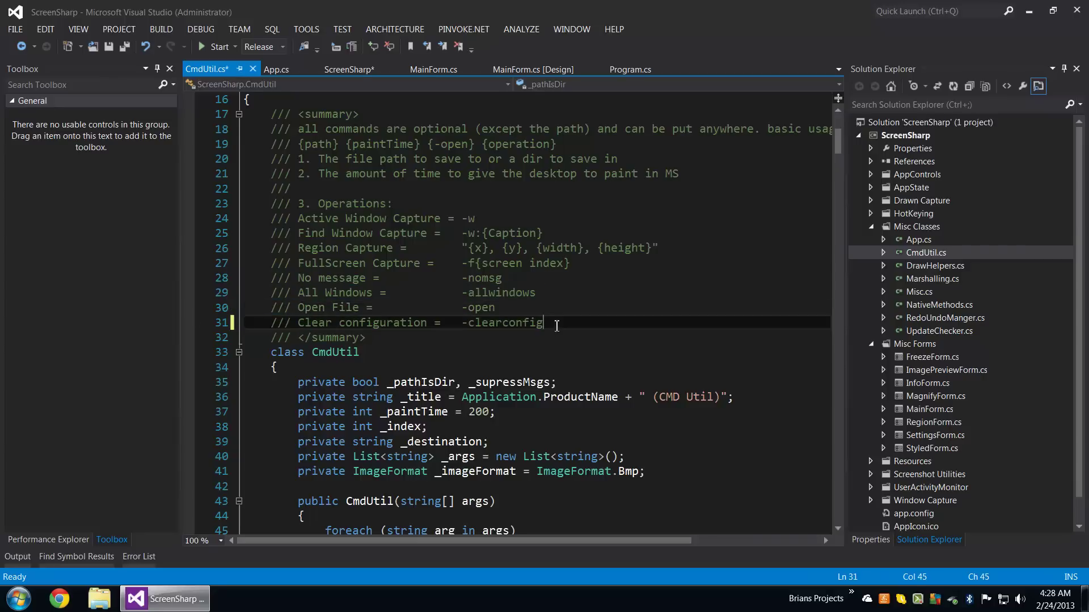
# Shorten -allwindows to -all on line 29 and highlight the -nomsg and -clearconfig options.
pyautogui.moveTo(546, 292); pyautogui.dragTo(492, 294)
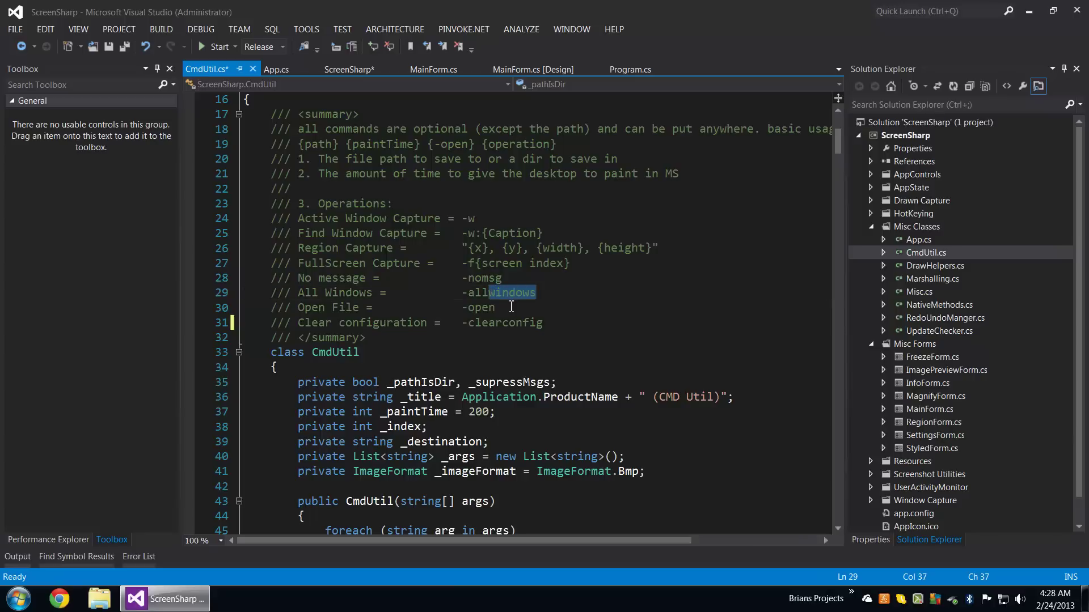
pyautogui.press('BackSpace')
pyautogui.moveTo(513, 279); pyautogui.dragTo(461, 278)
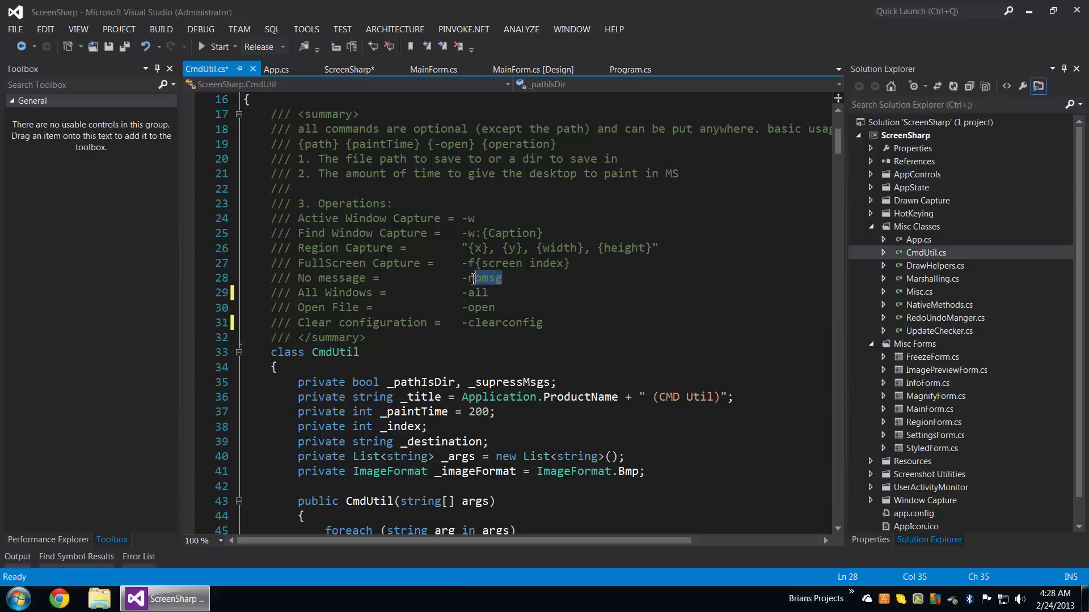
pyautogui.moveTo(553, 327); pyautogui.dragTo(462, 322)
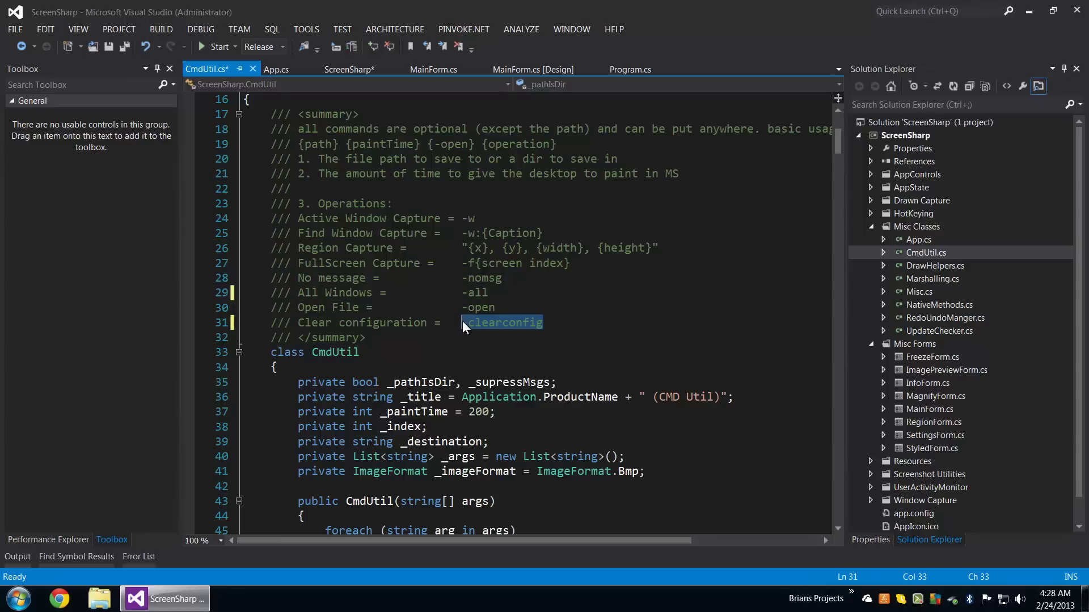
pyautogui.click(554, 326)
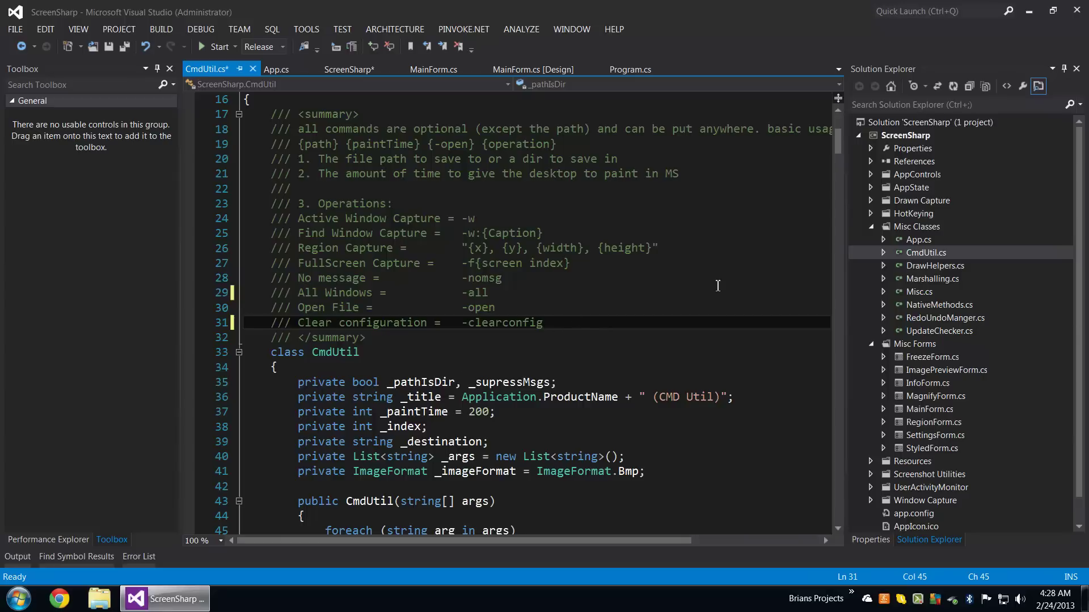
# Collapse the Misc Classes and Misc Forms folders, then bring up a Windows Explorer window.
pyautogui.click(870, 226)
pyautogui.click(869, 241)
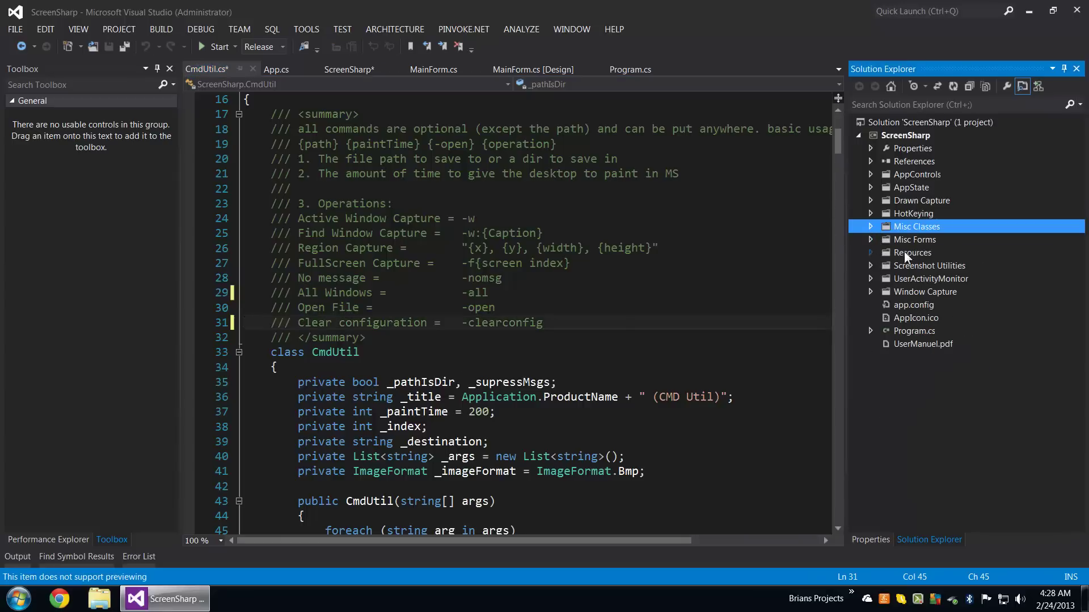
pyautogui.click(915, 138)
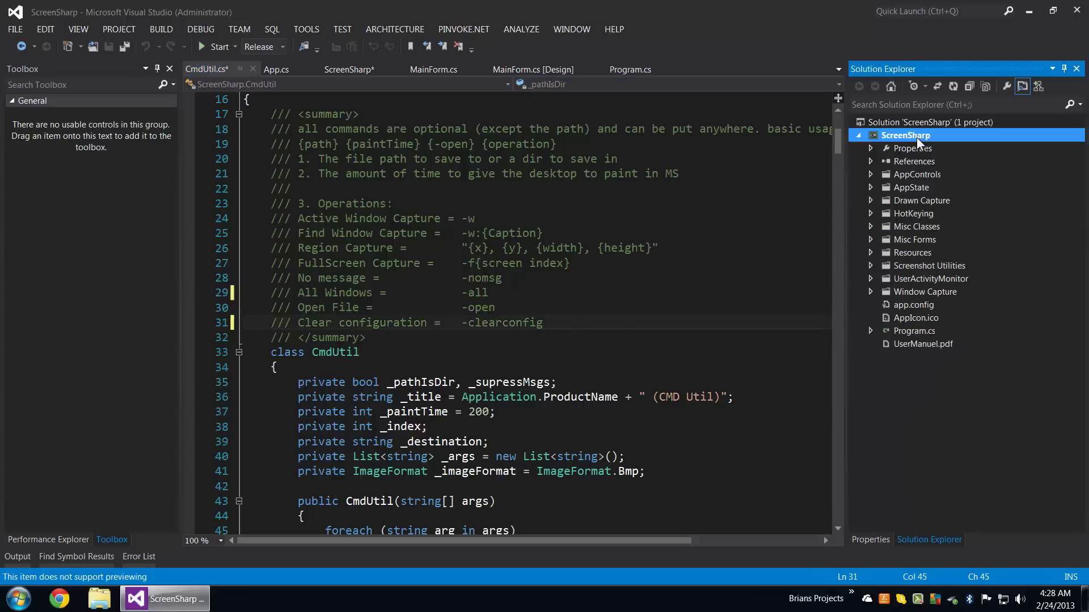
pyautogui.doubleClick(451, 322)
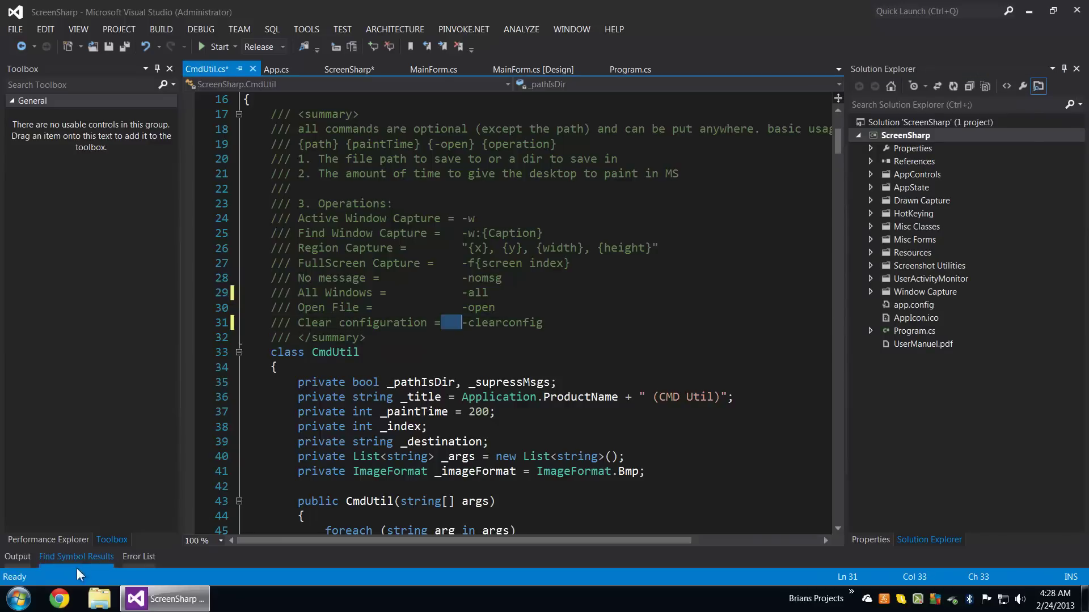
pyautogui.click(100, 599)
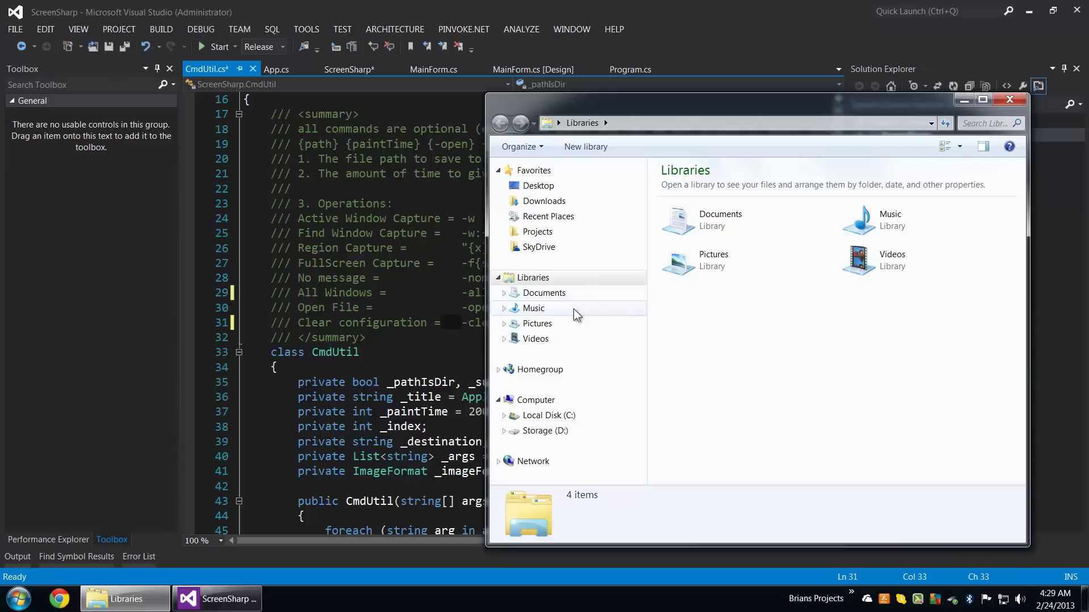
# Navigate from C: to the user folder's AppData\Local\Able_Opus directory.
pyautogui.click(544, 415)
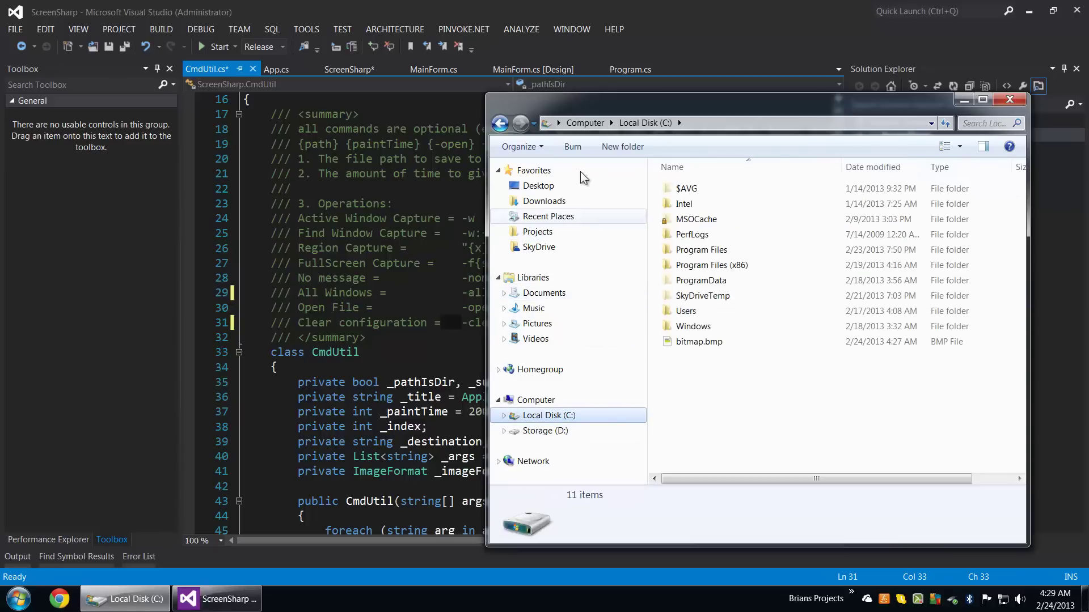
pyautogui.click(558, 124)
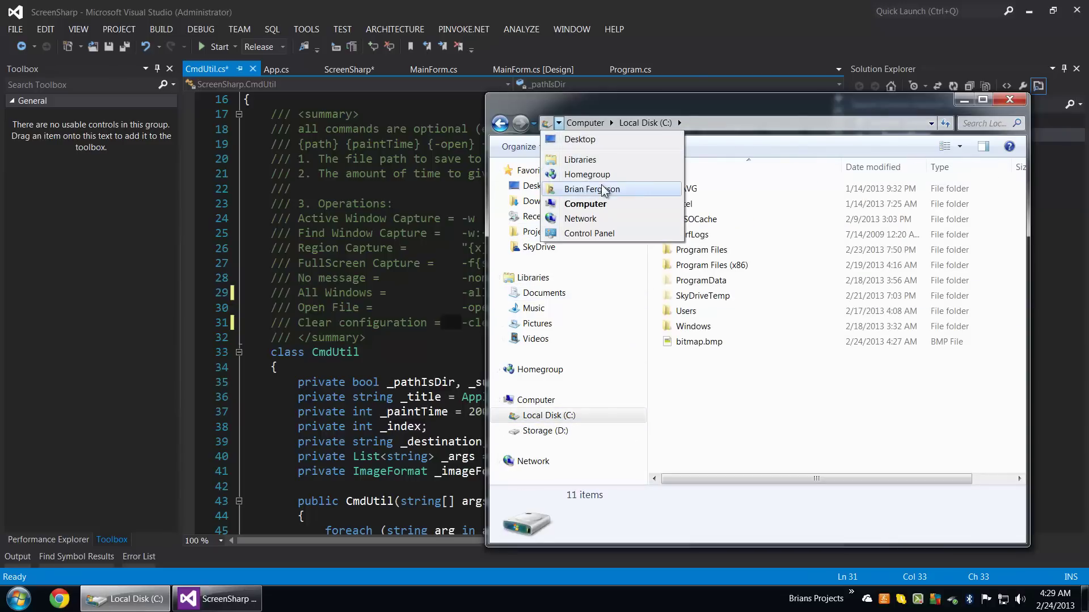
pyautogui.click(584, 190)
pyautogui.doubleClick(696, 191)
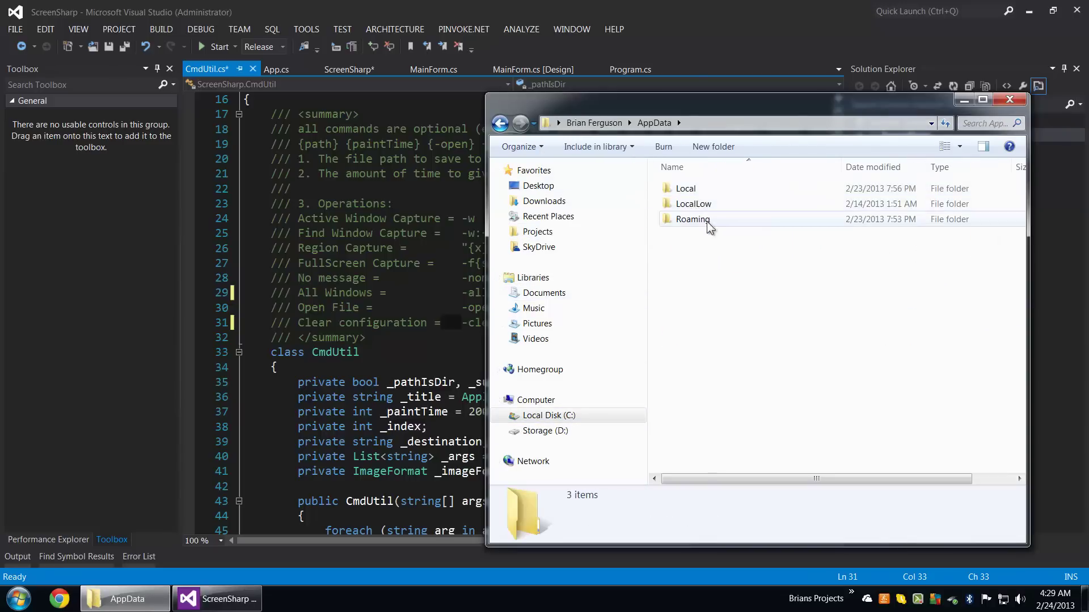
pyautogui.doubleClick(700, 188)
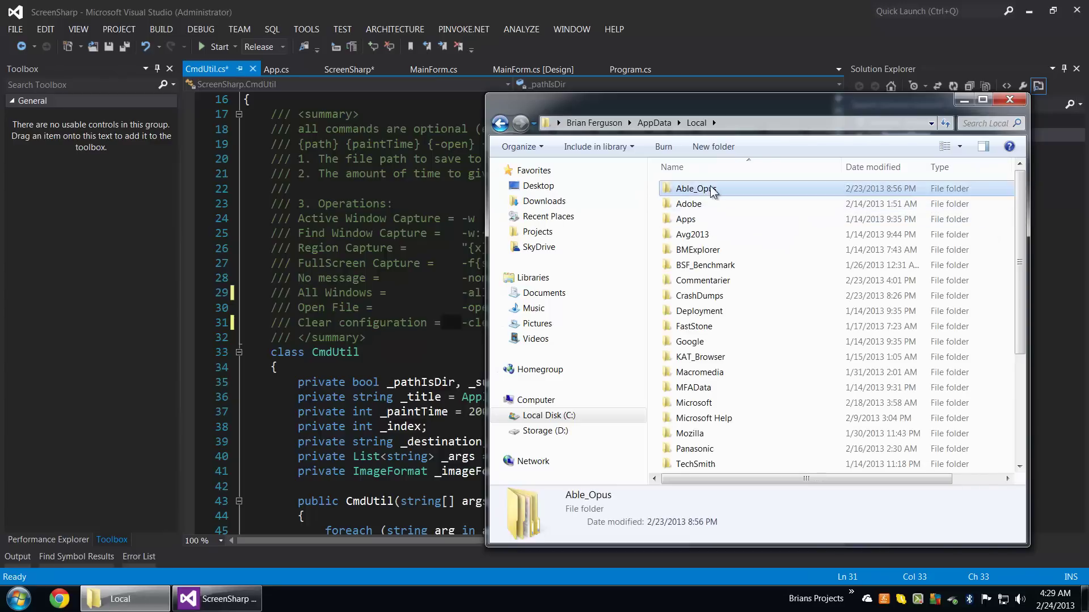
pyautogui.doubleClick(710, 187)
pyautogui.scroll(-2, 714, 425)
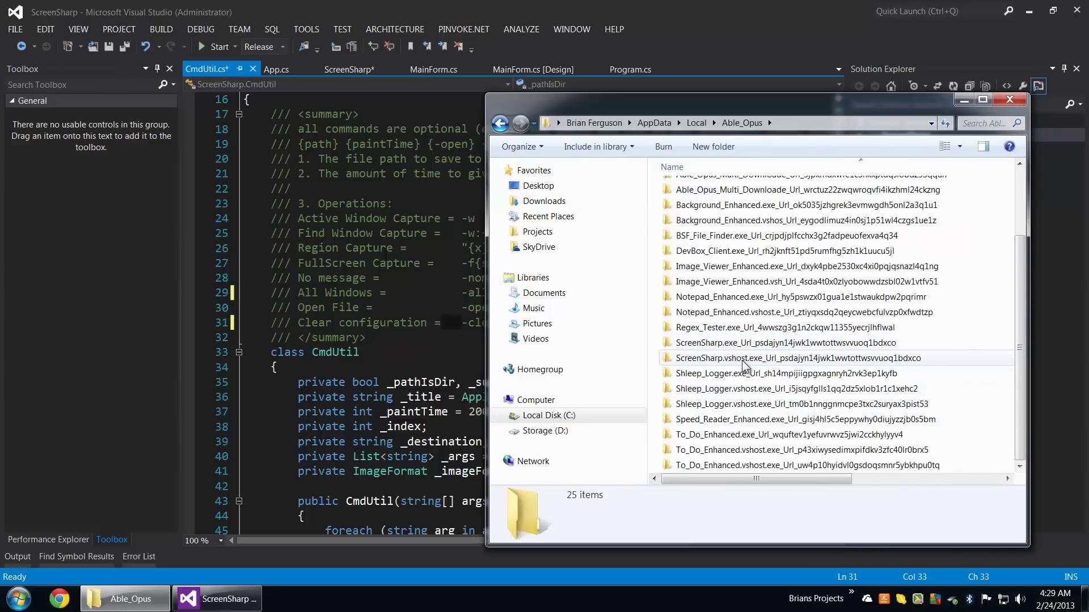
# Open the ScreenSharp.vshost 1.0.0.0 folder showing HotKeys.DAT, ScreenSharp_AppState.ini and user.config.
pyautogui.click(770, 361)
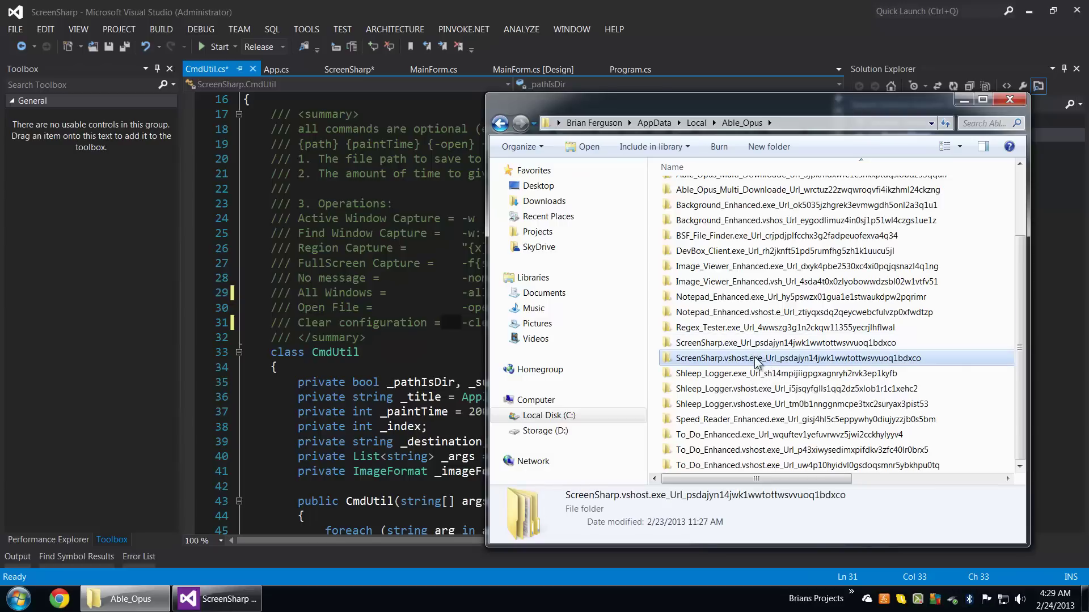
pyautogui.moveTo(765, 358)
pyautogui.doubleClick(756, 360)
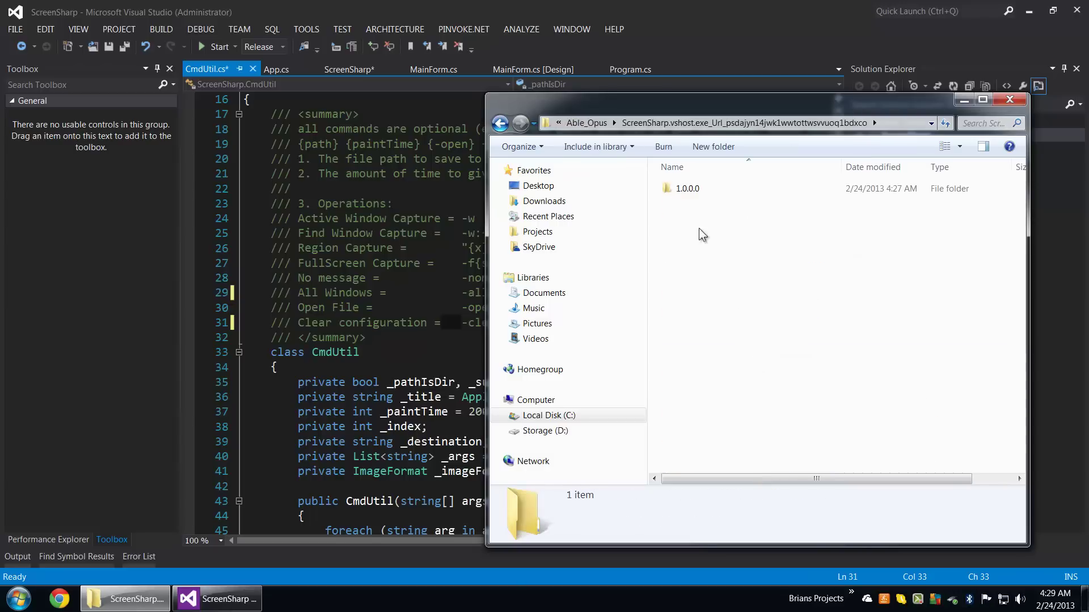
pyautogui.doubleClick(701, 193)
pyautogui.moveTo(719, 272); pyautogui.dragTo(656, 161)
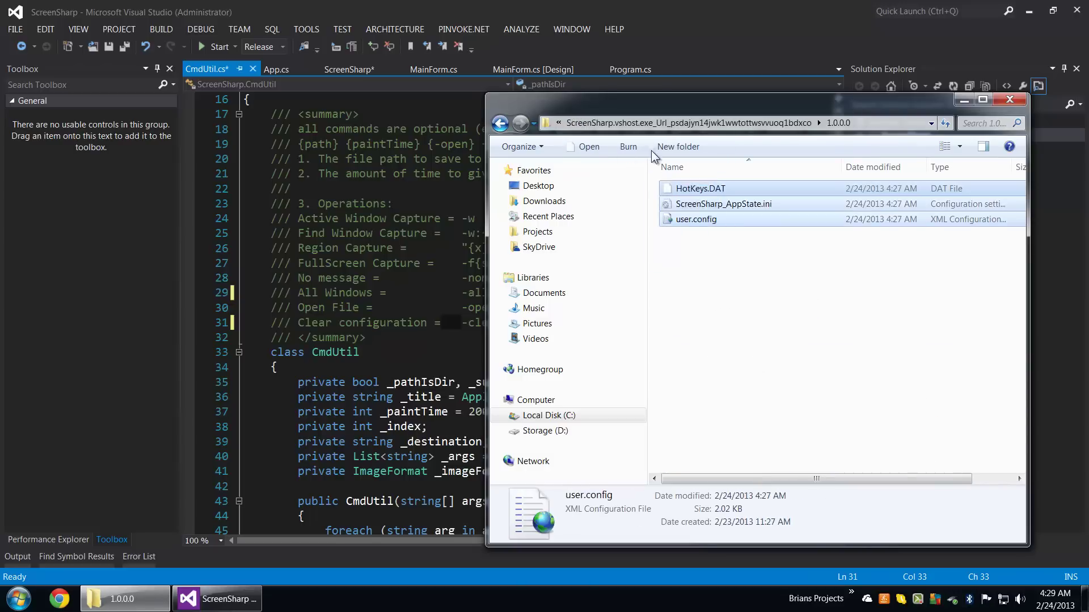
pyautogui.click(770, 285)
pyautogui.click(706, 204)
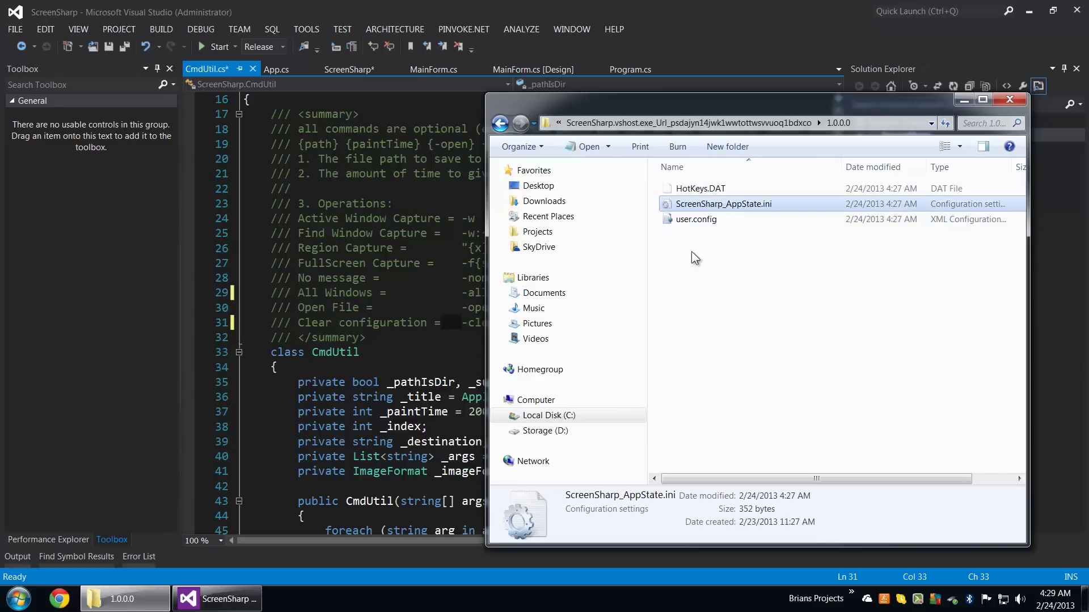
pyautogui.moveTo(661, 107)
pyautogui.mouseDown()
pyautogui.moveTo(458, 103)
pyautogui.moveTo(471, 93)
pyautogui.mouseUp()
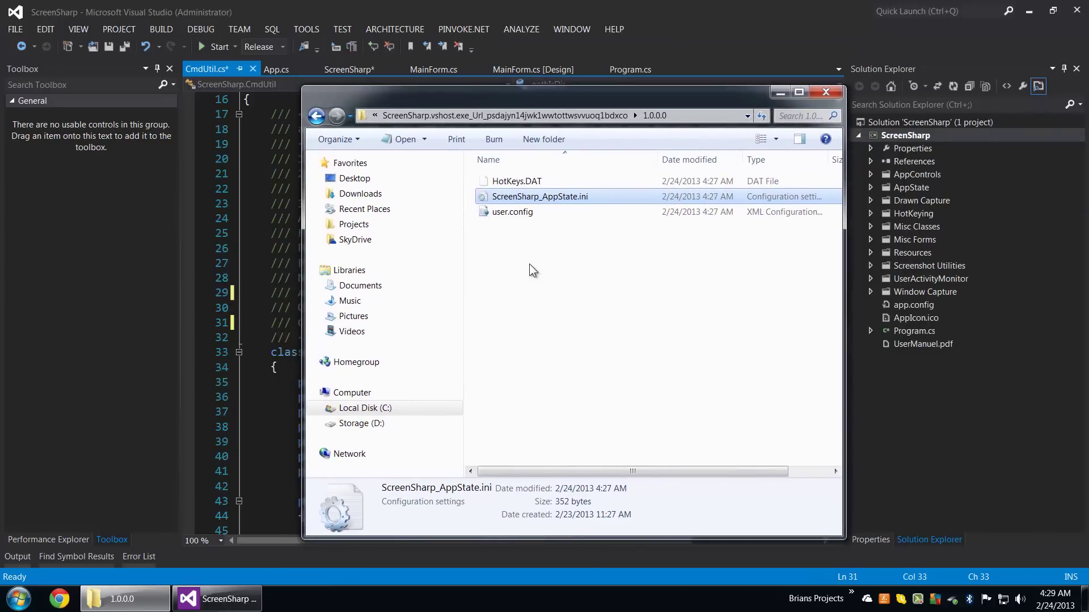
pyautogui.click(534, 264)
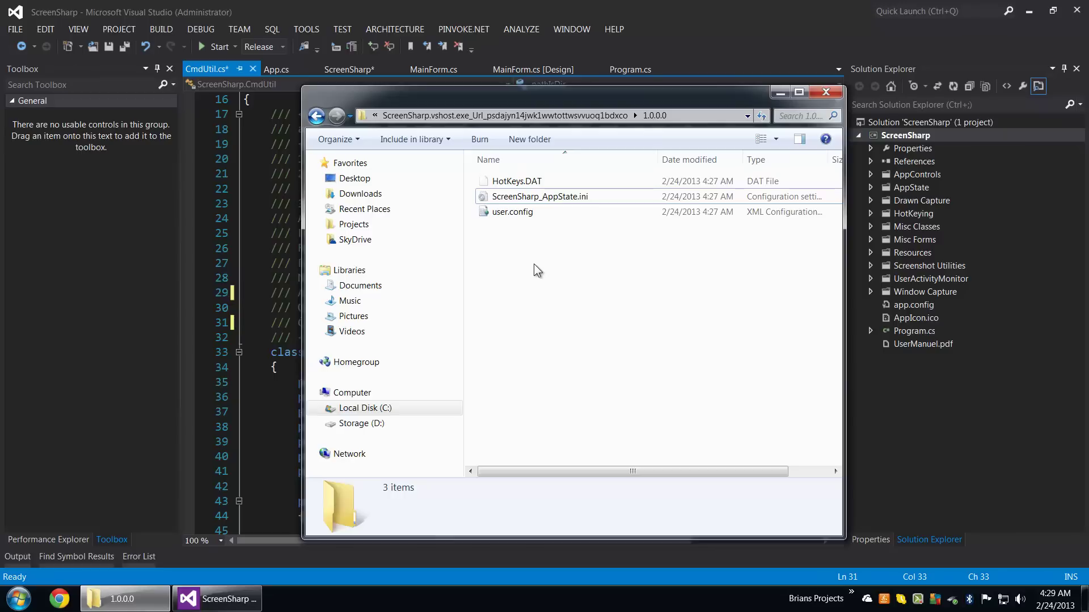
# View ScreenSharp_AppState.ini in Notepad, highlighting its Simple Borders and Corner Cutter sections, then close it.
pyautogui.click(543, 197)
pyautogui.click(553, 249)
pyautogui.moveTo(641, 102); pyautogui.dragTo(708, 77)
pyautogui.doubleClick(597, 171)
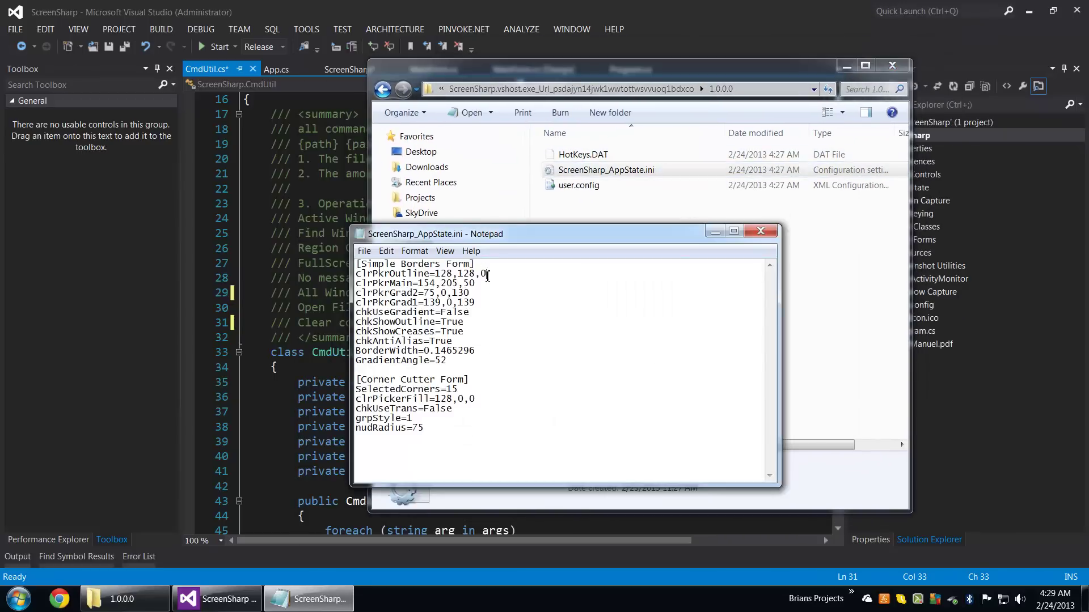
pyautogui.moveTo(463, 362); pyautogui.dragTo(325, 284)
pyautogui.click(481, 312)
pyautogui.moveTo(486, 354); pyautogui.dragTo(356, 274)
pyautogui.moveTo(481, 380); pyautogui.dragTo(221, 373)
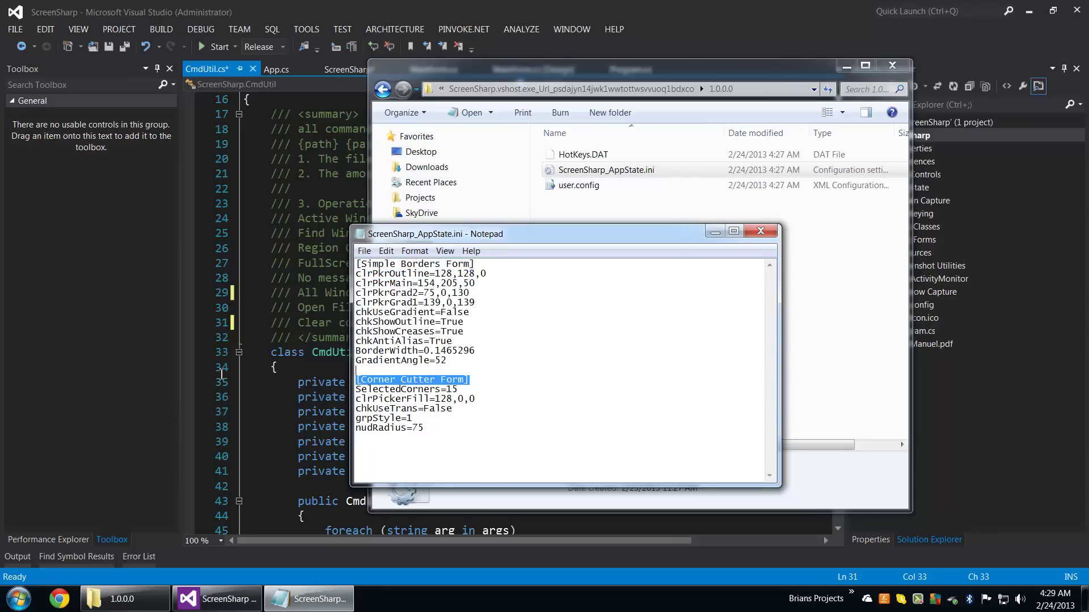
pyautogui.moveTo(462, 432); pyautogui.dragTo(317, 391)
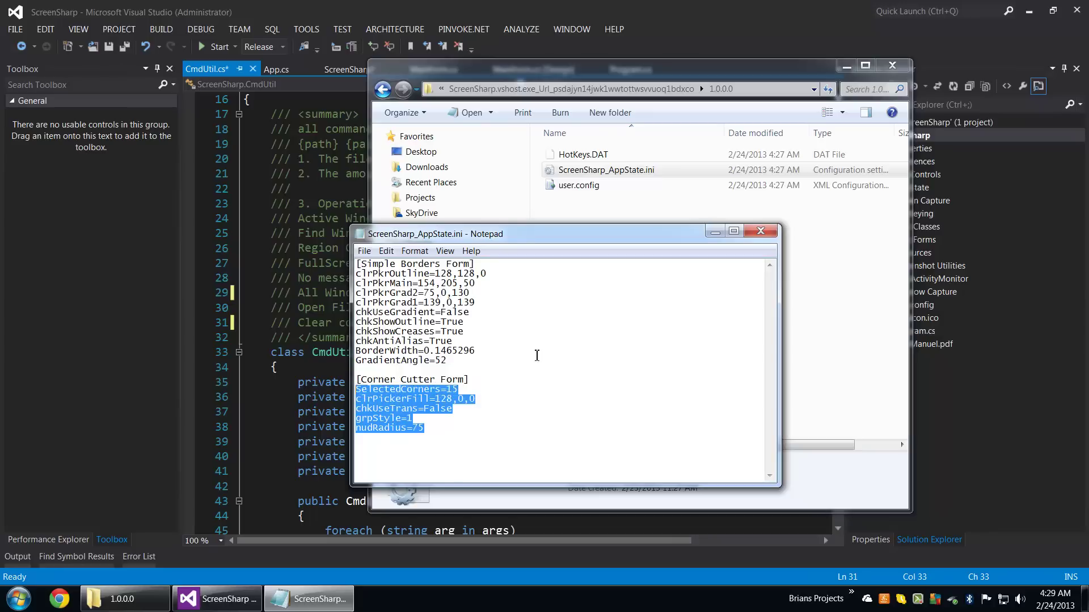
pyautogui.click(769, 231)
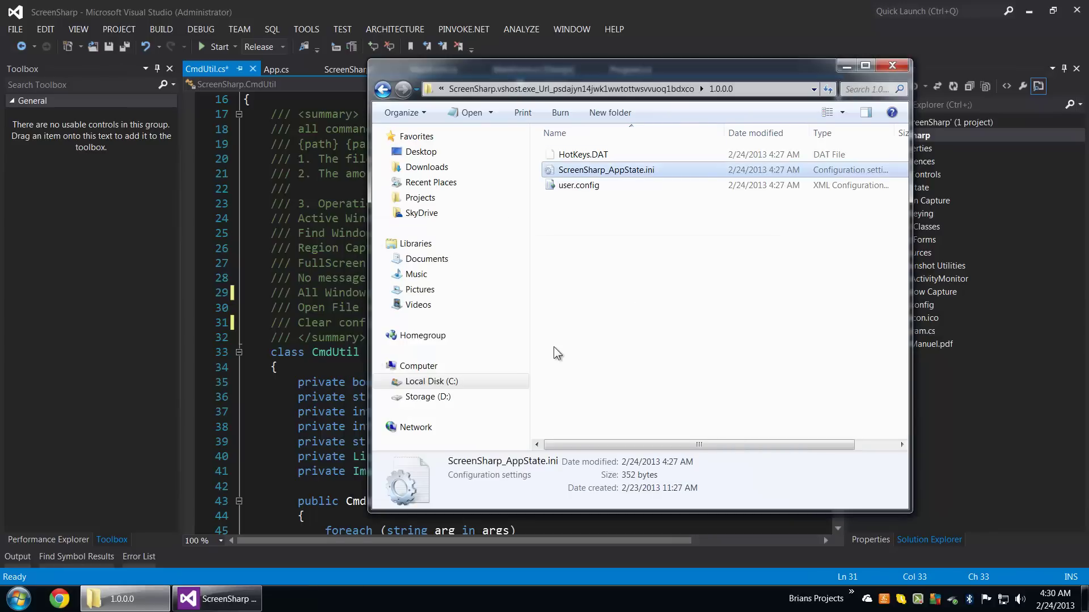
# Reopen ScreenSharp_AppState.ini, highlight the Corner Cutter Form section again and close Notepad.
pyautogui.press('Up')
pyautogui.press('Down')
pyautogui.click(603, 242)
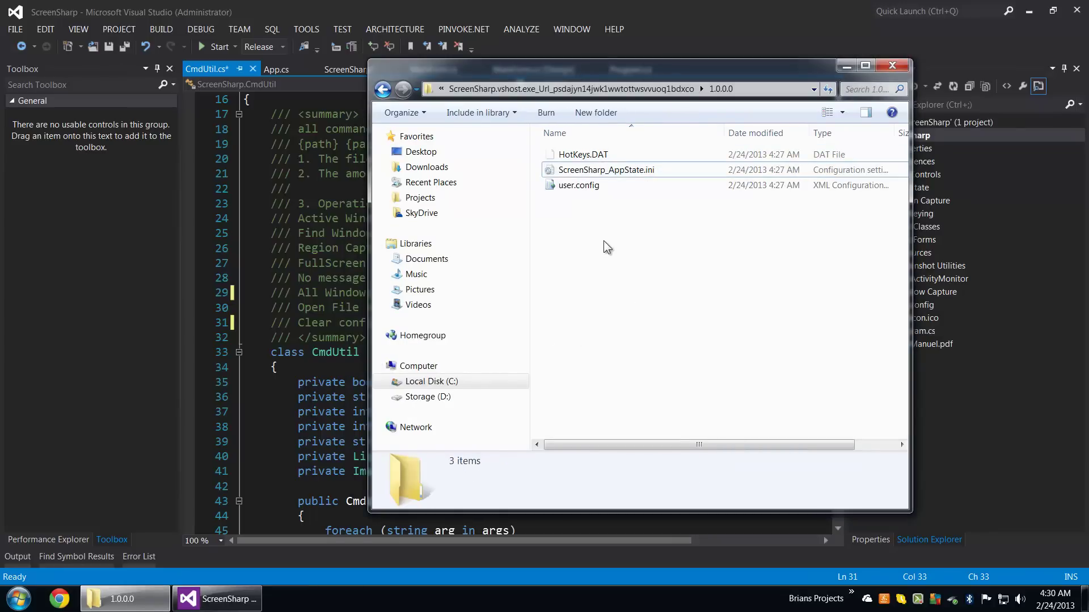
pyautogui.click(610, 170)
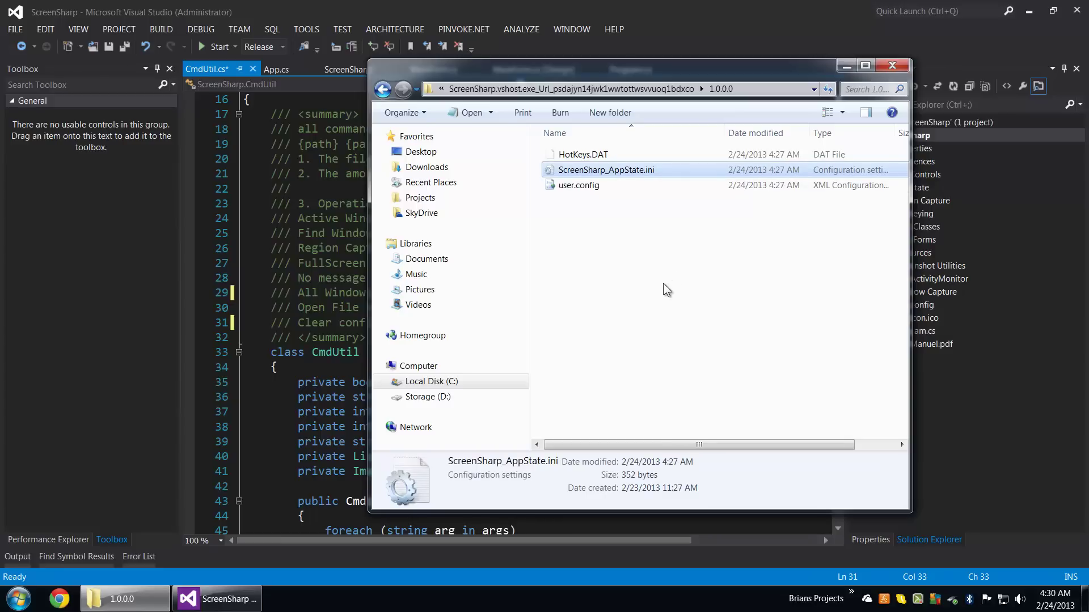
pyautogui.click(671, 290)
pyautogui.click(637, 173)
pyautogui.doubleClick(654, 168)
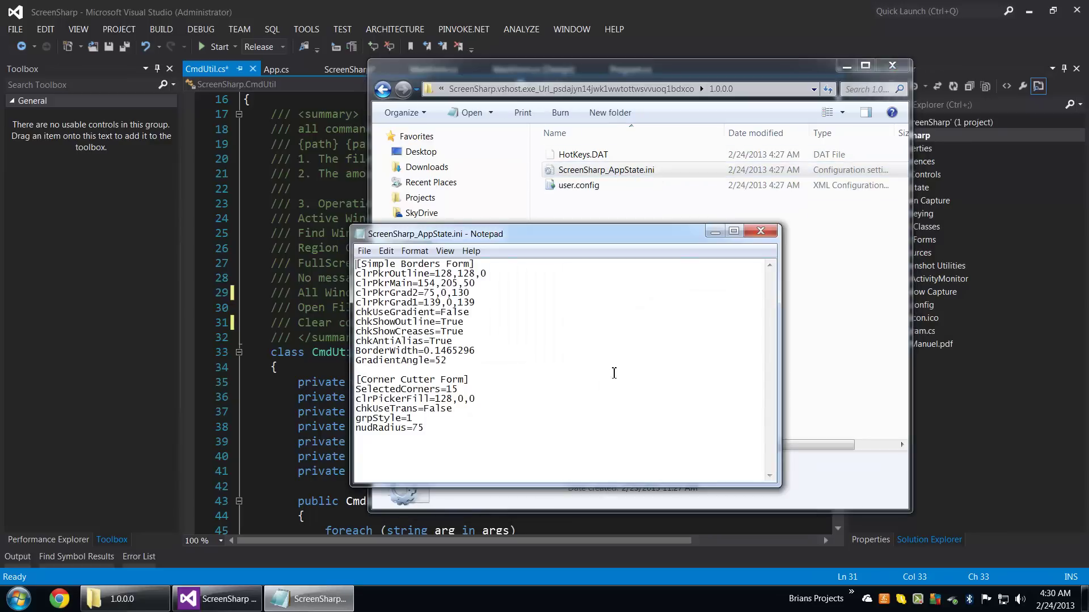
pyautogui.moveTo(514, 464); pyautogui.dragTo(292, 367)
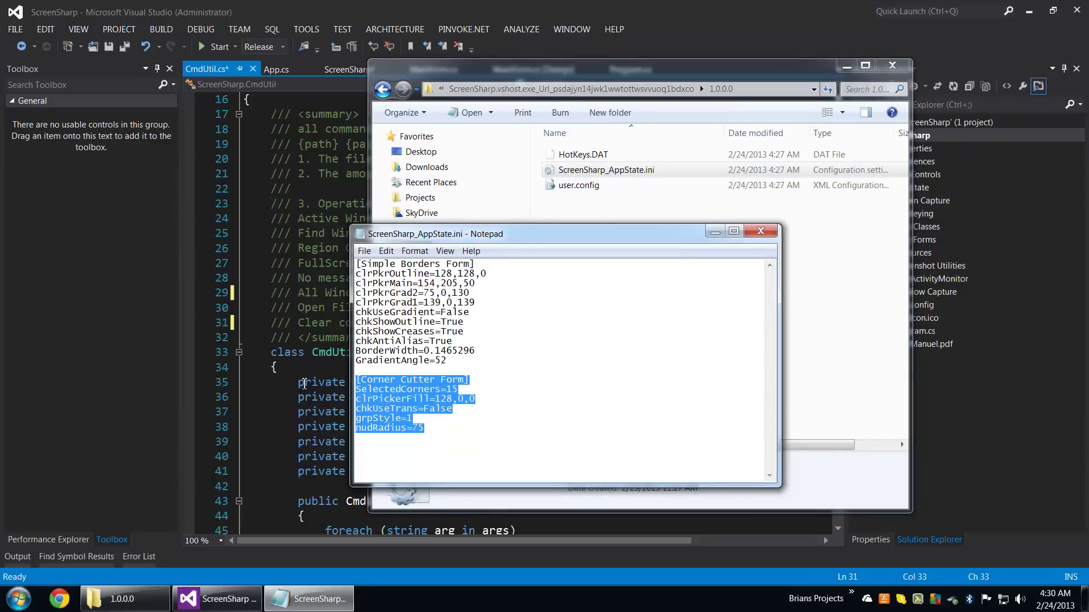
pyautogui.click(491, 417)
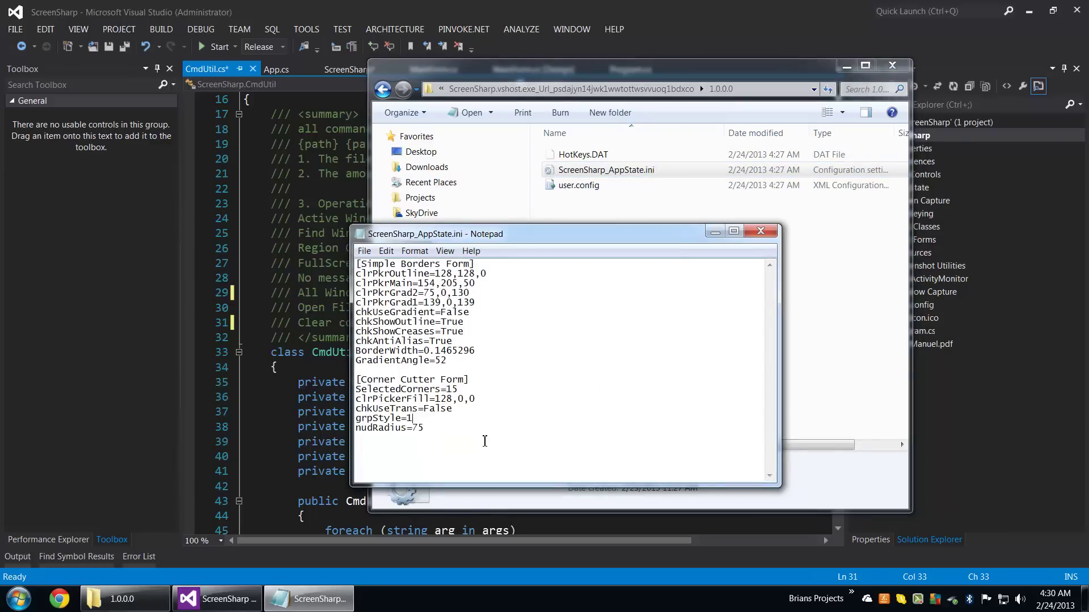
pyautogui.click(768, 231)
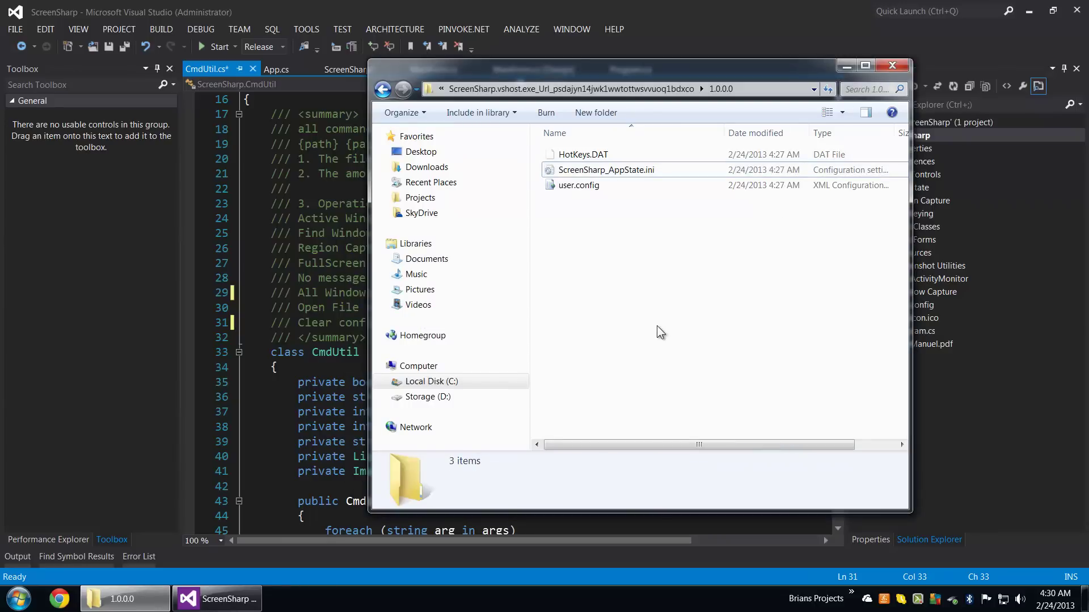
# Check details of each settings file and rubber-band select all three in the 1.0.0.0 folder.
pyautogui.click(630, 172)
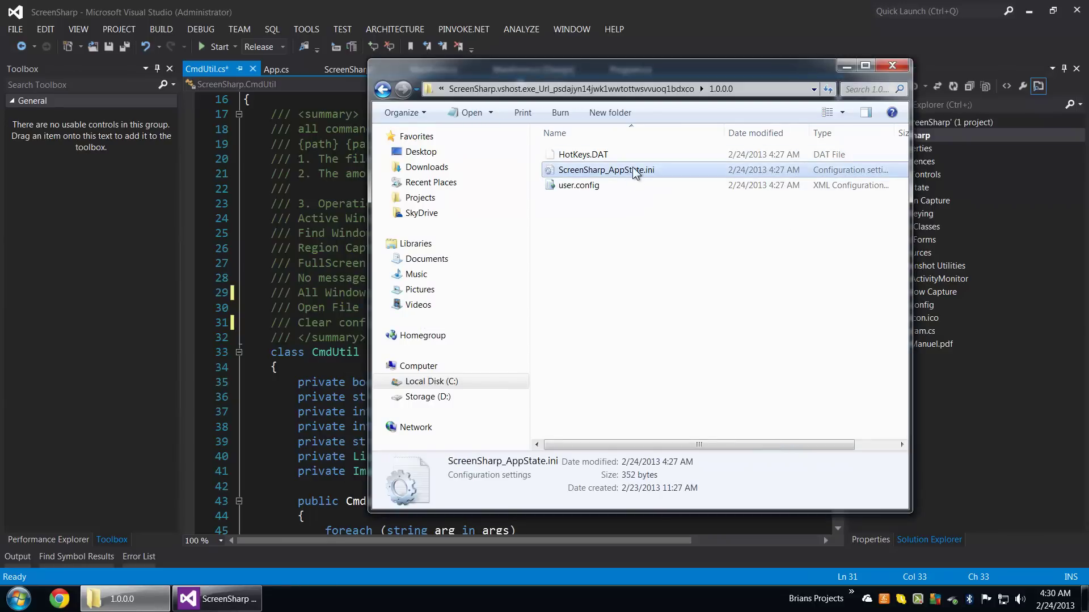
pyautogui.click(633, 214)
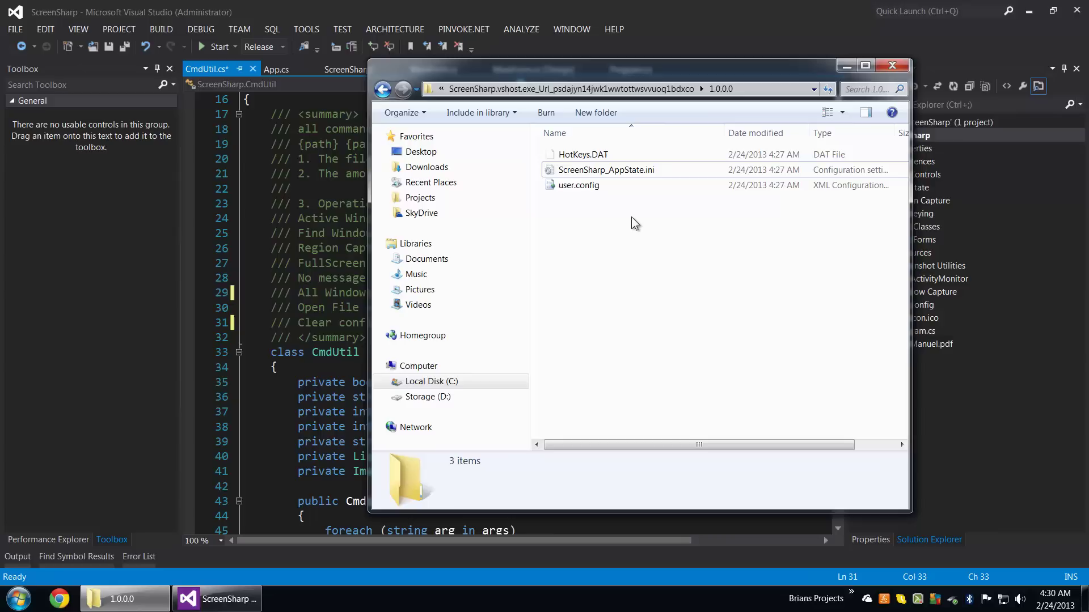
pyautogui.click(612, 156)
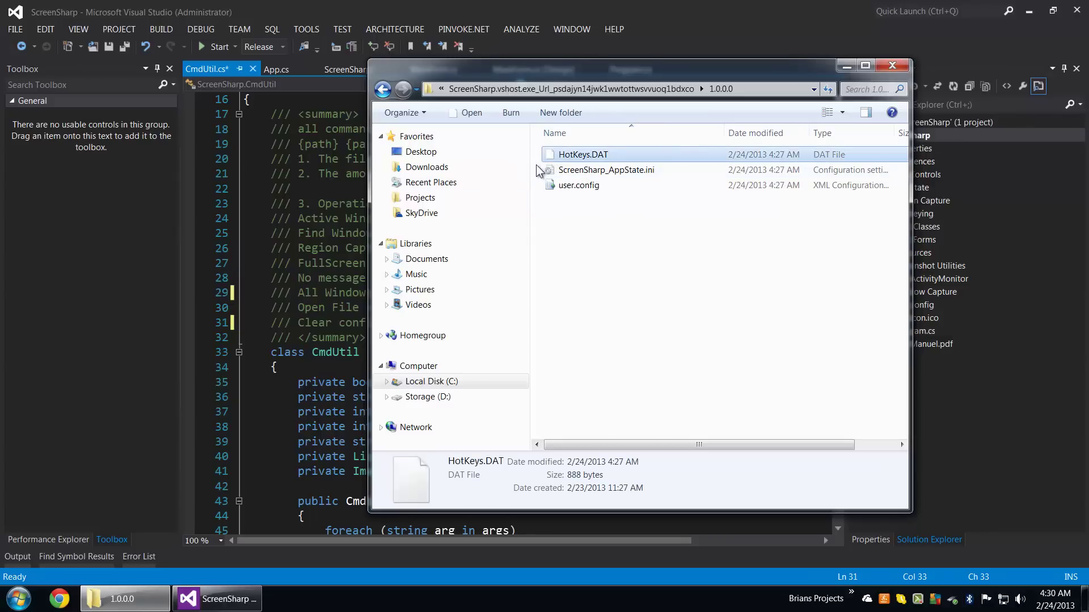
pyautogui.click(599, 230)
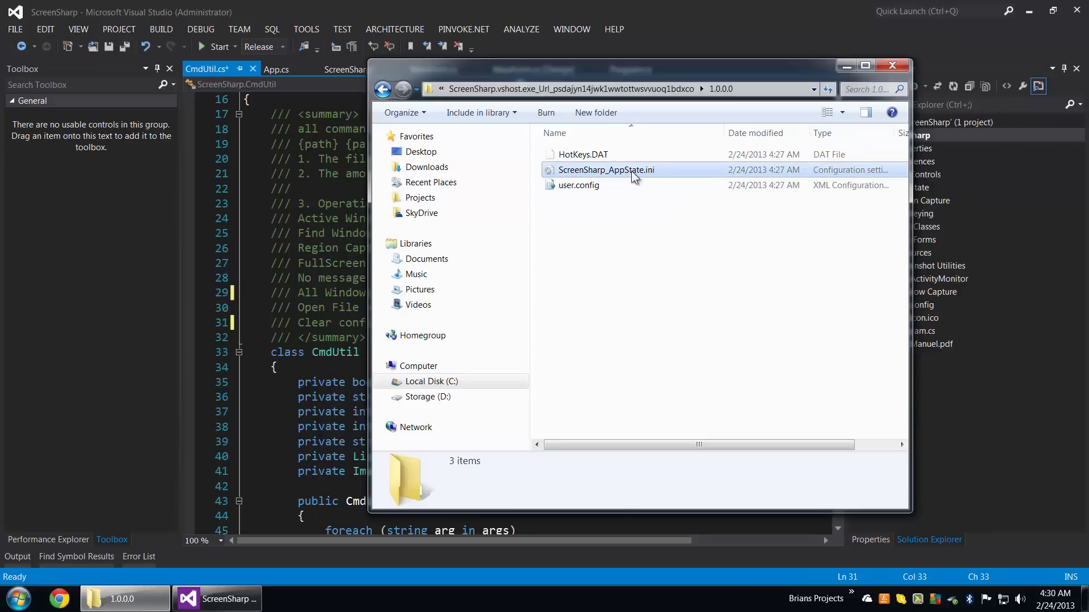
pyautogui.moveTo(632, 180); pyautogui.dragTo(574, 122)
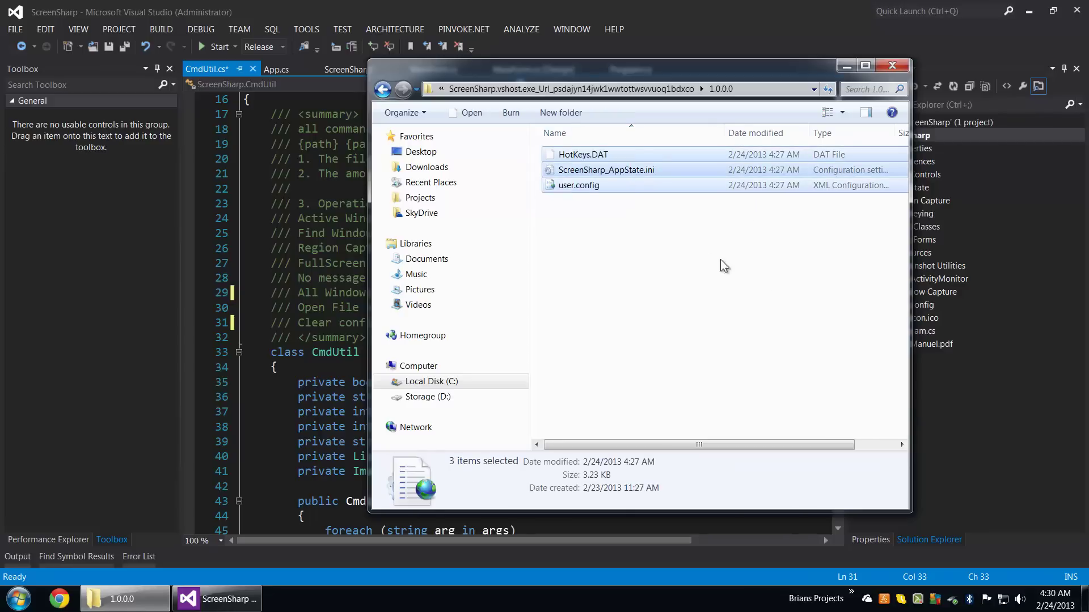
pyautogui.moveTo(708, 257); pyautogui.dragTo(525, 128)
pyautogui.click(544, 255)
pyautogui.click(326, 263)
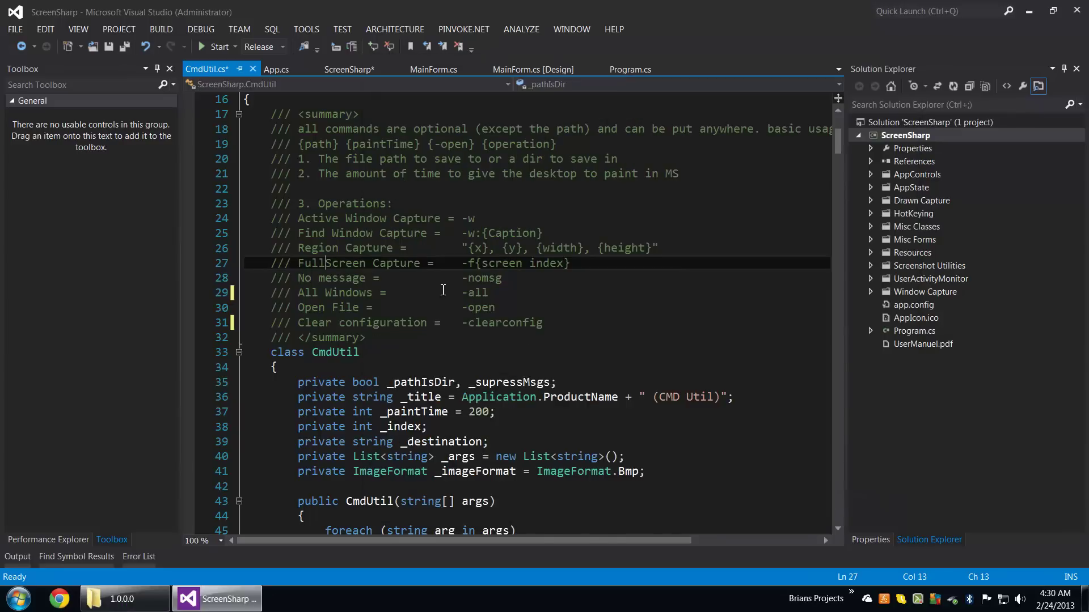
# Go up to the vshost folder and back into 1.0.0.0, then close Explorer and return to CmdUtil.cs.
pyautogui.click(119, 600)
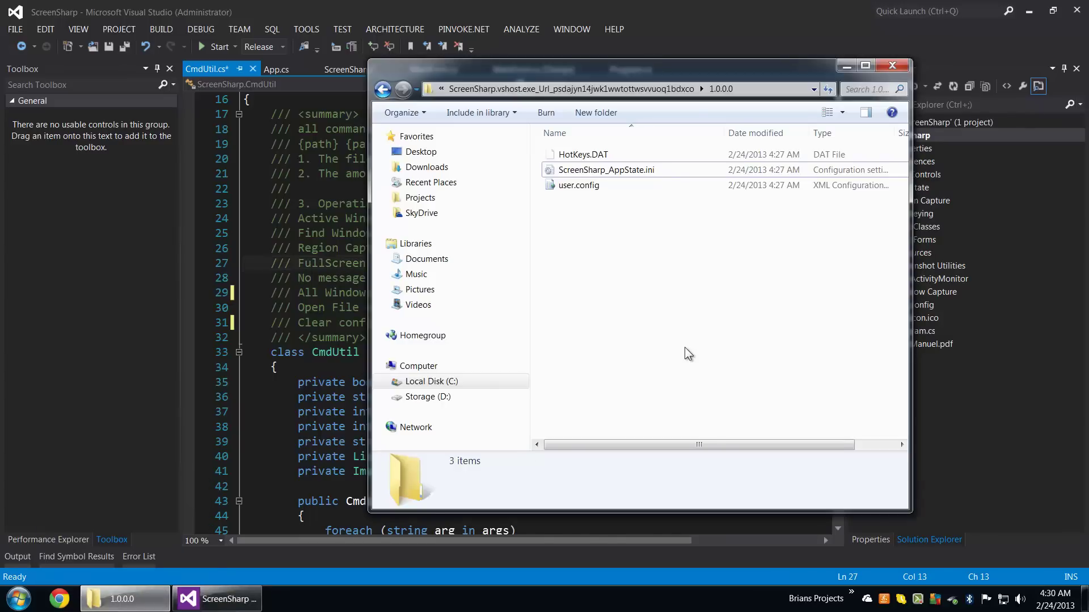
pyautogui.click(571, 89)
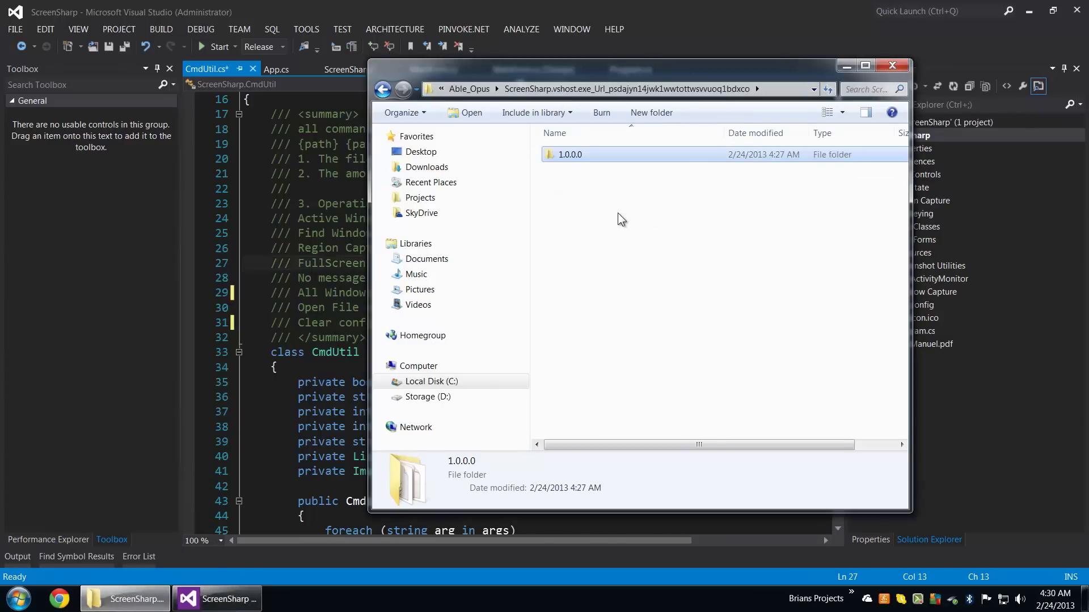
pyautogui.doubleClick(569, 156)
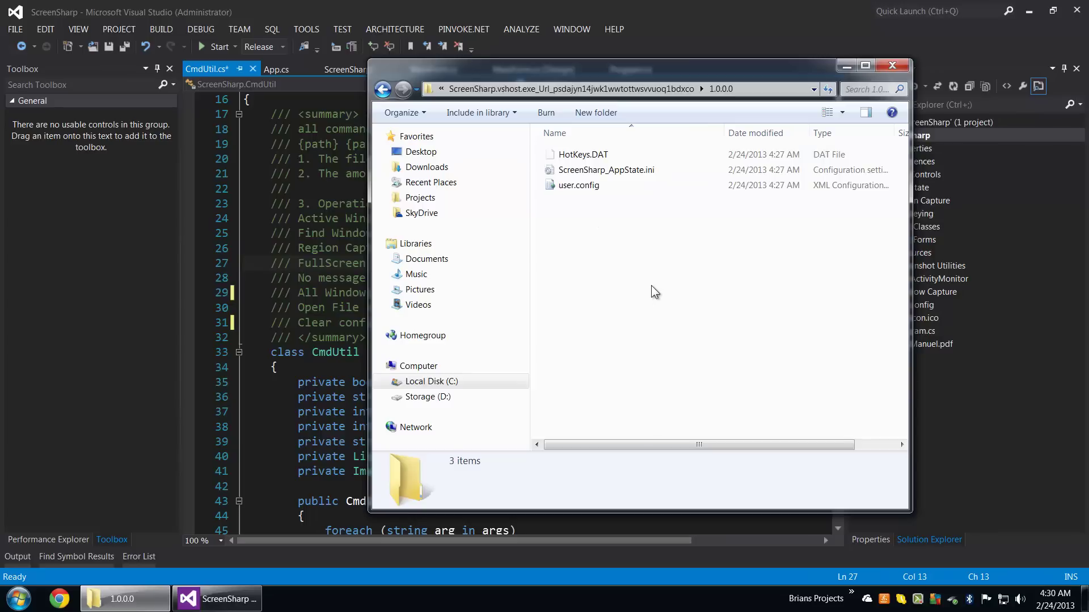
pyautogui.moveTo(650, 285); pyautogui.dragTo(532, 143)
pyautogui.click(593, 217)
pyautogui.click(963, 401)
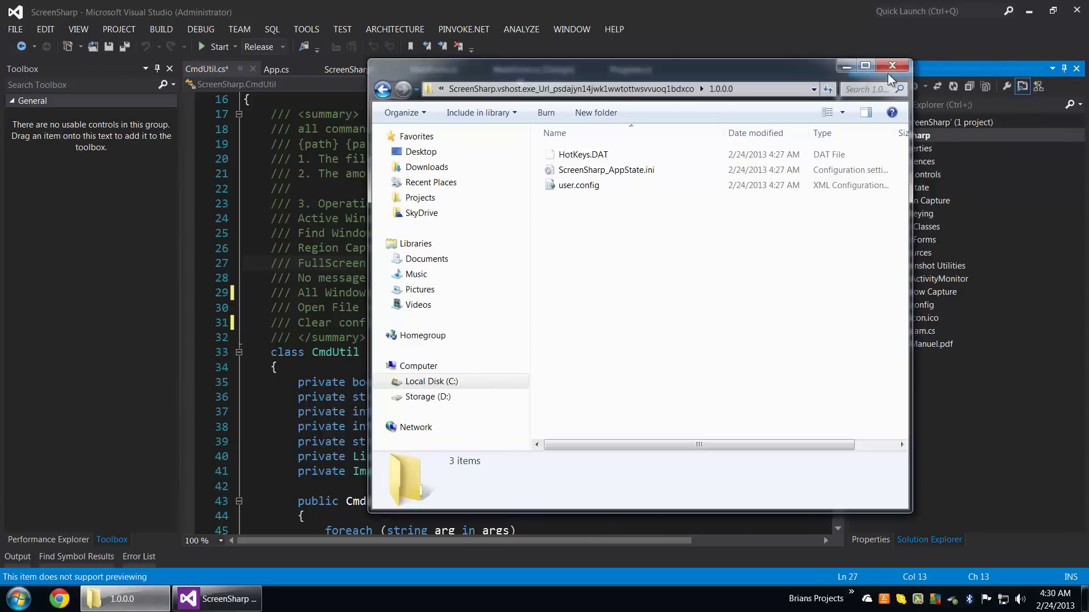
pyautogui.click(891, 68)
pyautogui.click(672, 322)
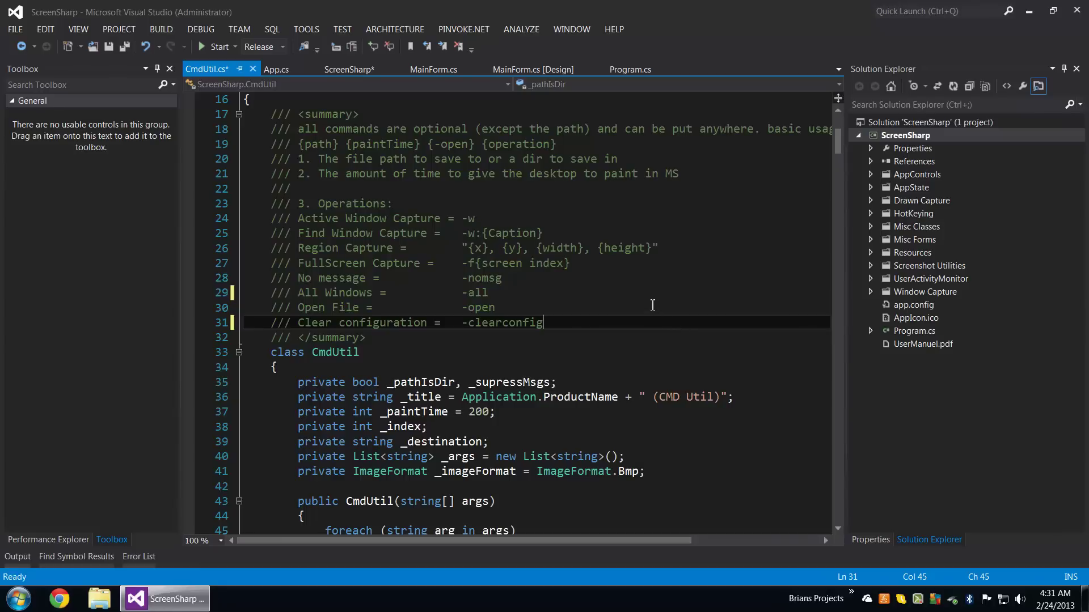
# Expand the ScreenSharp project's References and select System.configuration to show its version 2.0.0.0 properties.
pyautogui.press('Down')
pyautogui.press('Down')
pyautogui.scroll(4, 660, 291)
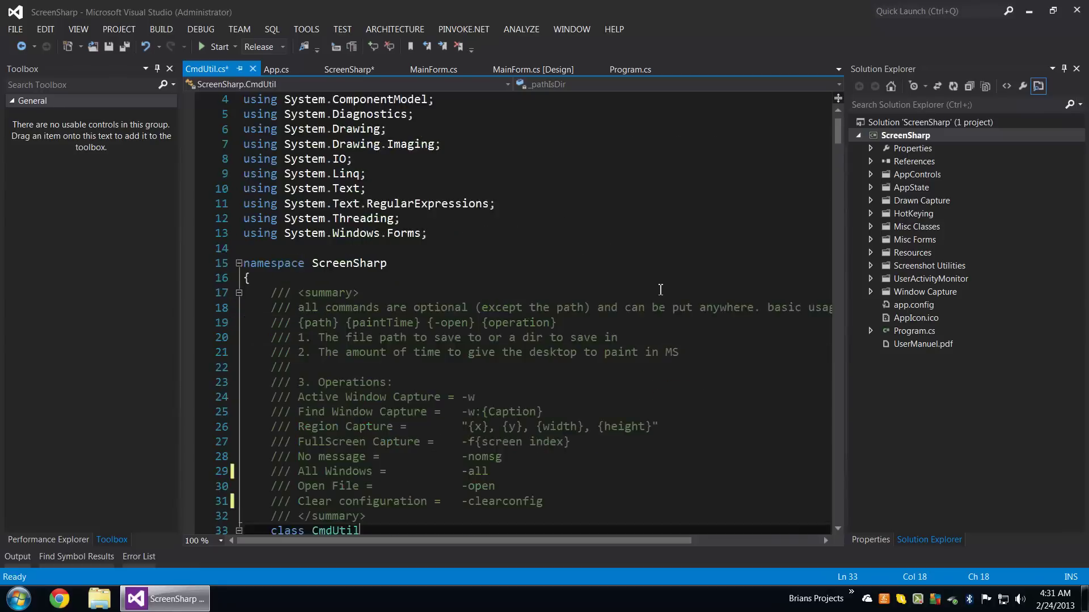
pyautogui.scroll(1, 660, 290)
pyautogui.scroll(-4, 715, 255)
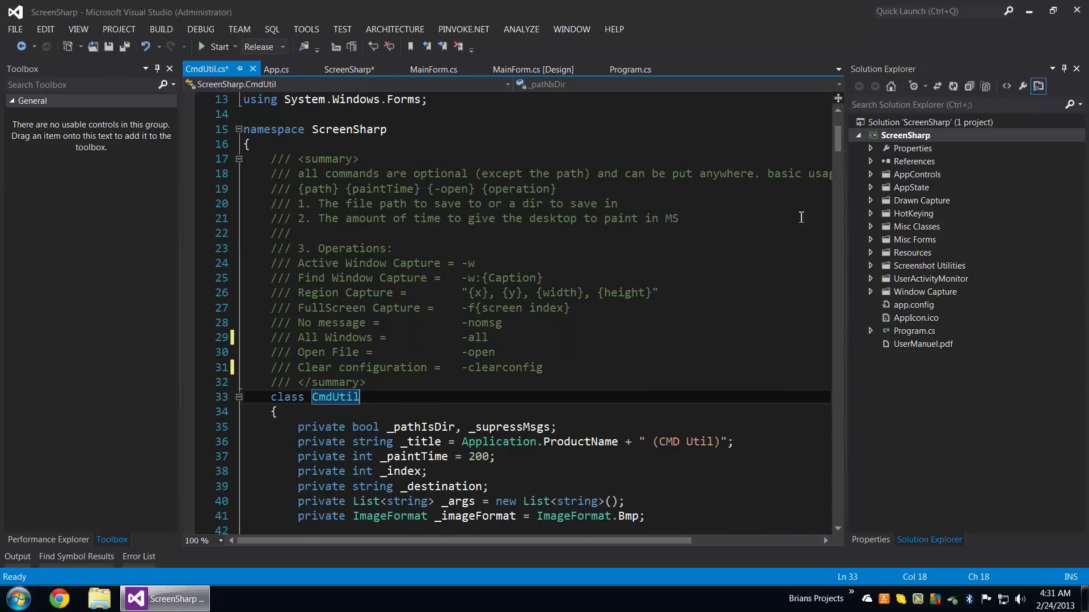
pyautogui.click(868, 292)
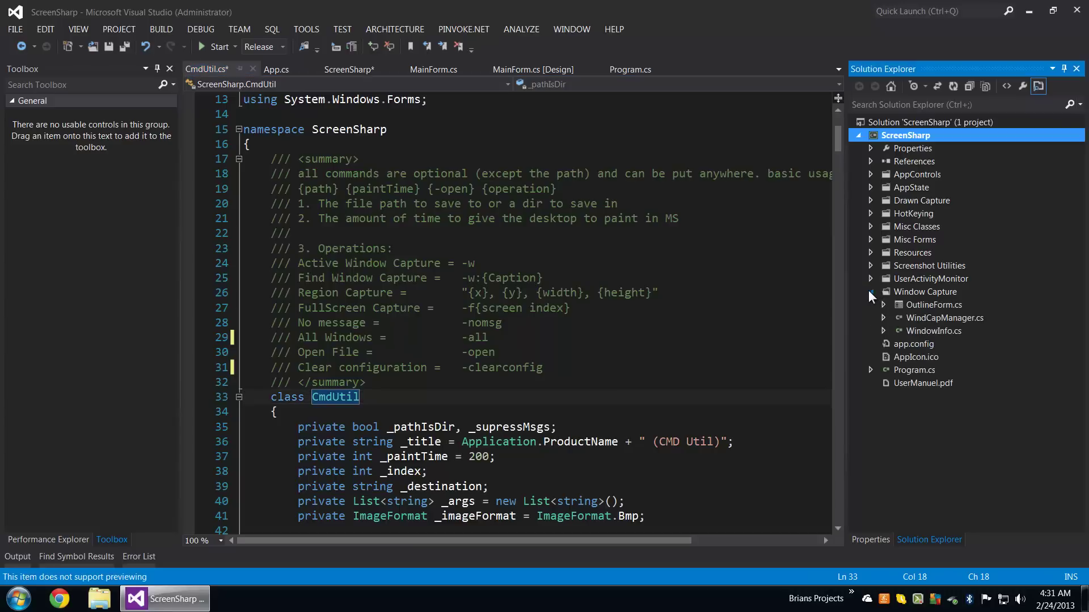
pyautogui.click(869, 292)
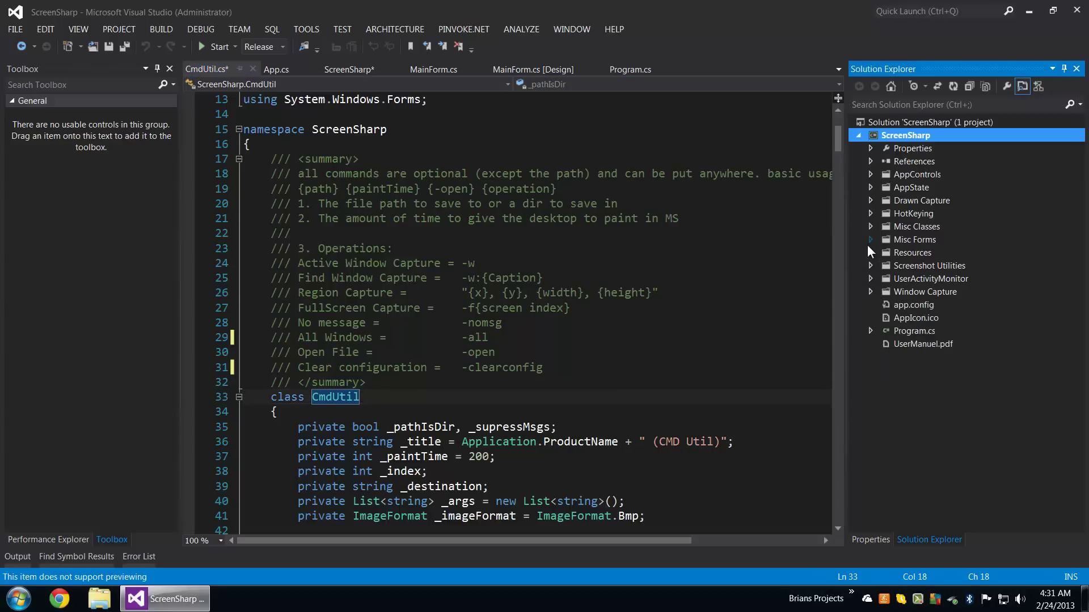
pyautogui.click(869, 158)
pyautogui.click(914, 173)
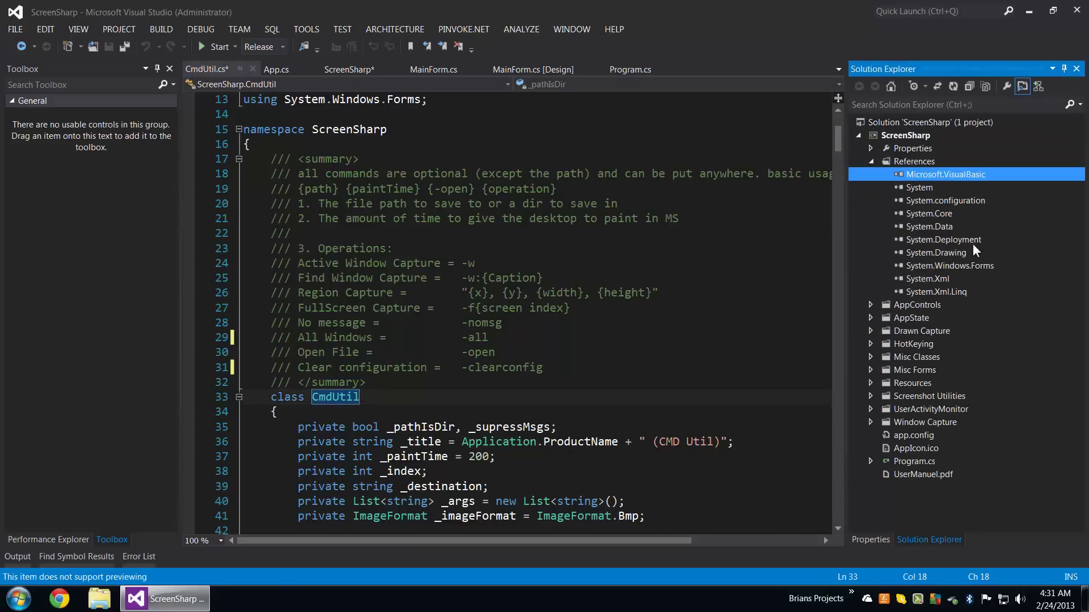
pyautogui.click(972, 201)
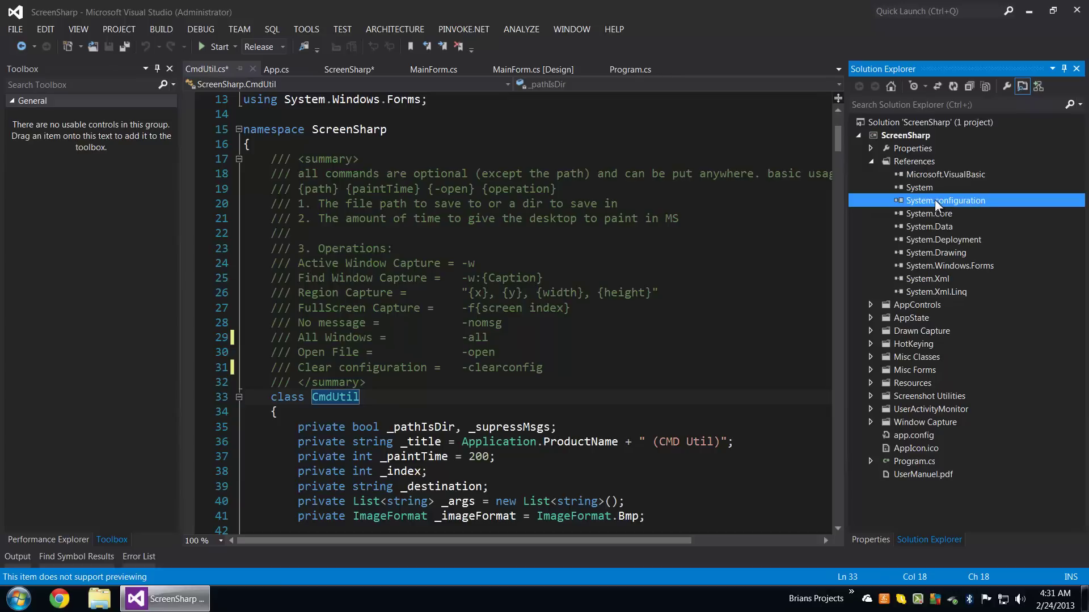
# Show the System.configuration reference's properties and inspect its Description (System.Configuration.dll) and Identity.
pyautogui.rightClick(927, 203)
pyautogui.click(811, 265)
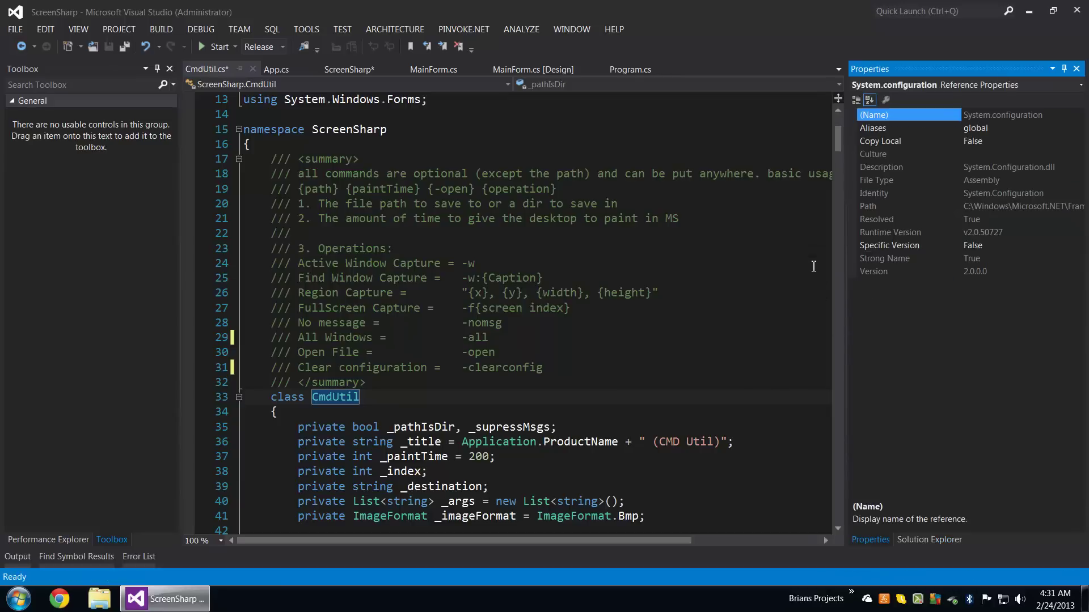
pyautogui.click(1034, 164)
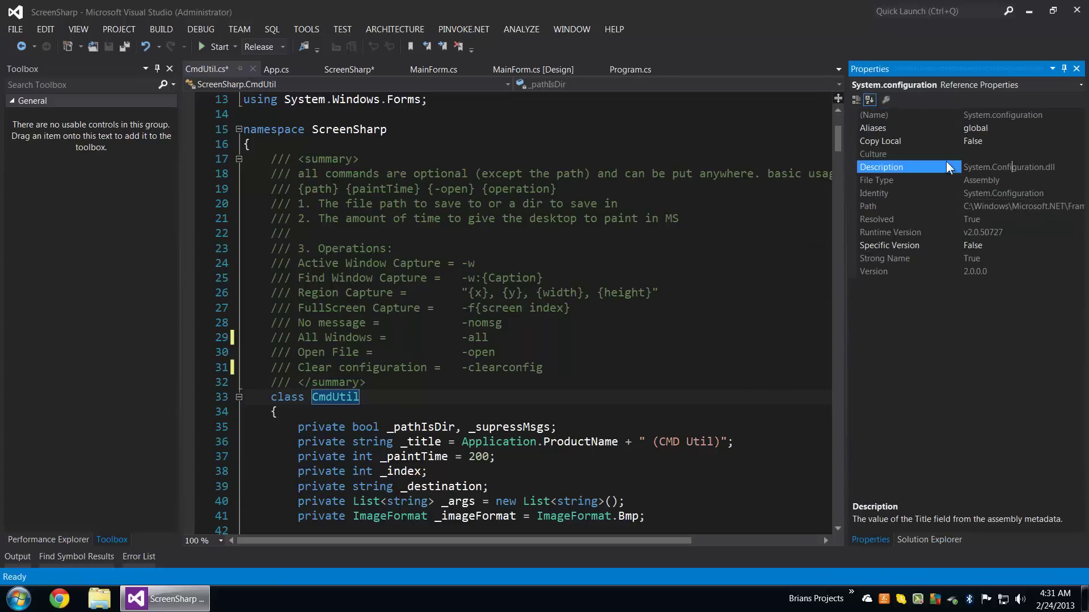
pyautogui.click(1071, 166)
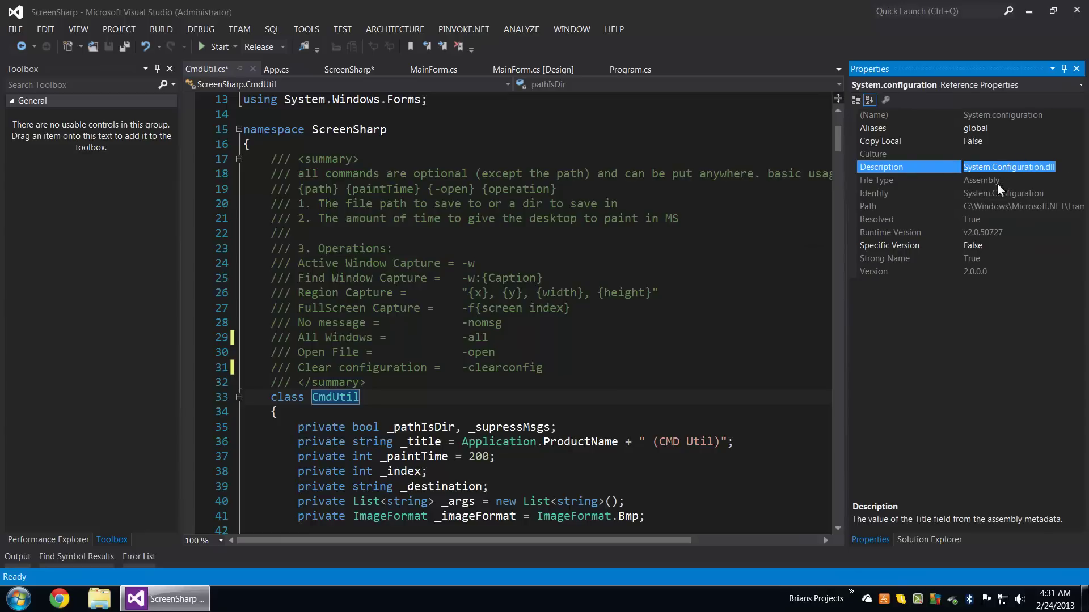
pyautogui.click(1057, 197)
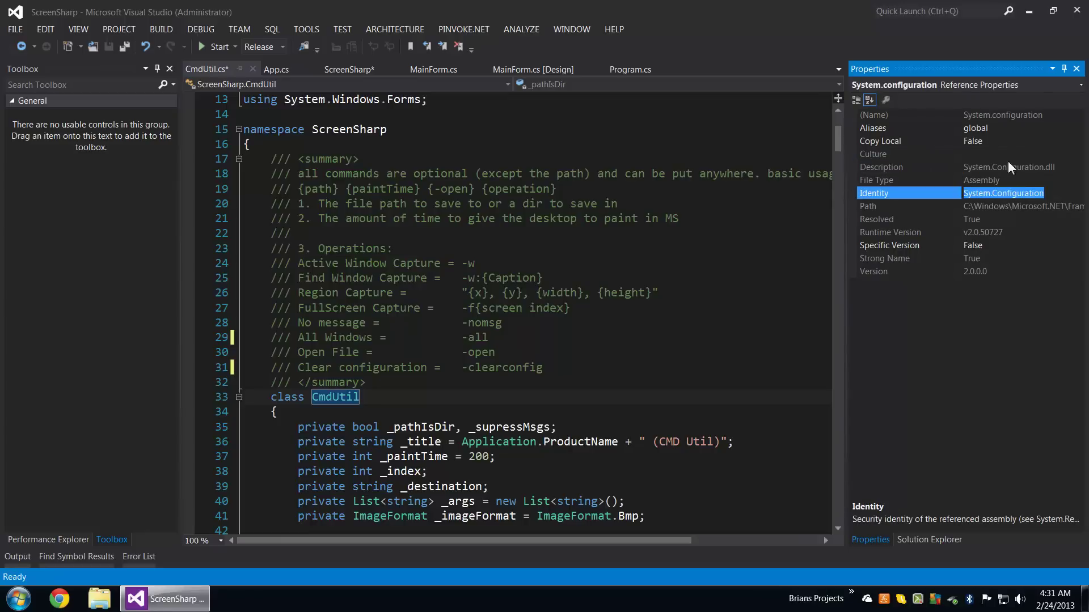
# Categorize the reference properties, then collapse ScreenSharp's References list in Solution Explorer.
pyautogui.moveTo(1007, 116); pyautogui.dragTo(979, 124)
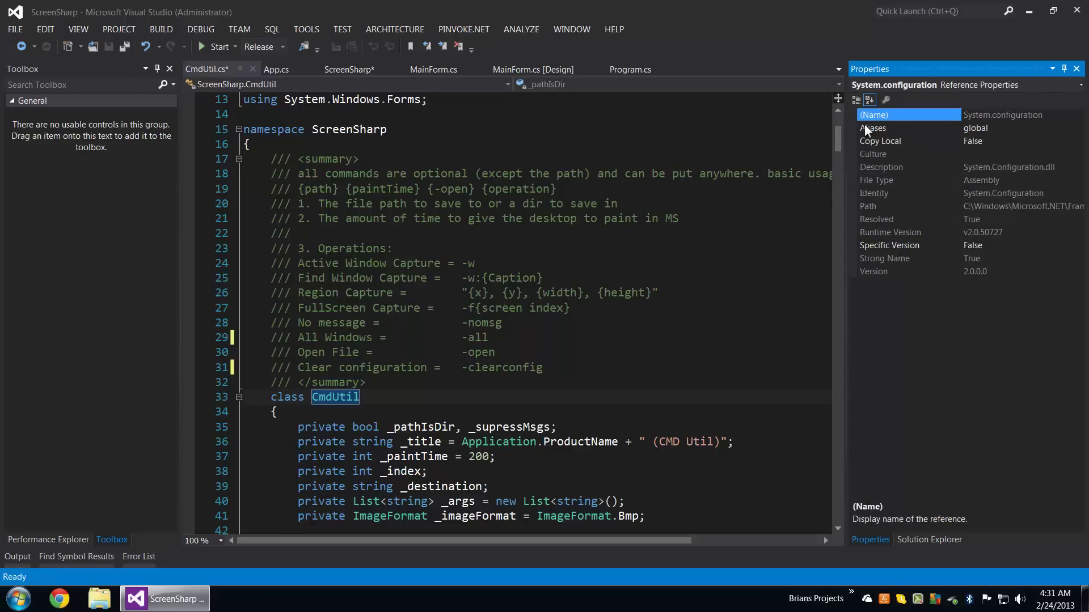
pyautogui.click(858, 98)
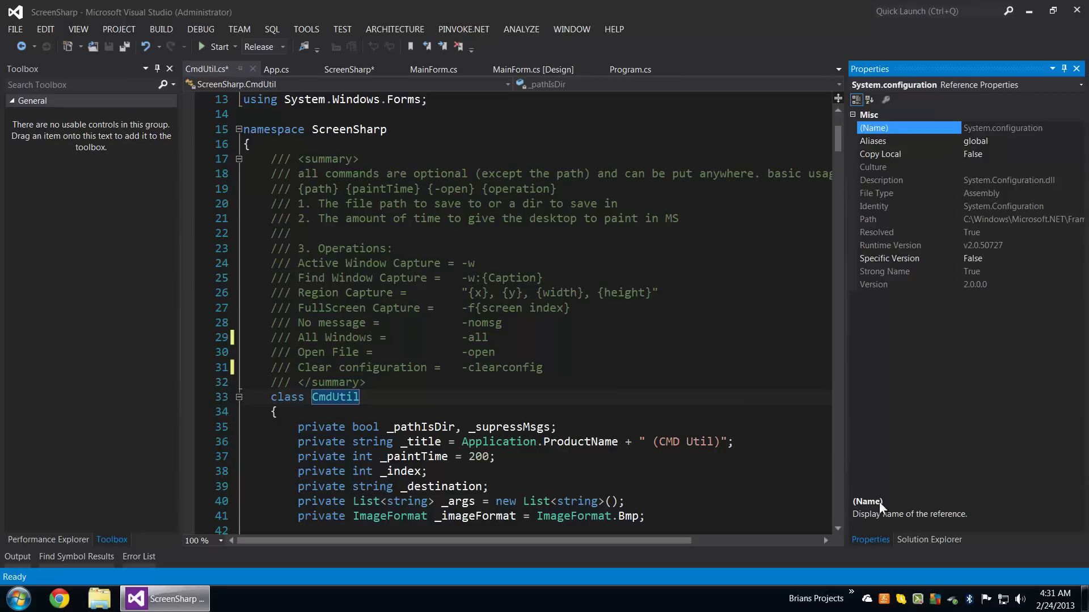
pyautogui.click(927, 539)
pyautogui.click(874, 159)
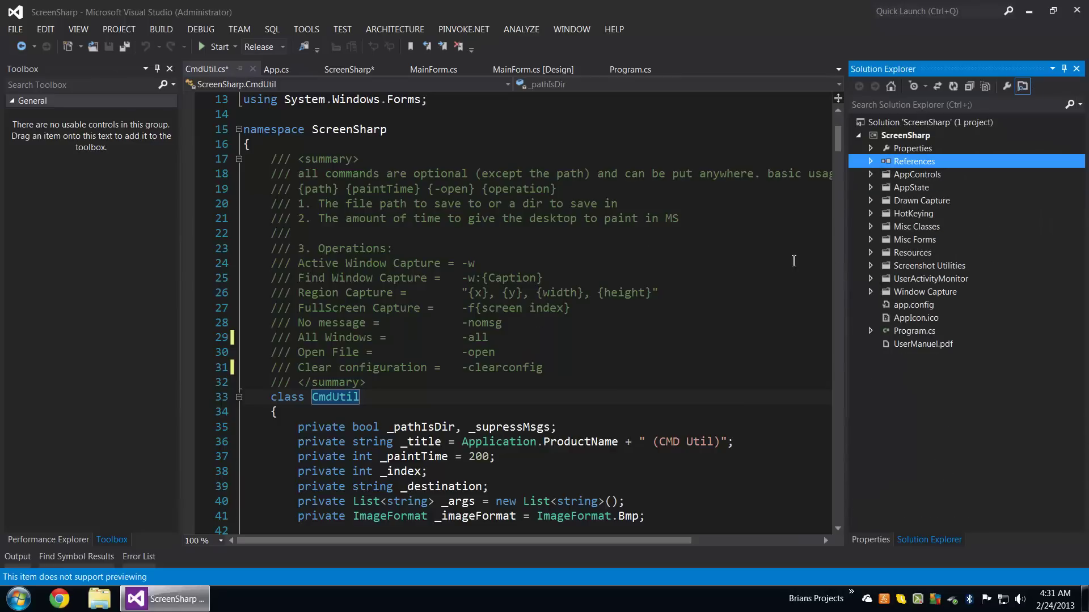
pyautogui.click(870, 226)
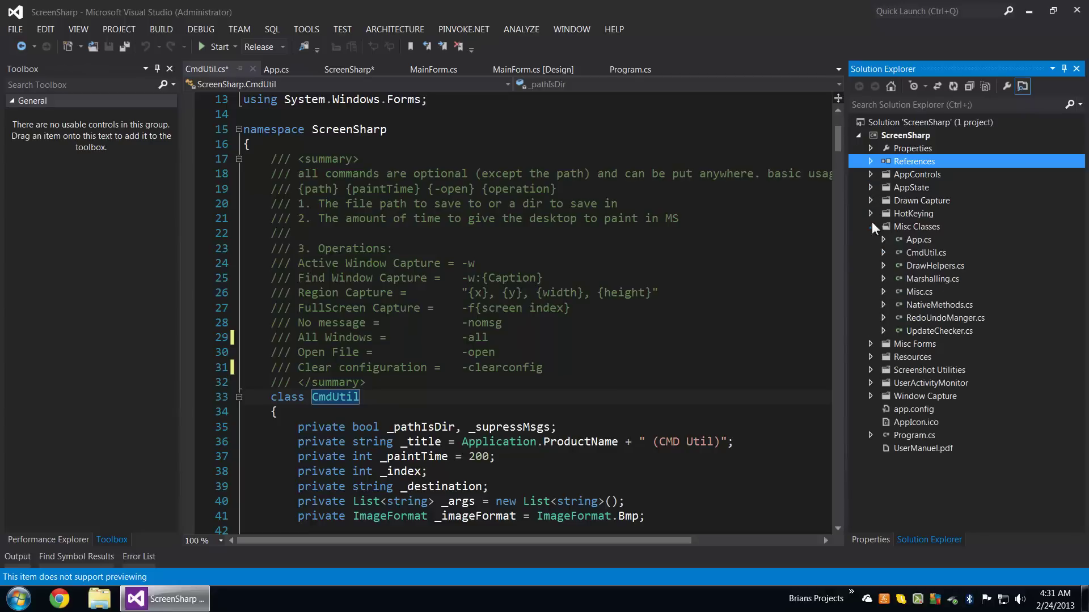
pyautogui.doubleClick(916, 291)
pyautogui.scroll(-6, 466, 342)
pyautogui.scroll(1, 466, 343)
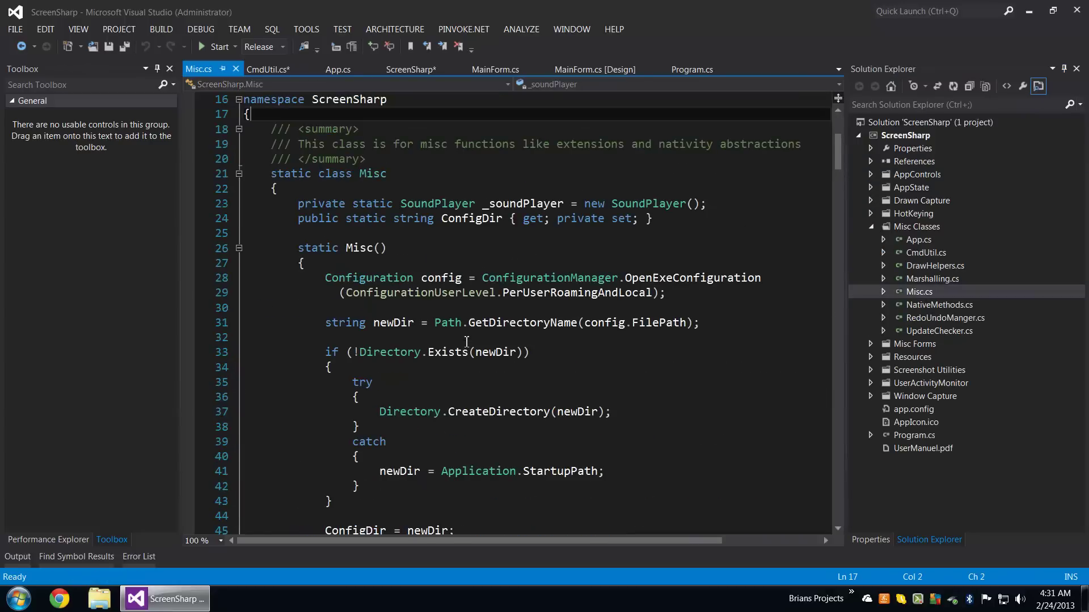
pyautogui.scroll(-1, 468, 353)
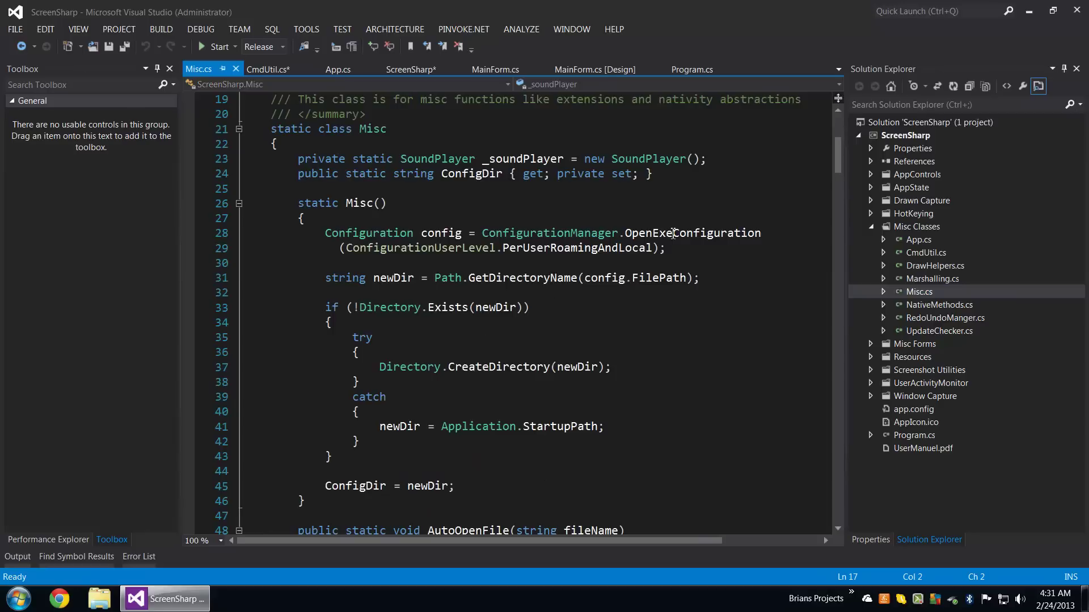
pyautogui.scroll(-1, 436, 255)
pyautogui.scroll(1, 450, 275)
pyautogui.scroll(1, 281, 225)
pyautogui.click(214, 219)
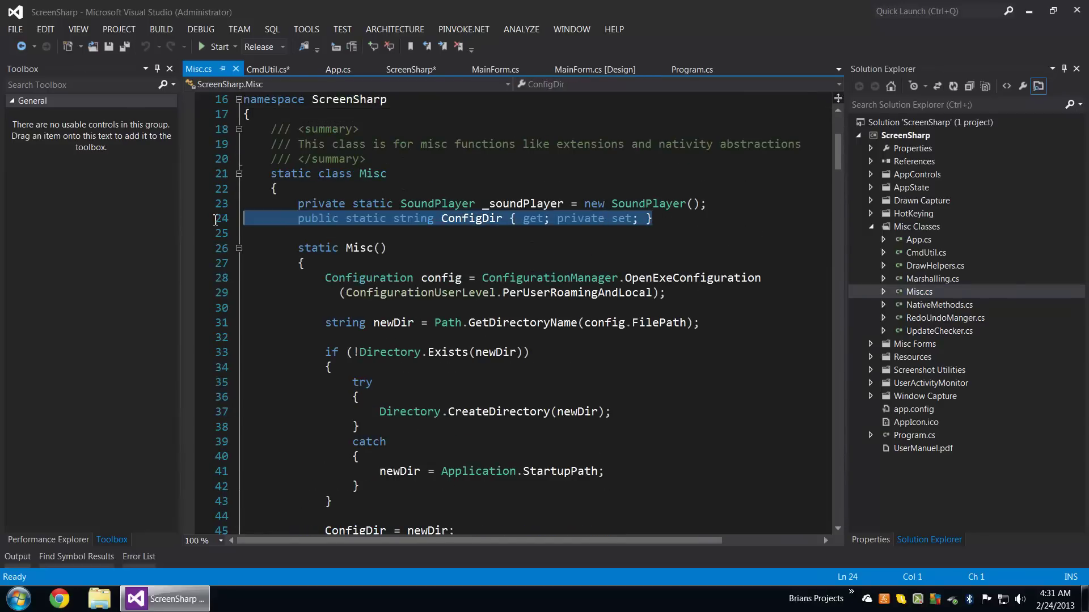
pyautogui.scroll(-2, 472, 390)
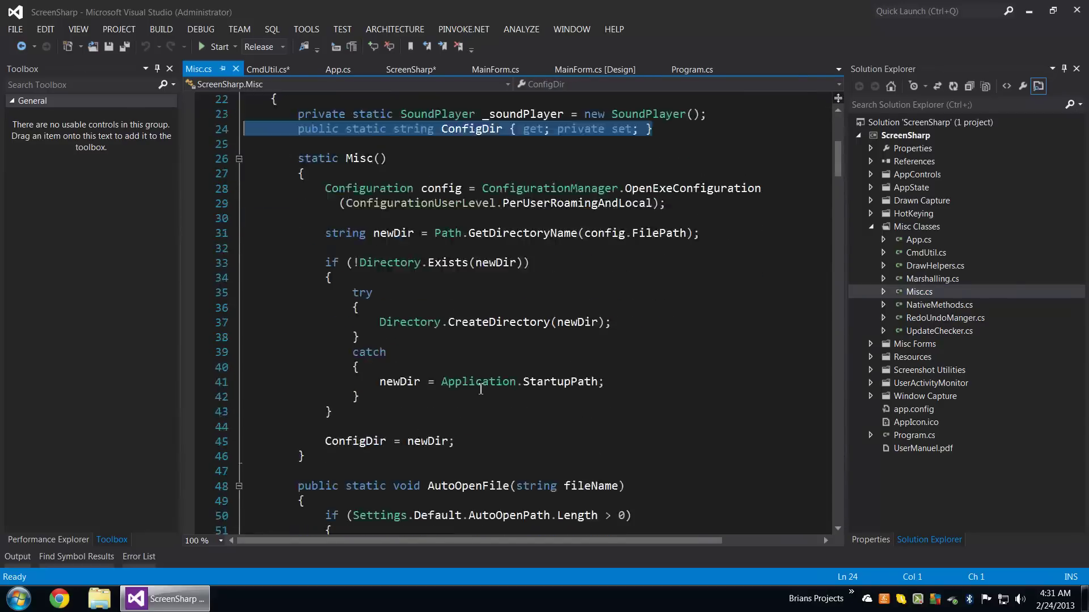
pyautogui.moveTo(455, 441); pyautogui.dragTo(203, 193)
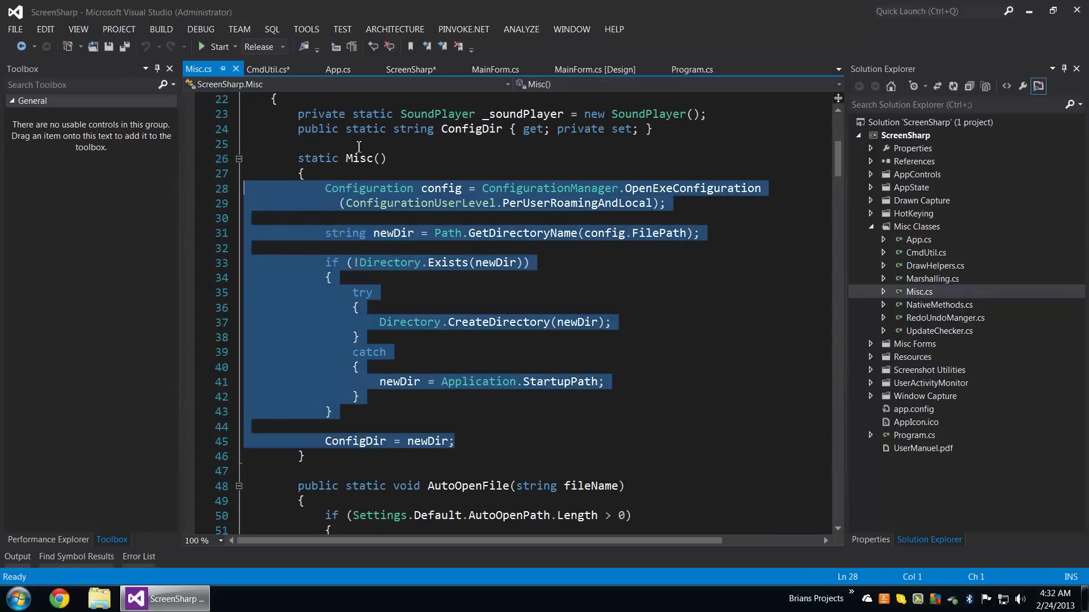
pyautogui.moveTo(456, 441); pyautogui.dragTo(156, 189)
pyautogui.click(671, 200)
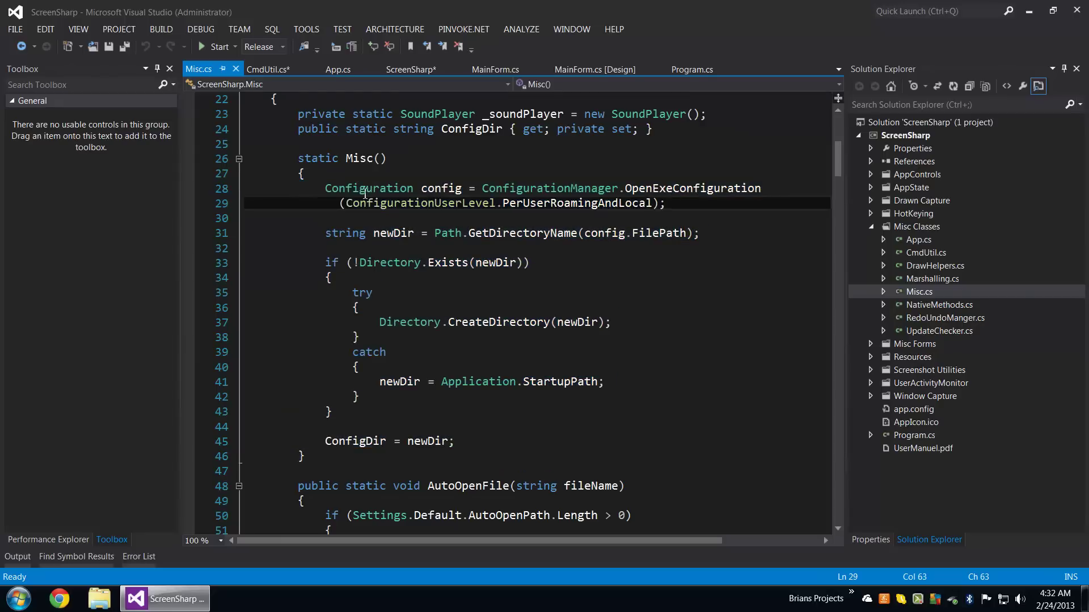
pyautogui.click(387, 189)
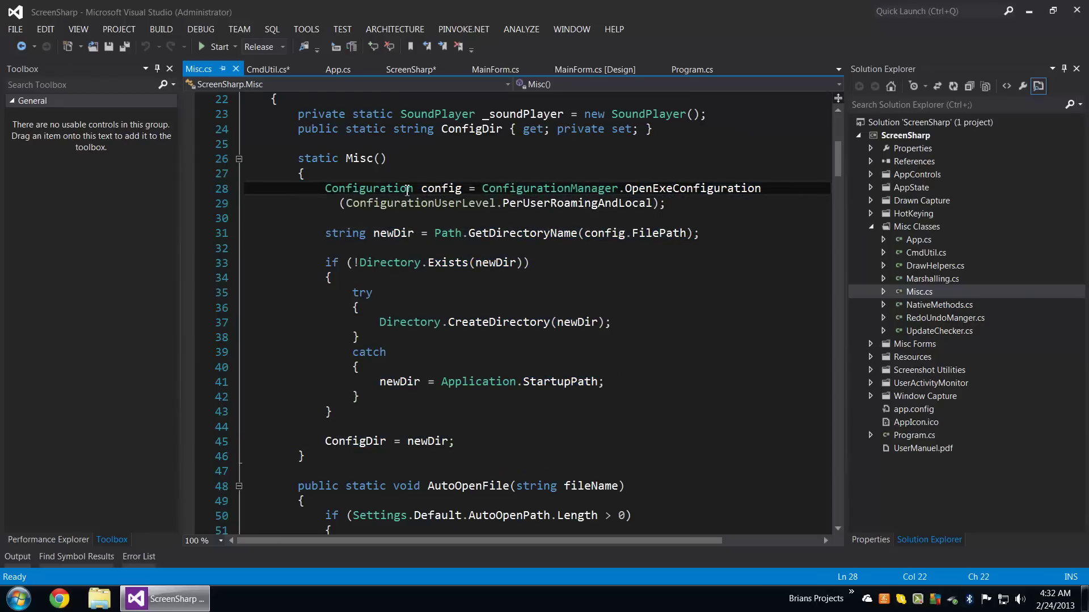
pyautogui.doubleClick(706, 189)
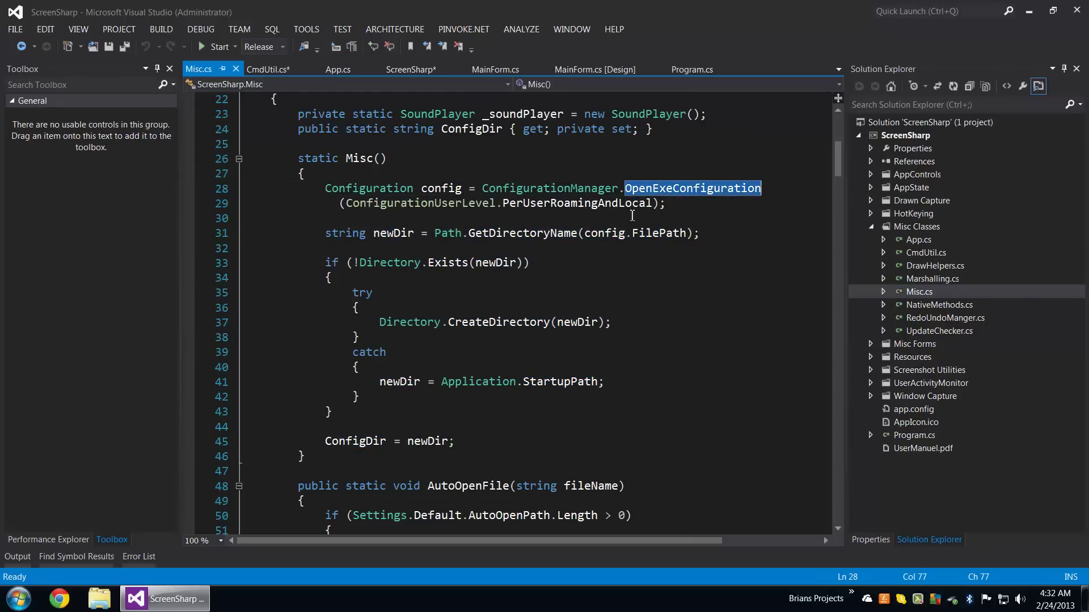
pyautogui.click(588, 204)
pyautogui.doubleClick(428, 206)
pyautogui.click(449, 206)
pyautogui.doubleClick(446, 207)
pyautogui.doubleClick(561, 204)
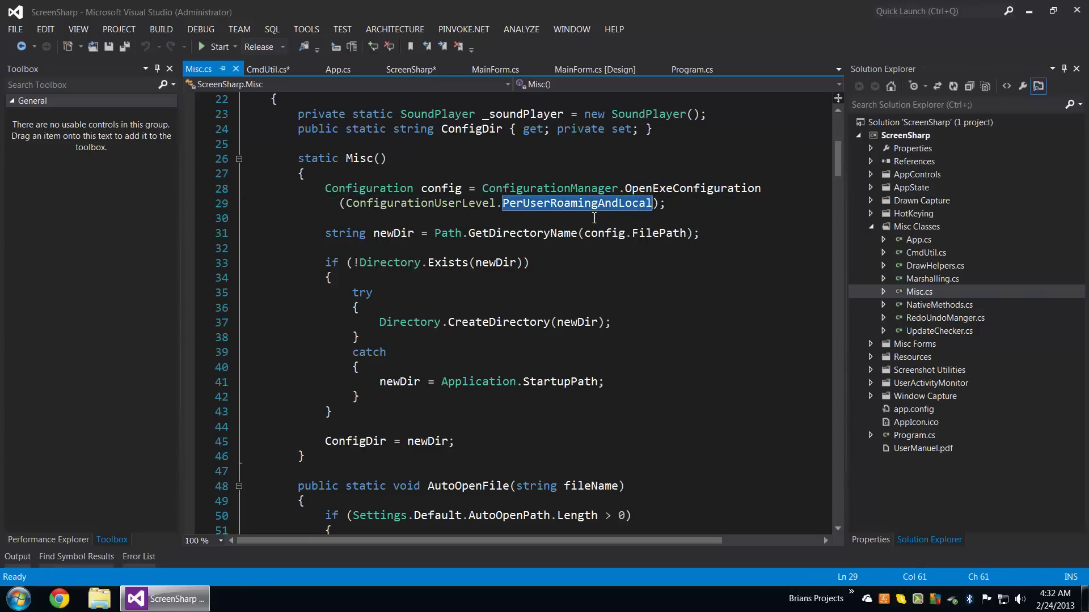
pyautogui.click(710, 235)
pyautogui.moveTo(579, 203)
pyautogui.doubleClick(624, 206)
pyautogui.press('BackSpace')
pyautogui.click(609, 239)
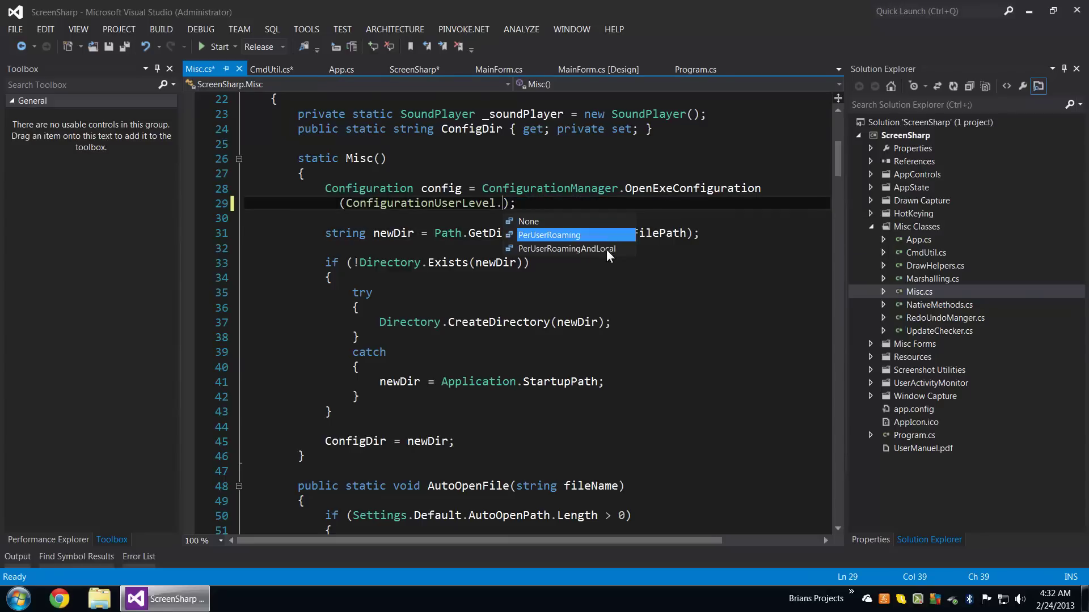
pyautogui.doubleClick(560, 244)
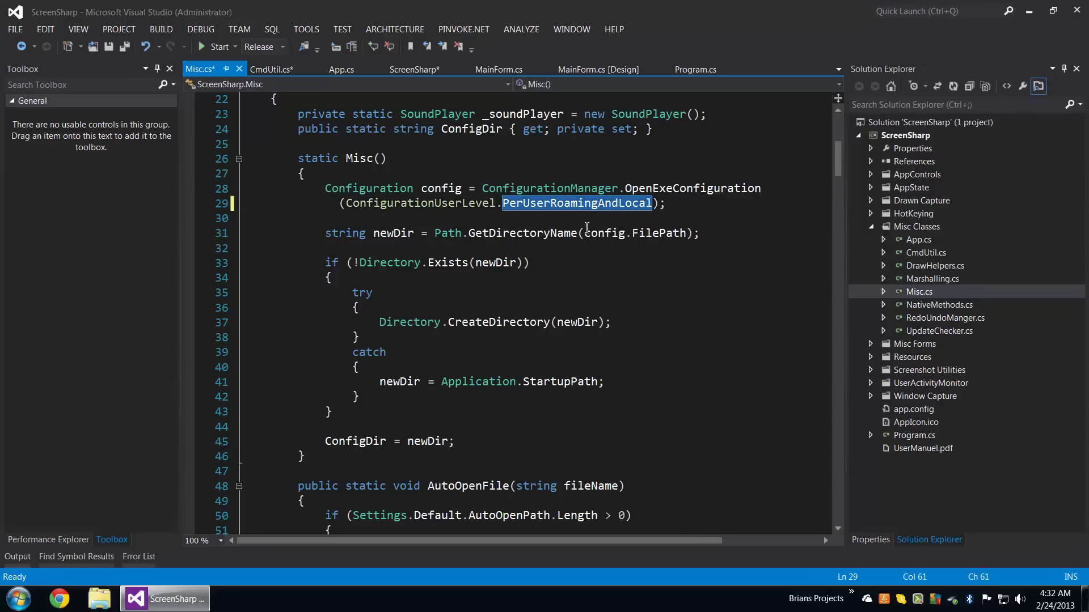
pyautogui.moveTo(325, 232); pyautogui.dragTo(728, 232)
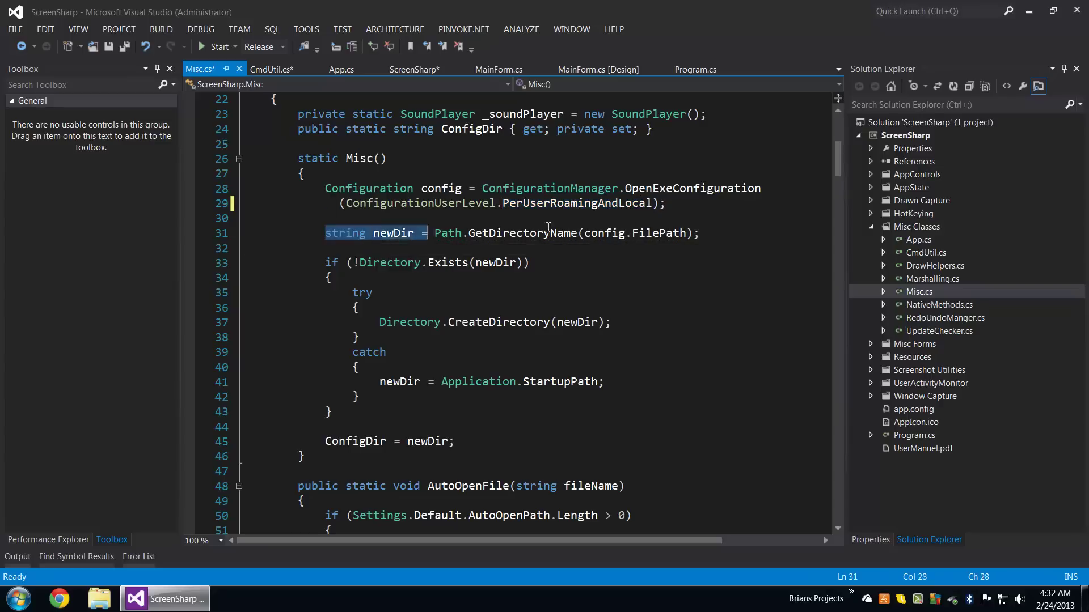
pyautogui.click(728, 233)
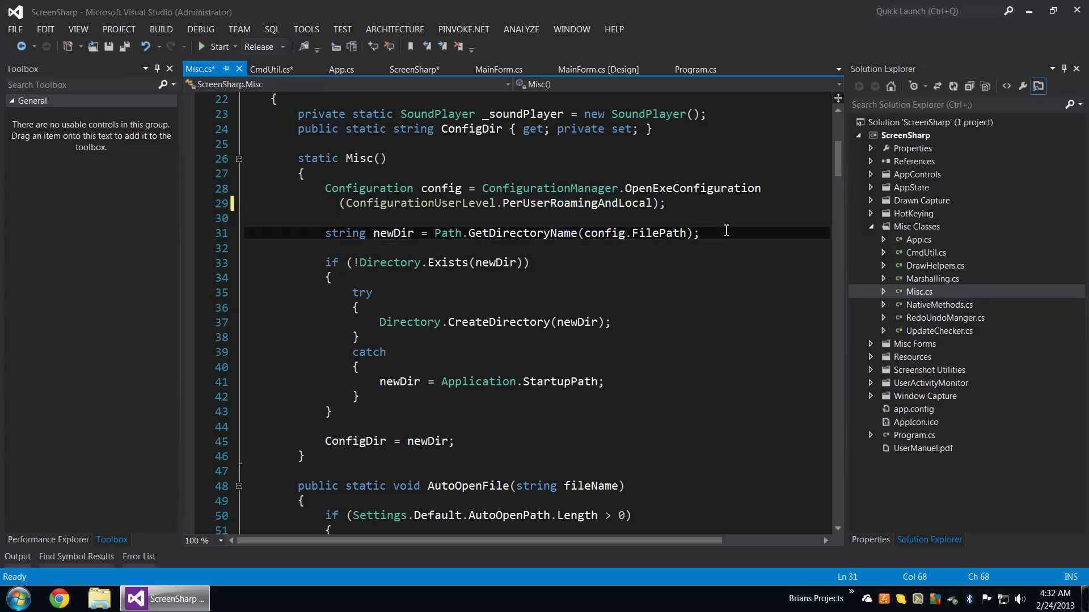
pyautogui.moveTo(725, 232); pyautogui.dragTo(414, 232)
pyautogui.click(501, 232)
pyautogui.doubleClick(522, 232)
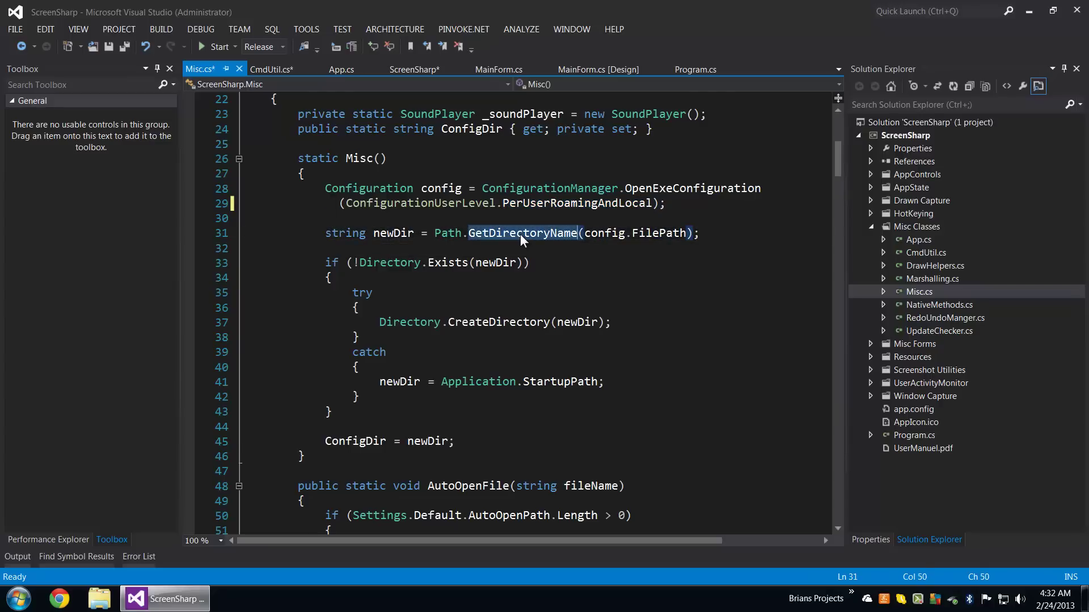
pyautogui.doubleClick(609, 233)
pyautogui.doubleClick(667, 235)
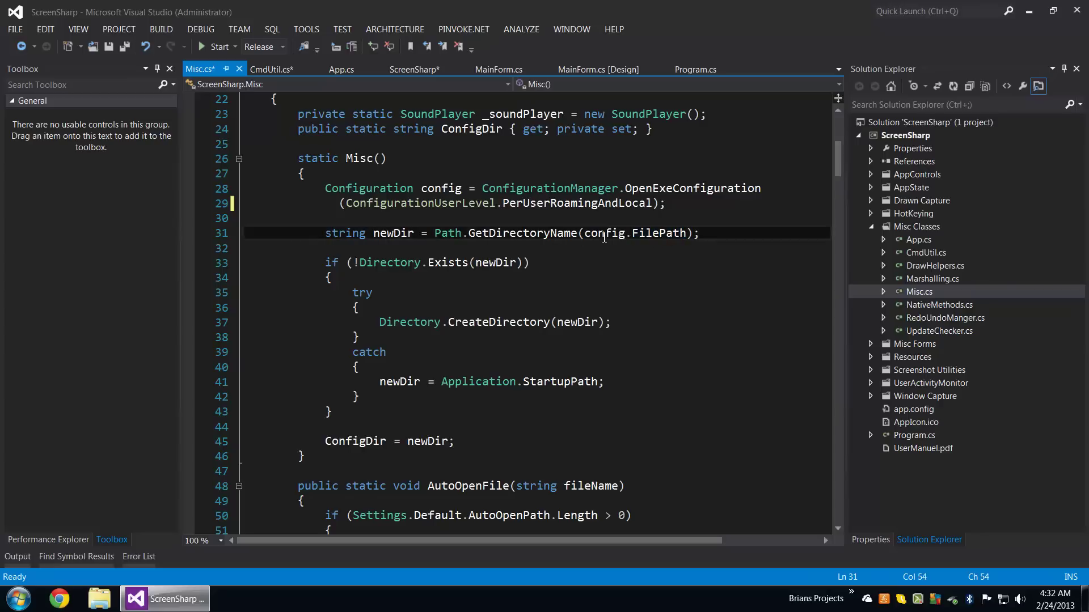
pyautogui.doubleClick(610, 233)
pyautogui.doubleClick(668, 232)
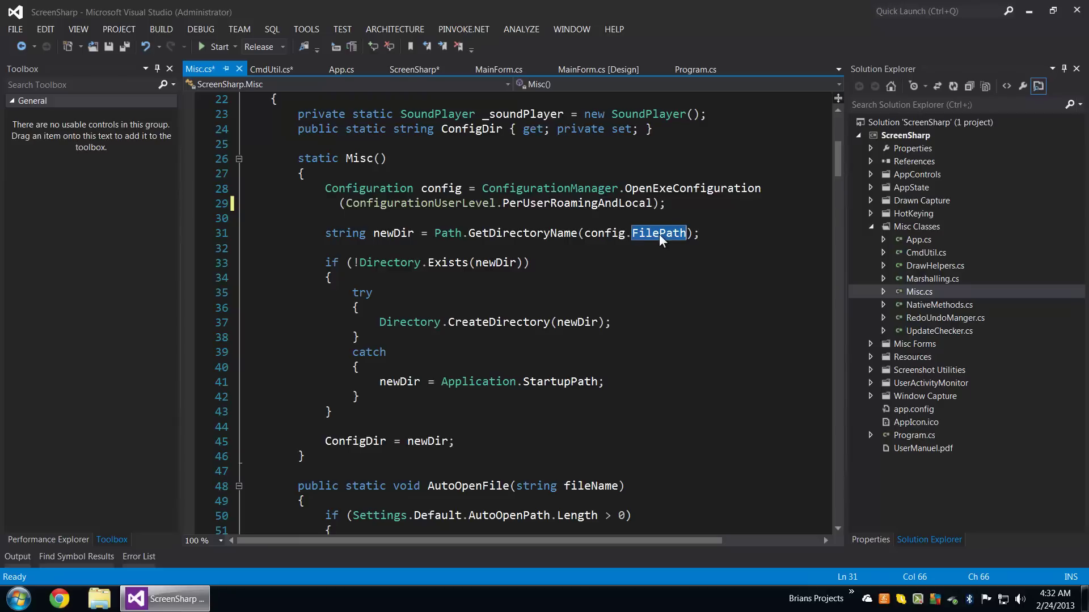
pyautogui.click(612, 233)
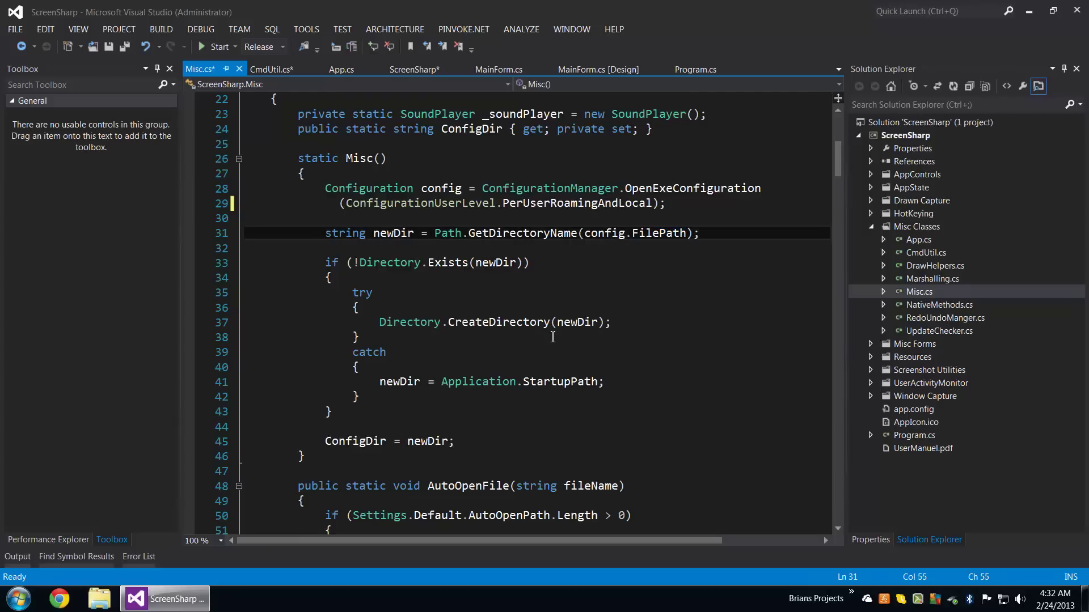
pyautogui.moveTo(746, 233); pyautogui.dragTo(246, 198)
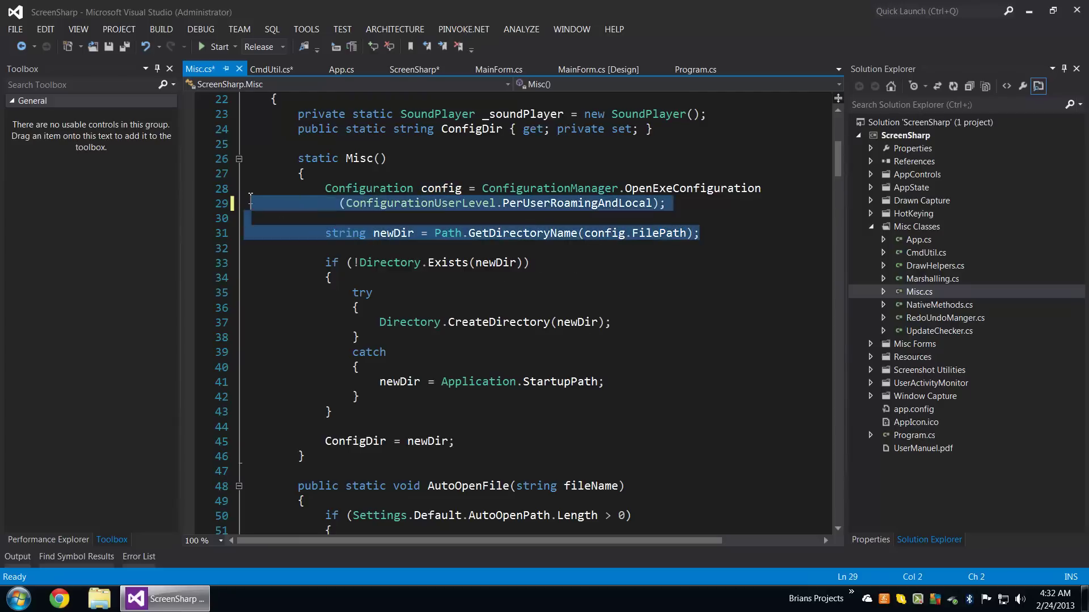
pyautogui.click(536, 277)
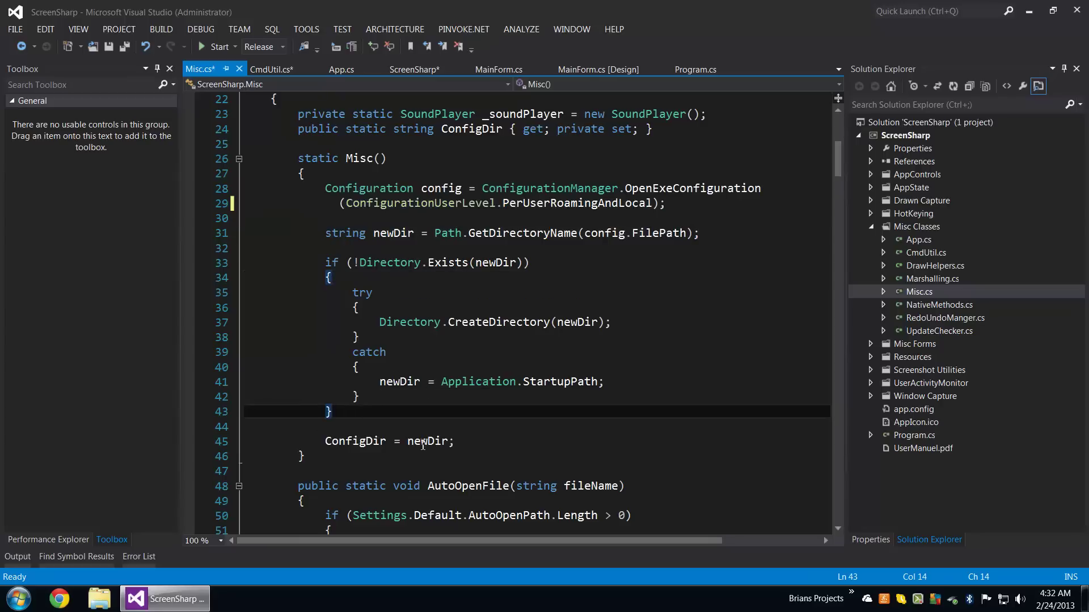
# Inspect the ConfigDir assignment and AppStateFileName property, highlighting every use of ConfigDir.
pyautogui.click(420, 441)
pyautogui.scroll(4, 518, 441)
pyautogui.scroll(-9, 517, 442)
pyautogui.scroll(-7, 520, 444)
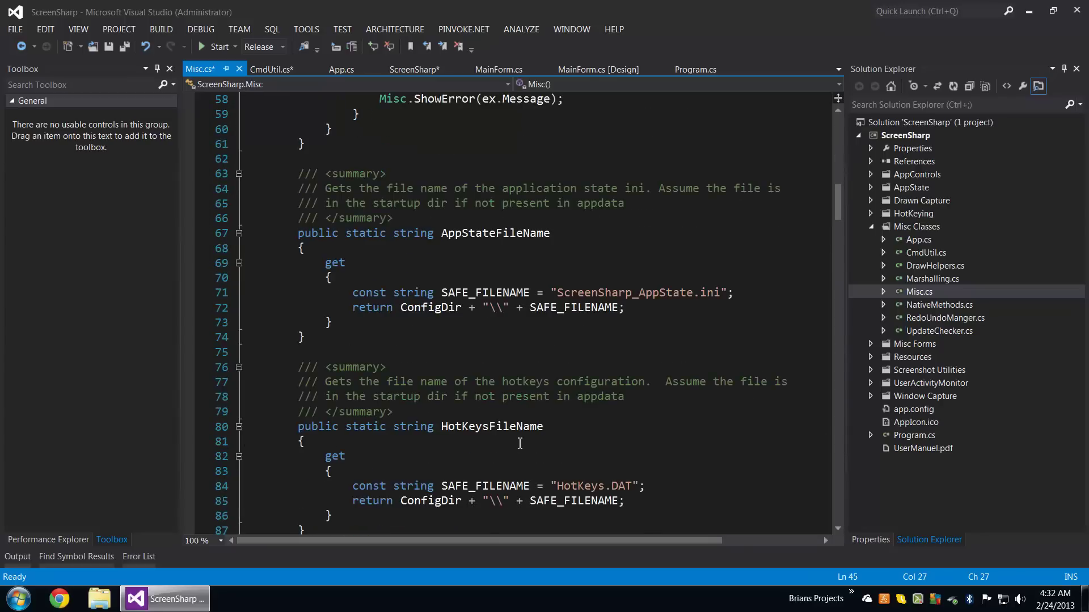
pyautogui.click(511, 233)
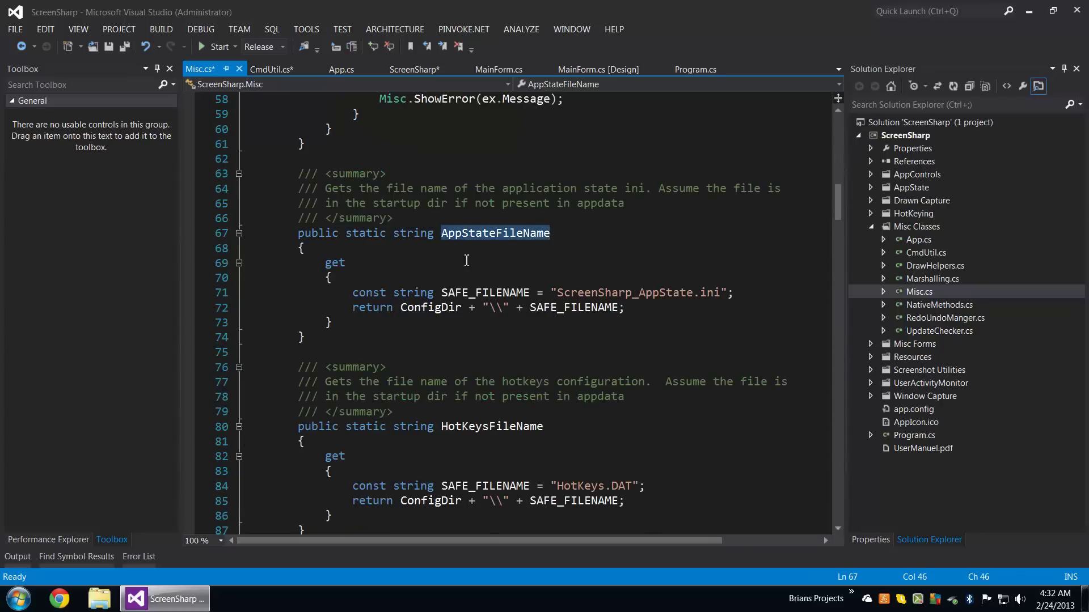
pyautogui.doubleClick(510, 233)
pyautogui.scroll(-2, 511, 343)
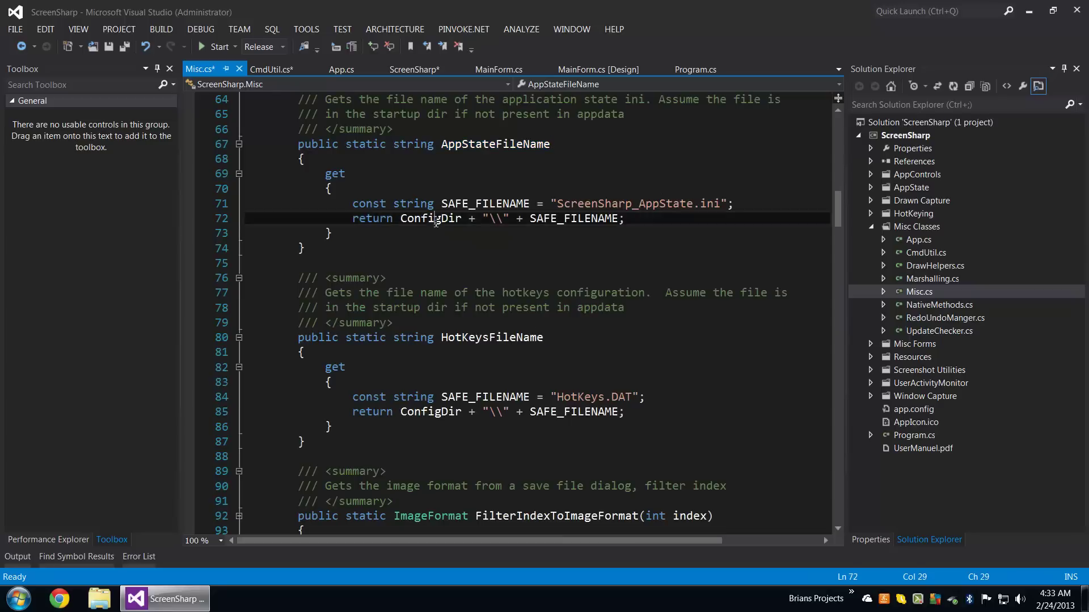
pyautogui.doubleClick(430, 218)
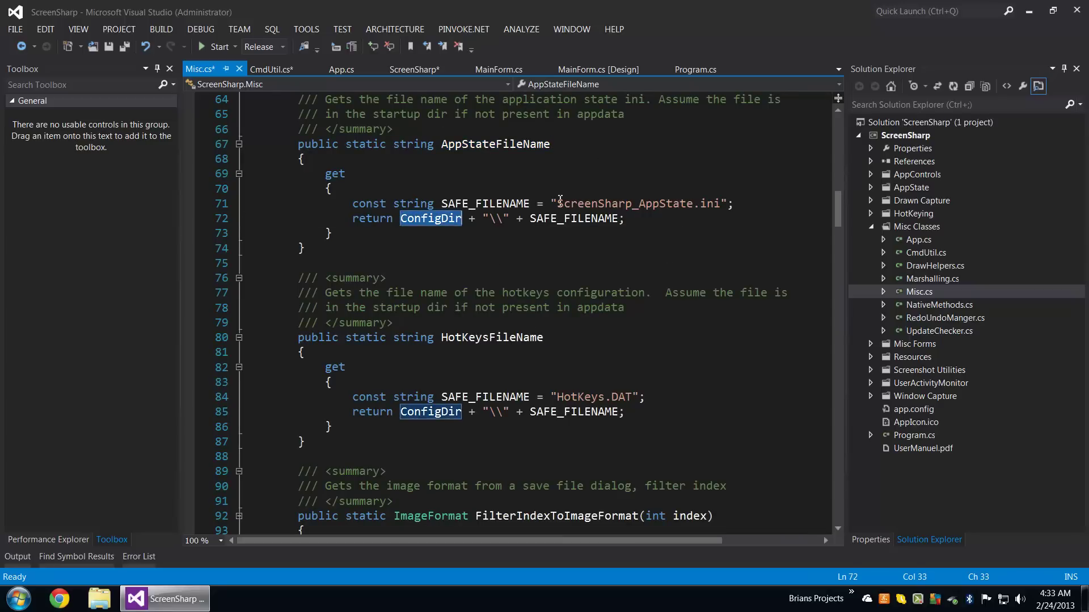
# Select the ScreenSharp_AppState.ini and HotKeys.DAT file-name strings, then launch ScreenSharp in the debugger.
pyautogui.moveTo(558, 205); pyautogui.dragTo(719, 207)
pyautogui.scroll(-3, 647, 326)
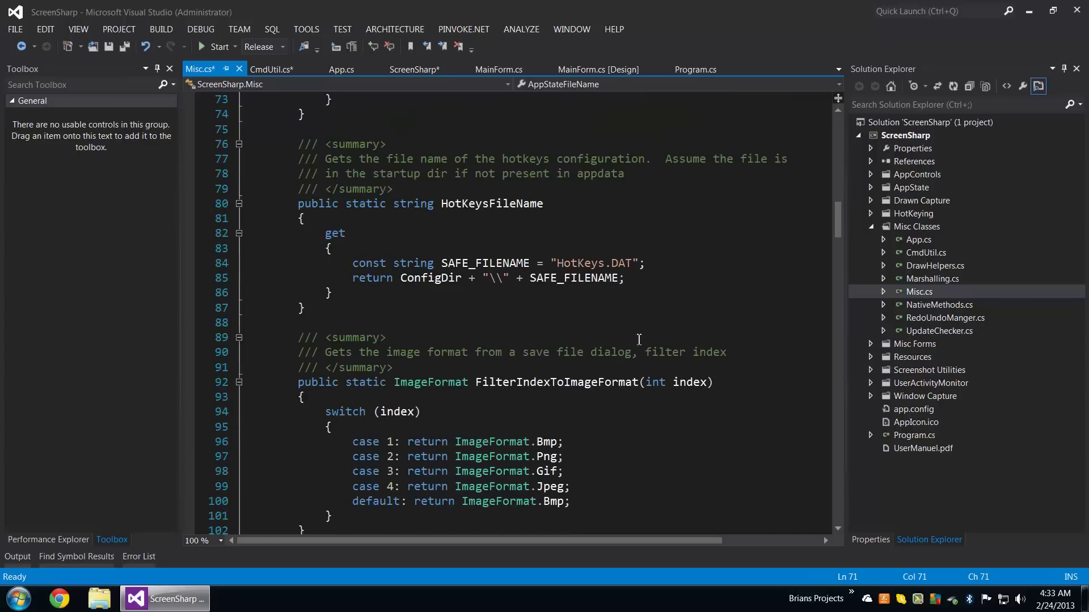
pyautogui.moveTo(638, 257); pyautogui.dragTo(549, 263)
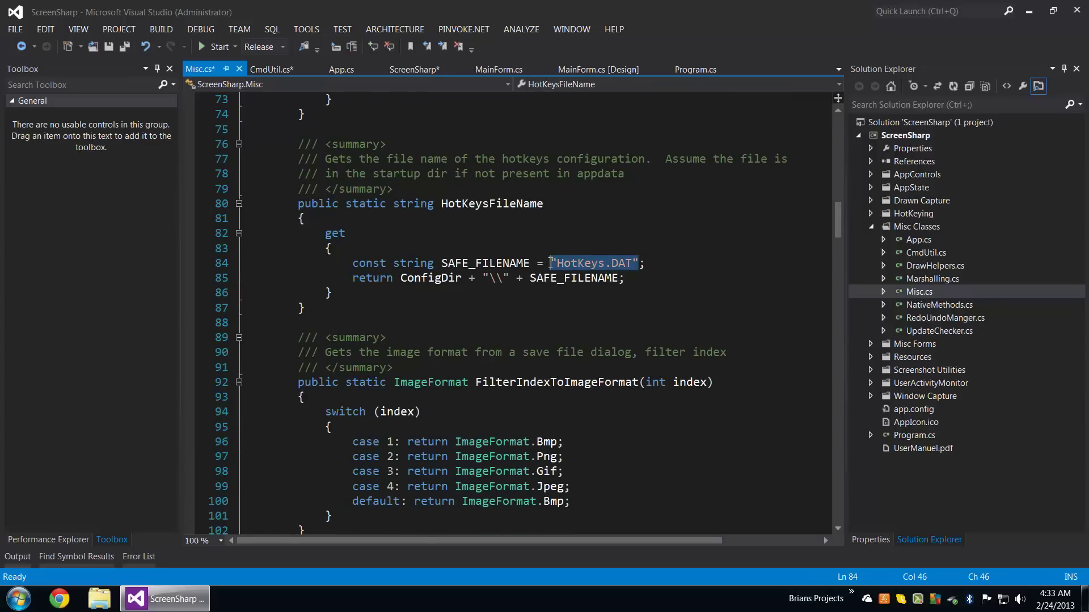
pyautogui.click(628, 277)
pyautogui.scroll(-5, 622, 293)
pyautogui.scroll(-3, 617, 298)
pyautogui.scroll(-4, 614, 301)
pyautogui.scroll(6, 614, 302)
pyautogui.press('F5')
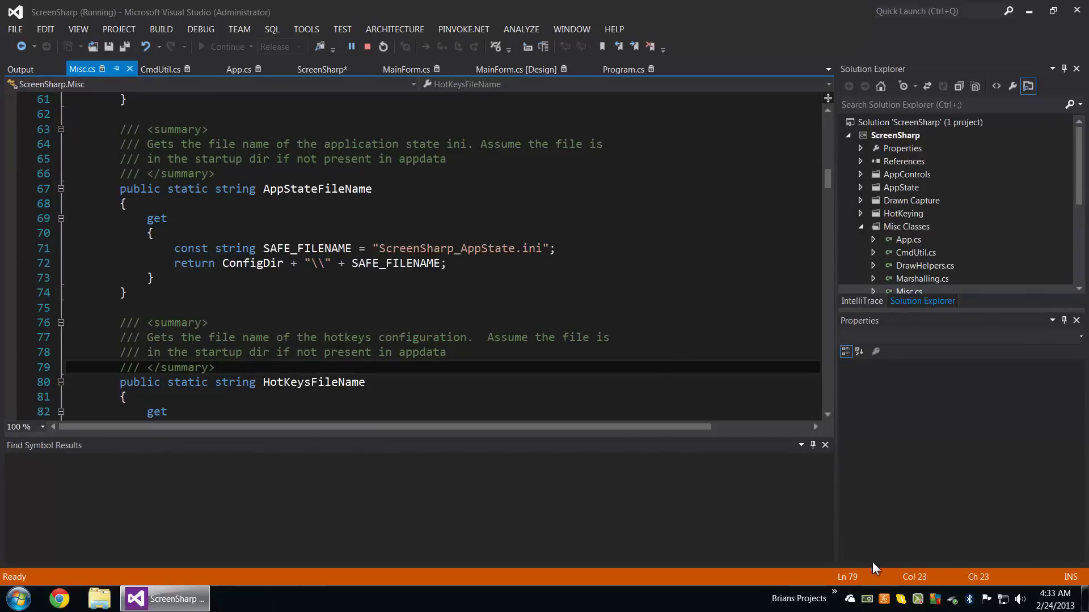
# Start an All-Screens capture from ScreenSharp's tray menu and cancel it.
pyautogui.rightClick(867, 600)
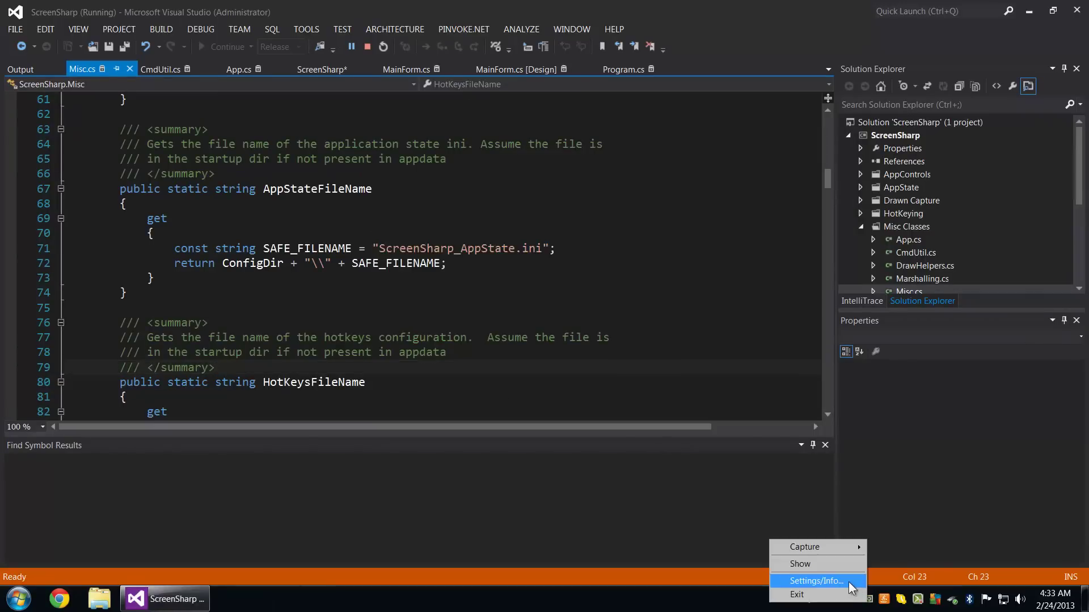
pyautogui.moveTo(816, 547)
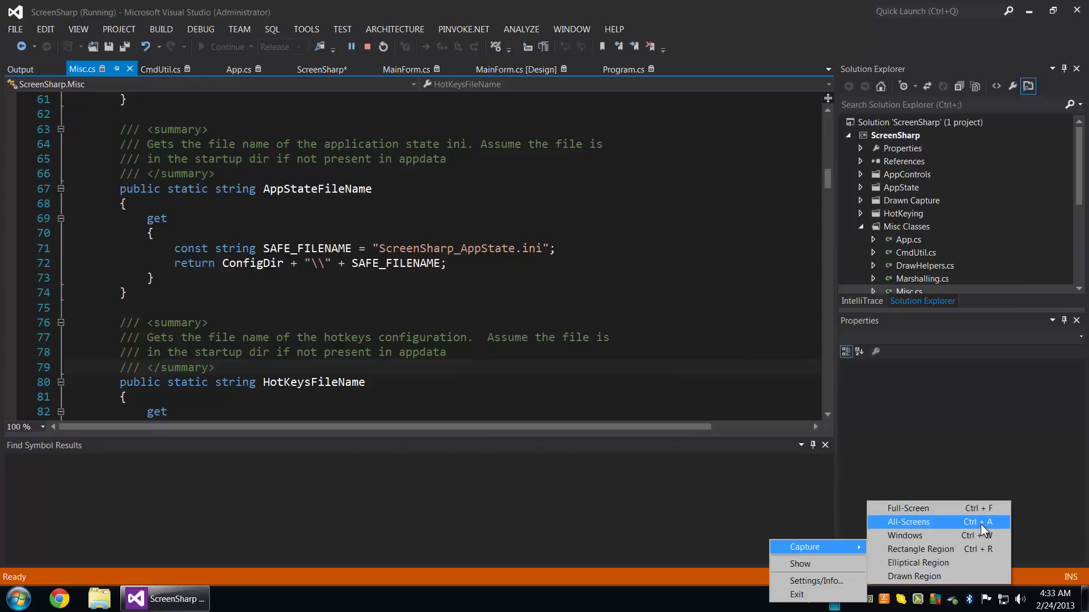
pyautogui.click(933, 521)
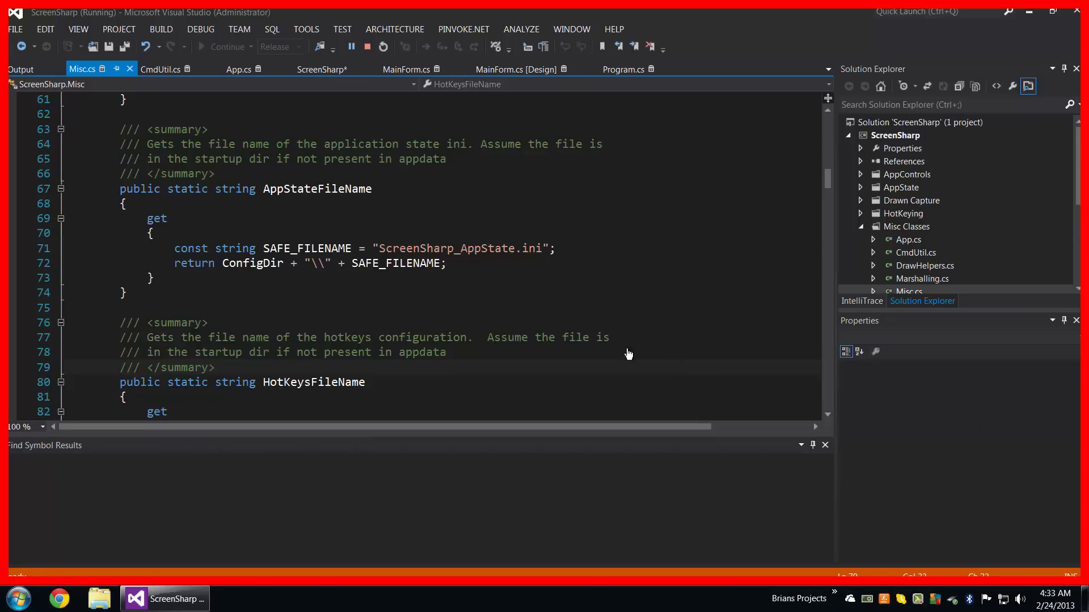
pyautogui.rightClick(684, 437)
# View ScreenSharp's Settings window from the tray menu, then exit the app, ending debugging.
pyautogui.rightClick(866, 599)
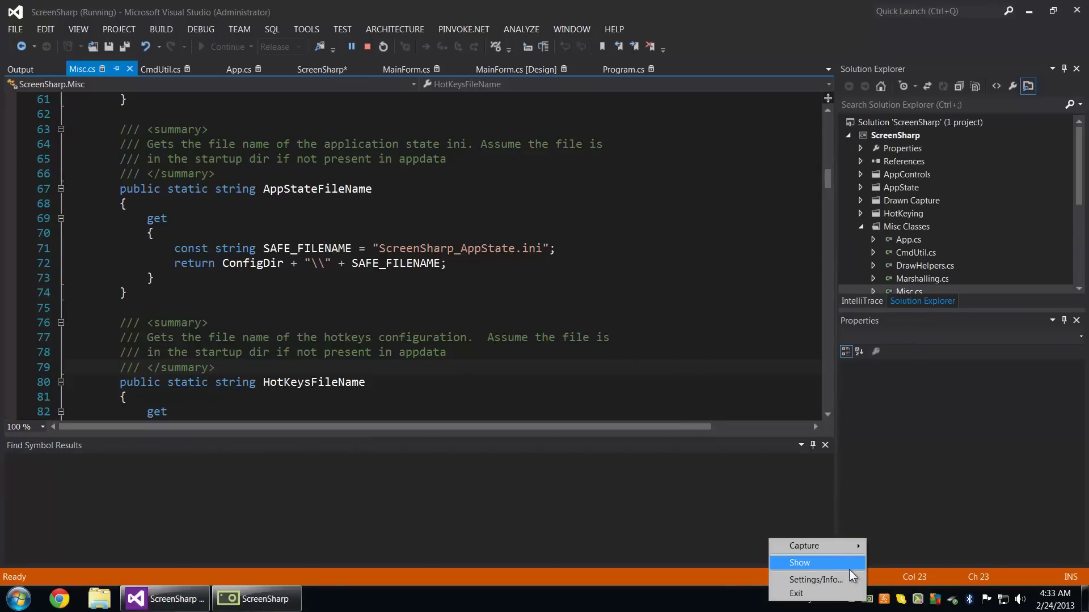
pyautogui.click(840, 585)
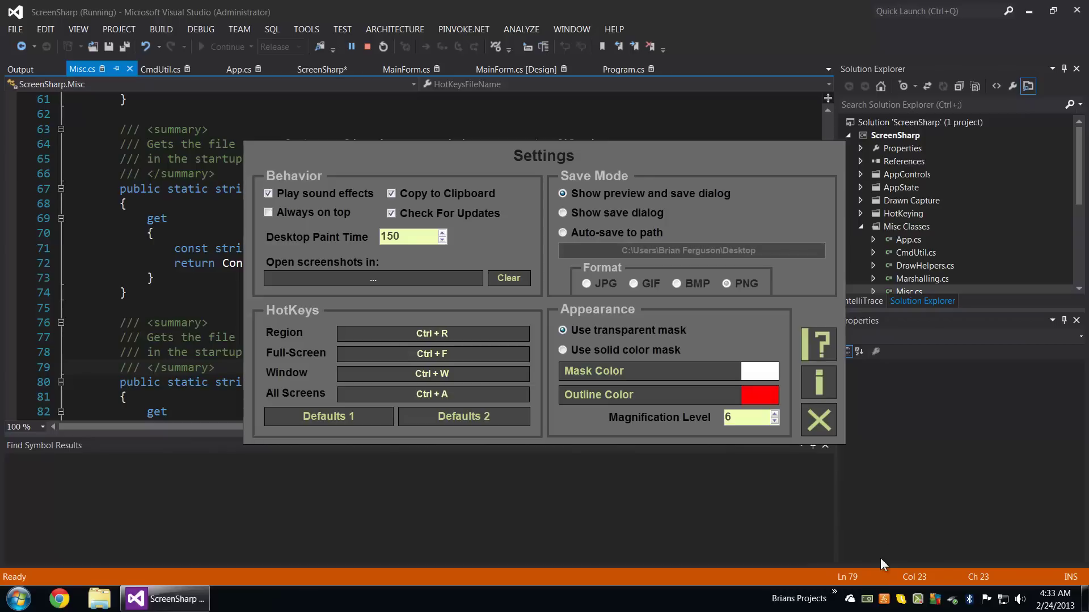
pyautogui.click(817, 423)
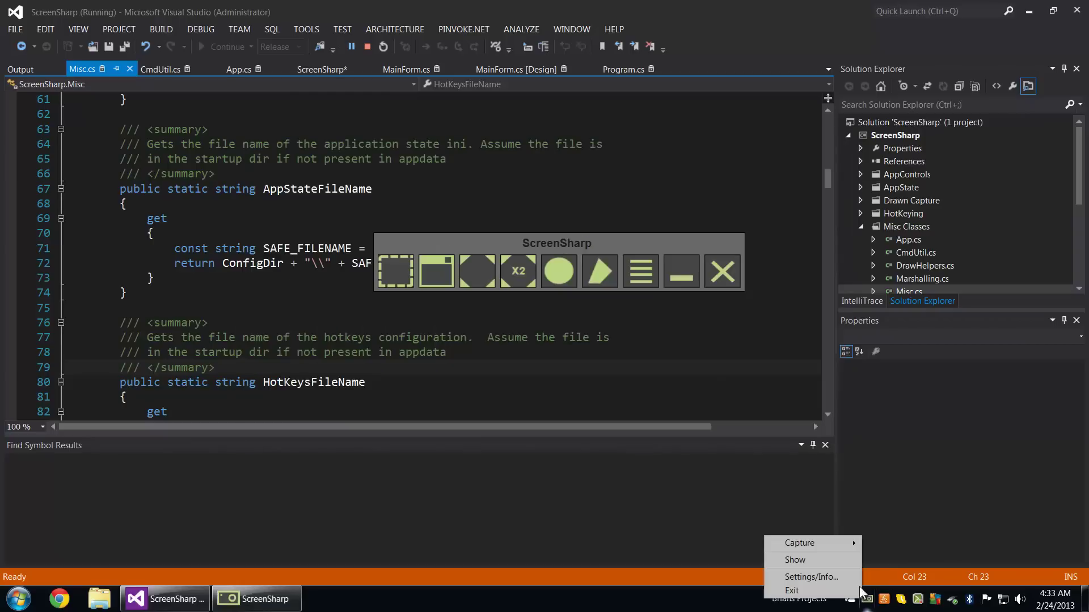
pyautogui.click(852, 591)
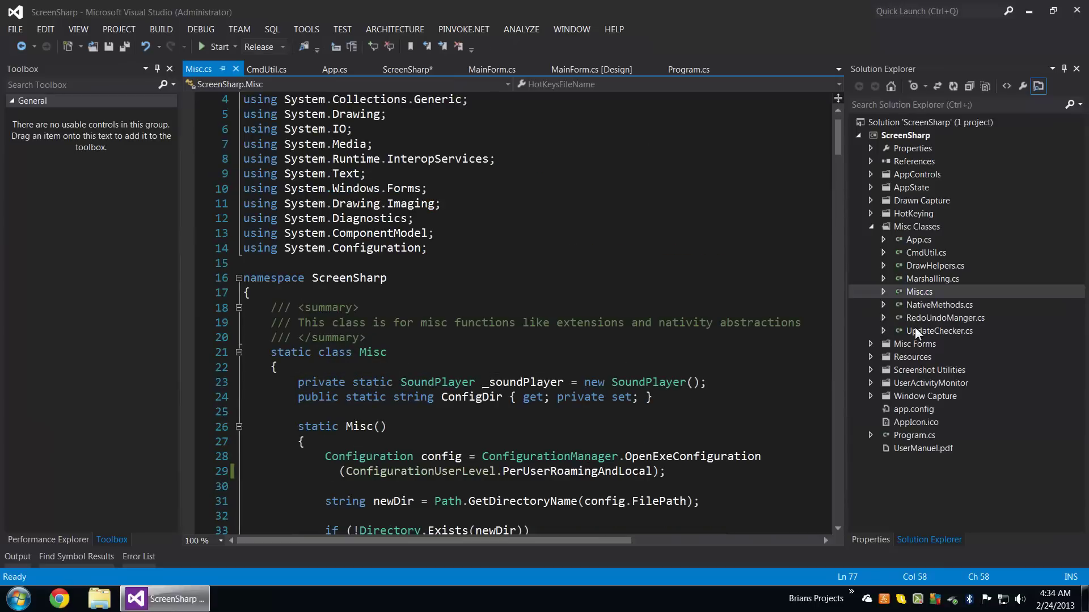
# Open RedoUndoManger.cs, check PushCurrentState's if-block brace pair, and relaunch ScreenSharp with F5.
pyautogui.click(919, 319)
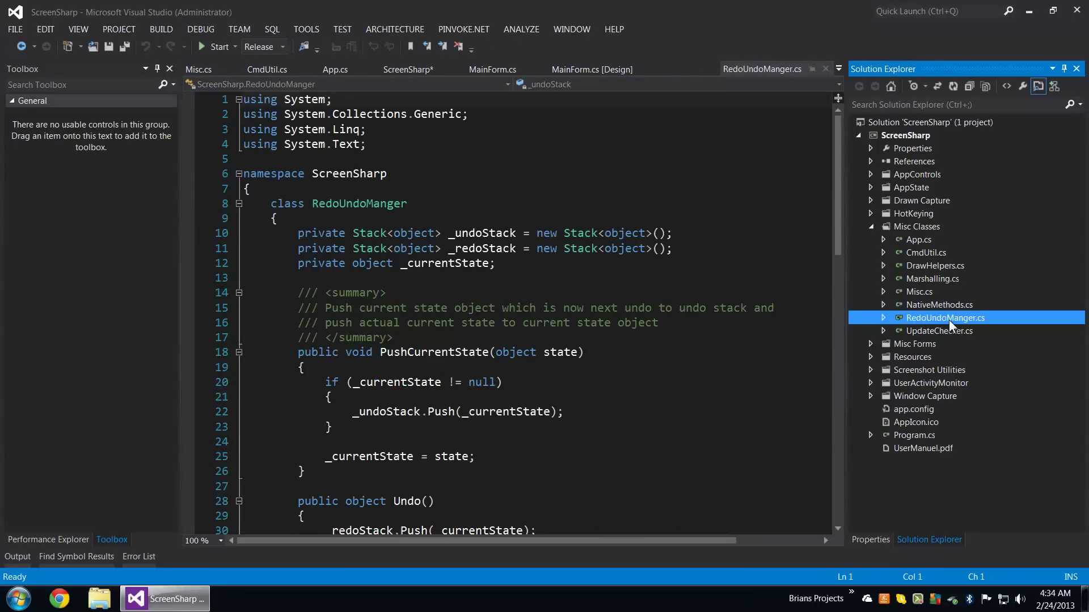
pyautogui.click(340, 366)
pyautogui.press('Down')
pyautogui.press('Down')
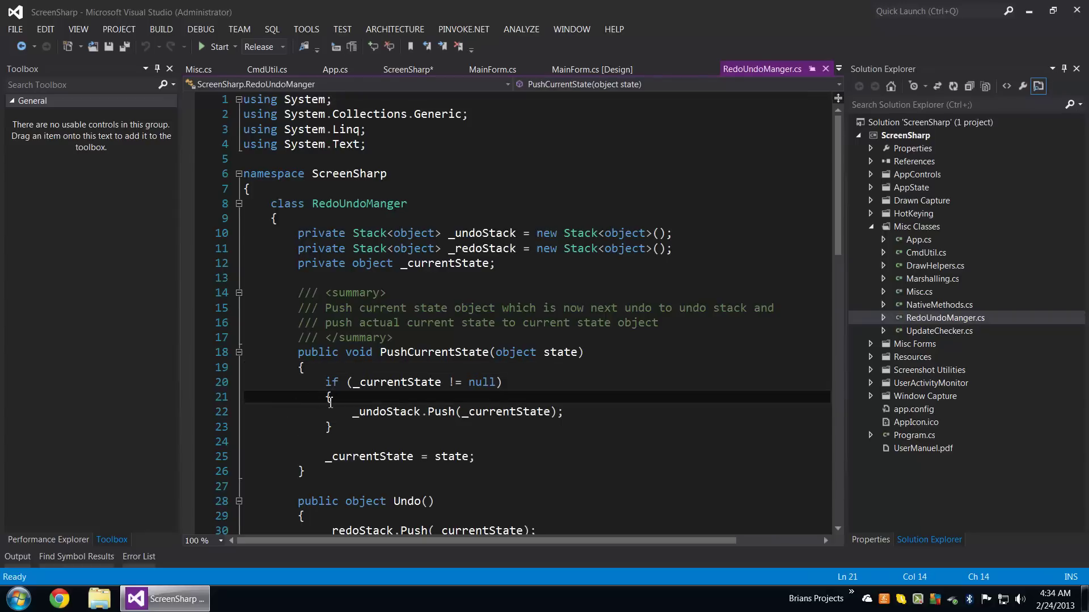
pyautogui.press('Left')
pyautogui.click(333, 427)
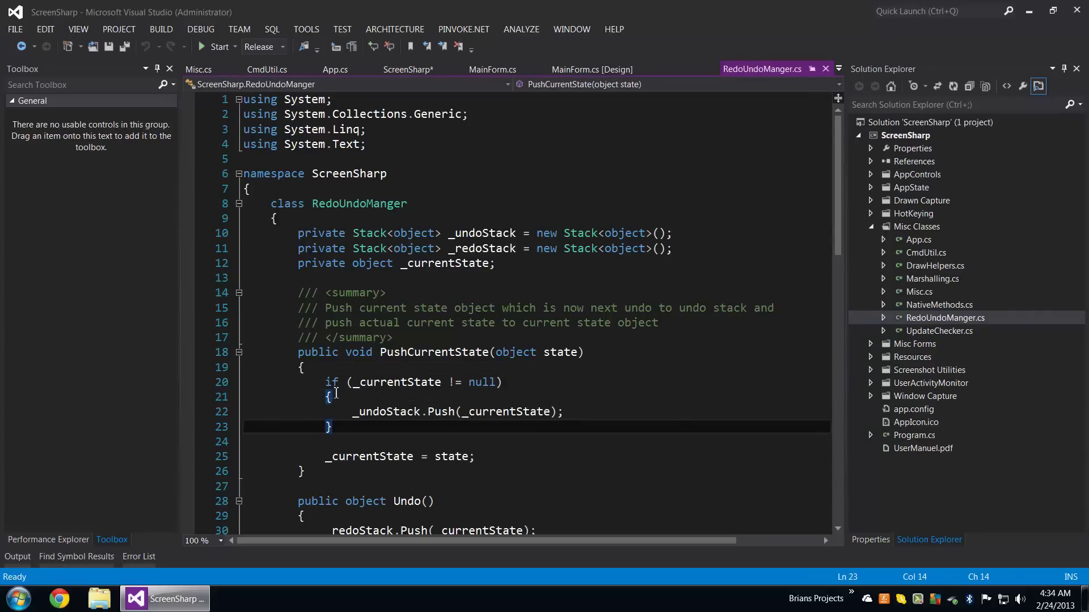
pyautogui.press('F5')
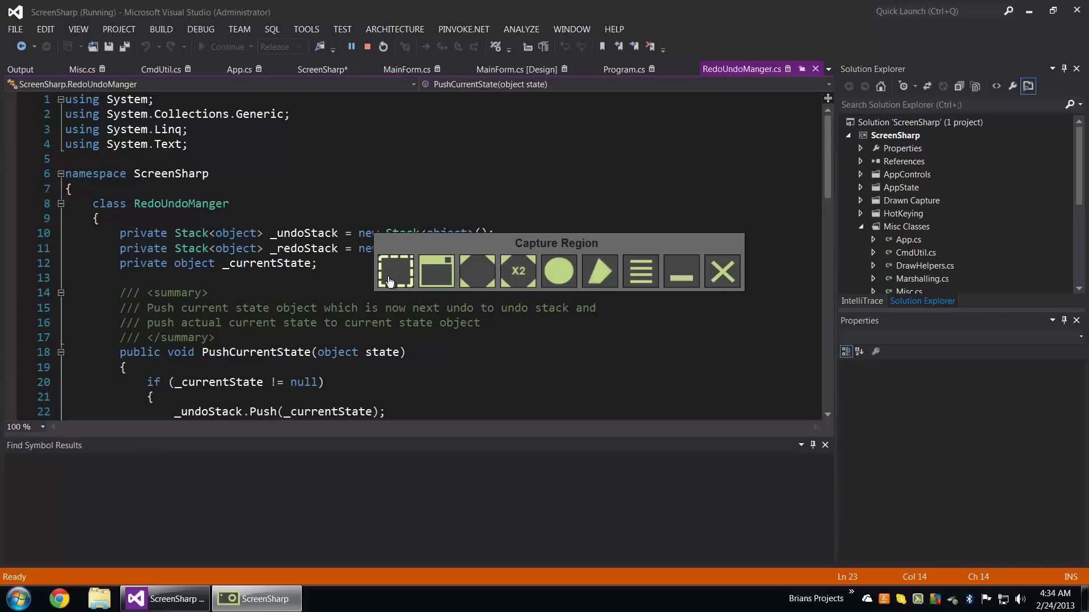
pyautogui.click(397, 267)
pyautogui.moveTo(191, 190); pyautogui.dragTo(695, 452)
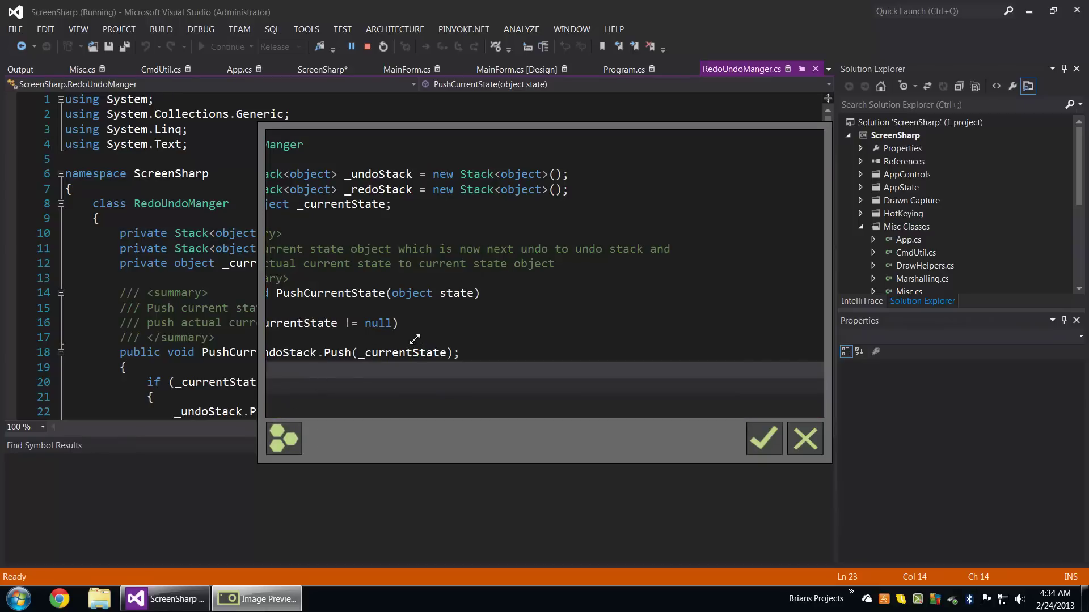
pyautogui.moveTo(272, 412)
pyautogui.mouseDown()
pyautogui.moveTo(417, 319)
pyautogui.moveTo(638, 259)
pyautogui.mouseUp()
pyautogui.moveTo(700, 209)
pyautogui.mouseDown()
pyautogui.moveTo(351, 361)
pyautogui.moveTo(838, 395)
pyautogui.mouseUp()
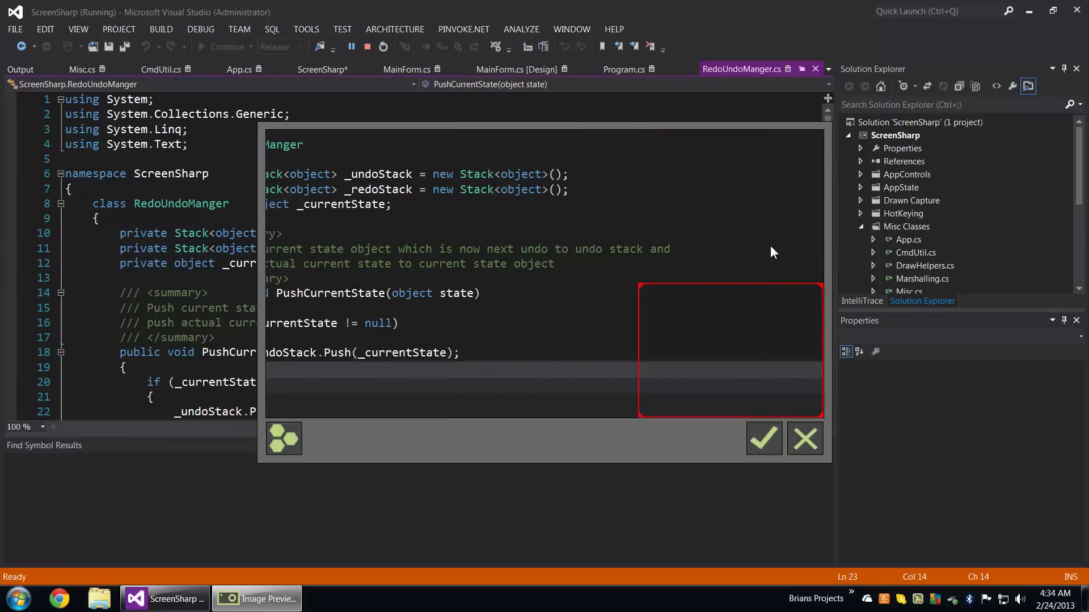
pyautogui.moveTo(690, 314)
pyautogui.mouseDown()
pyautogui.moveTo(425, 223)
pyautogui.moveTo(503, 250)
pyautogui.mouseUp()
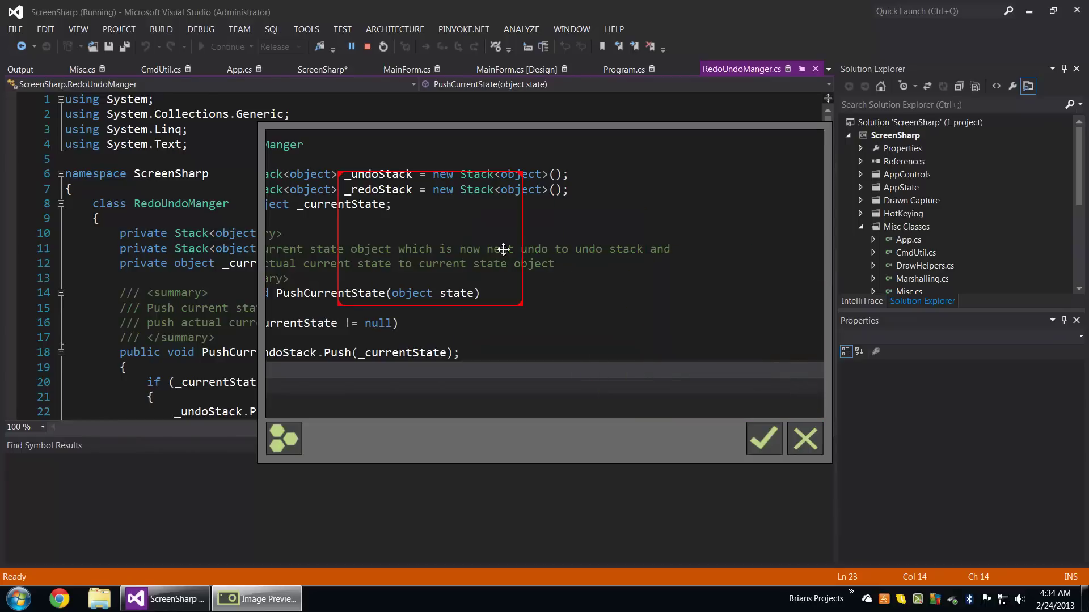
pyautogui.moveTo(511, 284); pyautogui.dragTo(526, 299)
pyautogui.moveTo(562, 330); pyautogui.dragTo(679, 357)
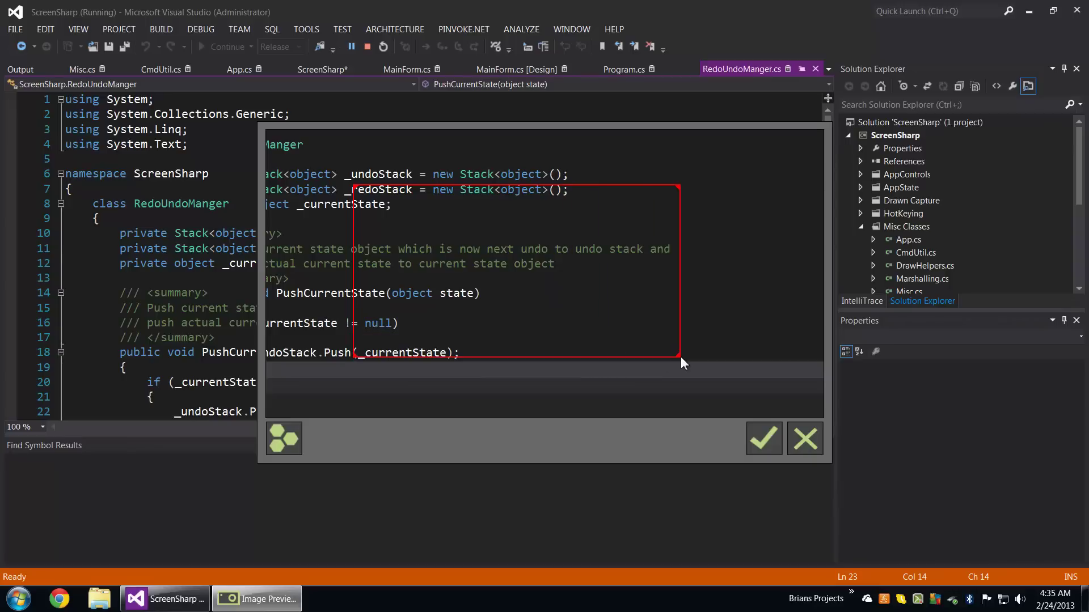
pyautogui.moveTo(681, 356); pyautogui.dragTo(524, 292)
pyautogui.moveTo(448, 252); pyautogui.dragTo(777, 416)
pyautogui.moveTo(692, 336)
pyautogui.mouseDown()
pyautogui.moveTo(268, 133)
pyautogui.moveTo(671, 277)
pyautogui.moveTo(599, 272)
pyautogui.mouseUp()
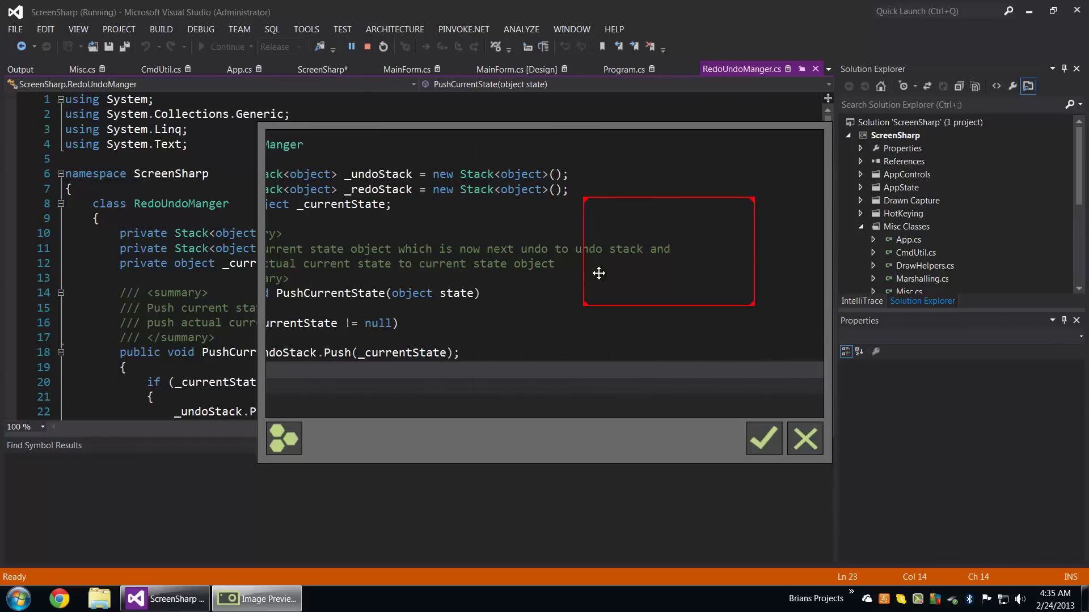
pyautogui.moveTo(617, 263)
pyautogui.mouseDown()
pyautogui.moveTo(581, 279)
pyautogui.moveTo(607, 304)
pyautogui.moveTo(599, 273)
pyautogui.mouseUp()
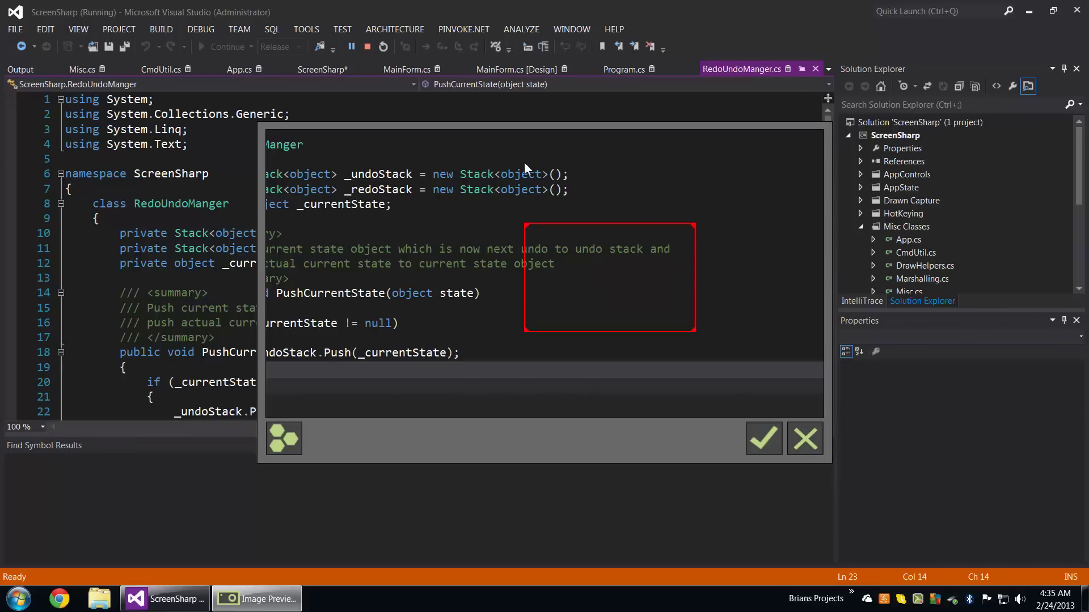
pyautogui.moveTo(734, 383)
pyautogui.mouseDown()
pyautogui.moveTo(788, 206)
pyautogui.moveTo(342, 169)
pyautogui.mouseUp()
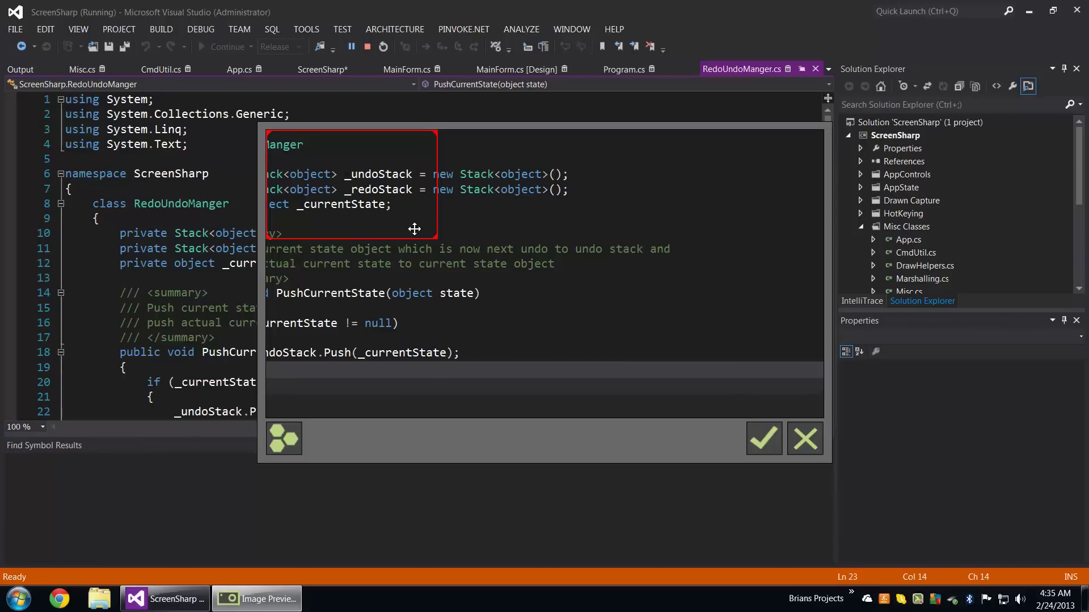
pyautogui.moveTo(437, 240); pyautogui.dragTo(608, 322)
# Exit ScreenSharp from its toolbar, then open NativeMethods.cs and collapse the Misc Classes folder.
pyautogui.click(808, 439)
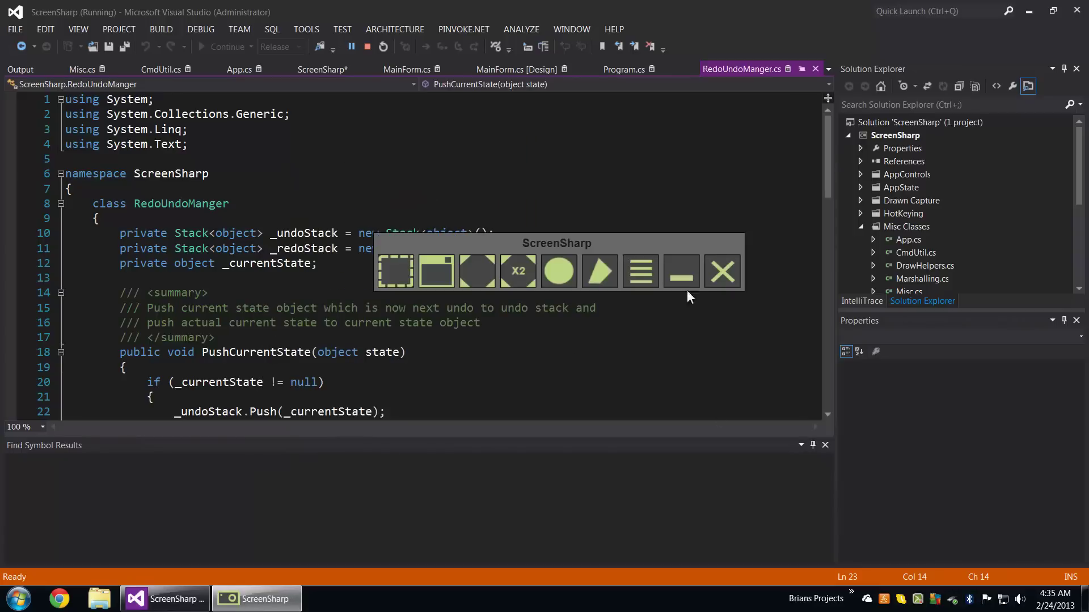
pyautogui.click(713, 279)
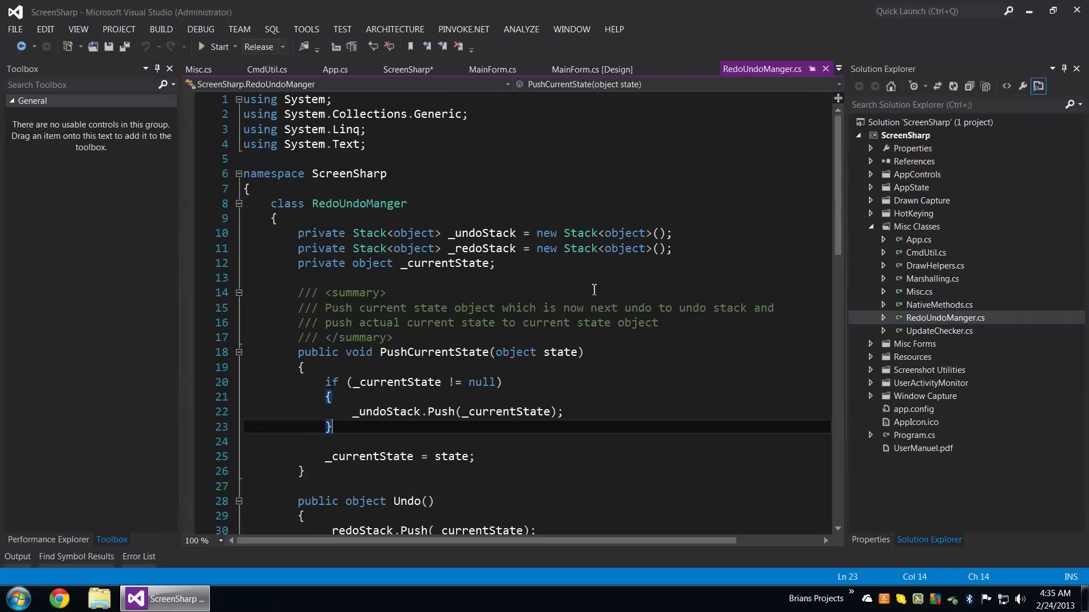
pyautogui.scroll(-5, 603, 289)
pyautogui.scroll(-8, 603, 290)
pyautogui.scroll(5, 603, 290)
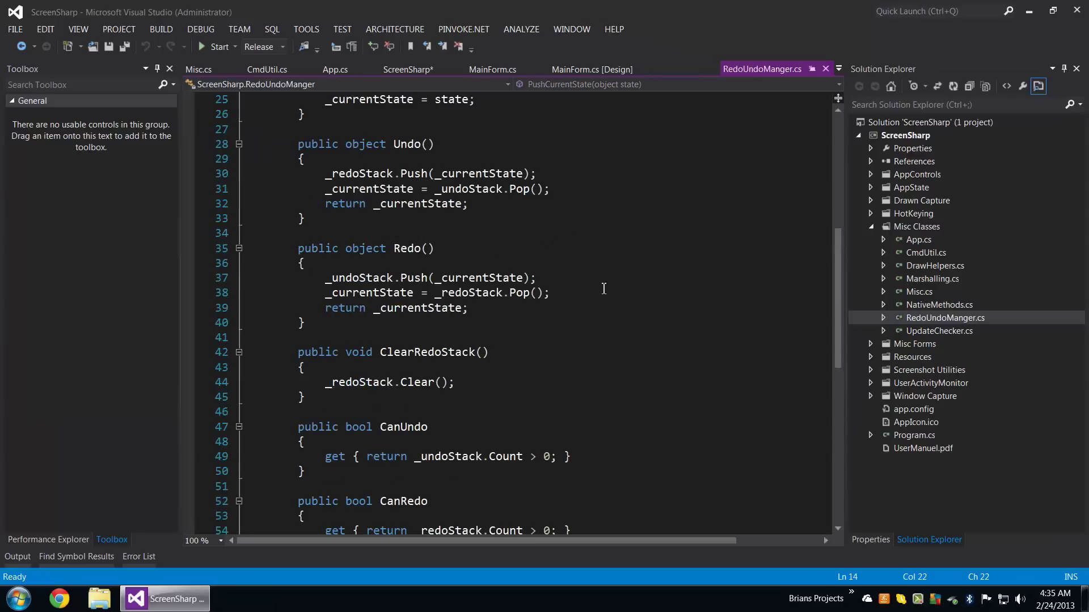
pyautogui.scroll(1, 604, 289)
pyautogui.scroll(-5, 603, 289)
pyautogui.scroll(3, 603, 289)
pyautogui.scroll(2, 603, 289)
pyautogui.click(936, 305)
pyautogui.click(875, 226)
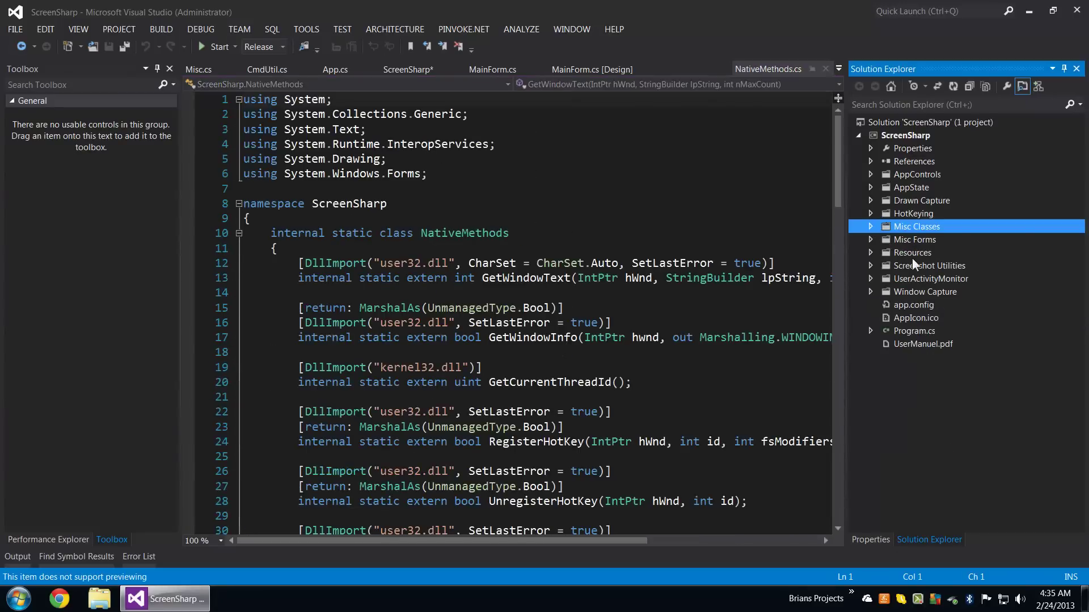
# Expand and collapse the UserActivityMonitor folder in Solution Explorer a couple of times.
pyautogui.click(876, 277)
pyautogui.click(941, 276)
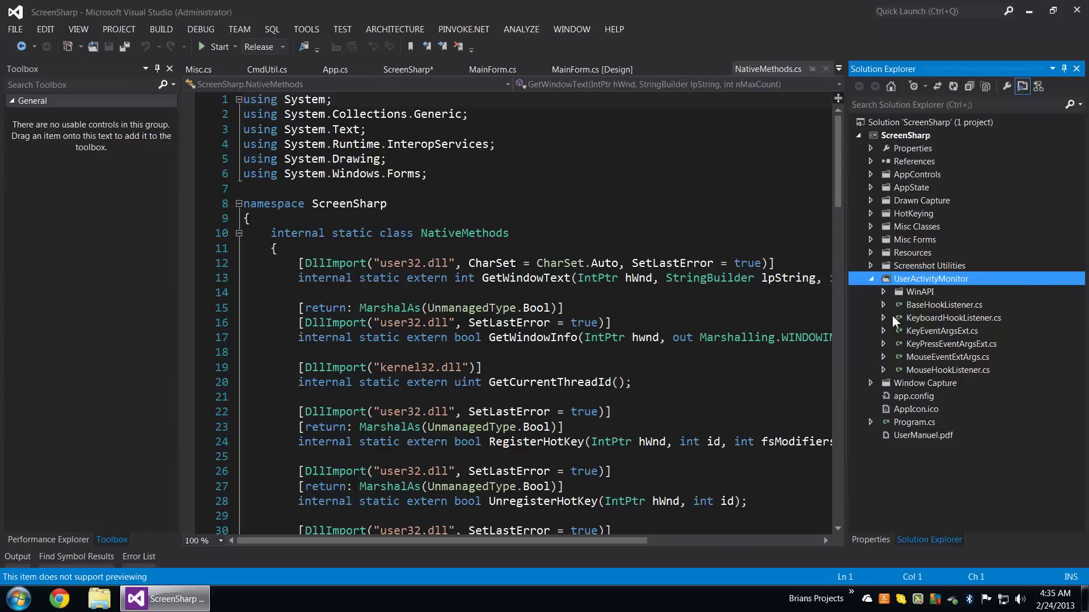
pyautogui.click(870, 279)
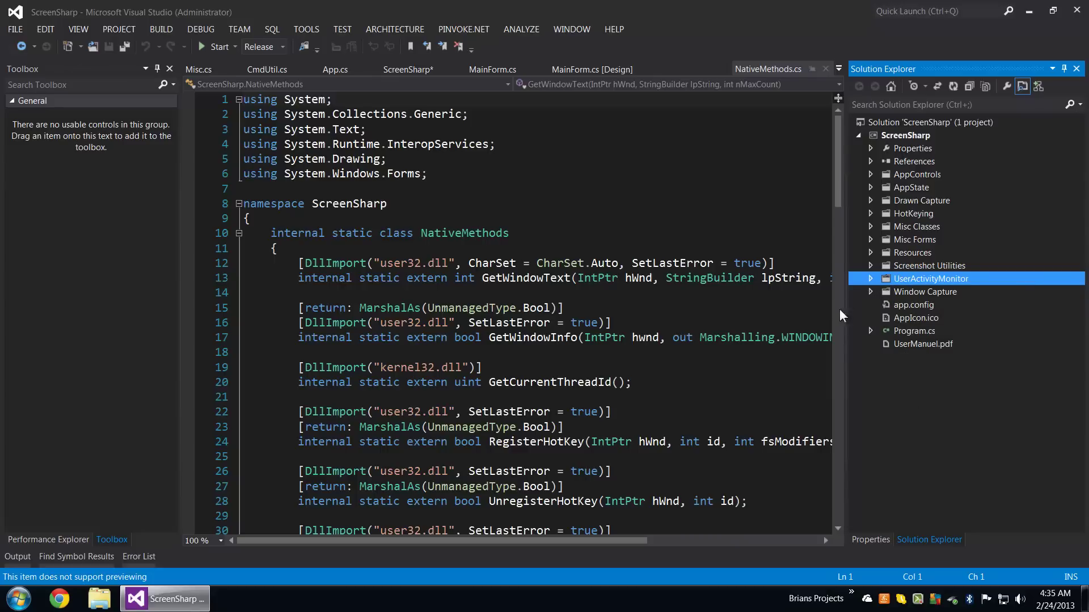
pyautogui.click(564, 426)
pyautogui.click(872, 279)
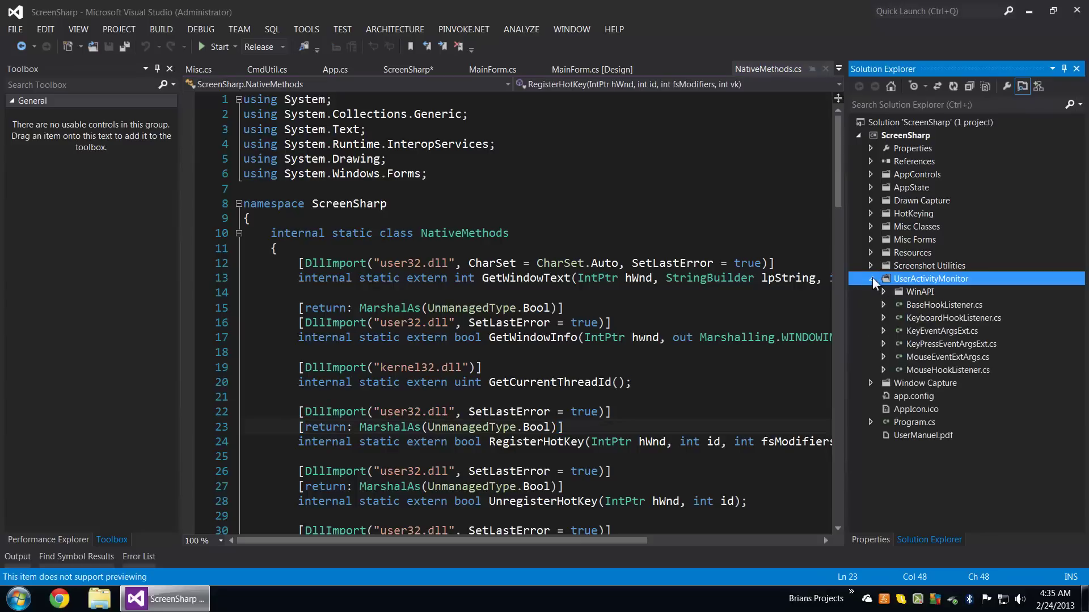
pyautogui.click(872, 277)
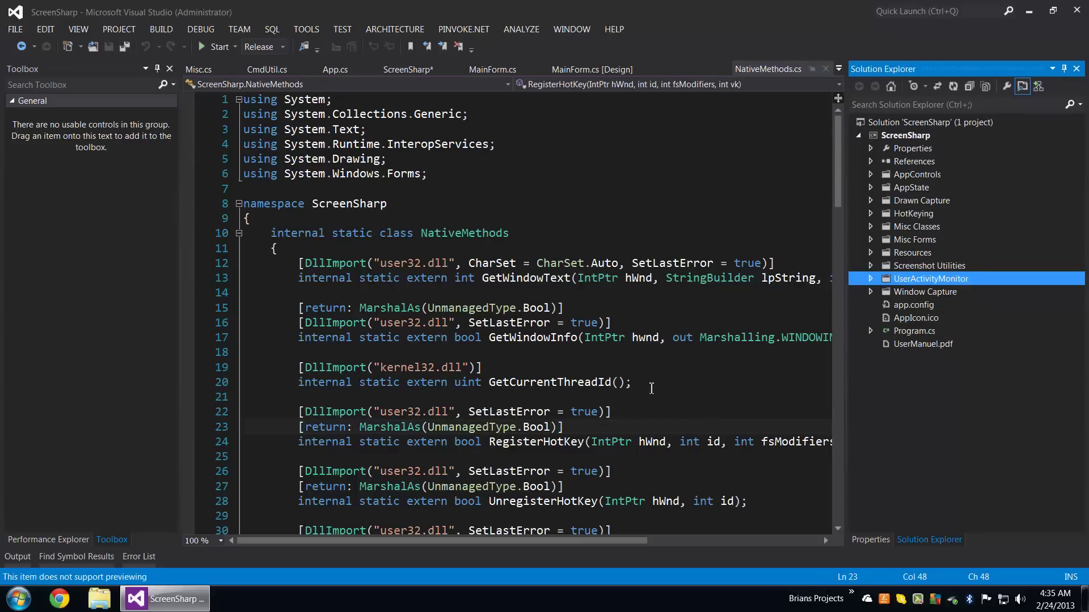
# Find all references to the GetCurrentThreadId declaration (lines 19–20) and delete it as unused.
pyautogui.moveTo(646, 383); pyautogui.dragTo(249, 366)
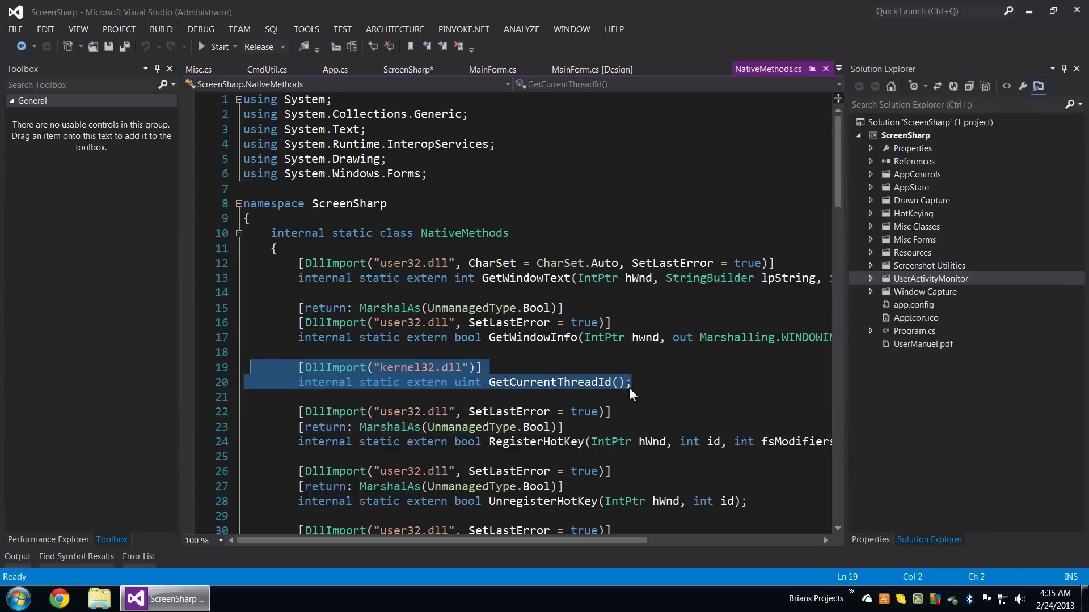
pyautogui.click(692, 378)
pyautogui.rightClick(609, 386)
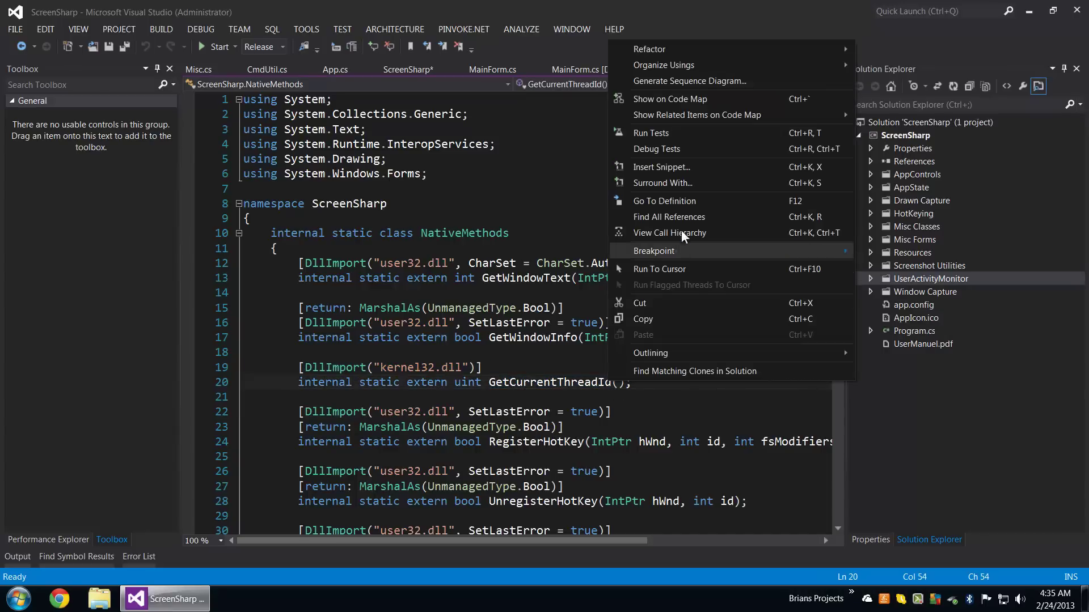
pyautogui.click(749, 228)
pyautogui.scroll(-1, 510, 357)
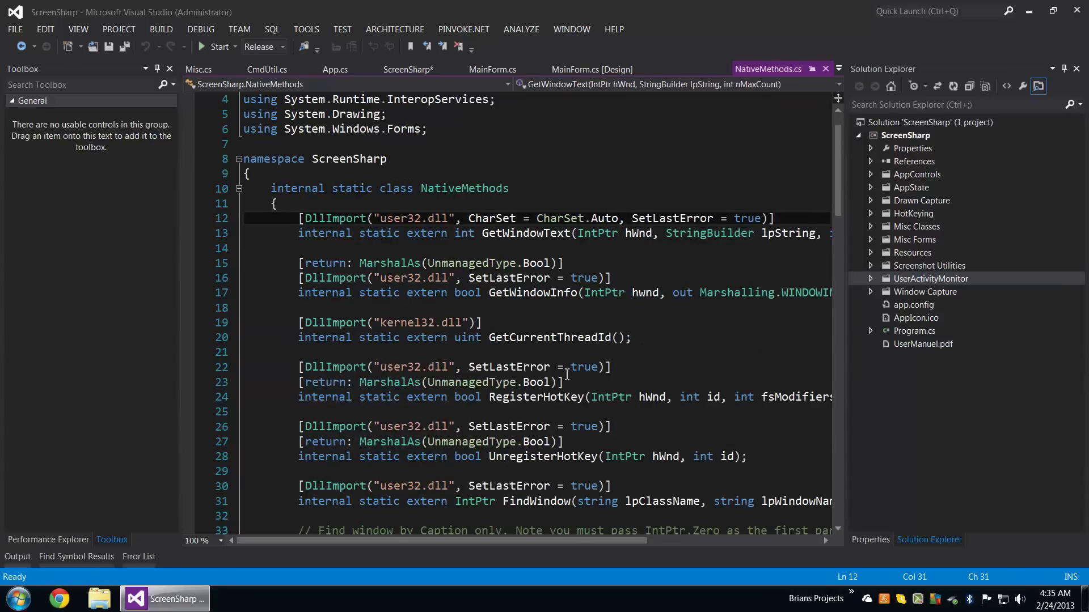
pyautogui.moveTo(634, 337); pyautogui.dragTo(196, 320)
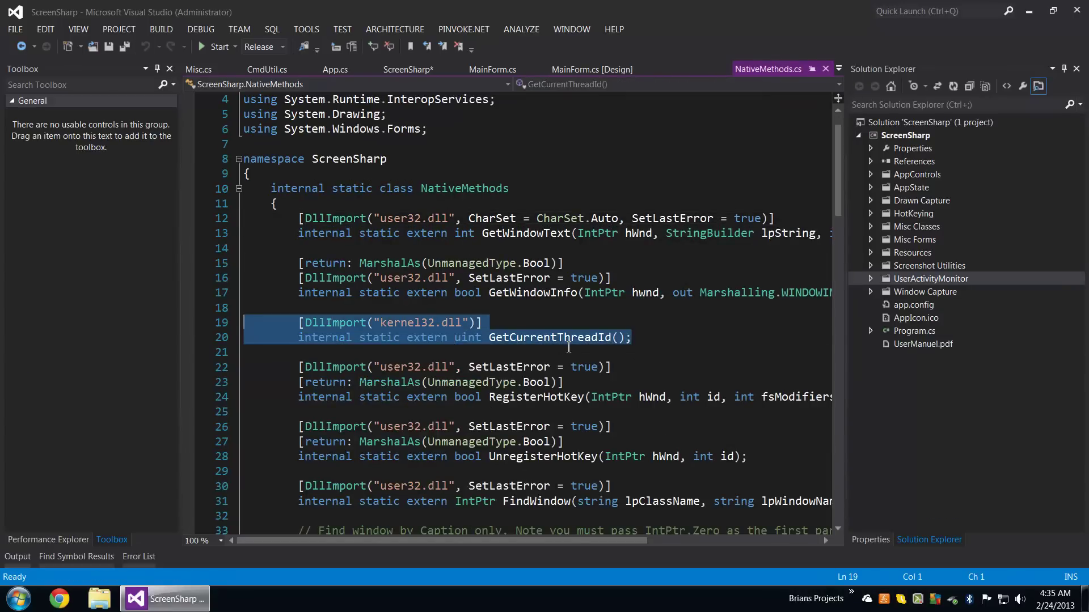
pyautogui.rightClick(549, 338)
pyautogui.click(630, 174)
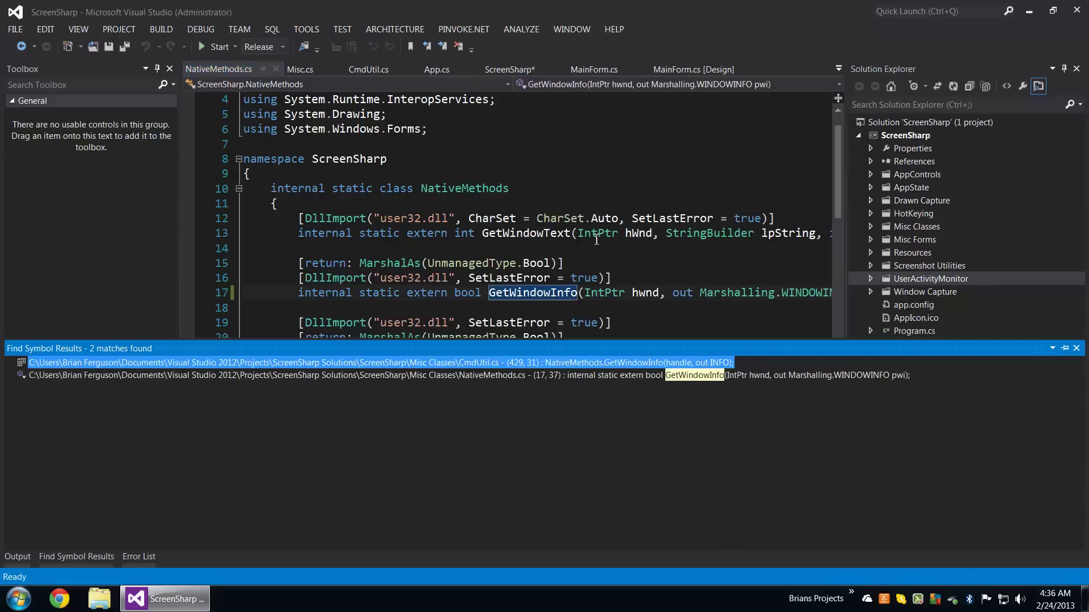
pyautogui.press('Delete')
pyautogui.moveTo(540, 541); pyautogui.dragTo(657, 541)
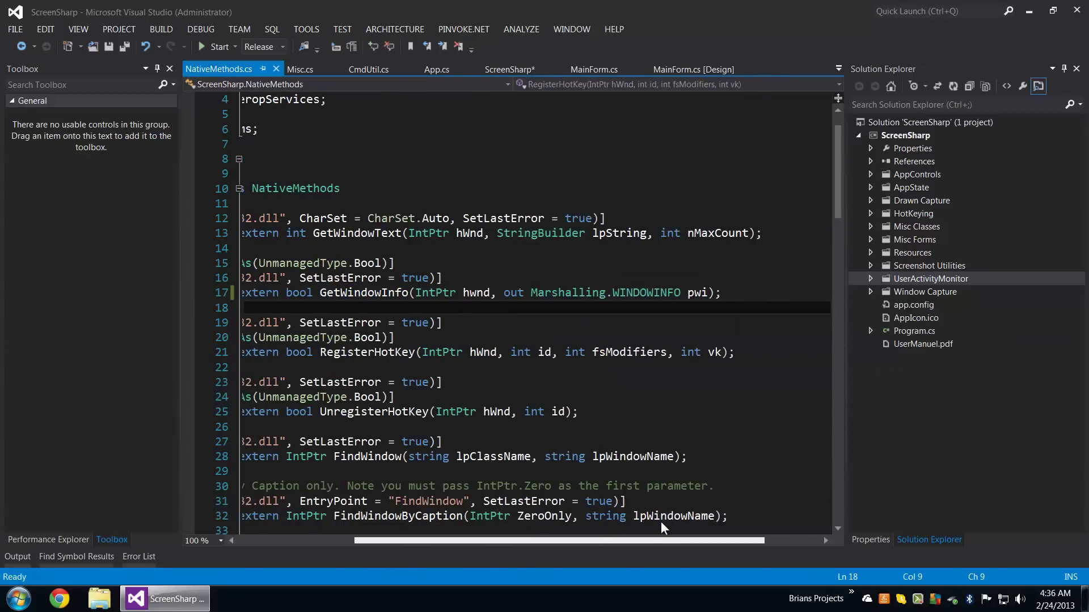
# Delete the GetWindowInfo declaration too and build the project to check for errors.
pyautogui.hotkey('shift', 'Up')
pyautogui.hotkey('shift', 'Up')
pyautogui.hotkey('shift', 'Up')
pyautogui.press('Delete')
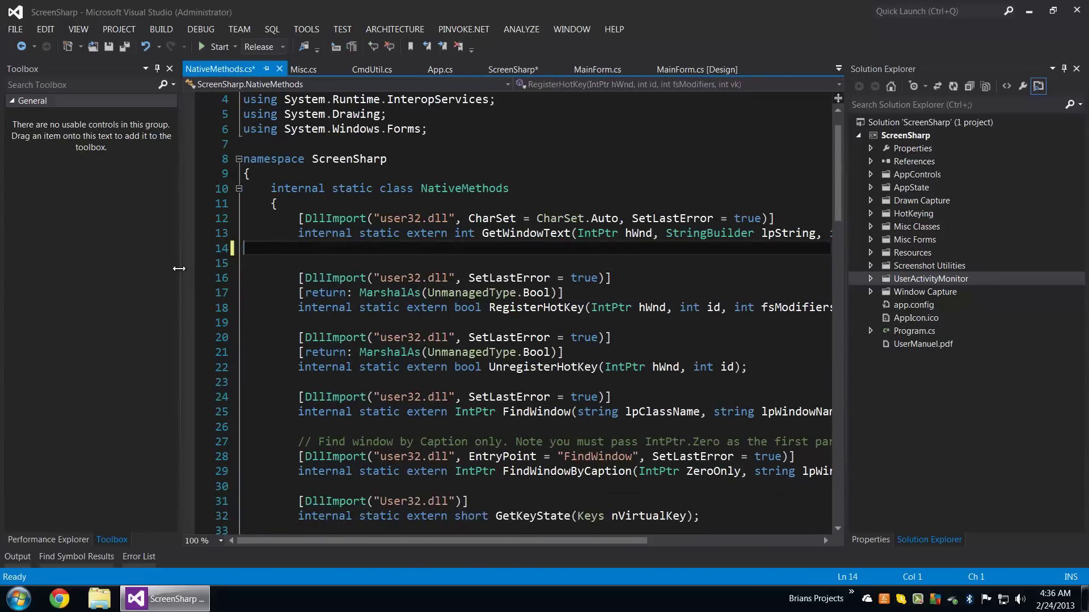
pyautogui.press('Up')
pyautogui.press('Up')
pyautogui.press('End')
pyautogui.hotkey('ctrl', 'shift', 'b')
pyautogui.moveTo(664, 540); pyautogui.dragTo(513, 540)
pyautogui.click(413, 294)
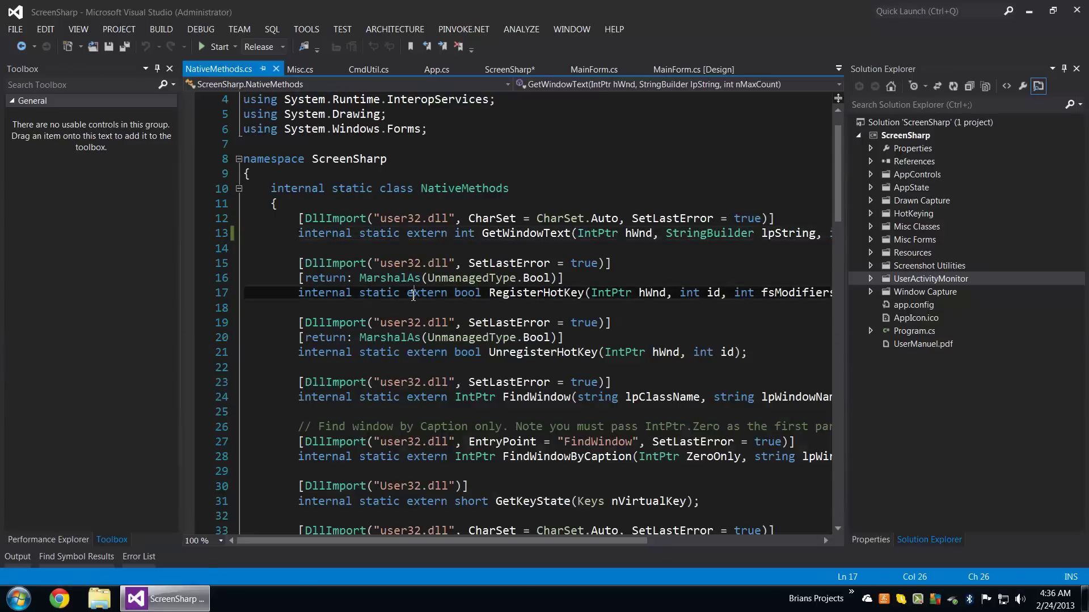
# Undo the GetWindowInfo deletion and rebuild so the build succeeds.
pyautogui.hotkey('ctrl', 'z')
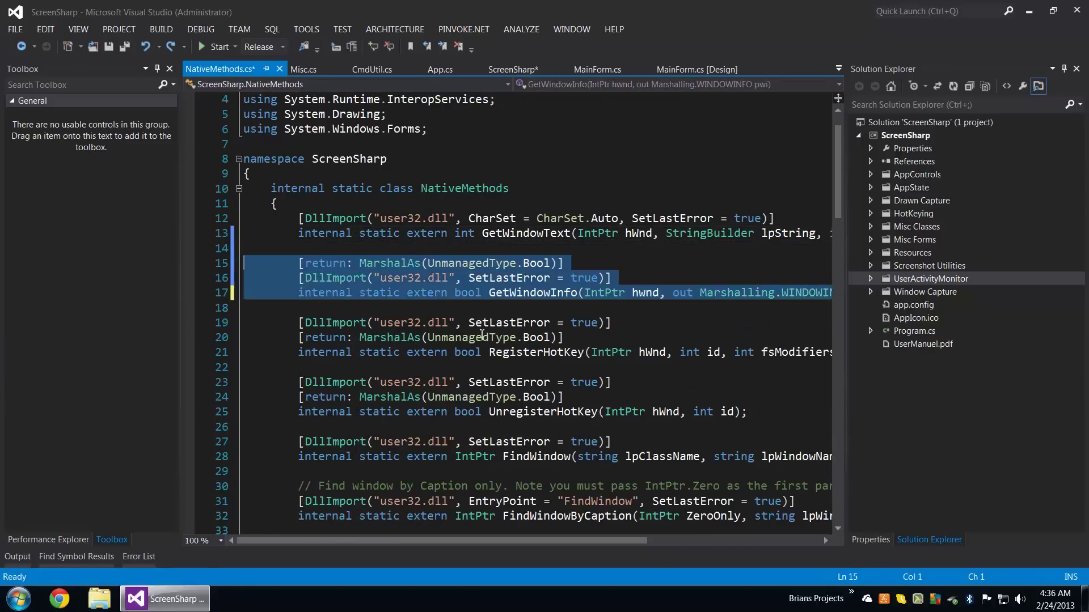
pyautogui.hotkey('ctrl', 'shift', 'b')
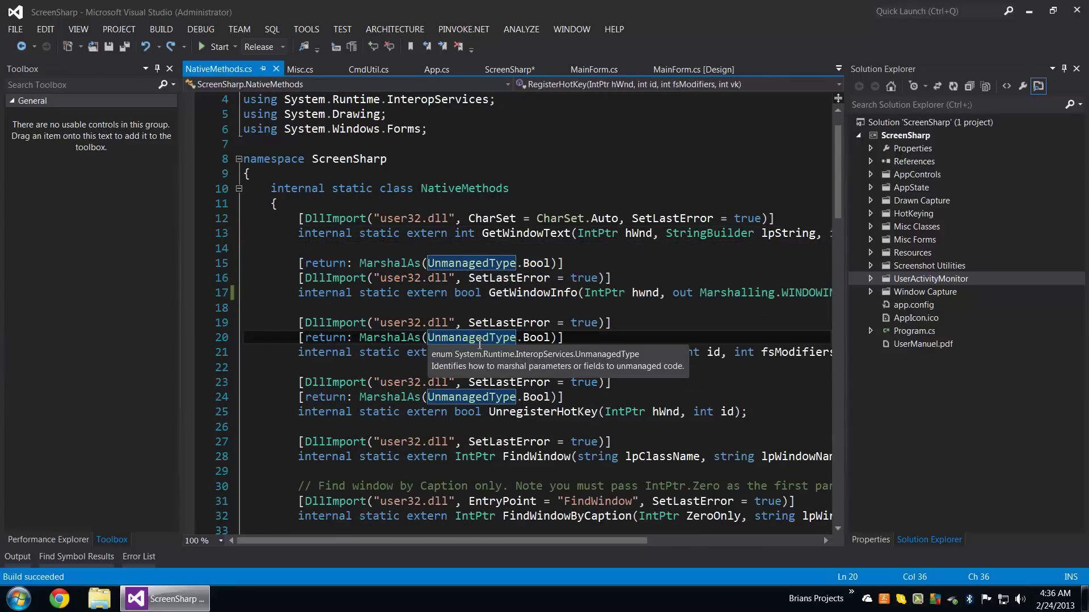
pyautogui.moveTo(508, 382)
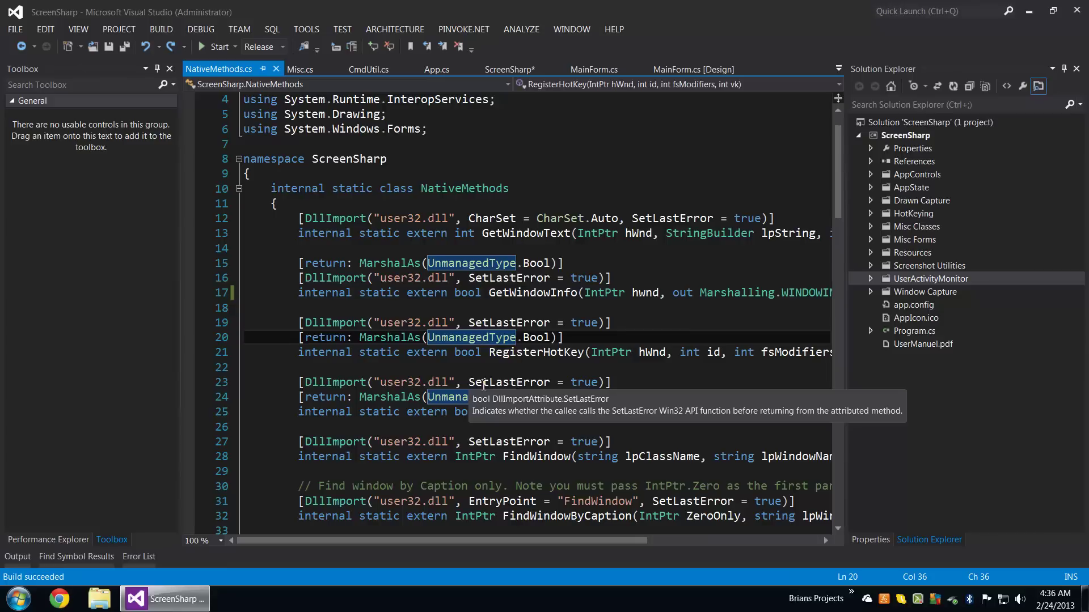
pyautogui.click(547, 294)
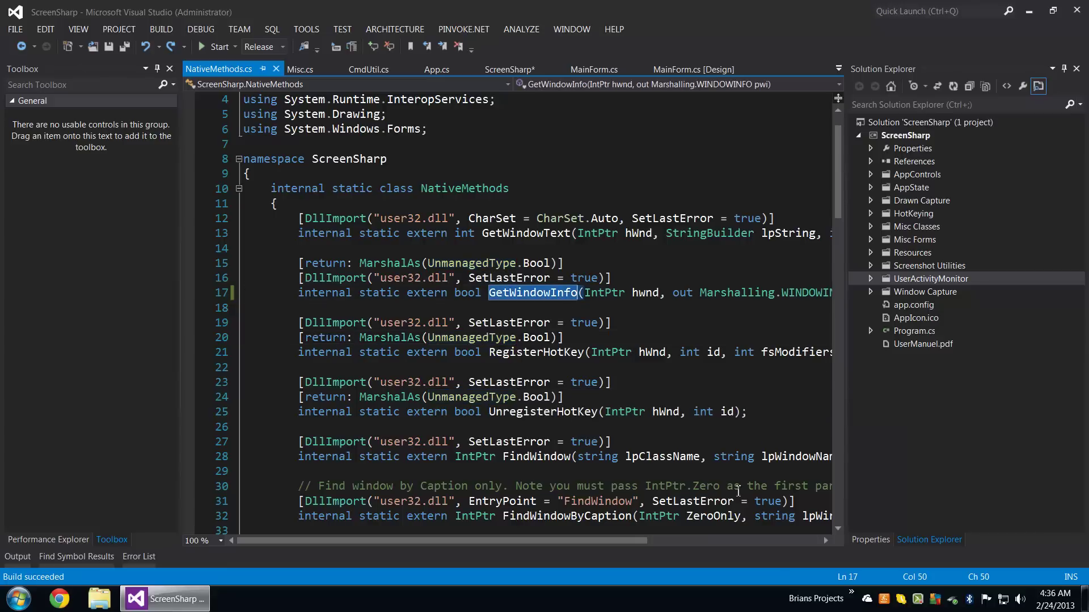
# Minimize Visual Studio to the desktop and open a Windows Explorer window.
pyautogui.click(175, 601)
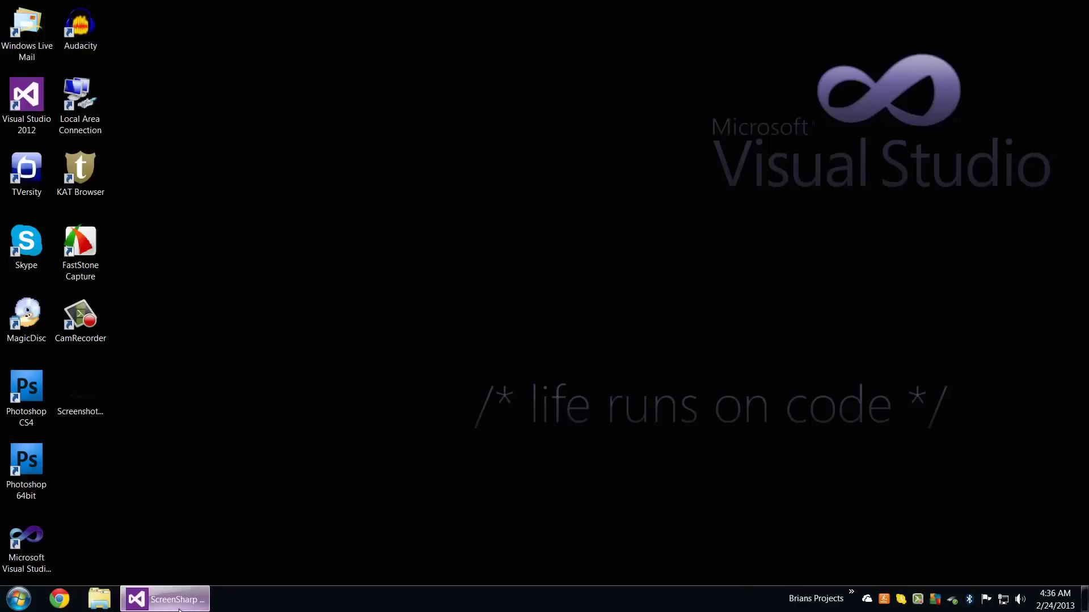
pyautogui.click(180, 607)
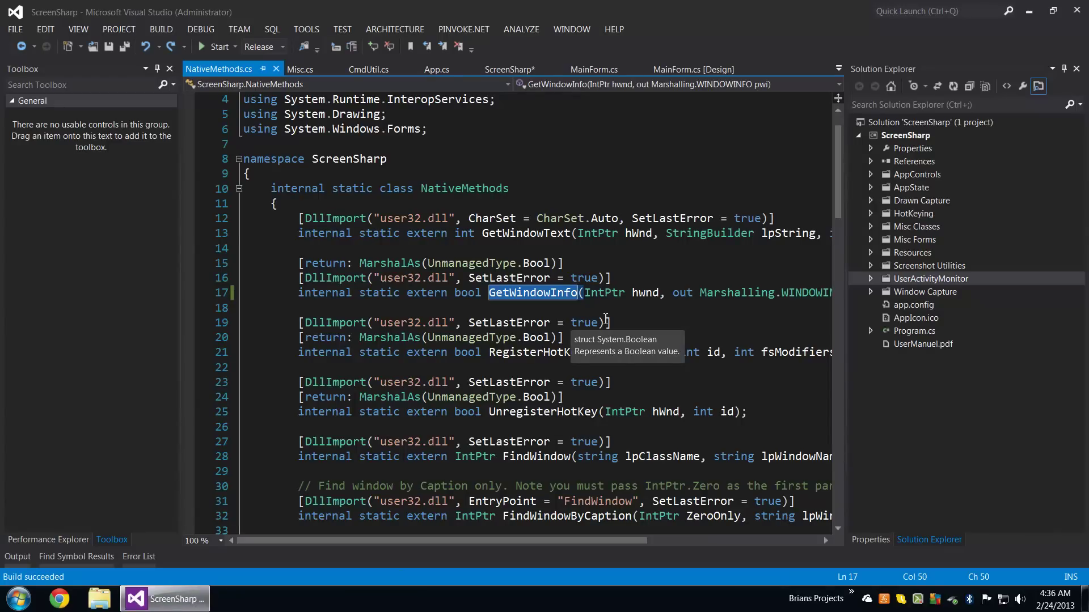
pyautogui.click(170, 600)
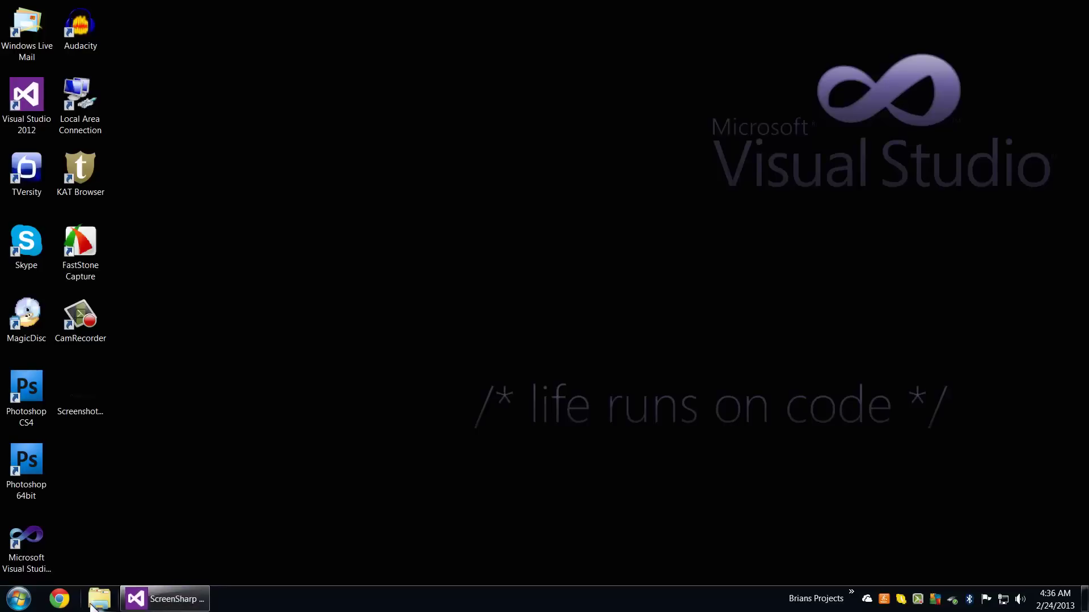
pyautogui.click(111, 601)
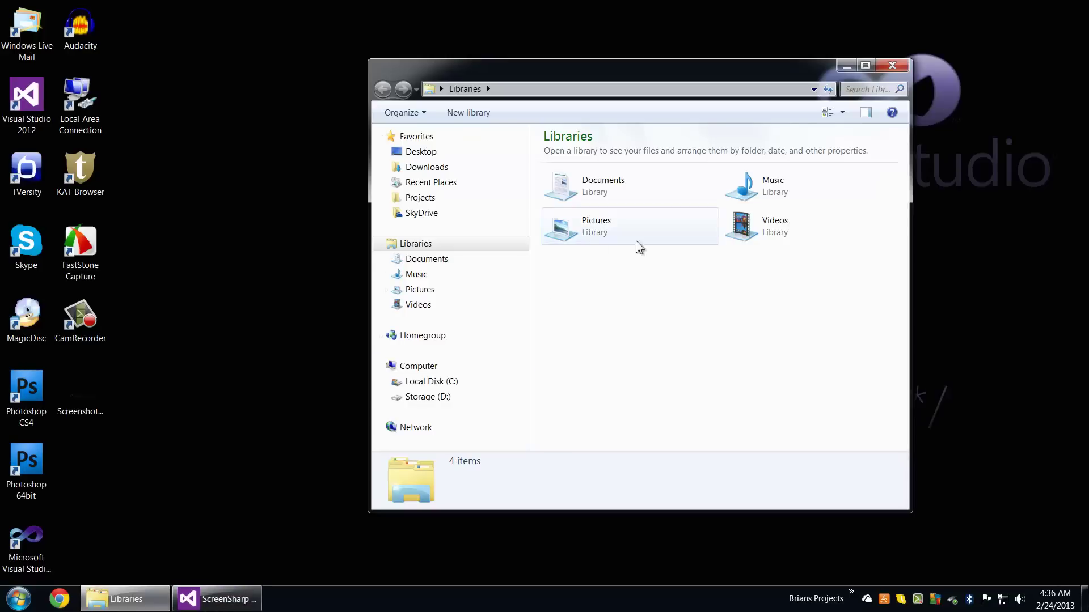
# Navigate Projects > Developer Tools > Window Playground and into its bin folder.
pyautogui.click(449, 198)
pyautogui.click(622, 325)
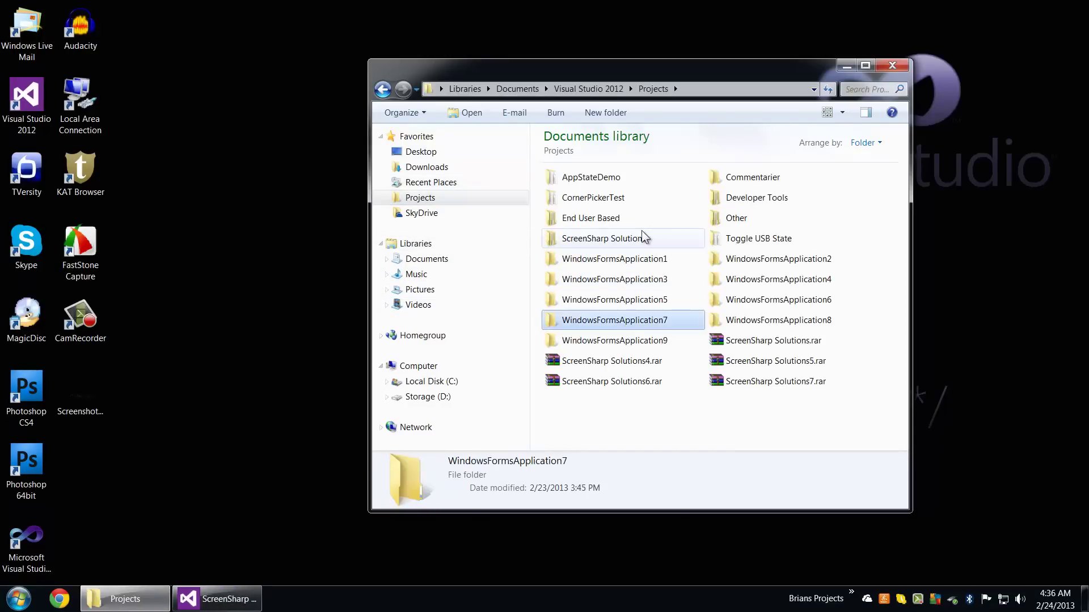
pyautogui.doubleClick(758, 197)
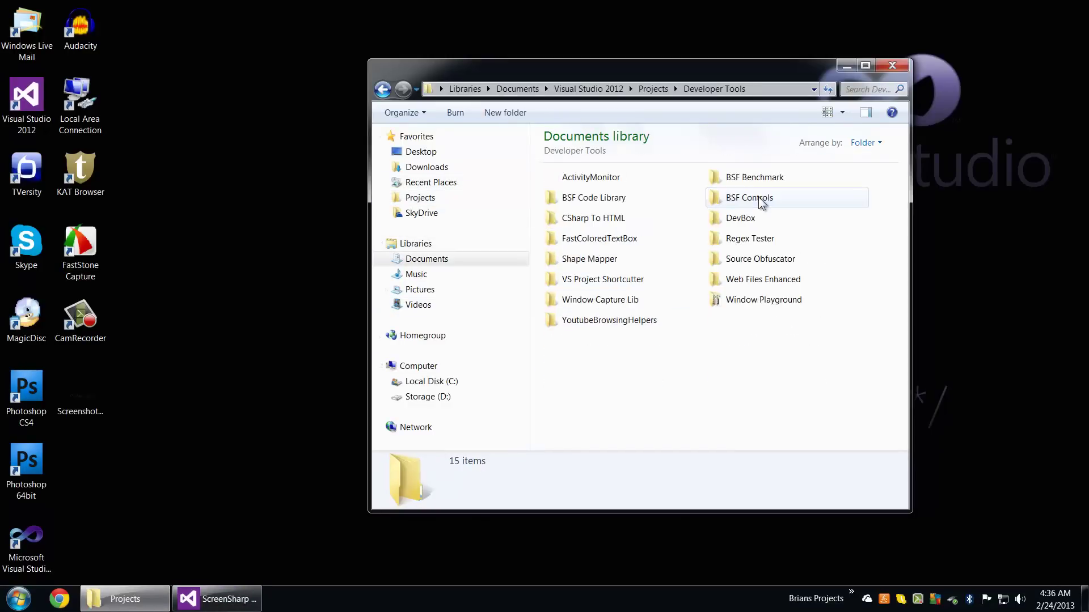
pyautogui.doubleClick(741, 299)
pyautogui.click(738, 281)
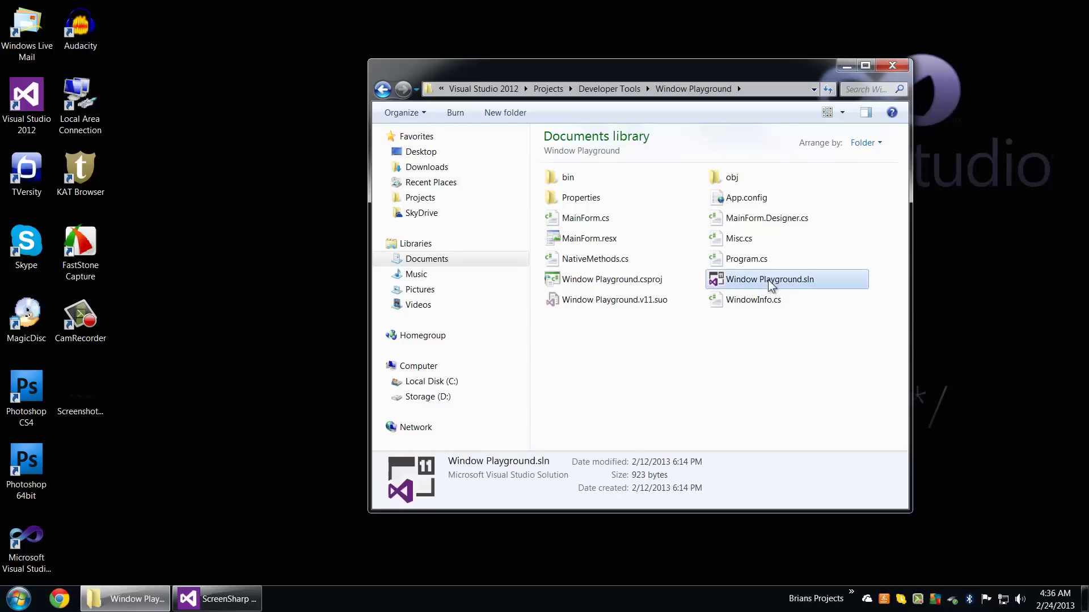
pyautogui.doubleClick(589, 179)
# Launch Window Playground.exe, list only visible windows, and rename its own window title to Hey.
pyautogui.doubleClick(590, 177)
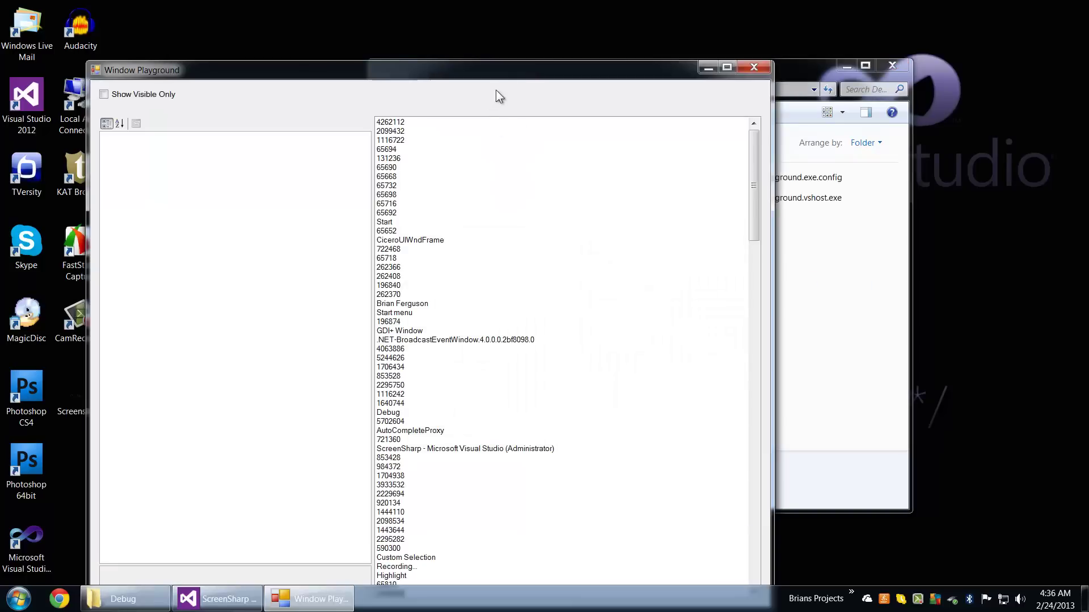
pyautogui.moveTo(523, 61)
pyautogui.mouseDown()
pyautogui.moveTo(523, 243)
pyautogui.moveTo(673, 79)
pyautogui.mouseUp()
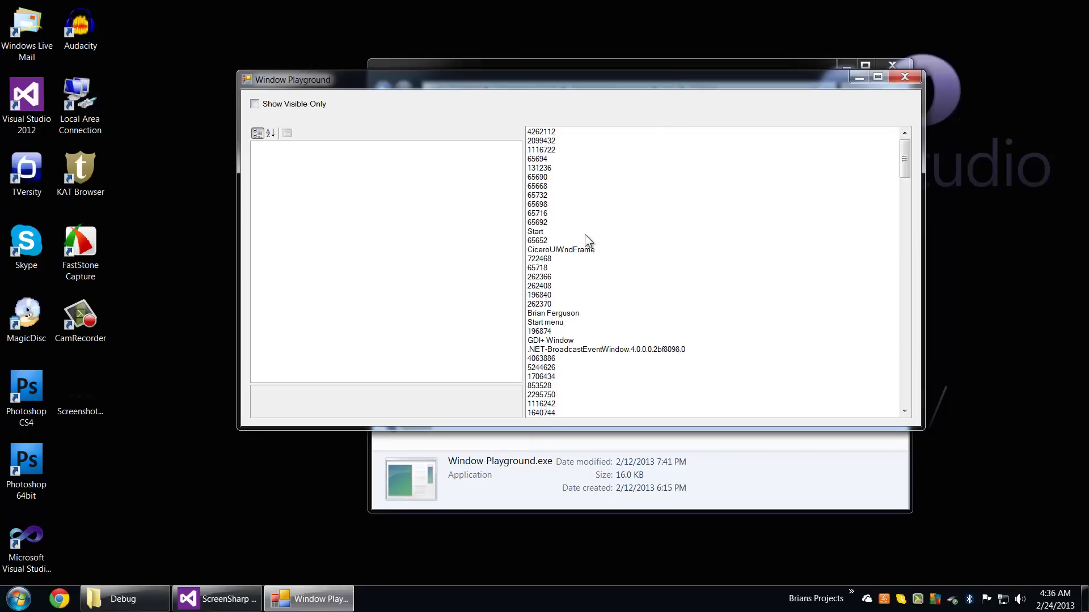
pyautogui.moveTo(904, 171)
pyautogui.mouseDown()
pyautogui.moveTo(914, 383)
pyautogui.moveTo(933, 174)
pyautogui.moveTo(913, 169)
pyautogui.mouseUp()
pyautogui.click(286, 106)
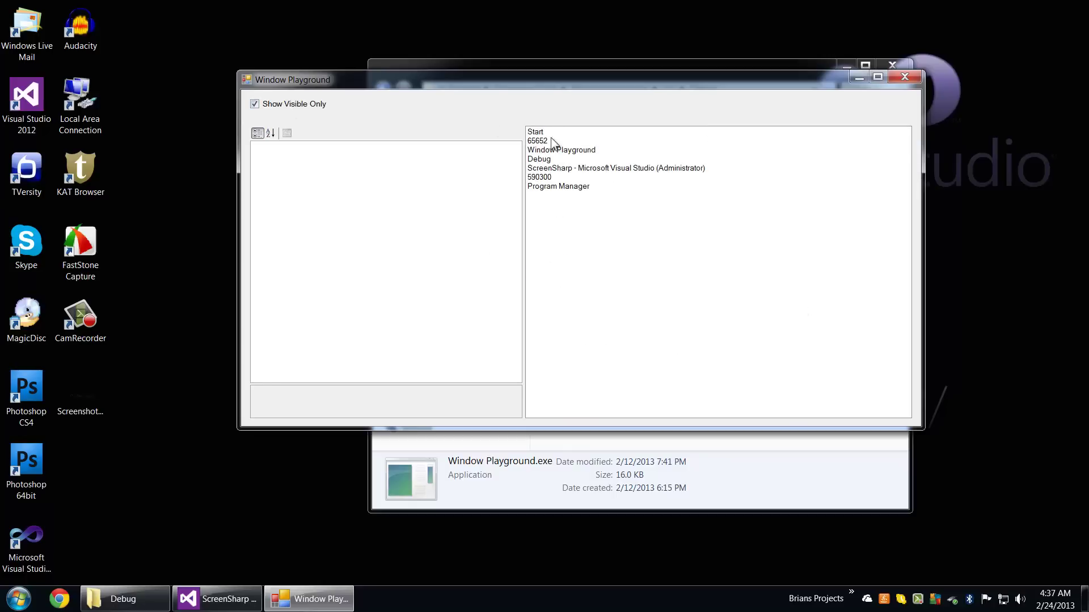
pyautogui.click(561, 150)
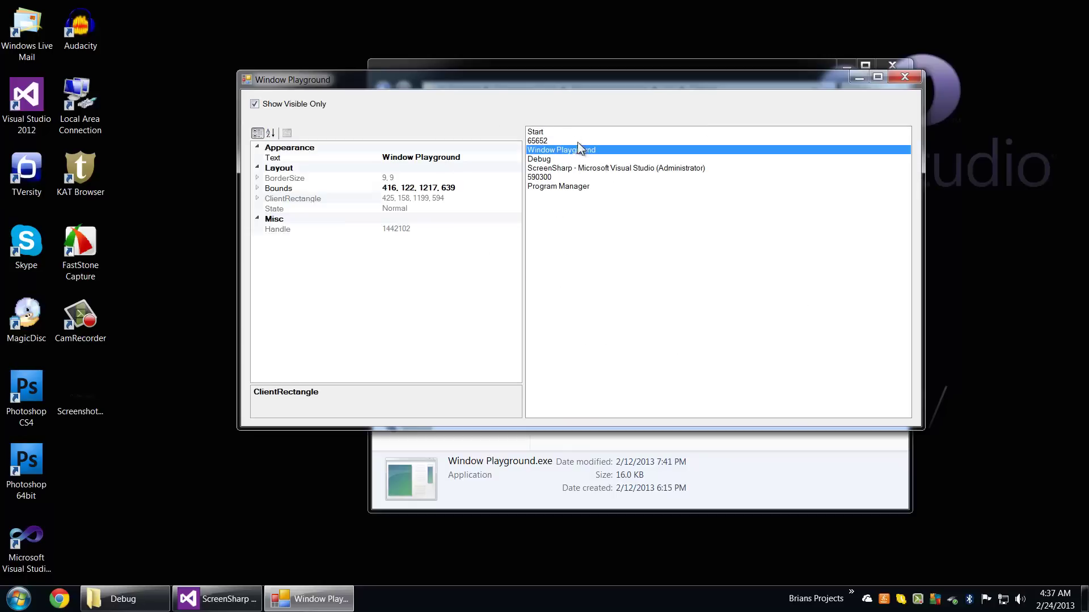
pyautogui.click(312, 161)
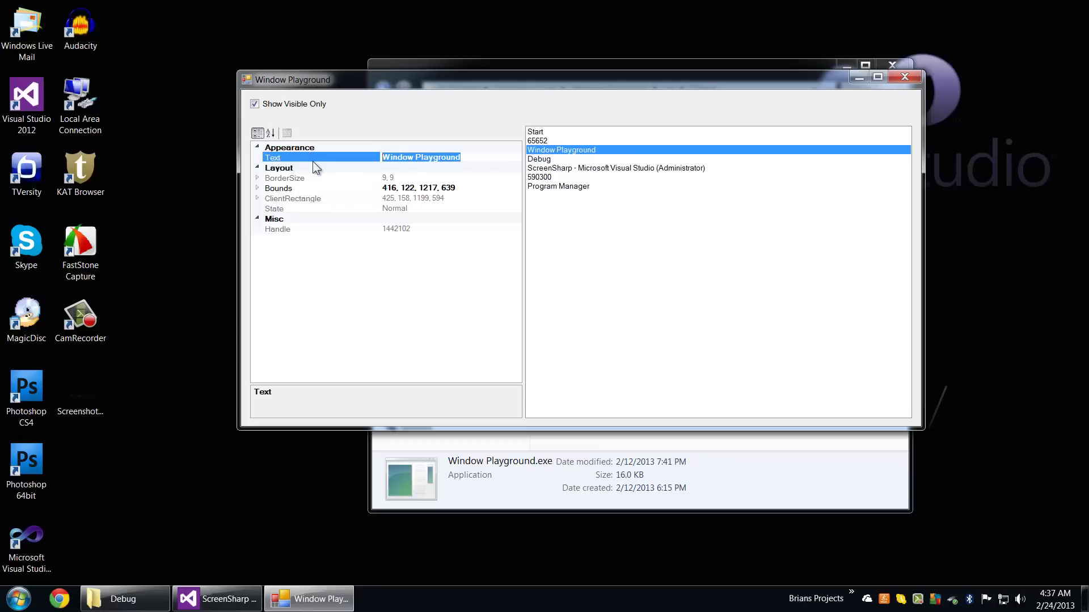
pyautogui.write('Hey')
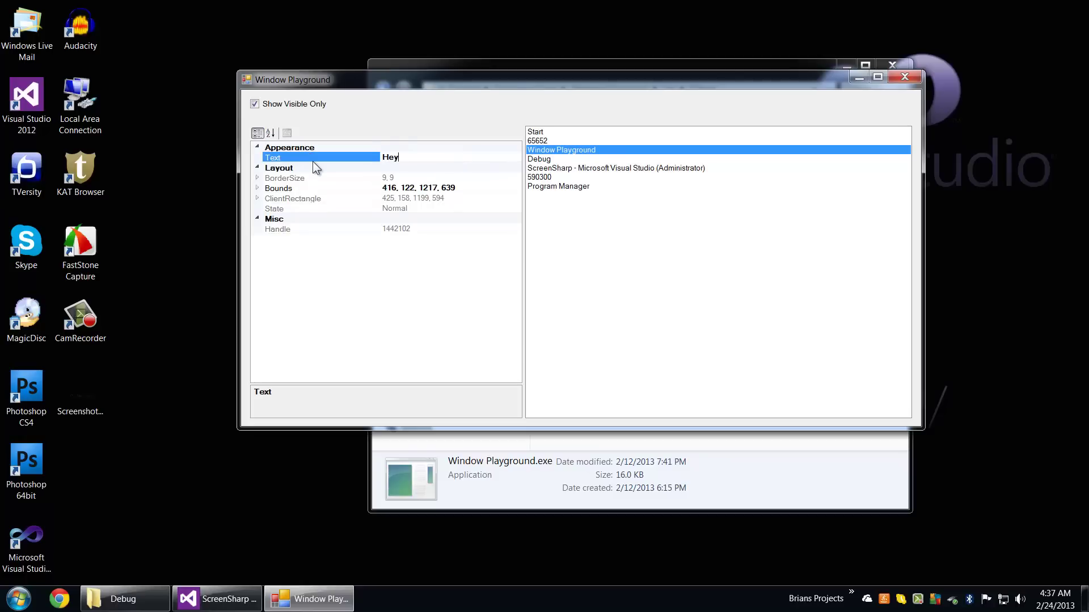
pyautogui.press('Return')
# Step through the Debug, Program Manager, 590300 and ScreenSharp Visual Studio windows' properties.
pyautogui.click(586, 160)
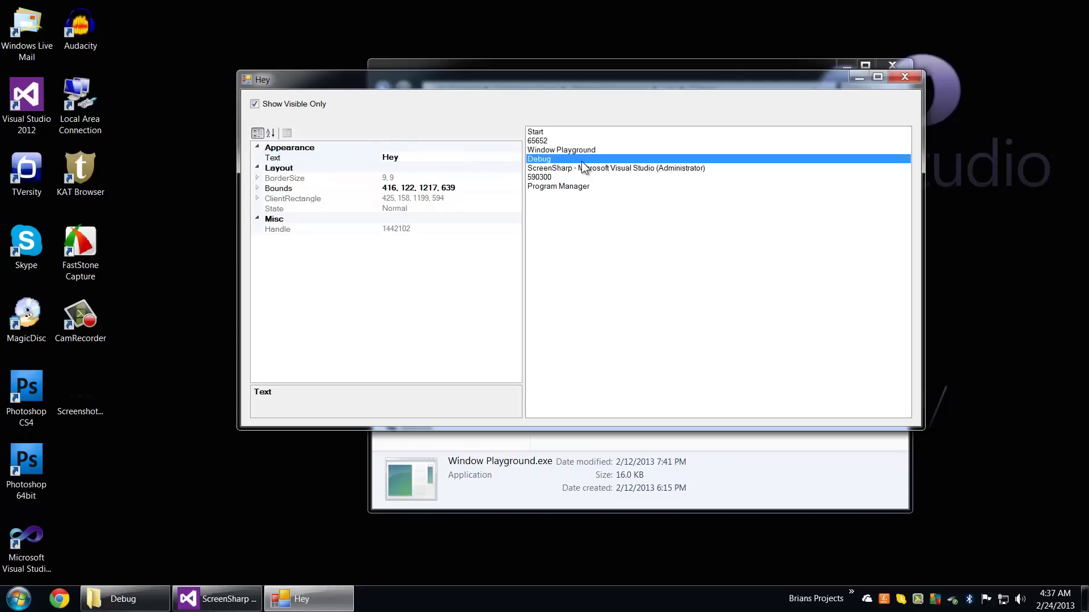
pyautogui.click(561, 165)
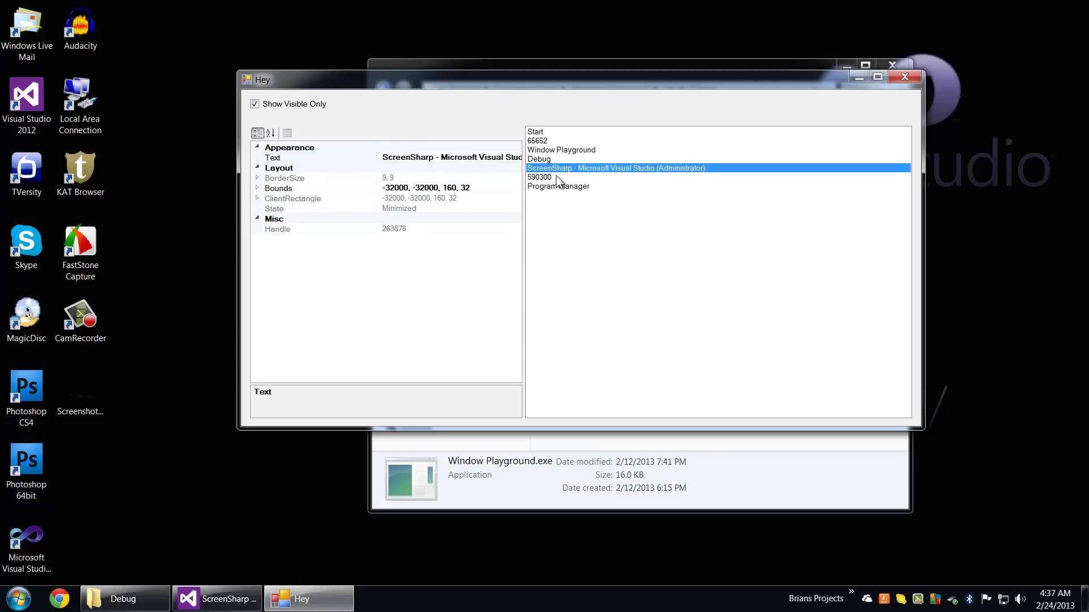
pyautogui.click(558, 187)
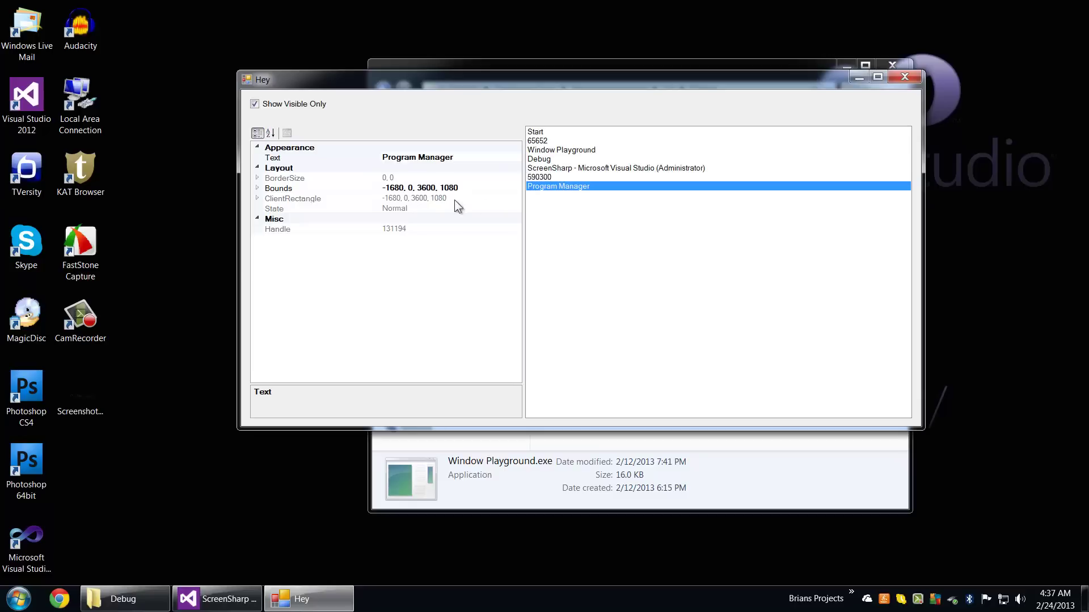
pyautogui.click(468, 157)
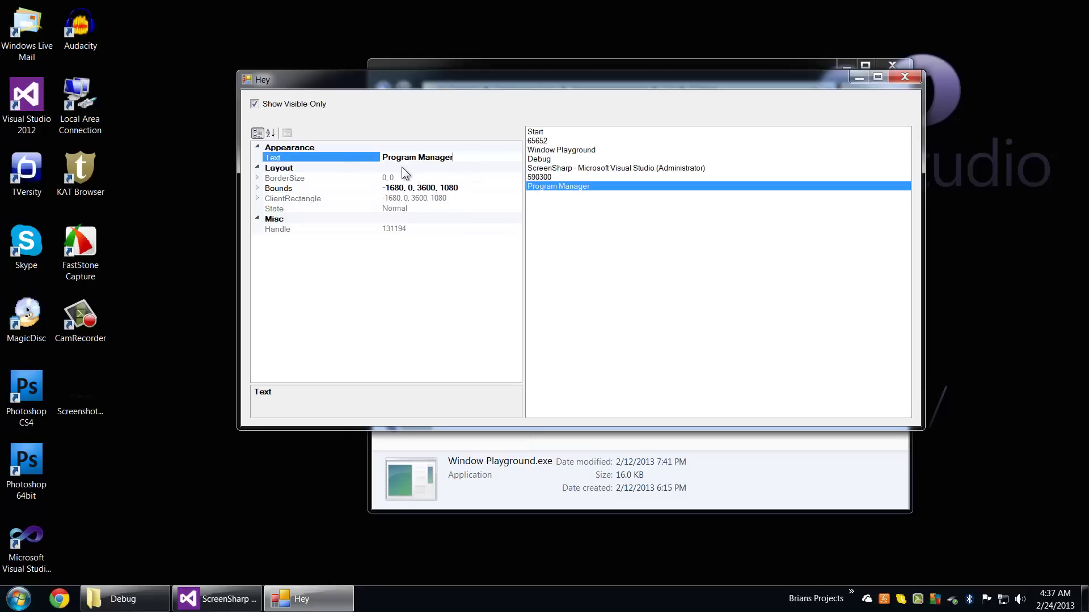
pyautogui.click(574, 177)
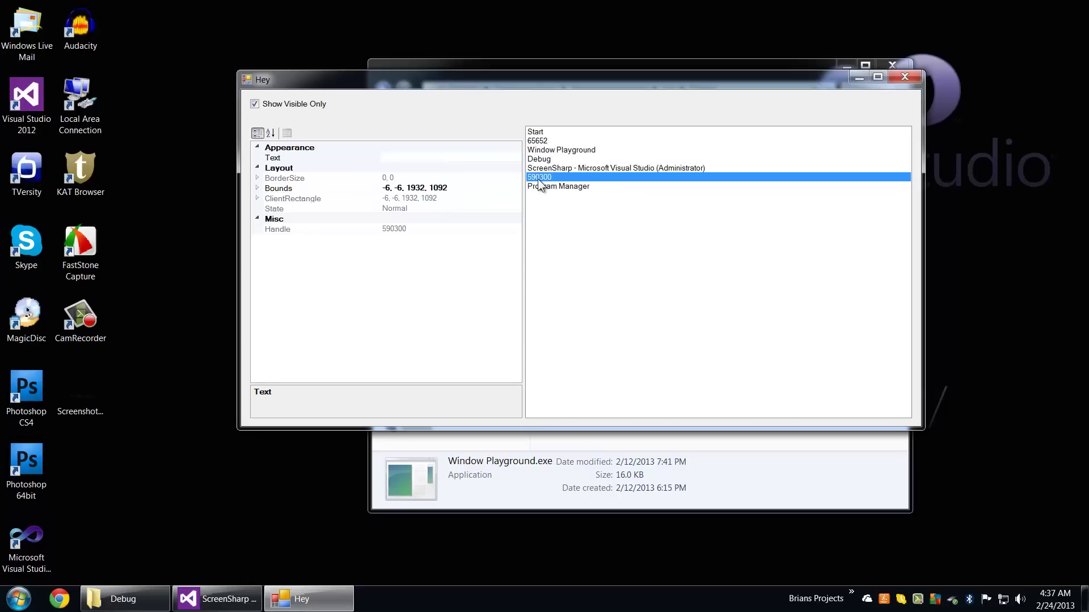
pyautogui.click(550, 160)
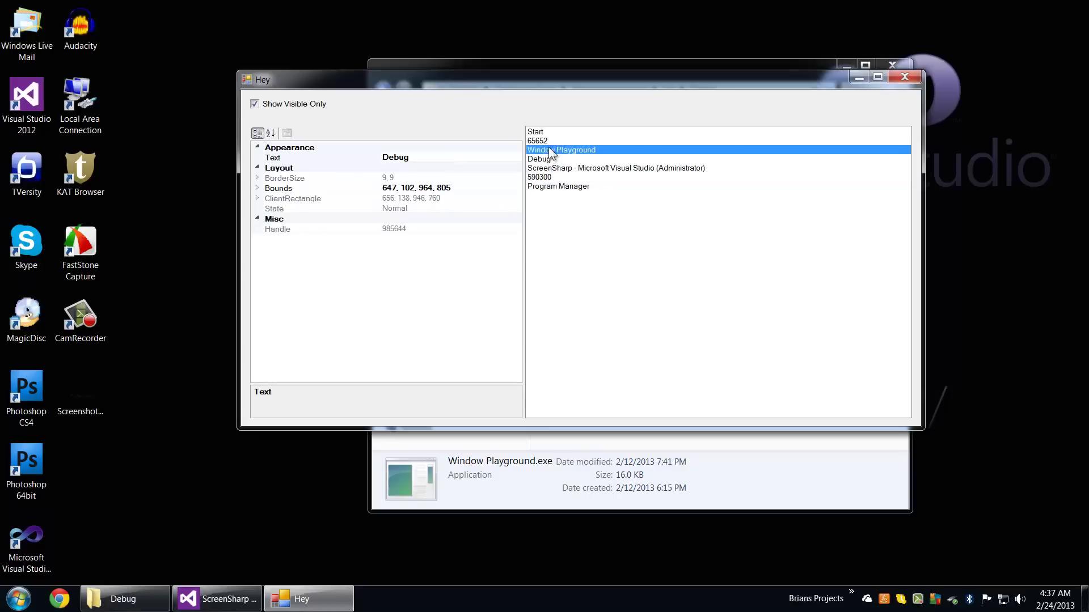
pyautogui.click(547, 168)
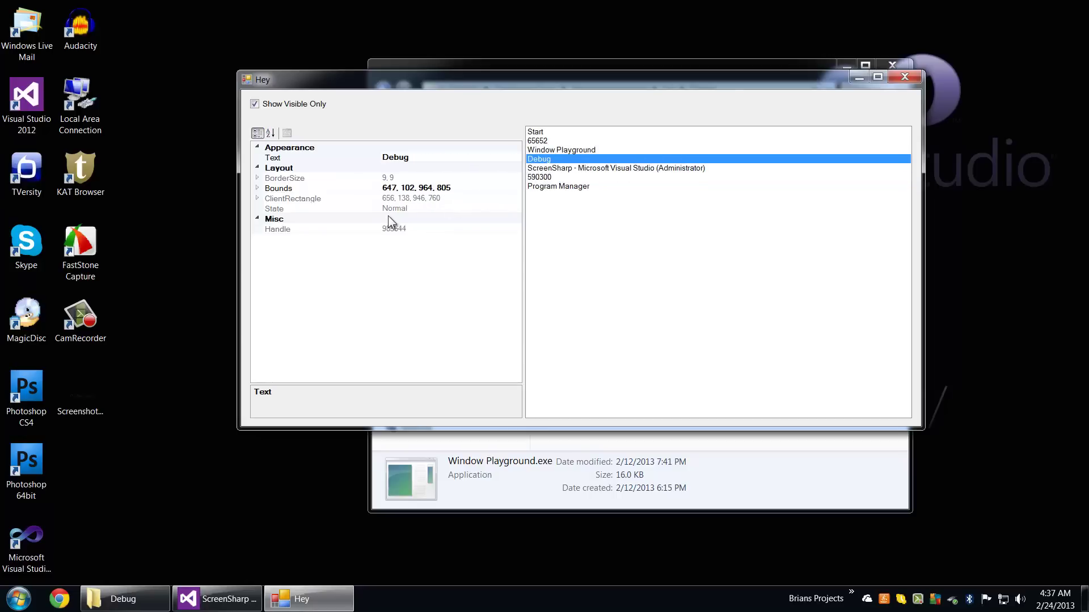
pyautogui.click(440, 187)
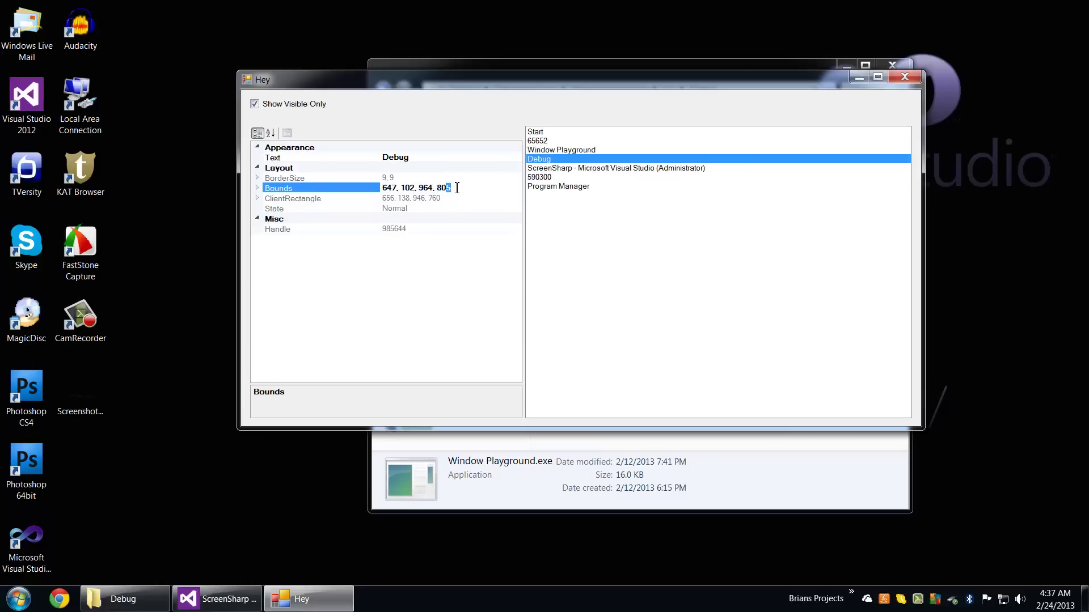
pyautogui.click(568, 150)
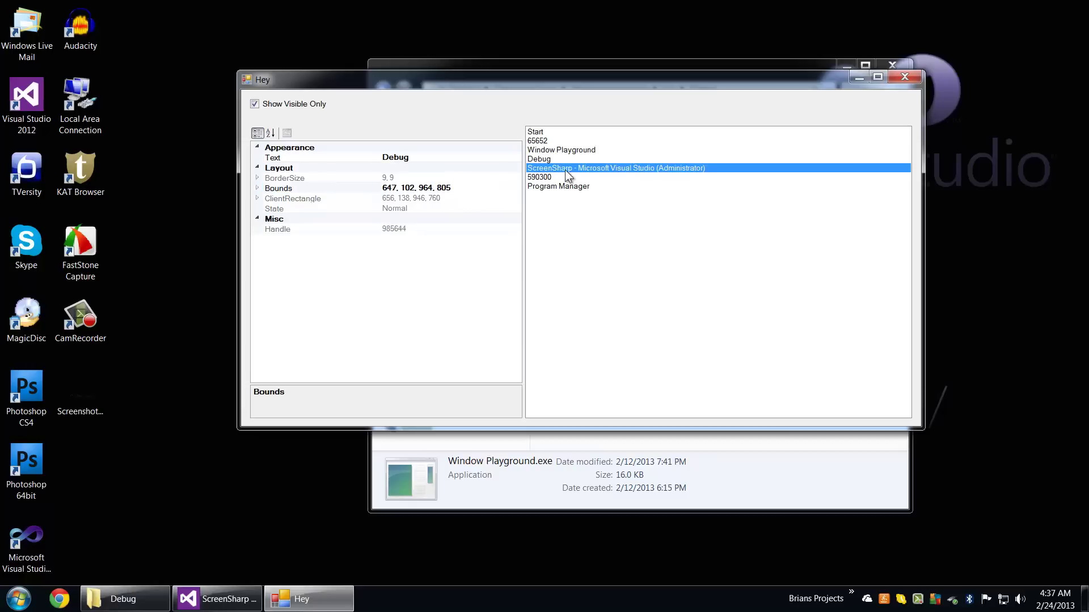
# Bring the Debug folder window forward and compare the taskbar, Debug and Window Playground windows' bounds.
pyautogui.click(747, 501)
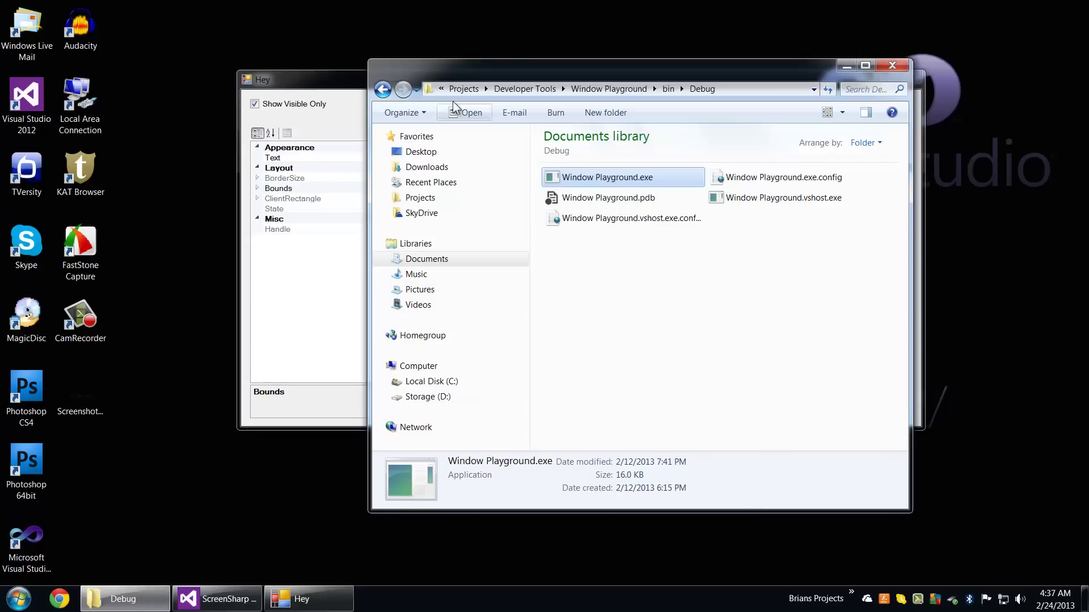
pyautogui.click(336, 80)
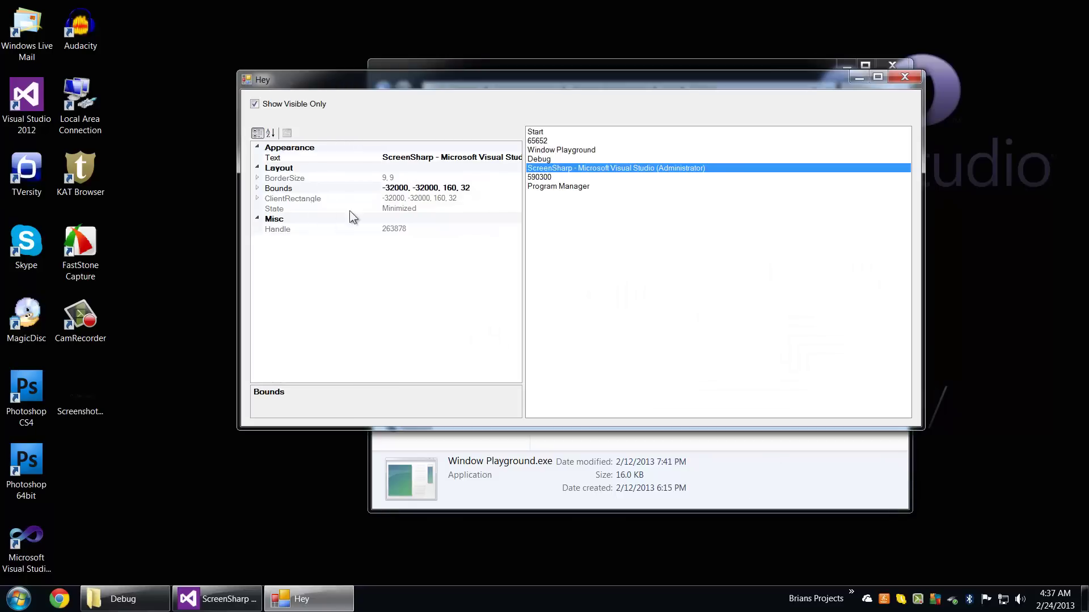
pyautogui.click(575, 159)
pyautogui.click(548, 140)
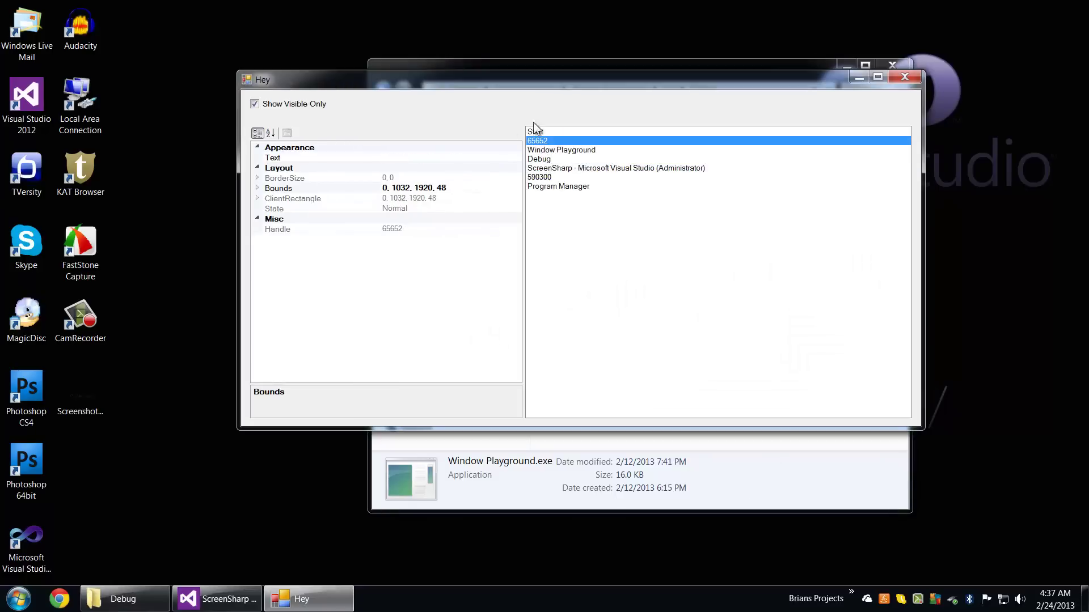
pyautogui.click(573, 176)
pyautogui.click(563, 158)
pyautogui.click(558, 186)
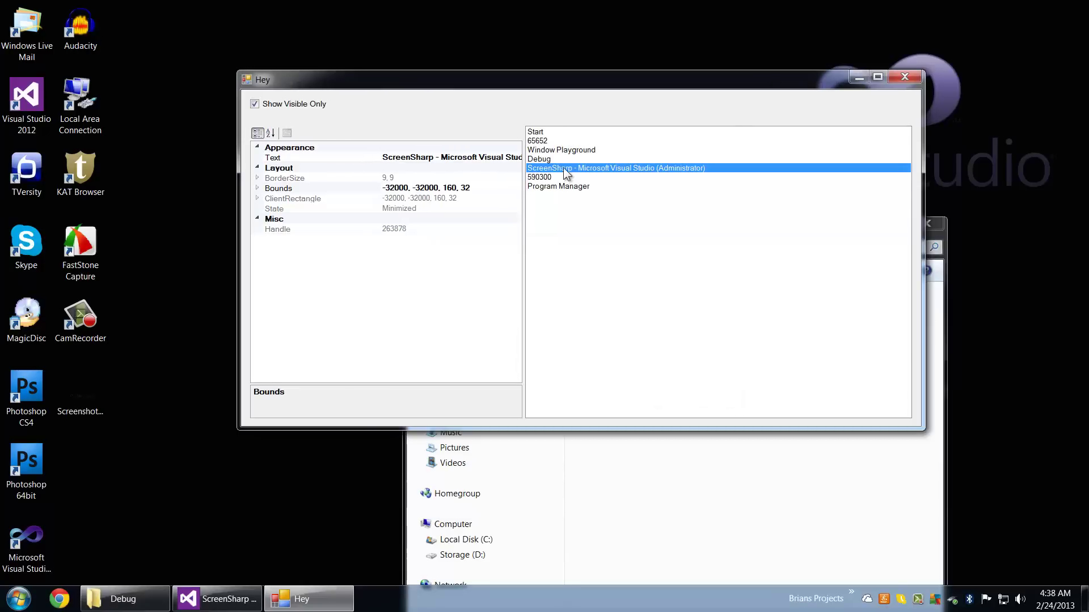
pyautogui.click(567, 160)
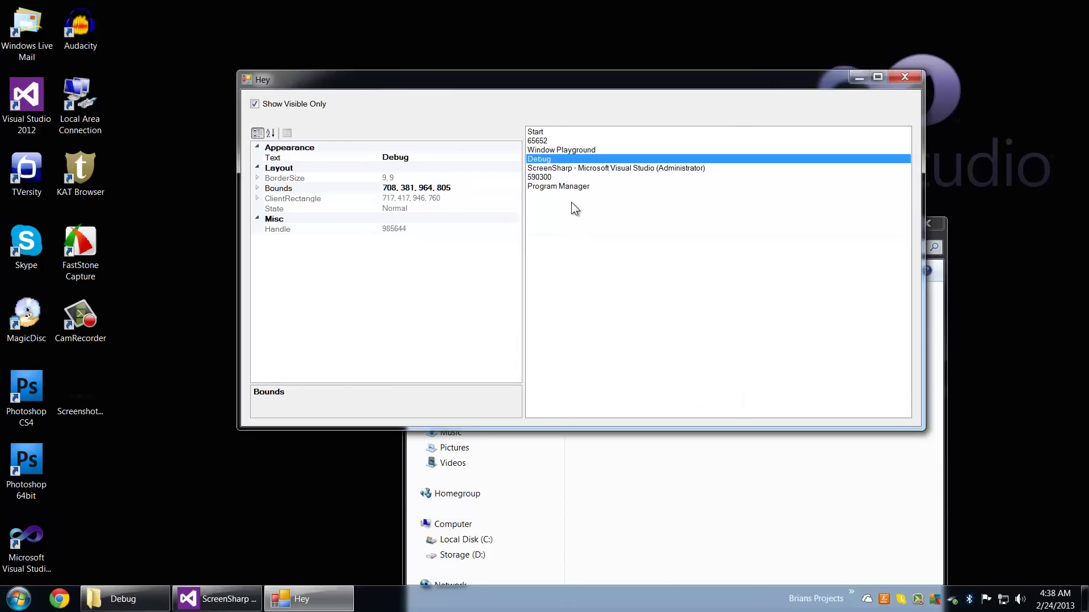
pyautogui.click(581, 150)
pyautogui.click(566, 137)
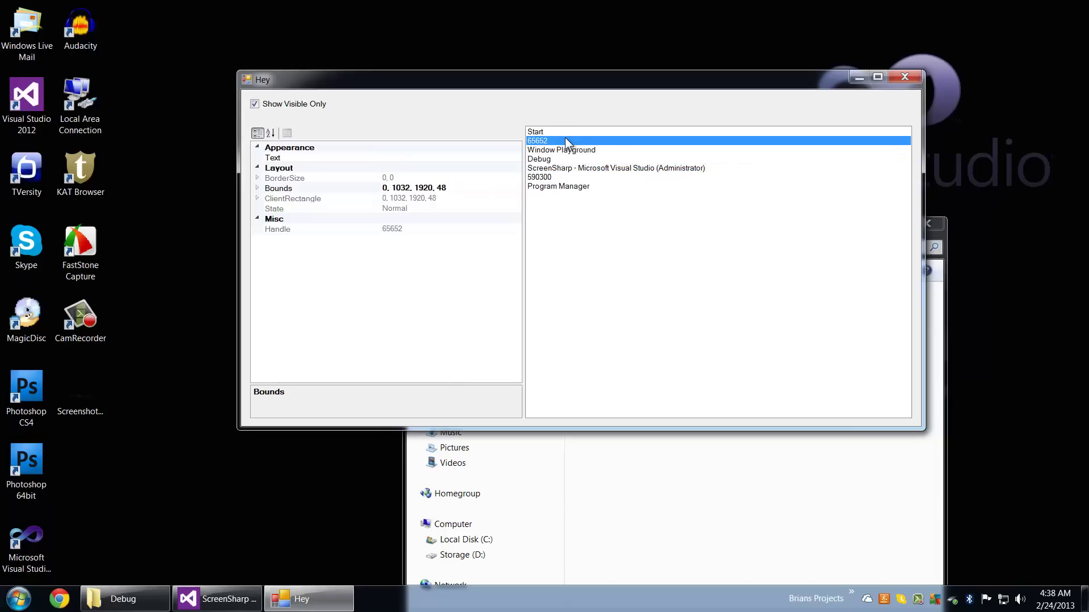
# Move the Debug folder window to the top-left corner and check its updated Bounds in the Hey window.
pyautogui.click(655, 486)
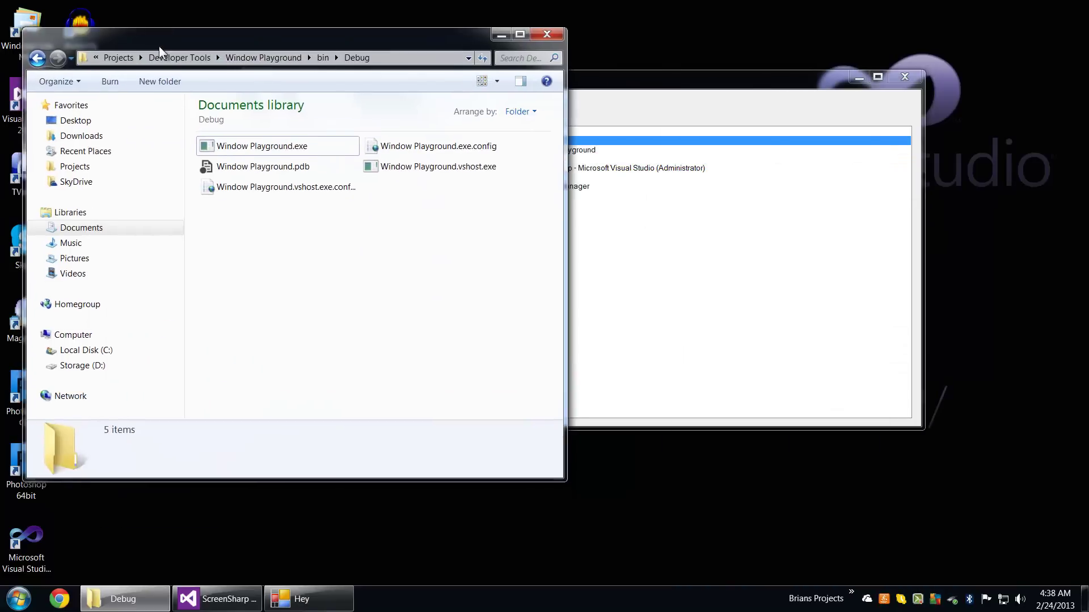
pyautogui.moveTo(543, 239); pyautogui.dragTo(151, 33)
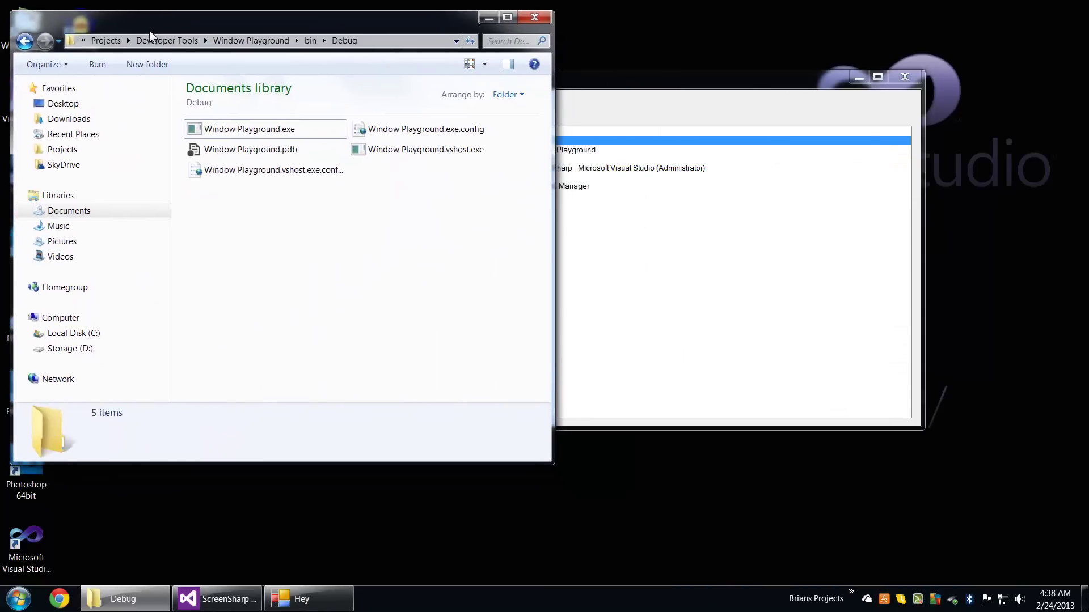
pyautogui.click(733, 249)
pyautogui.click(553, 151)
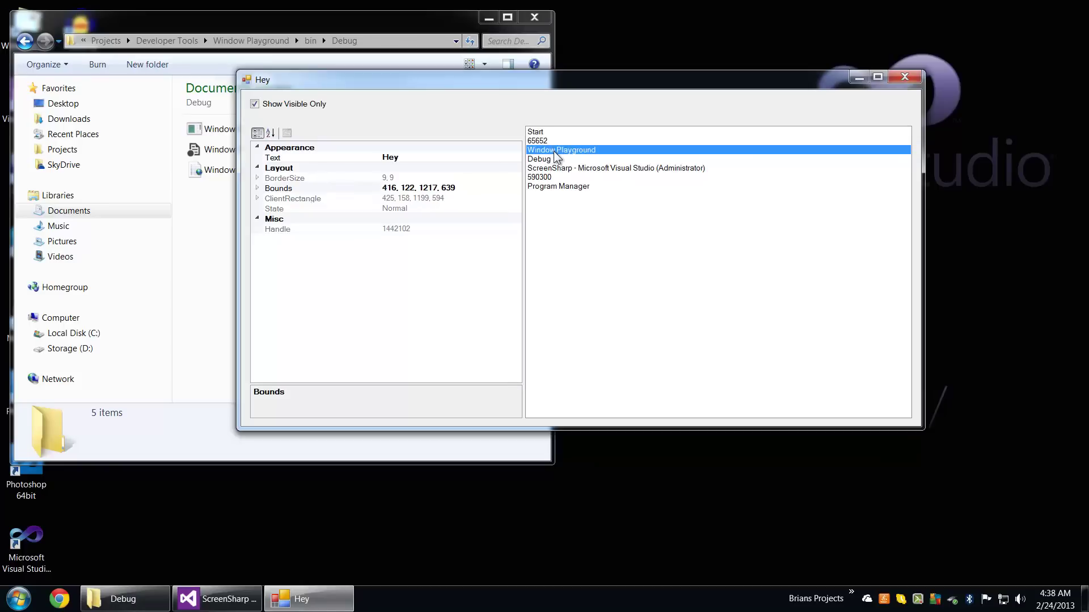
pyautogui.click(558, 159)
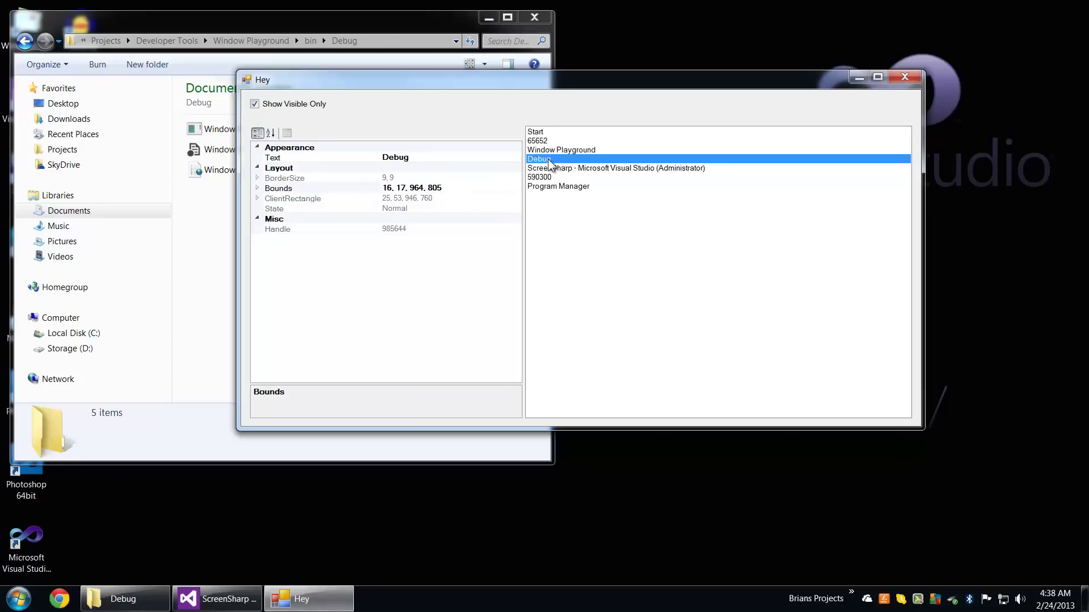
# Edit the height in the Debug window's Bounds value to shrink it and bring the resized window forward.
pyautogui.click(442, 188)
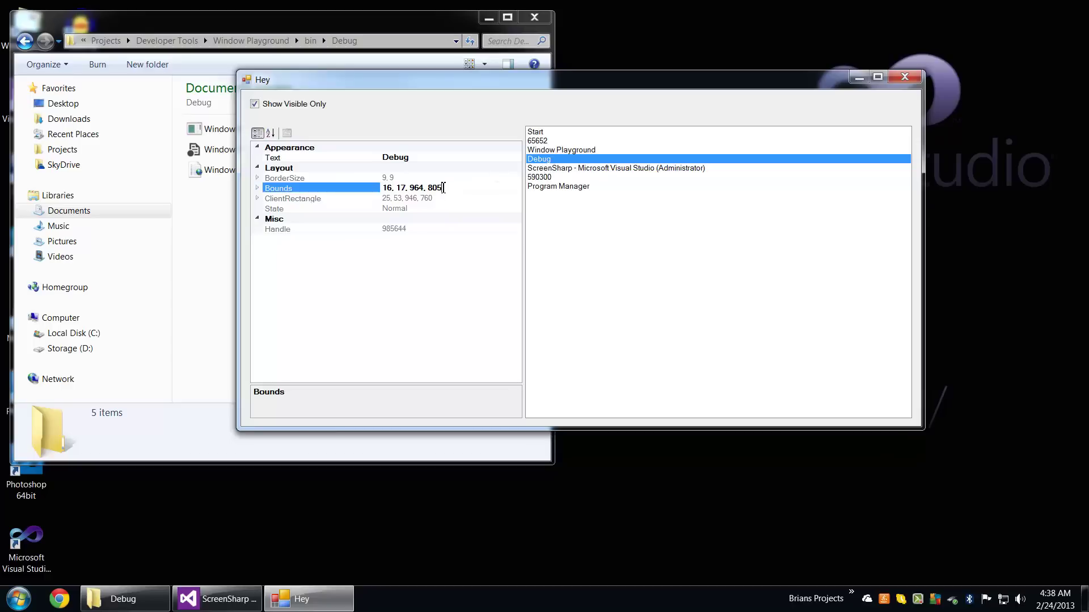
pyautogui.moveTo(443, 188); pyautogui.dragTo(435, 189)
pyautogui.write('243')
pyautogui.press('Return')
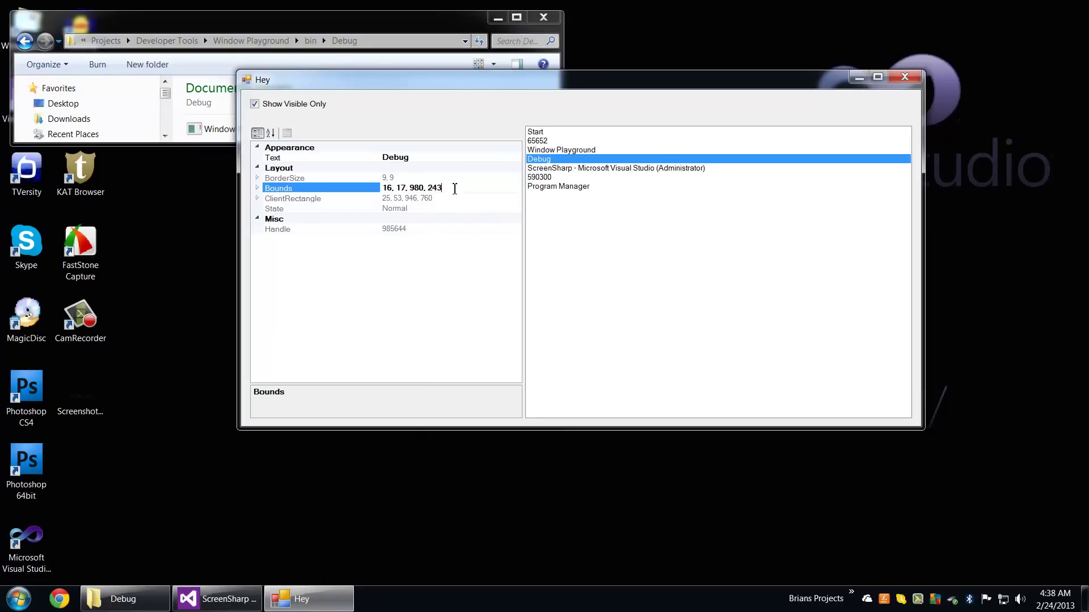
pyautogui.moveTo(455, 188); pyautogui.dragTo(424, 189)
pyautogui.click(196, 141)
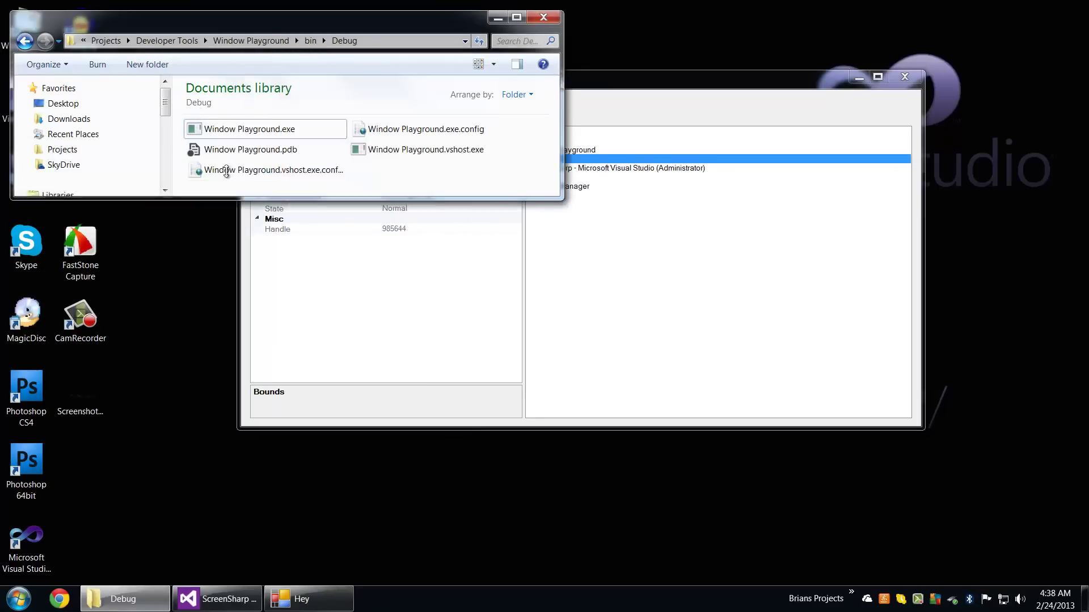
# Reposition the Hey window, show the Program Manager window's properties, and close Window Playground.
pyautogui.click(414, 333)
pyautogui.moveTo(473, 100); pyautogui.dragTo(545, 204)
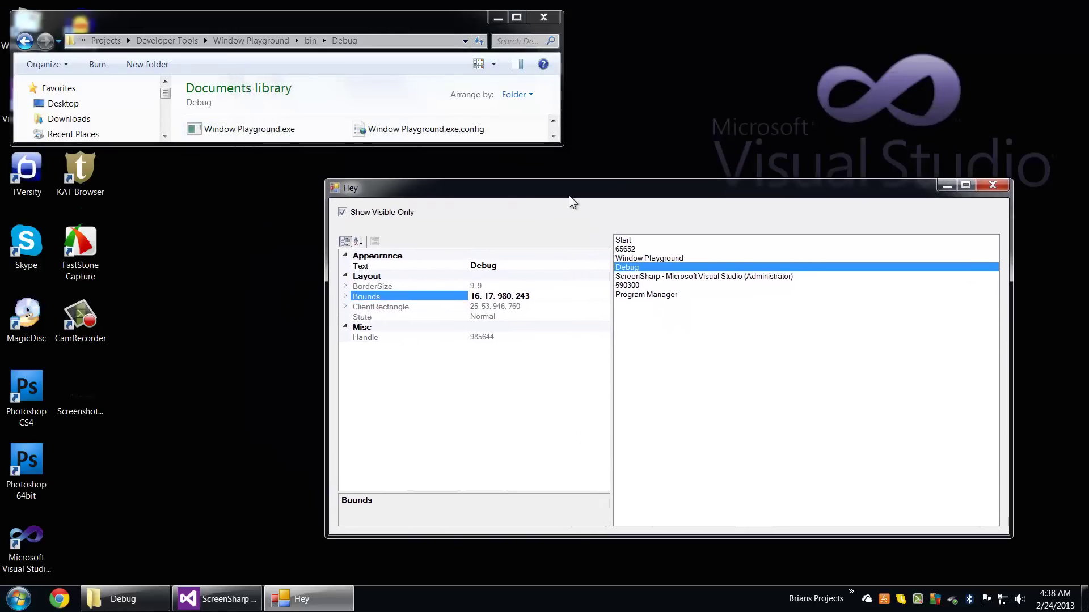
pyautogui.click(675, 300)
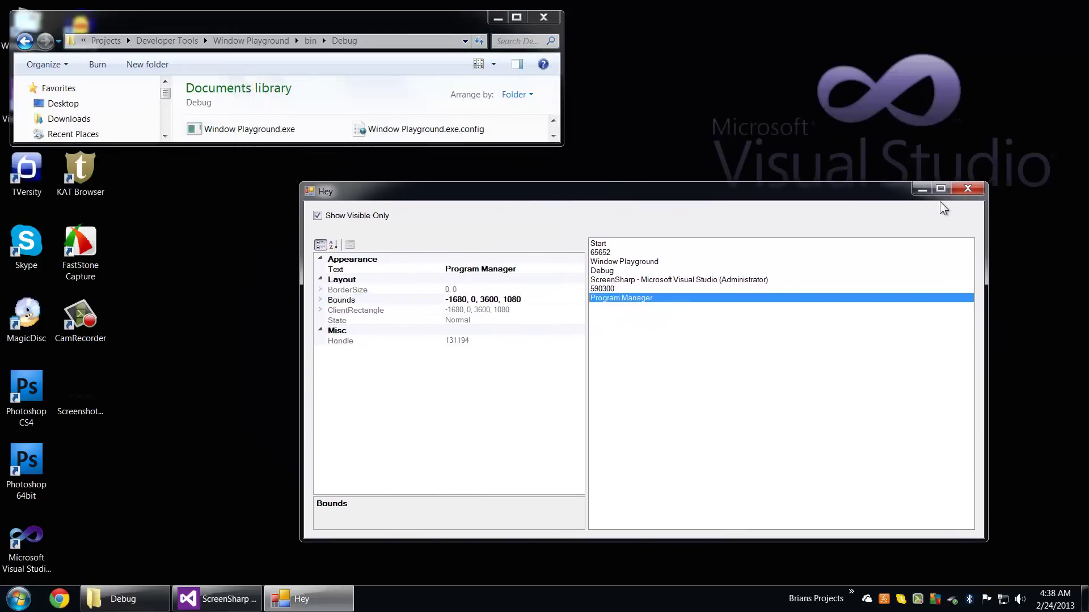
pyautogui.click(971, 189)
# Close the Debug folder window and return to NativeMethods.cs in Visual Studio, selecting GetWindowInfo.
pyautogui.click(543, 18)
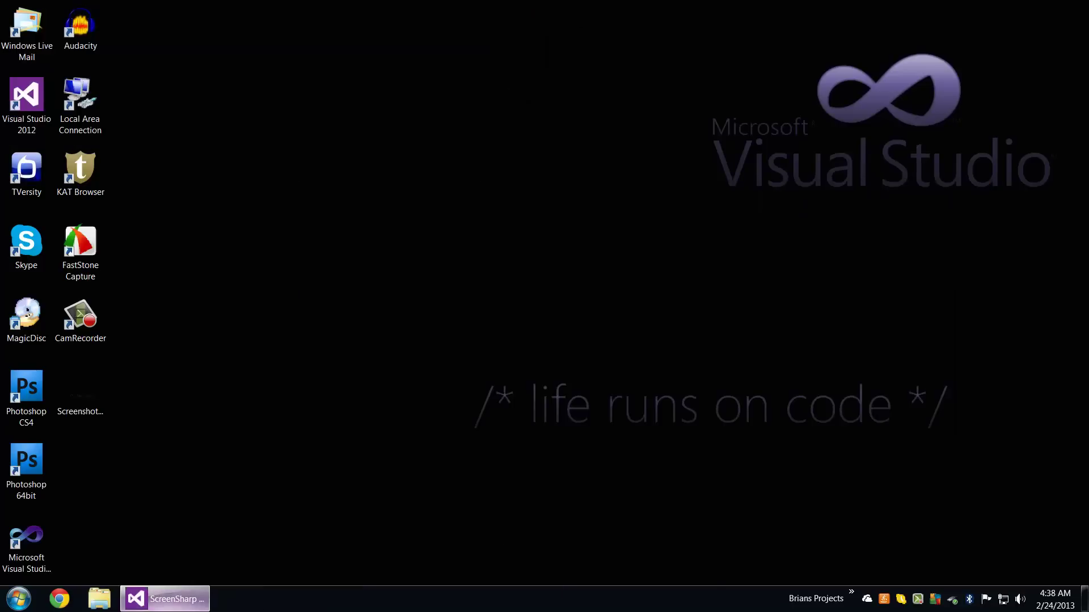
pyautogui.click(161, 598)
pyautogui.click(676, 325)
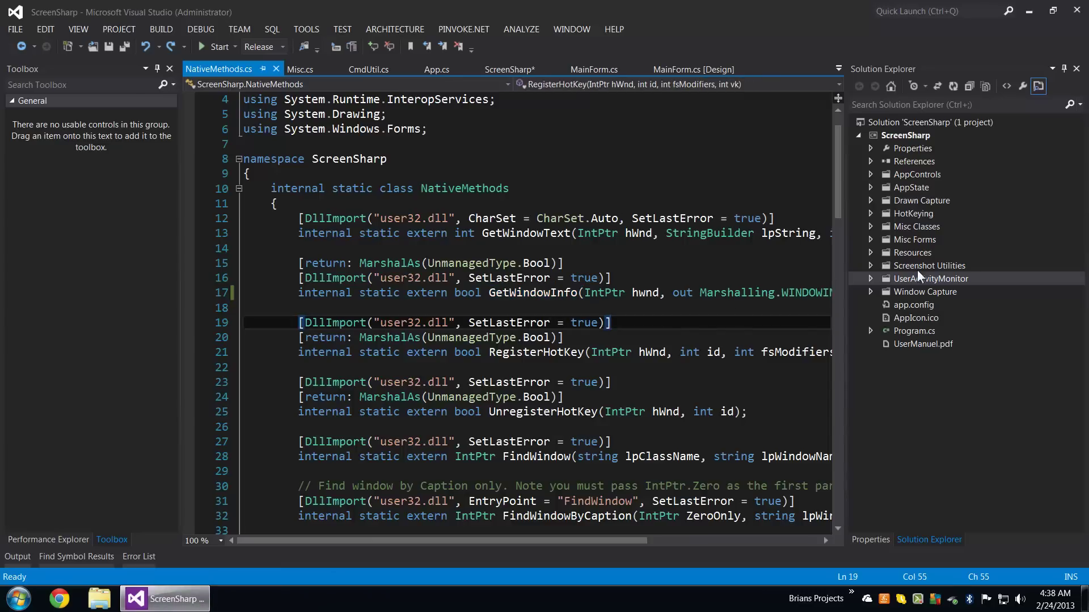
pyautogui.doubleClick(545, 295)
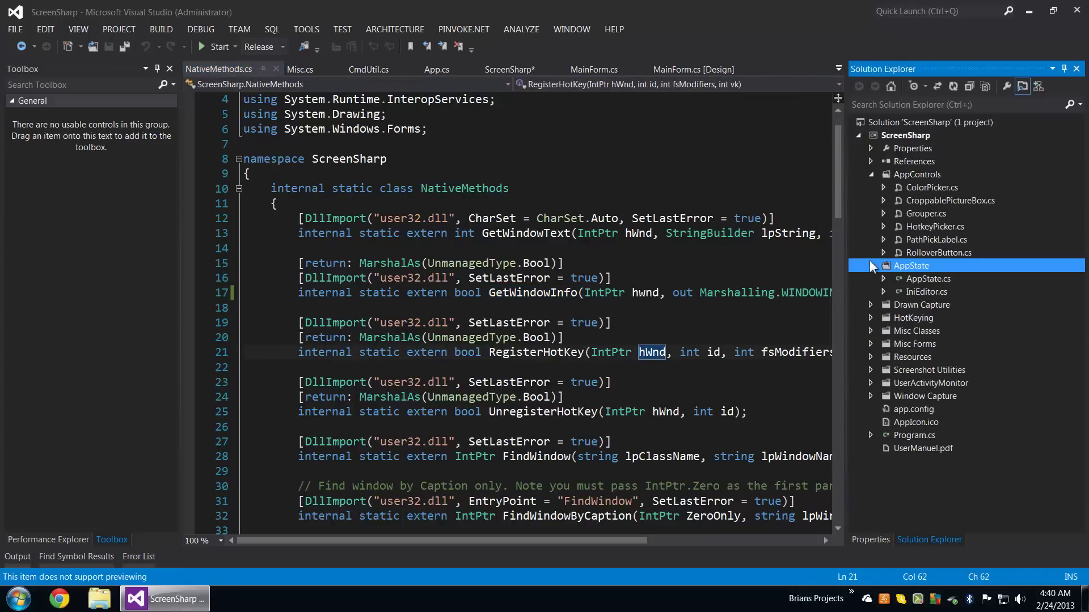
pyautogui.click(636, 381)
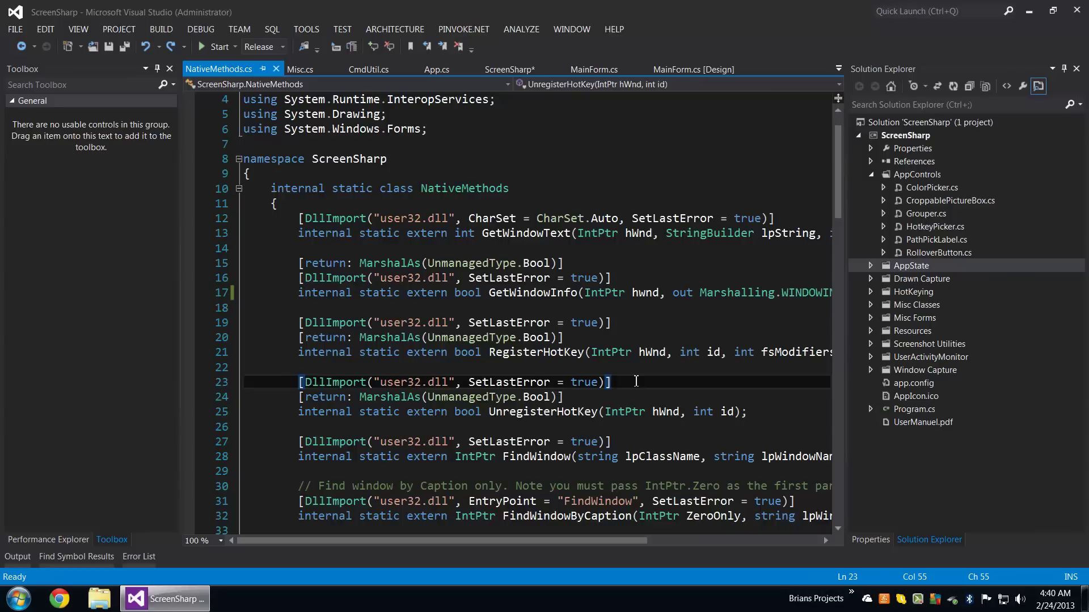
# Start debugging ScreenSharp and capture a dragged region of the screen.
pyautogui.press('F5')
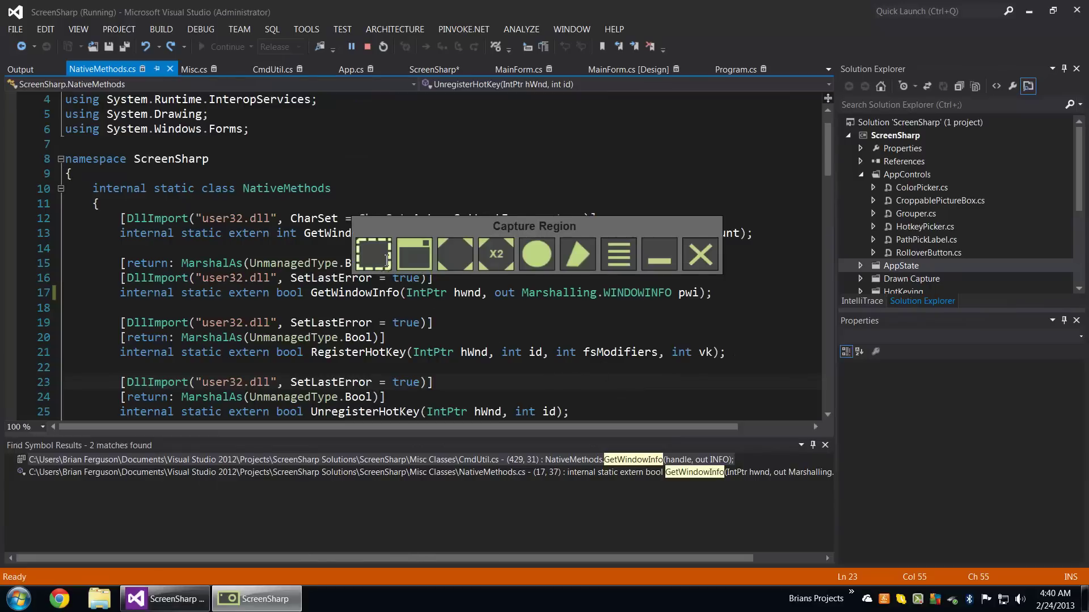
pyautogui.moveTo(281, 147); pyautogui.dragTo(614, 381)
pyautogui.click(688, 410)
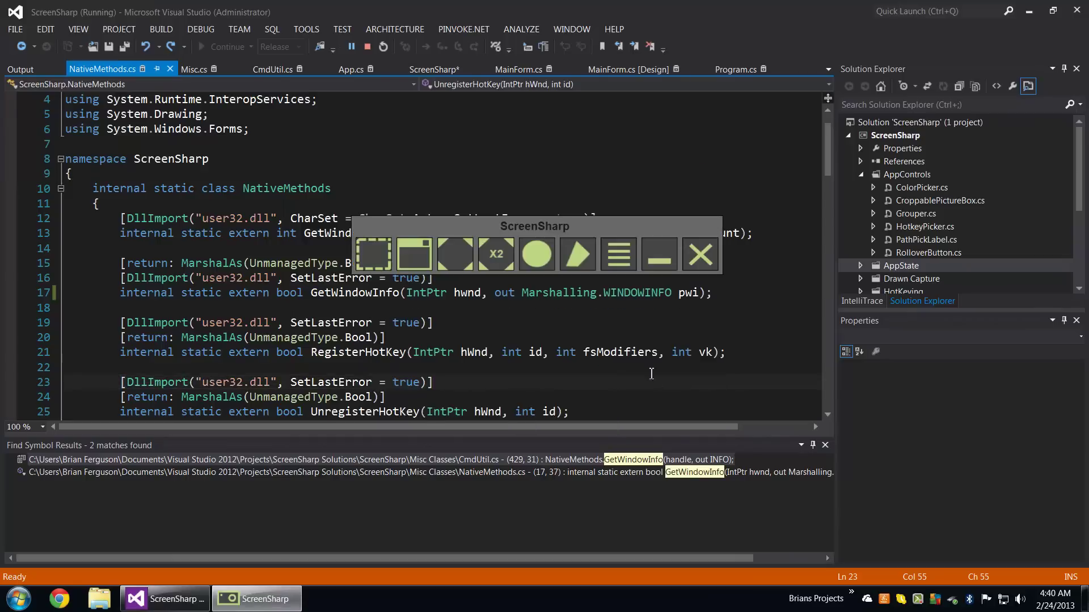
# Exit ScreenSharp, then review NativeMethods.cs, highlighting IntPtr references and the SetWindowsHookEx declaration.
pyautogui.click(698, 254)
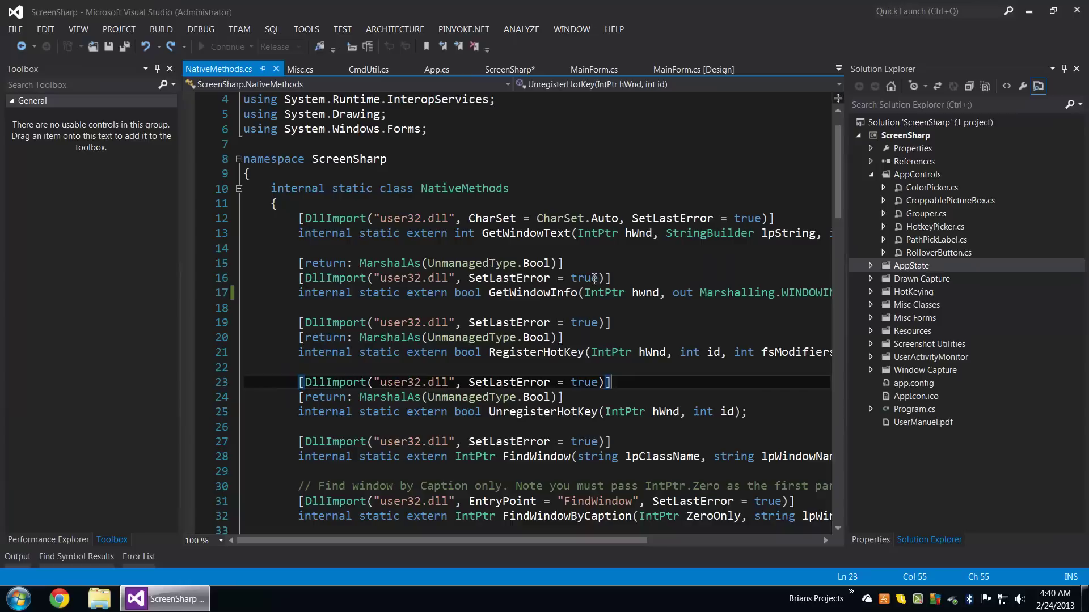
pyautogui.scroll(5, 669, 361)
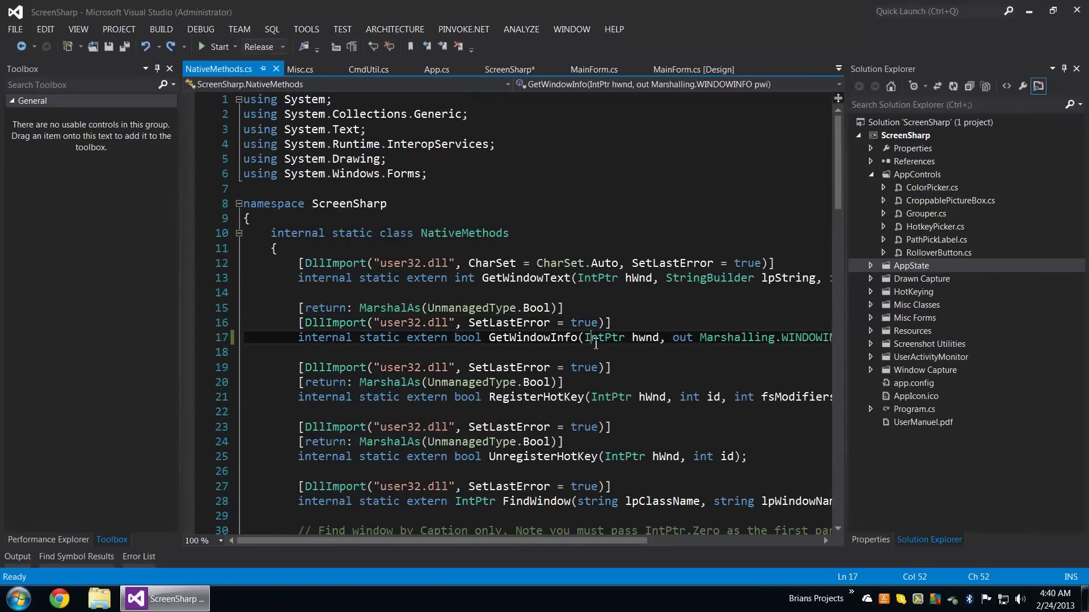
pyautogui.click(595, 338)
pyautogui.moveTo(479, 547)
pyautogui.mouseDown()
pyautogui.moveTo(532, 530)
pyautogui.moveTo(468, 522)
pyautogui.mouseUp()
pyautogui.scroll(-2, 496, 498)
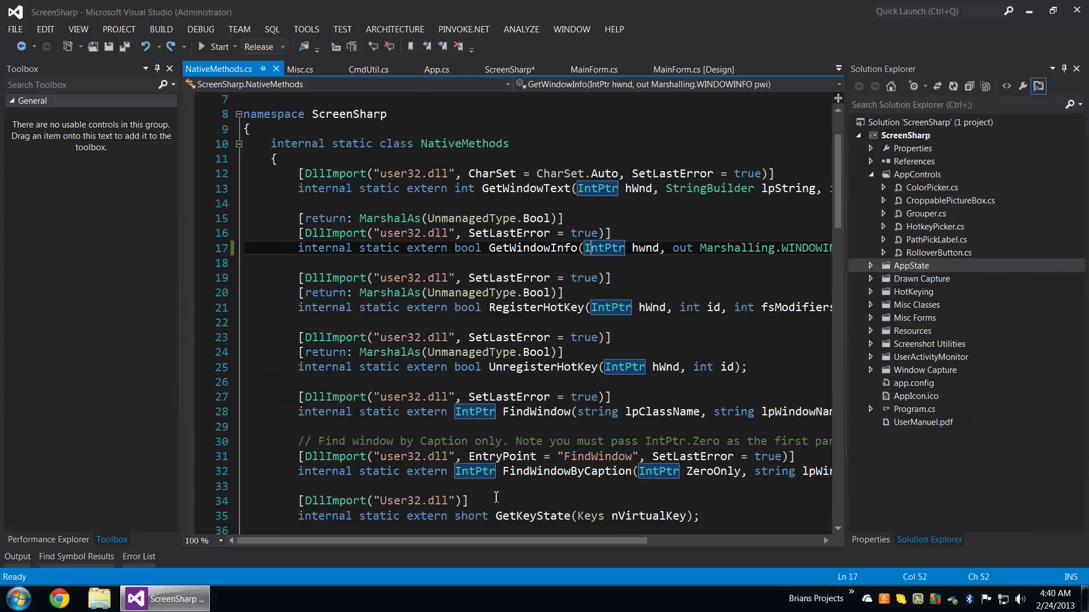
pyautogui.scroll(-2, 499, 502)
pyautogui.scroll(-1, 466, 500)
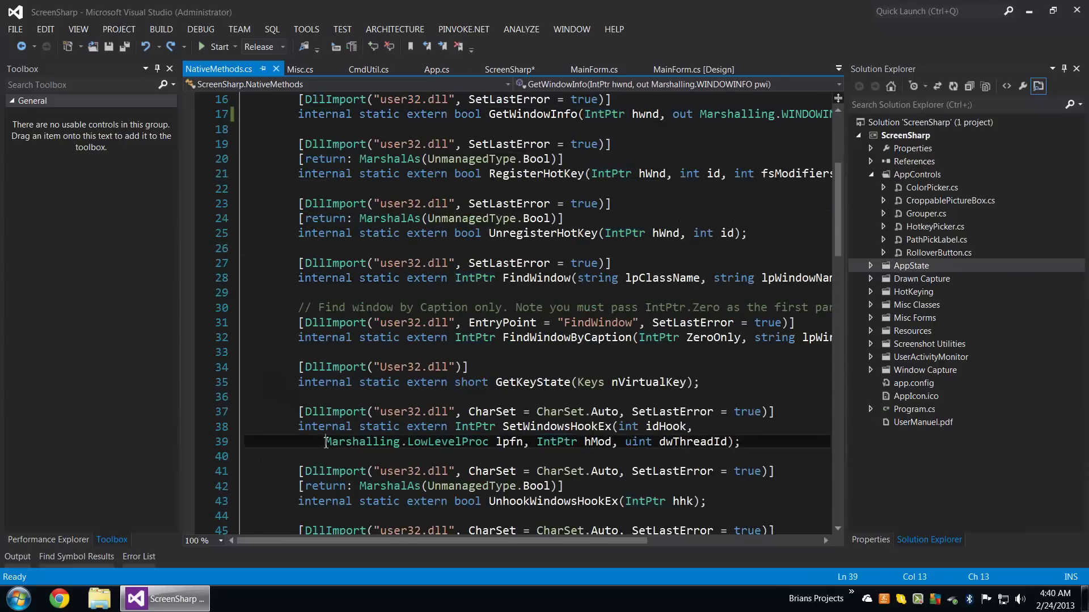
pyautogui.moveTo(325, 442); pyautogui.dragTo(264, 442)
pyautogui.click(393, 426)
pyautogui.scroll(5, 408, 435)
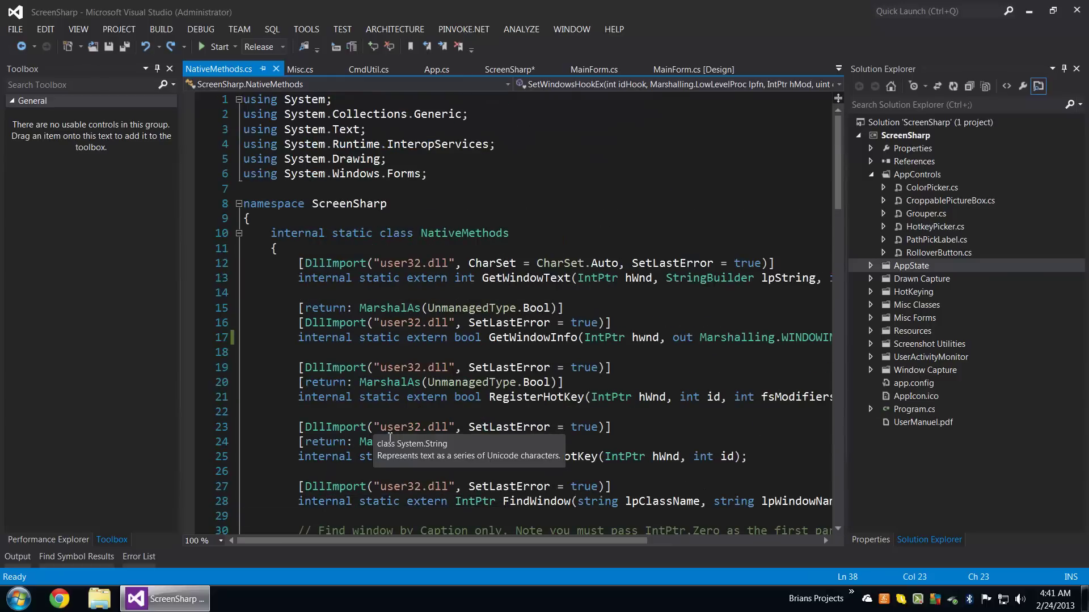
pyautogui.scroll(-2, 843, 194)
# Check the FindWindow declaration, then bring up the ScreenSharp project's context menu in Solution Explorer.
pyautogui.click(675, 411)
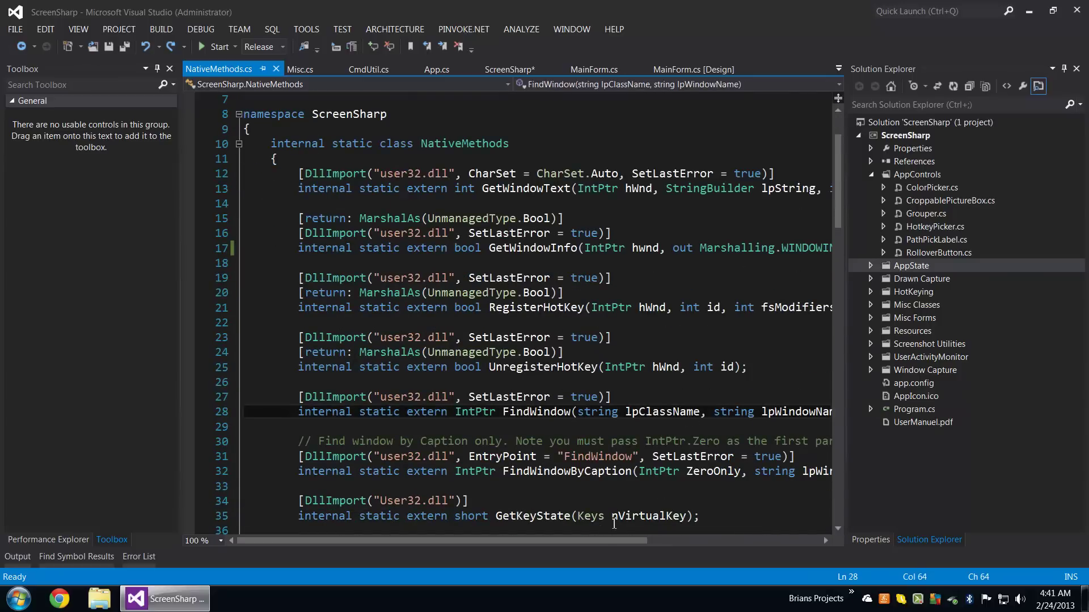
pyautogui.moveTo(605, 540)
pyautogui.mouseDown()
pyautogui.moveTo(691, 535)
pyautogui.moveTo(660, 513)
pyautogui.mouseUp()
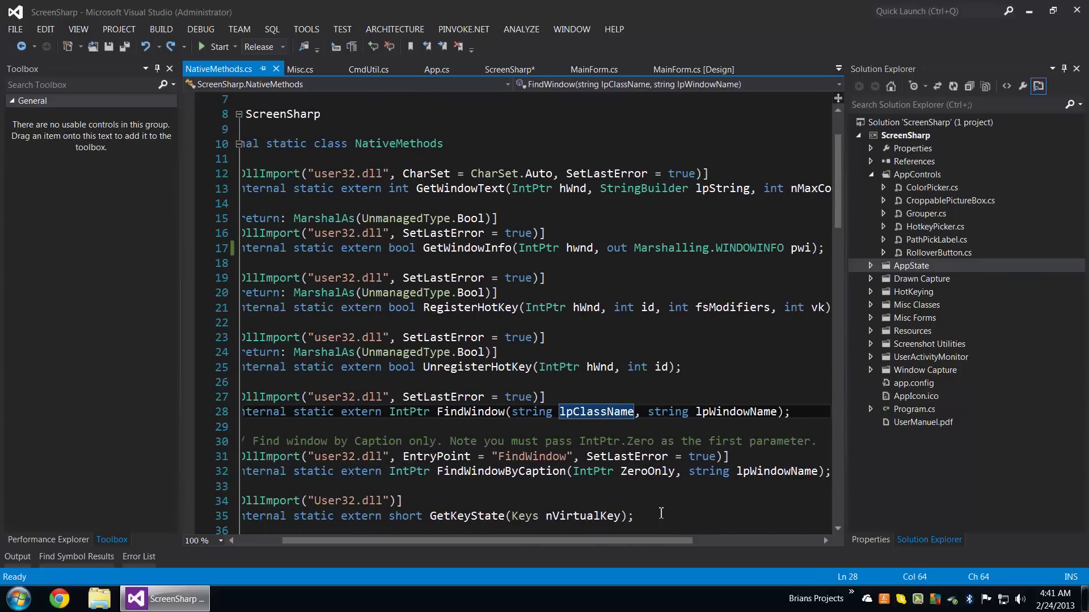
pyautogui.click(901, 451)
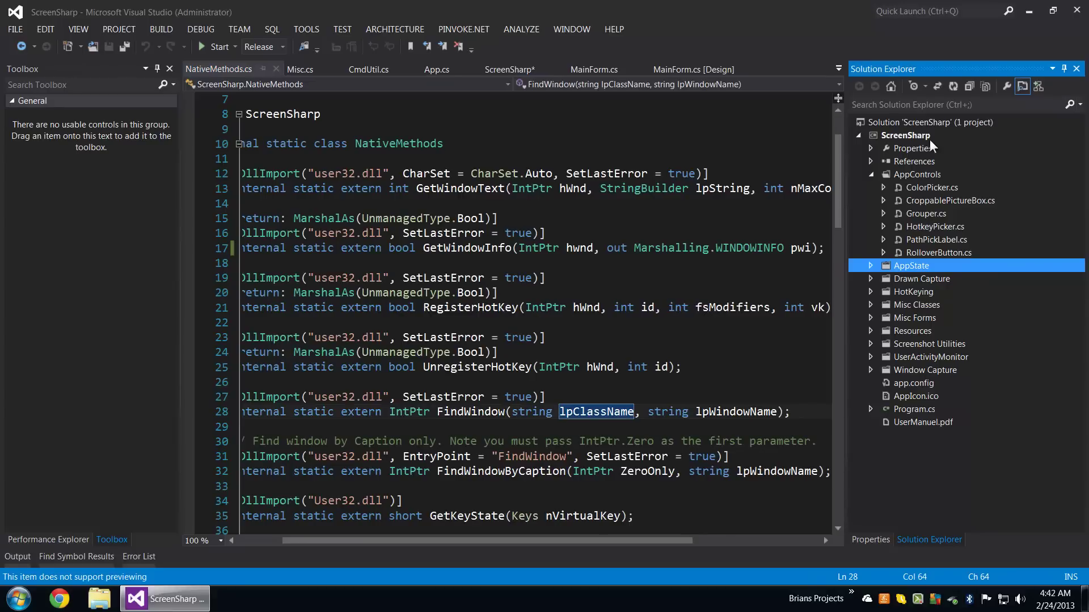
pyautogui.rightClick(905, 135)
# Browse into the ScreenSharp Setup folder in Explorer and highlight its .sln, .suo and .vdproj files.
pyautogui.click(817, 513)
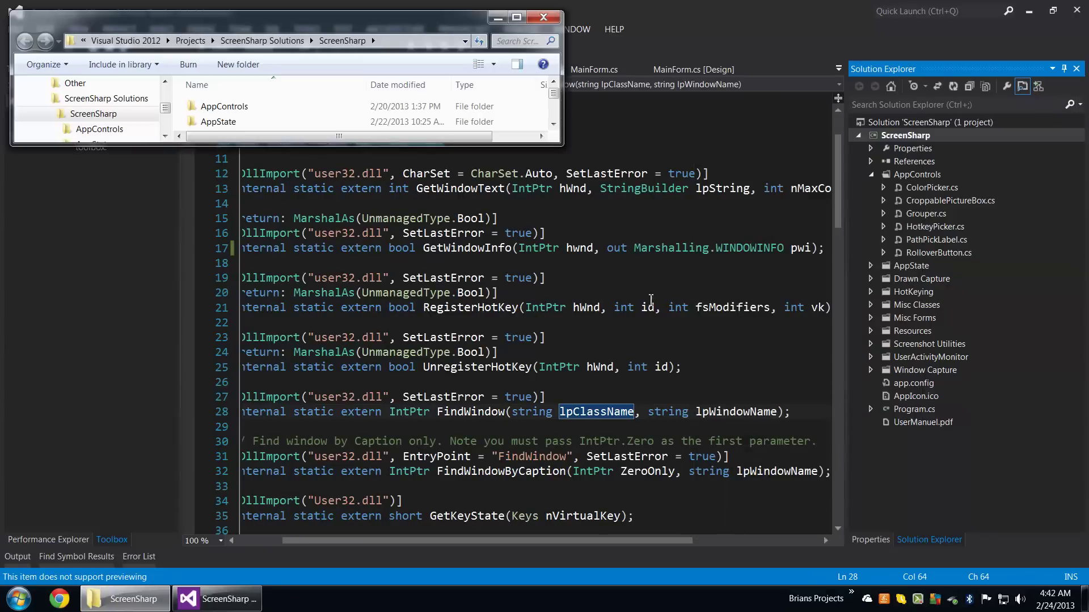
pyautogui.moveTo(560, 145)
pyautogui.mouseDown()
pyautogui.moveTo(754, 341)
pyautogui.moveTo(863, 477)
pyautogui.moveTo(879, 554)
pyautogui.moveTo(869, 517)
pyautogui.mouseUp()
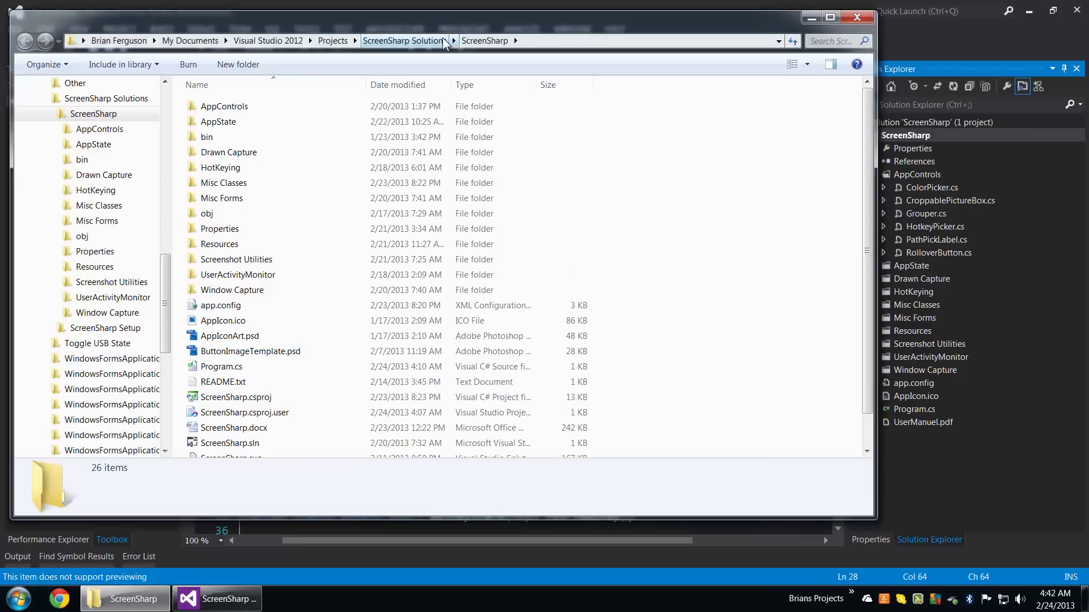
pyautogui.click(421, 40)
pyautogui.doubleClick(241, 122)
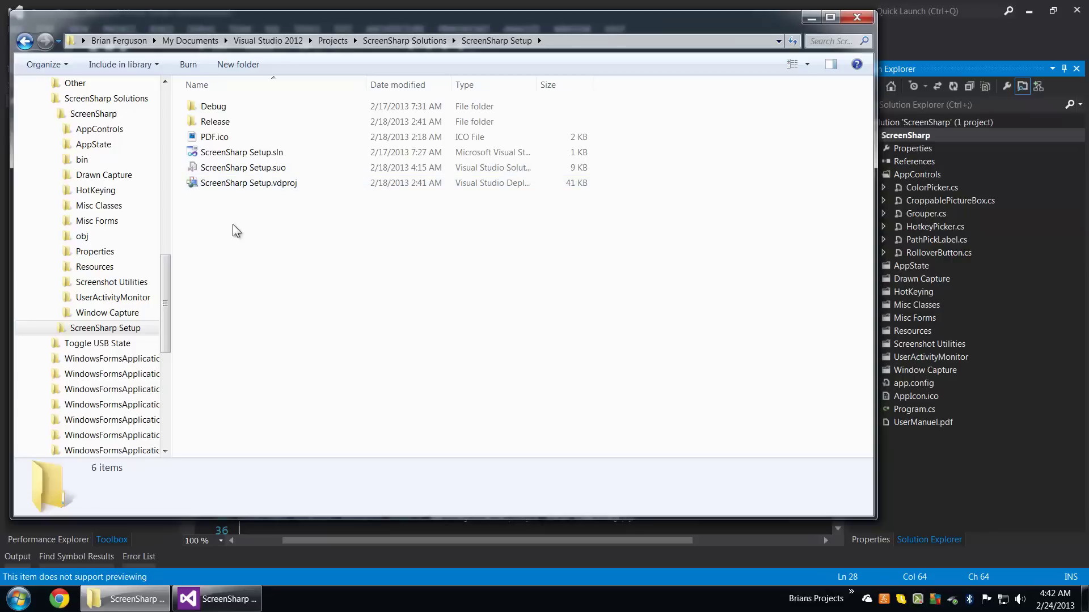
pyautogui.moveTo(213, 225)
pyautogui.mouseDown()
pyautogui.moveTo(290, 145)
pyautogui.moveTo(313, 156)
pyautogui.mouseUp()
pyautogui.click(230, 268)
pyautogui.moveTo(232, 258); pyautogui.dragTo(482, 143)
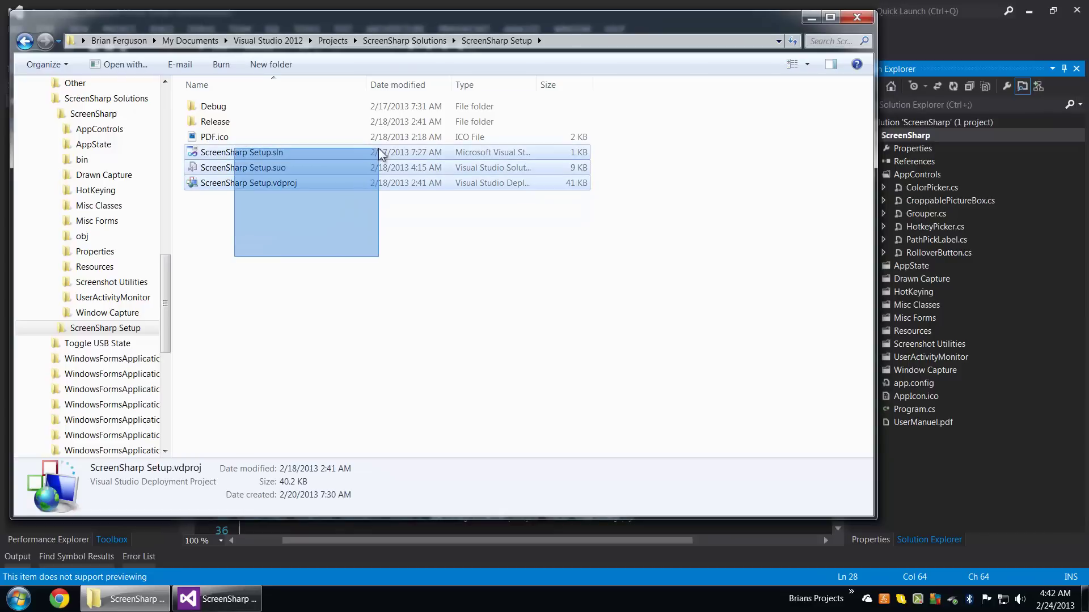
# Revisit ScreenSharp Setup from ScreenSharp Solutions and point out the ScreenSharp Setup.sln solution file.
pyautogui.click(438, 39)
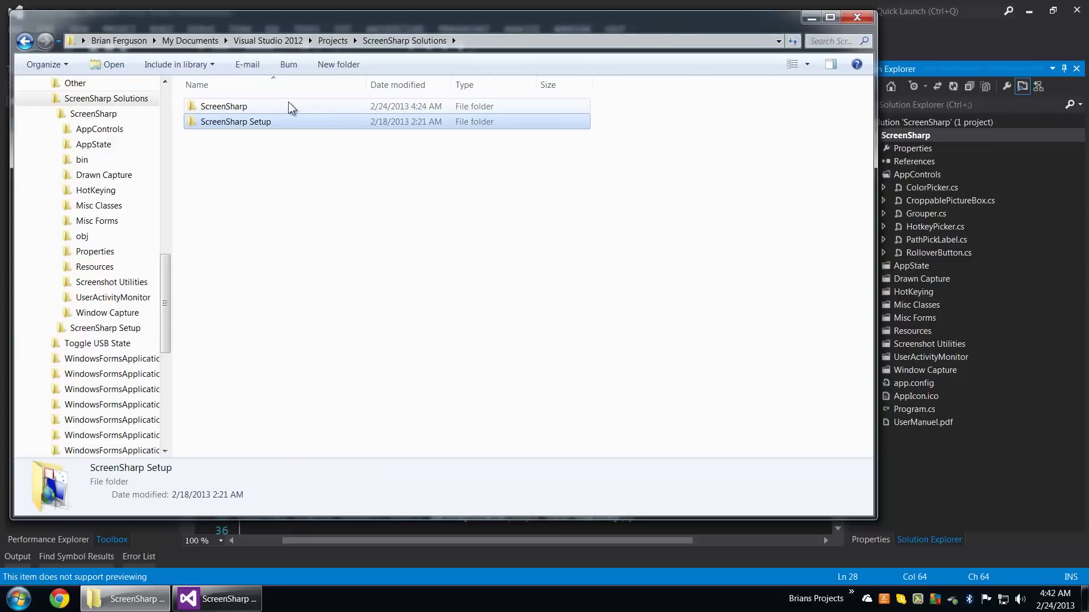
pyautogui.click(256, 127)
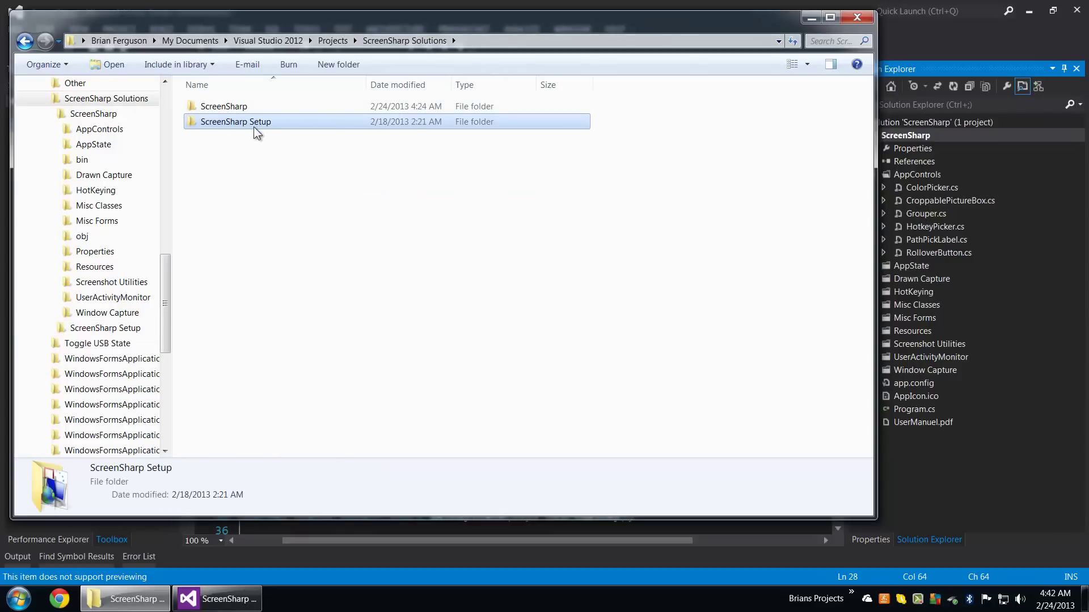
pyautogui.doubleClick(186, 122)
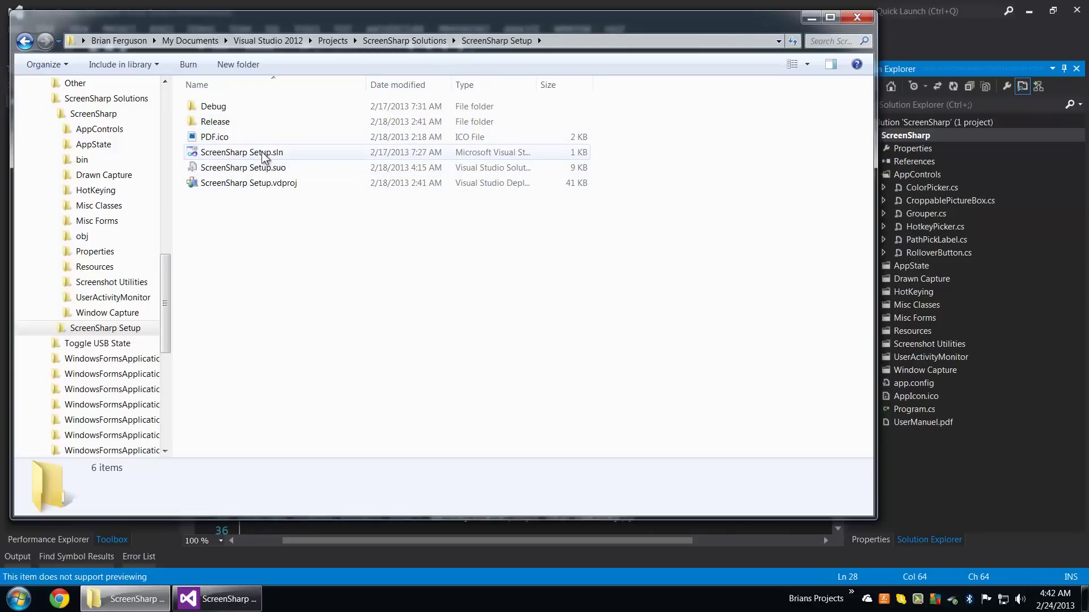
pyautogui.click(232, 157)
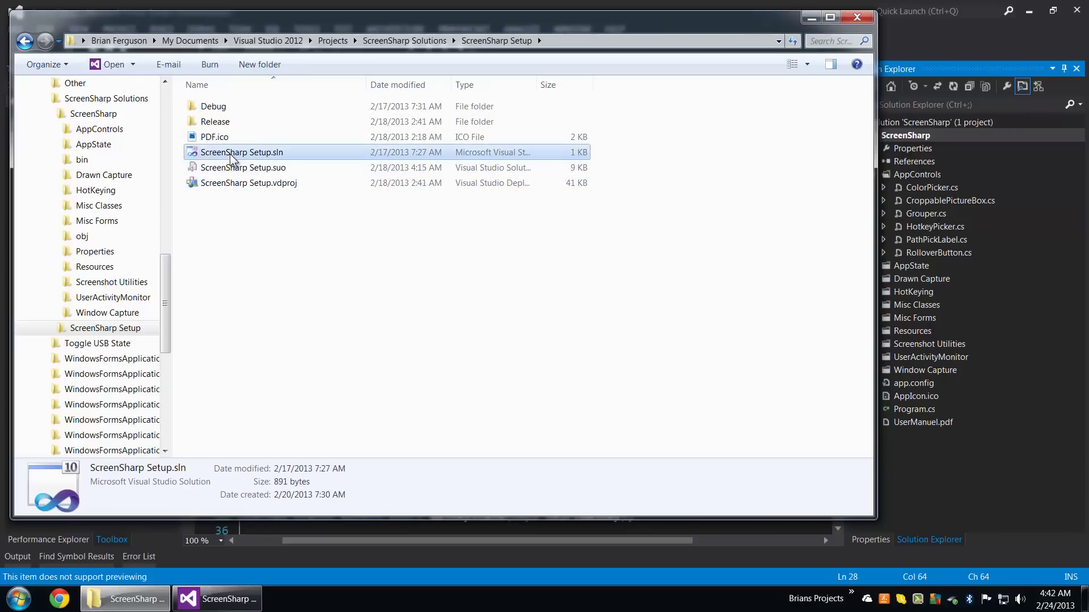
pyautogui.click(390, 272)
pyautogui.hotkey('alt', 'F4')
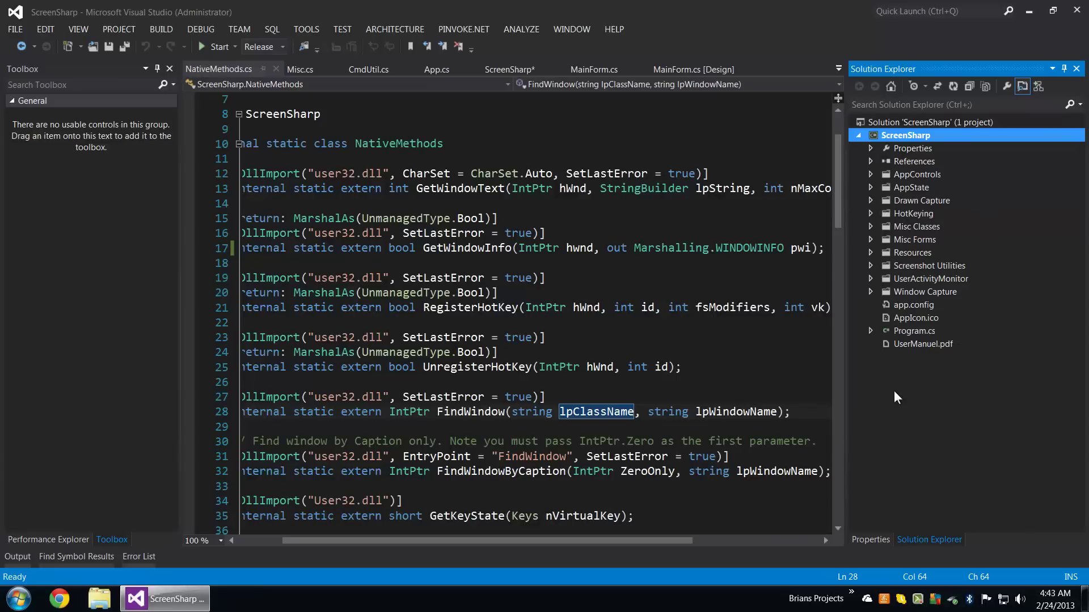